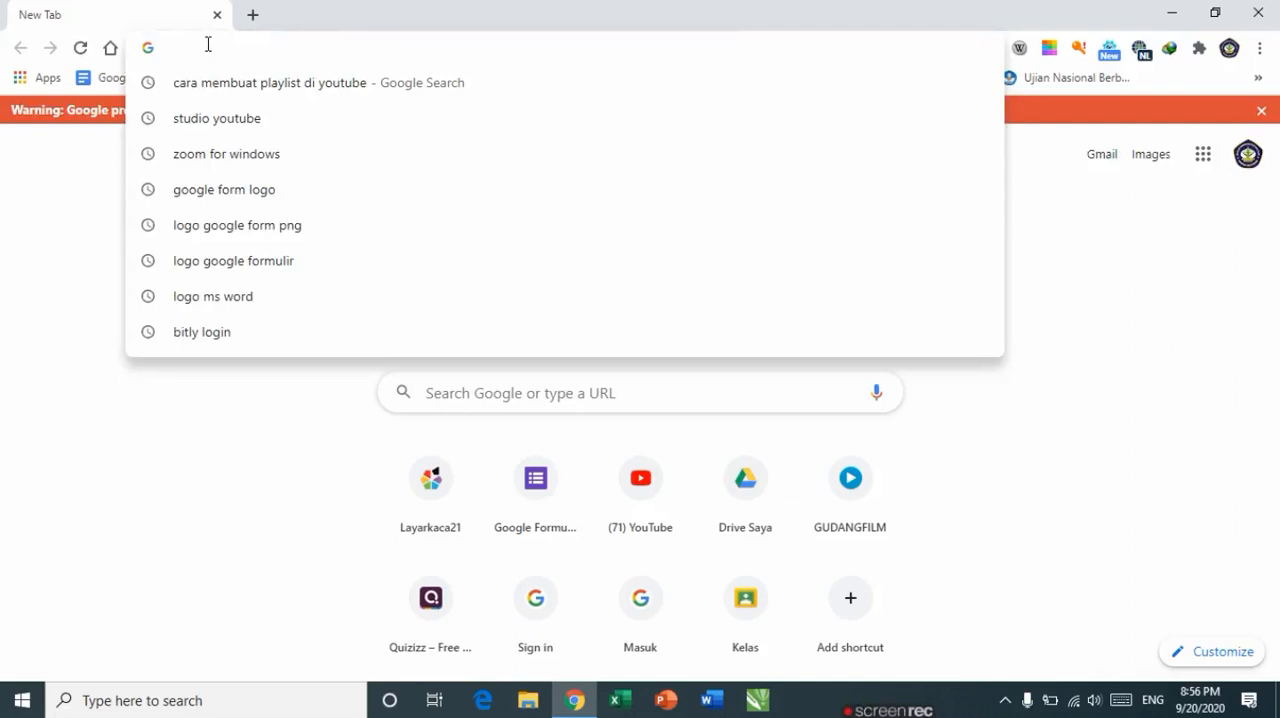
Step: Open the quizizz.com website in the browser
text(qui)
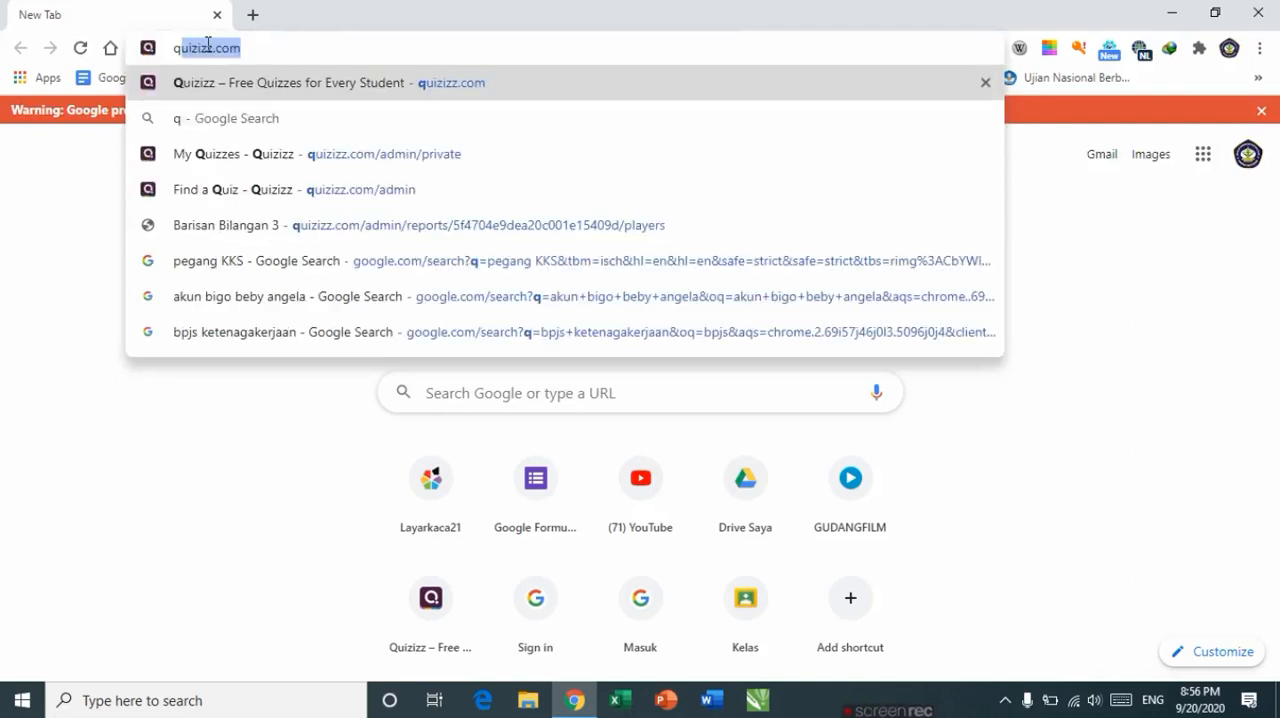
text(ziz)
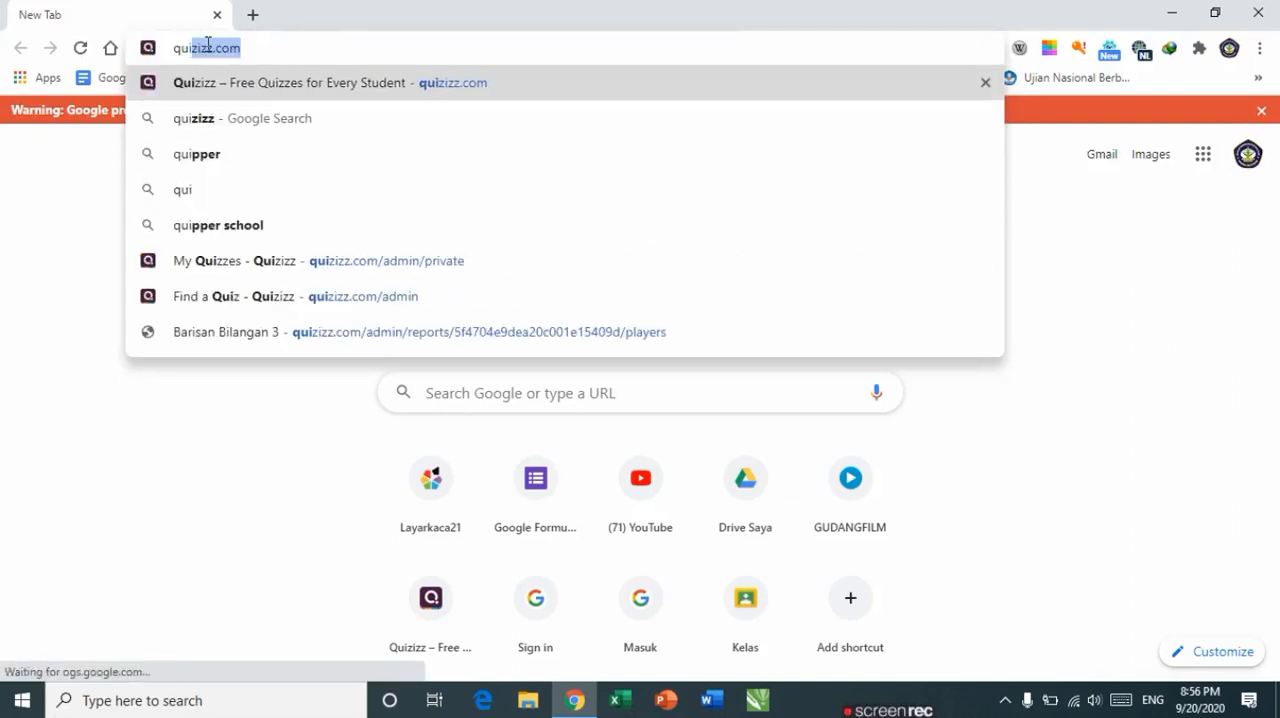
text(z)
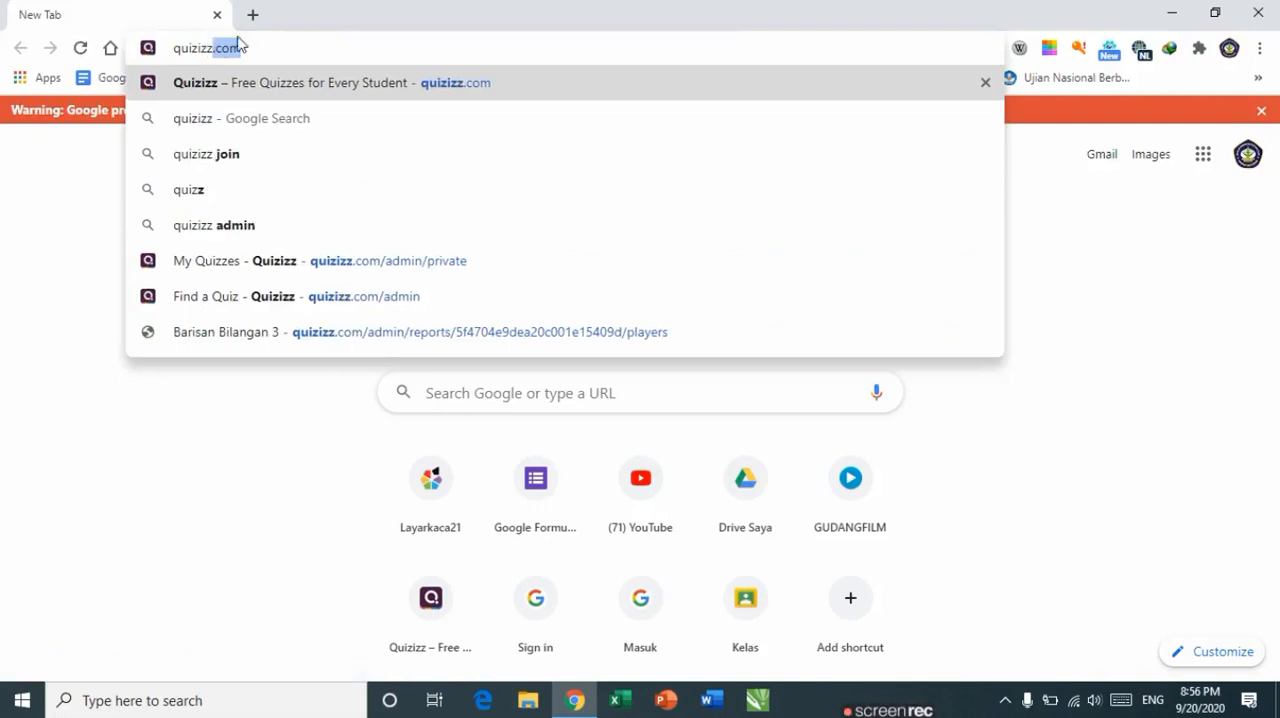
key(Return)
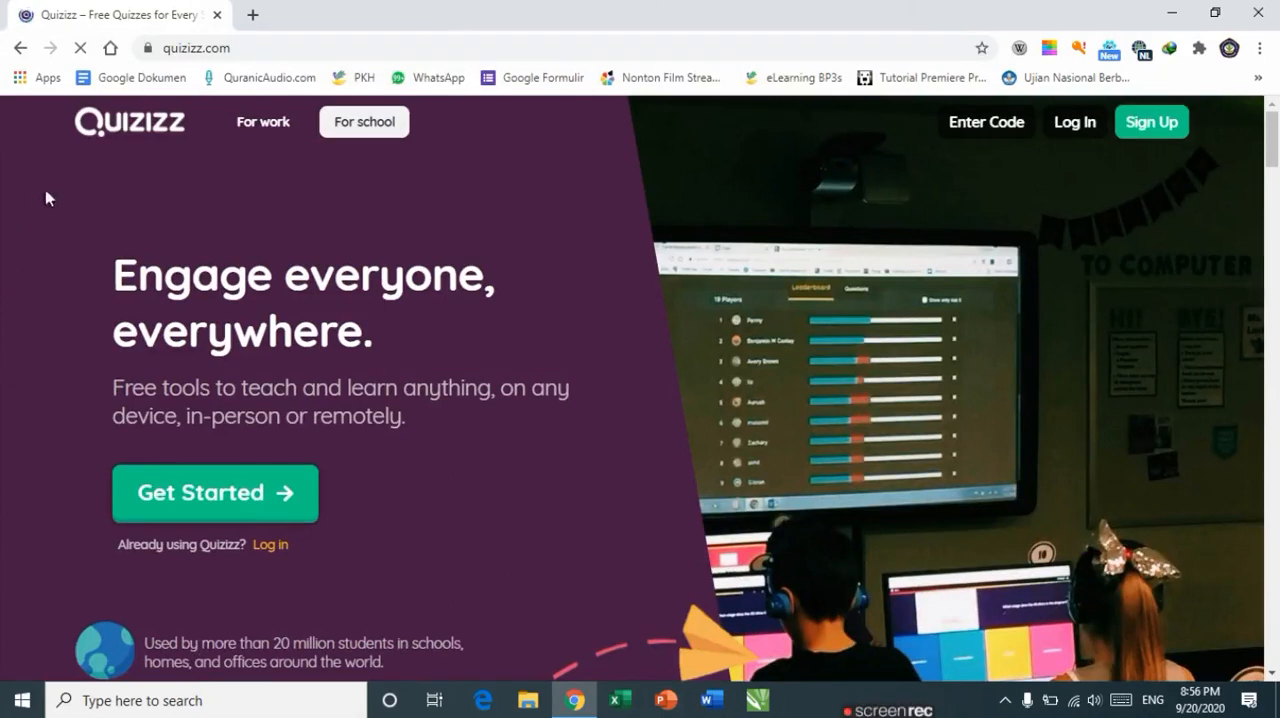
Step: Sign up for Quizizz with Google, accepting the terms, opting into product updates, and choosing the school account
click(1182, 130)
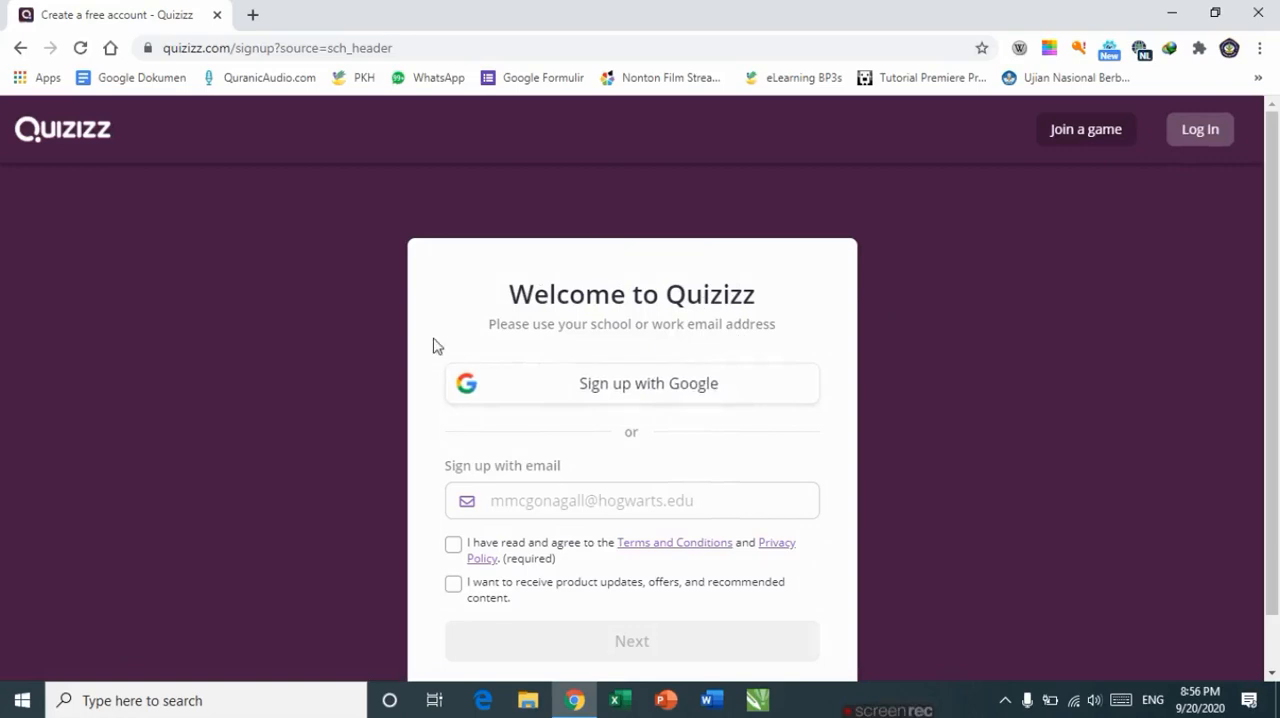
click(719, 388)
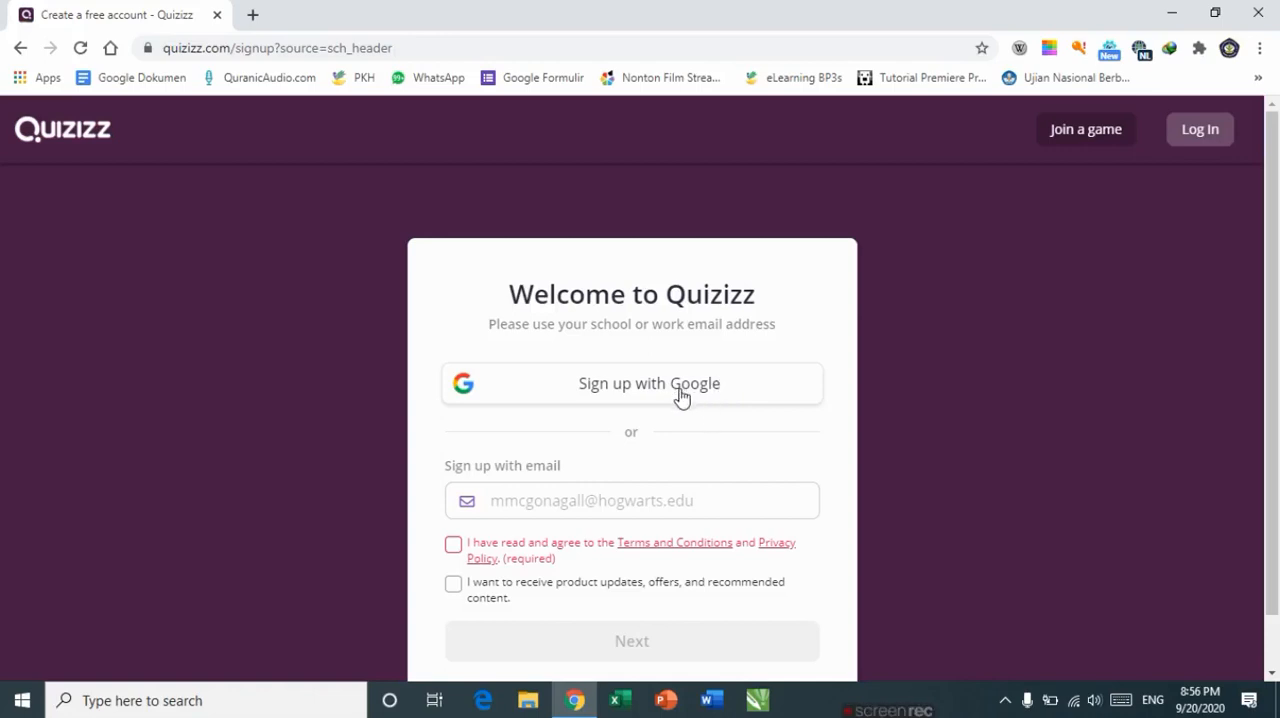
click(453, 545)
click(453, 584)
click(616, 390)
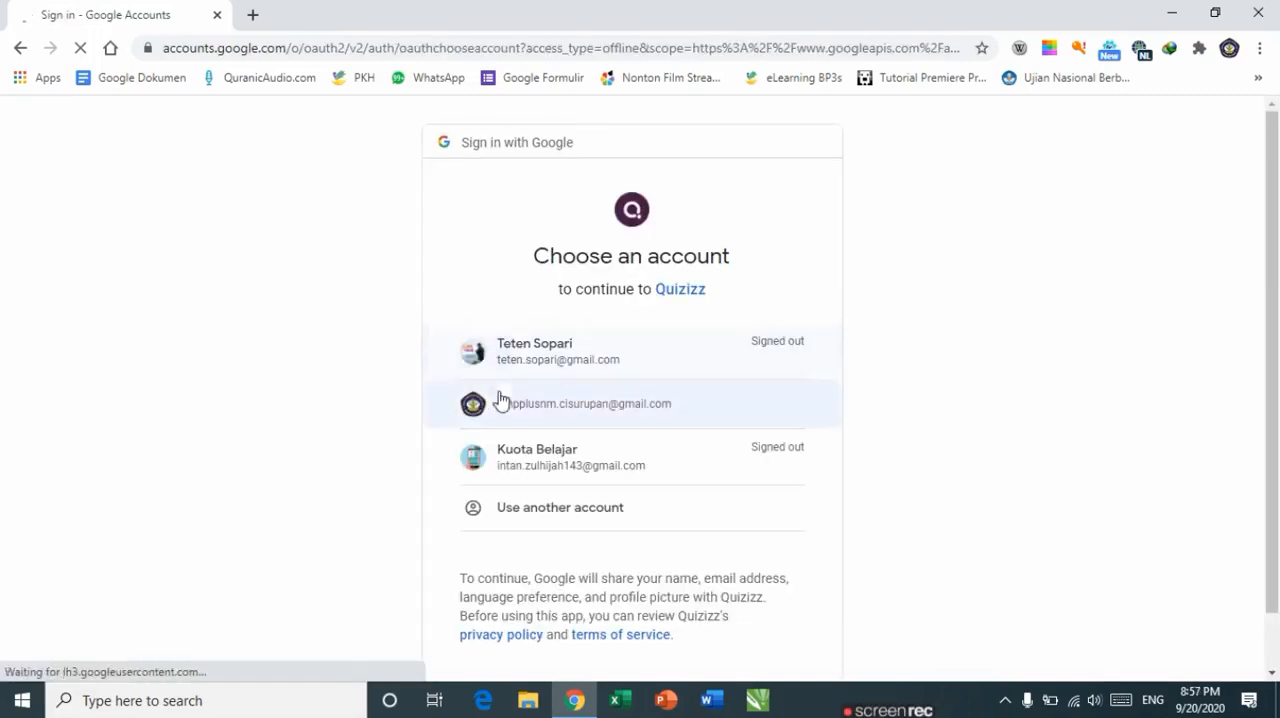
click(563, 412)
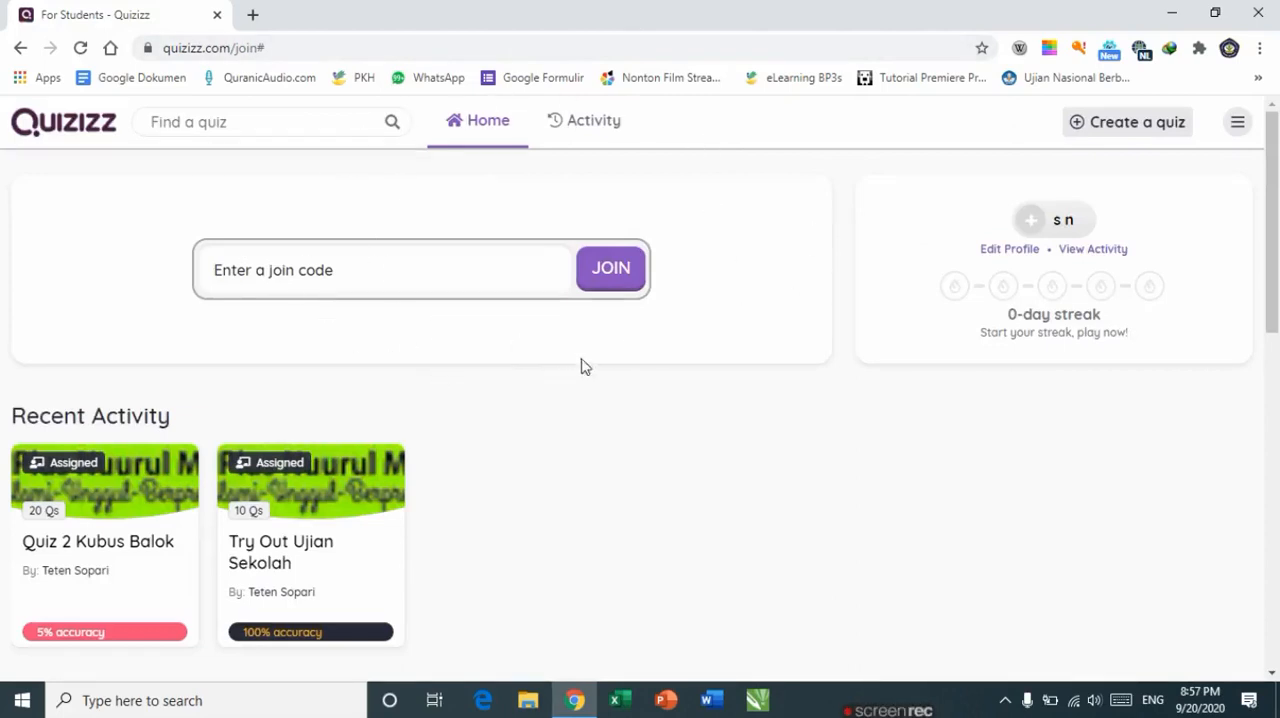
Step: Create a new quiz named PTS IPS Kelas 8 with the Social Studies subject
click(1108, 132)
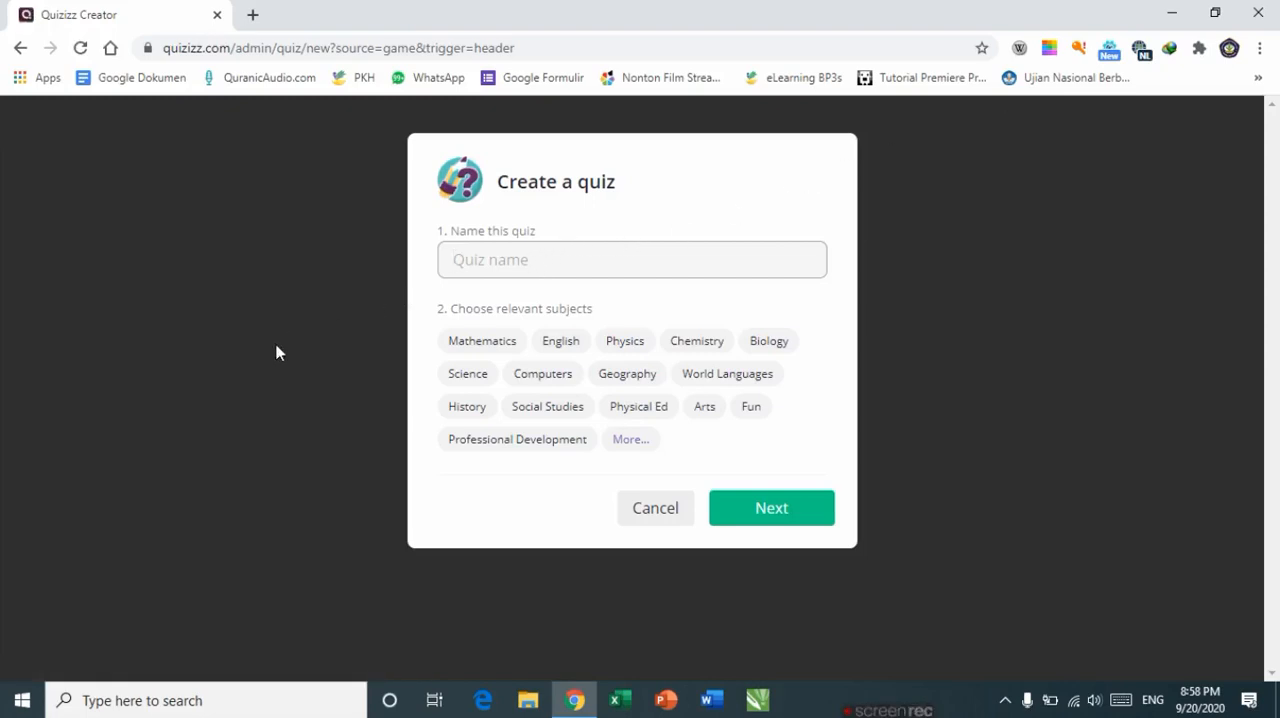
text(PTS IPS Kelas 8)
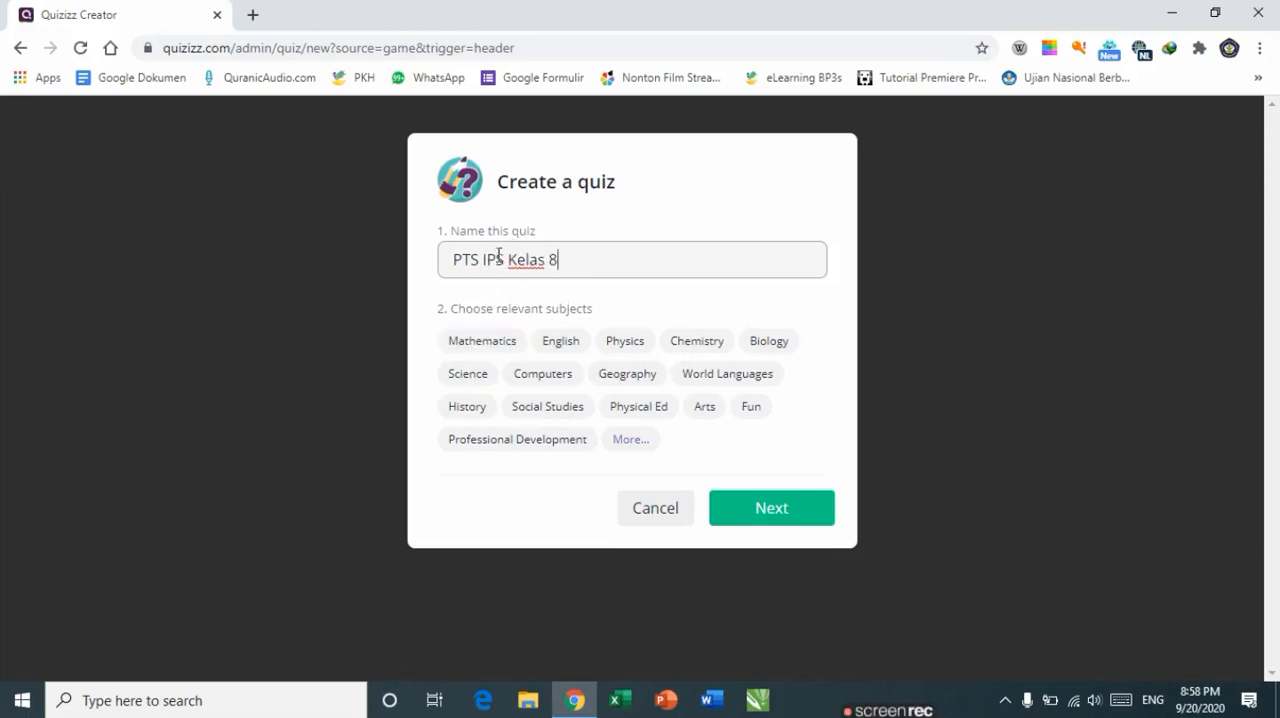
click(547, 411)
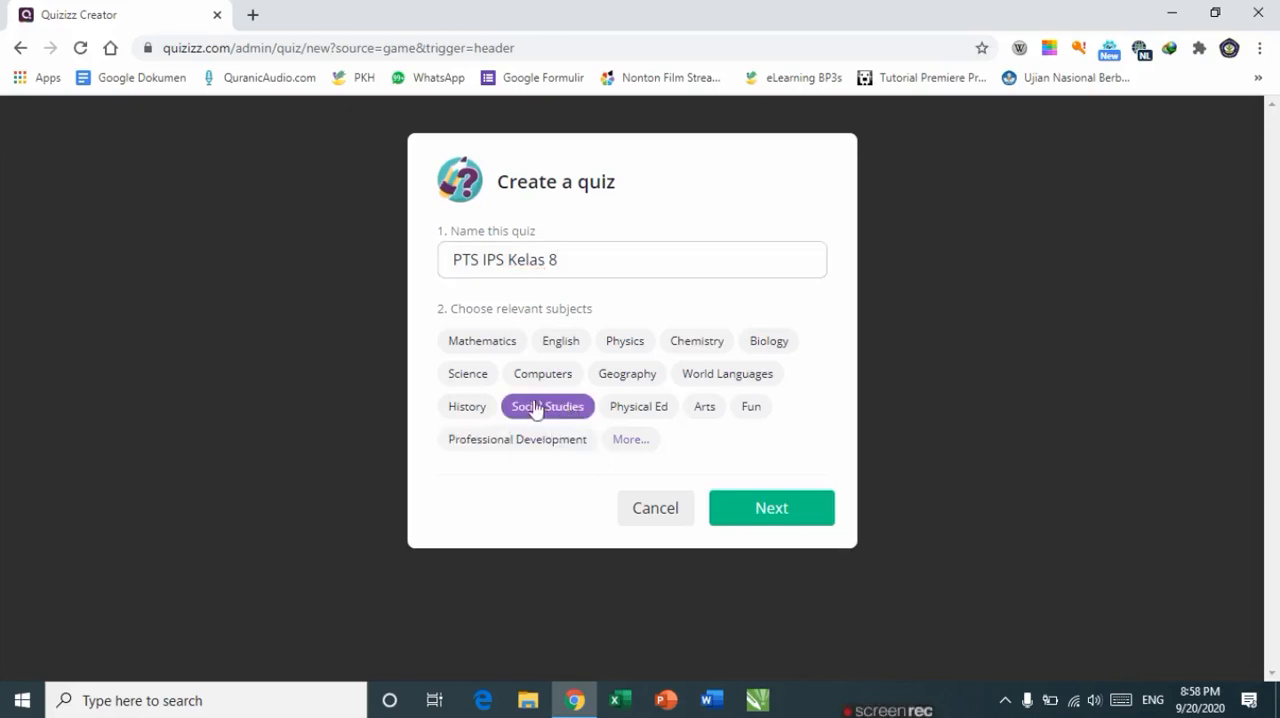
click(763, 512)
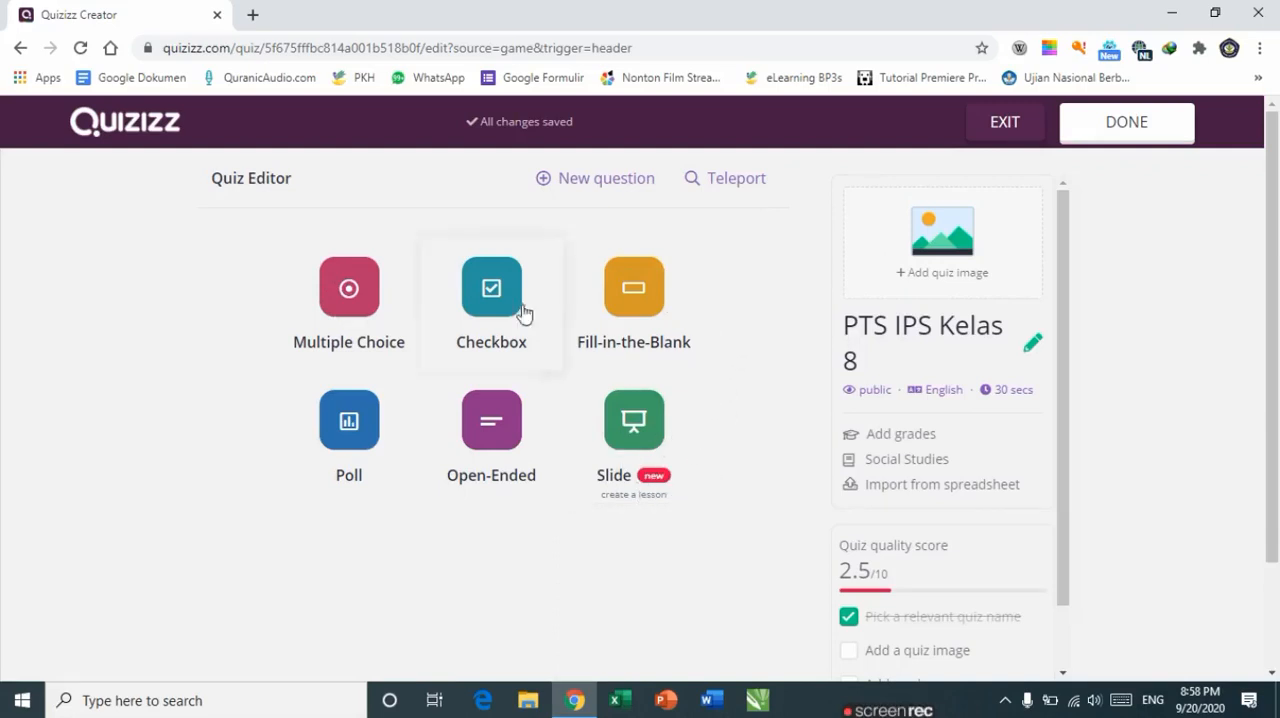
Step: Start a Multiple Choice question and place the cursor in its question field
double_click(333, 321)
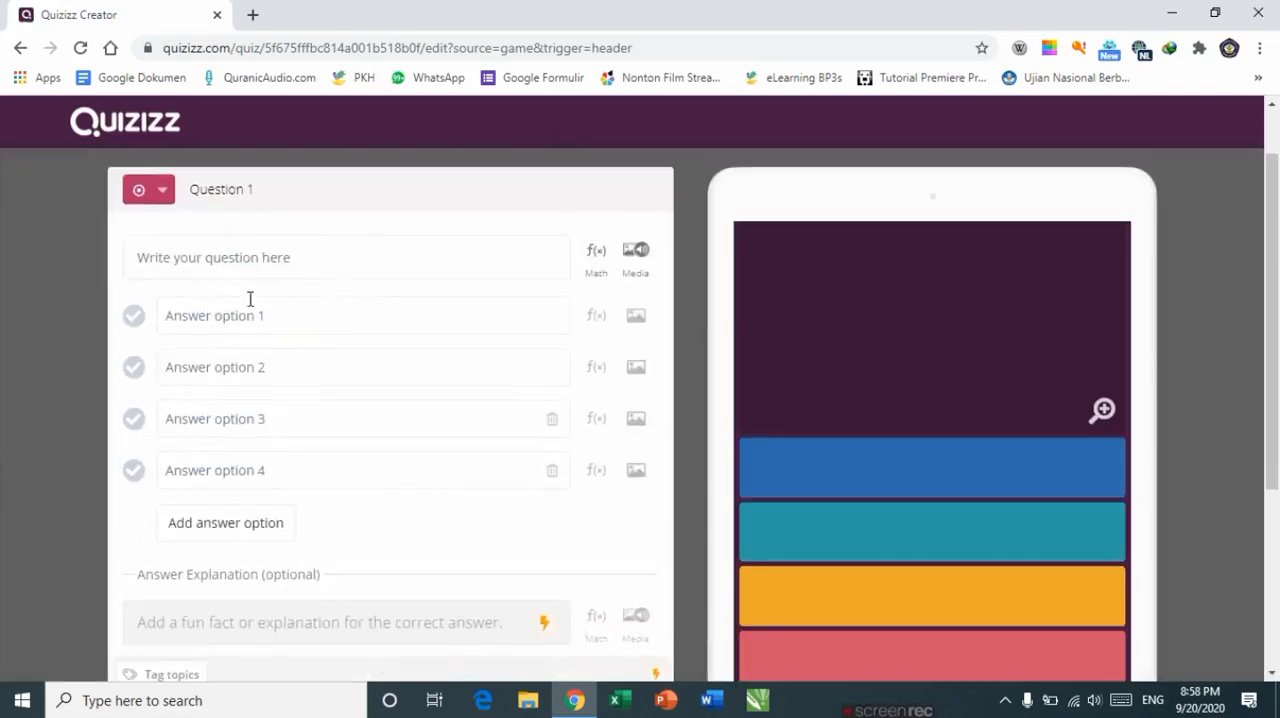
click(221, 260)
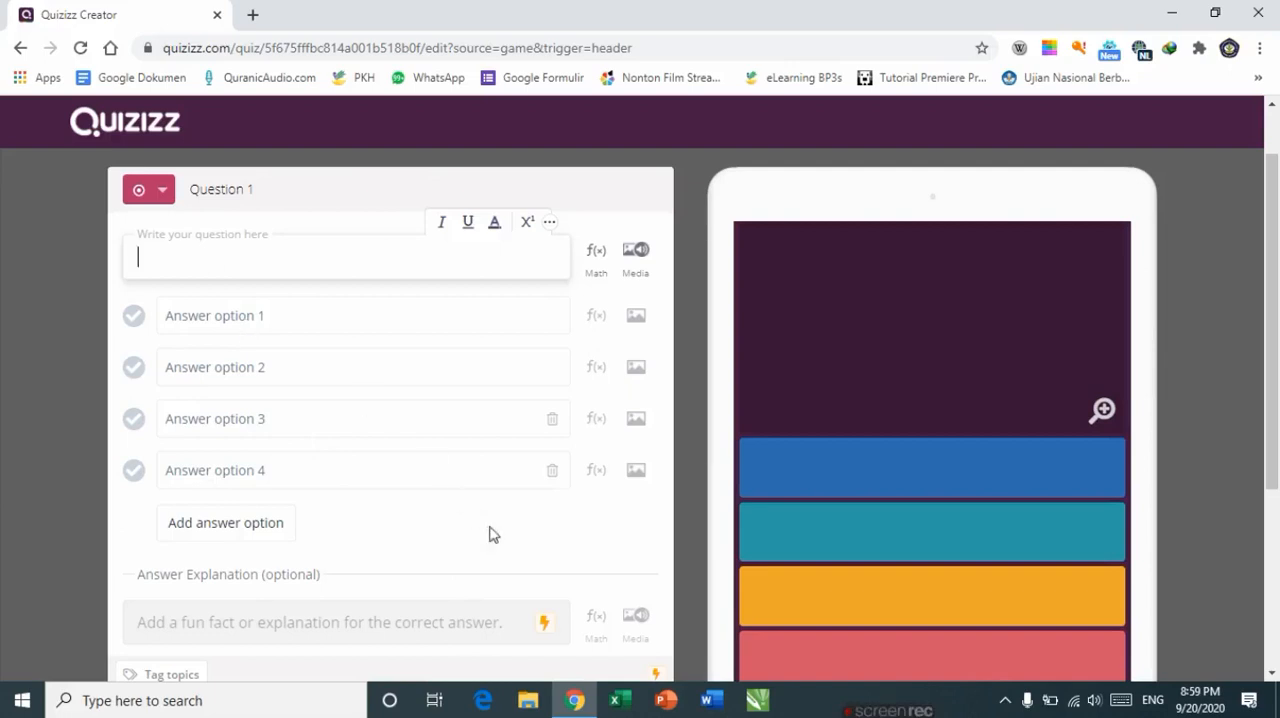
Step: Open the Word document Contoh Soal PTS from the Documents folder
click(527, 704)
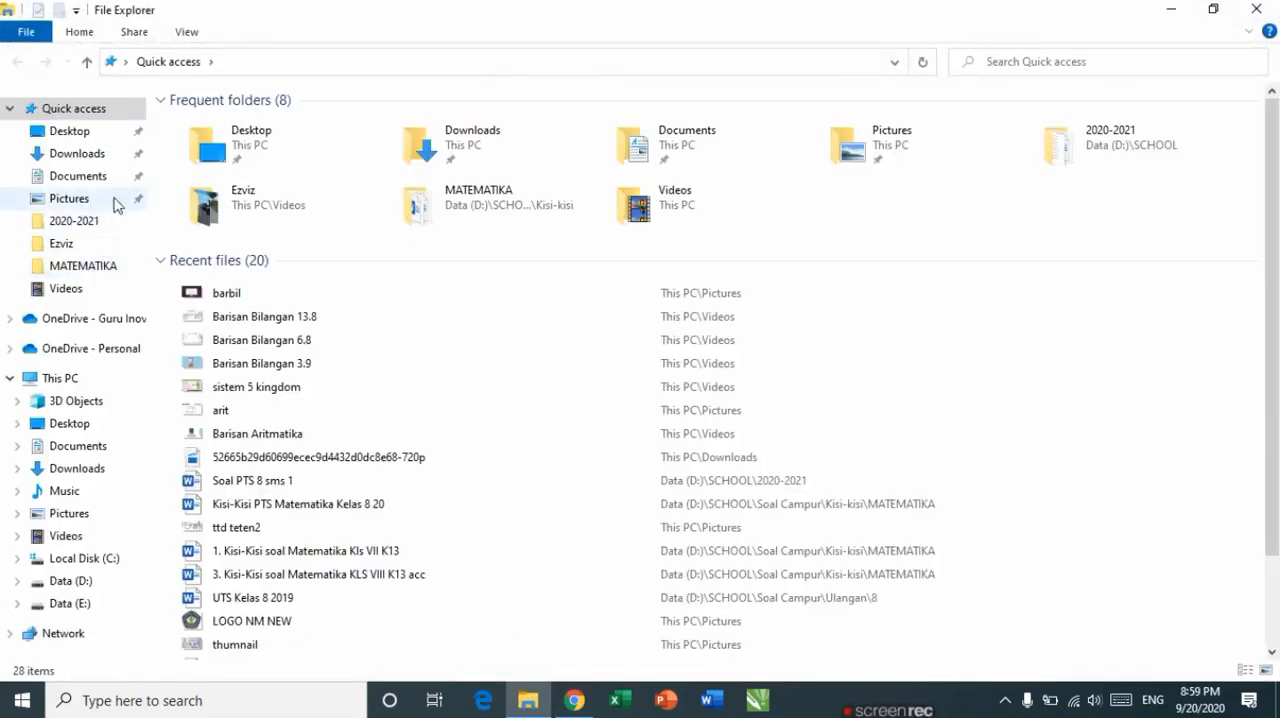
click(89, 180)
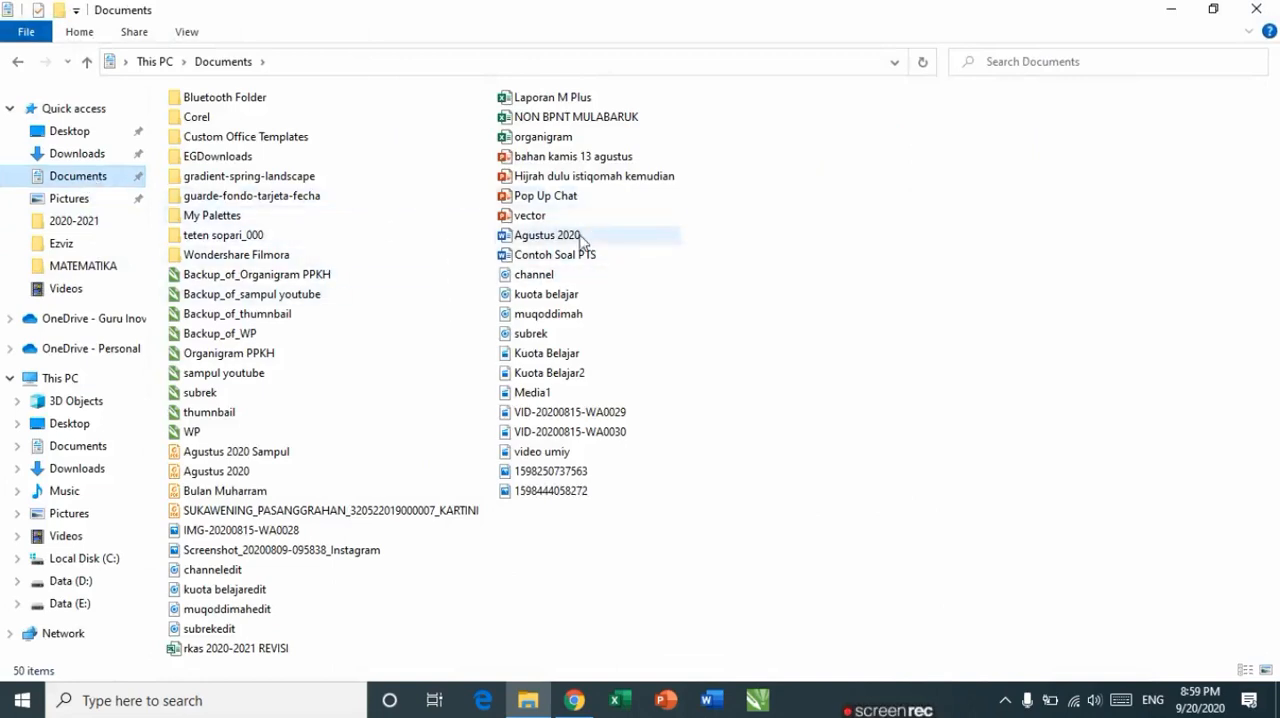
double_click(582, 258)
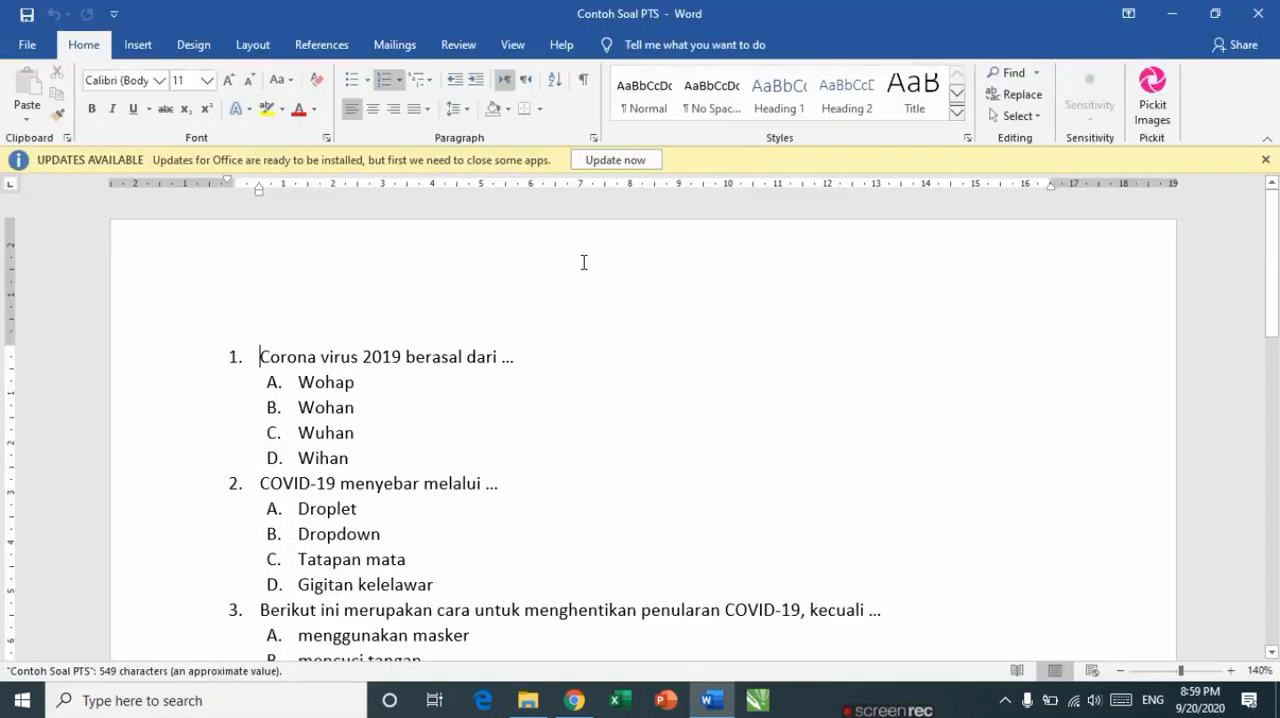
scroll(508, 401, down, 2)
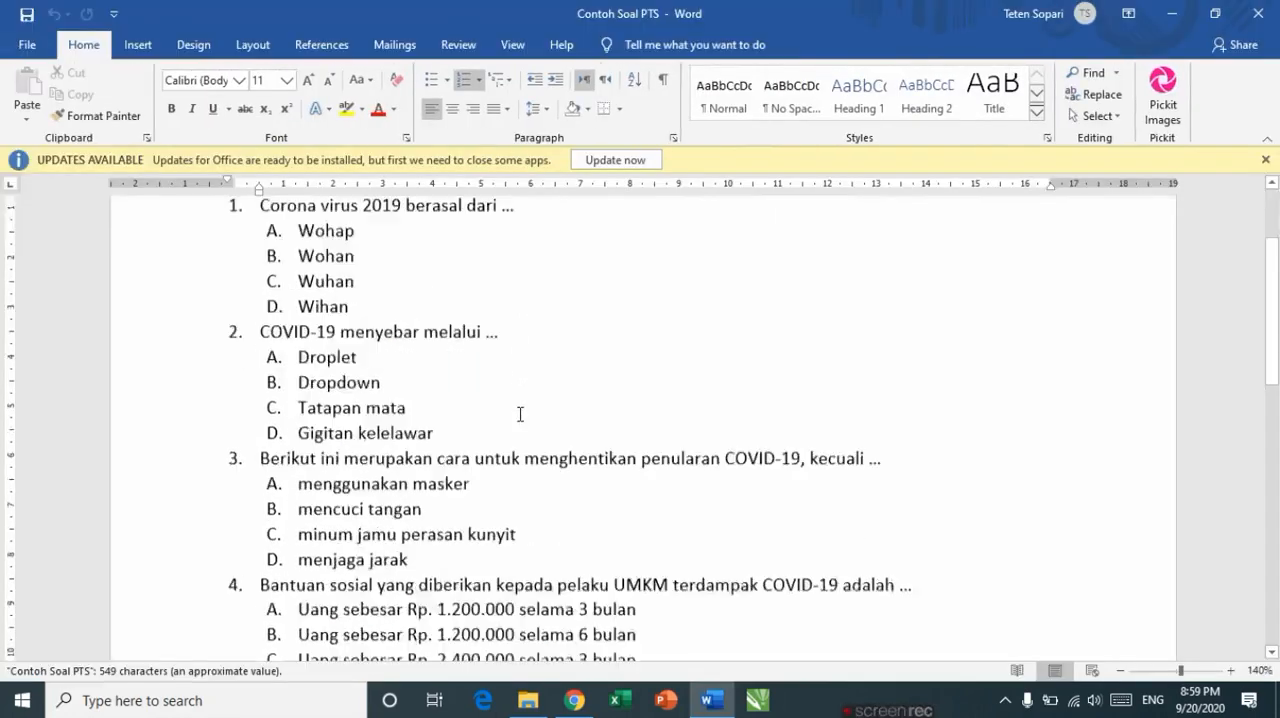
scroll(480, 399, up, 2)
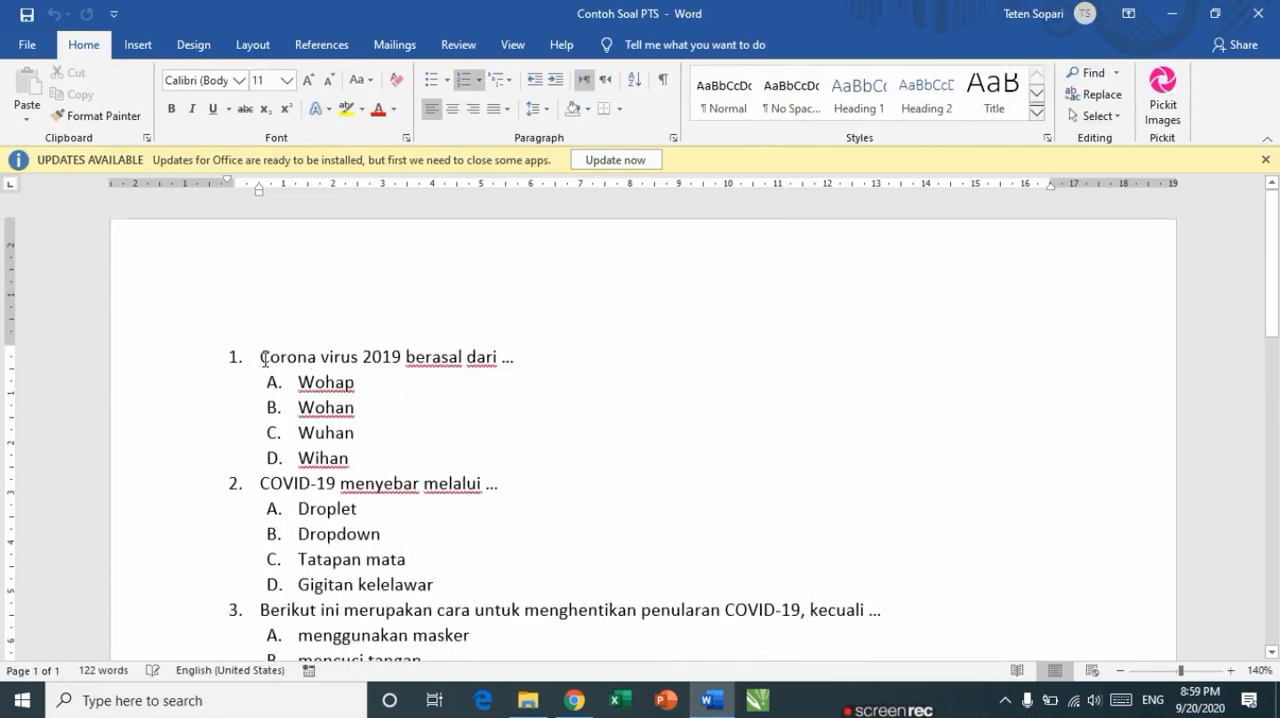
Step: Copy the first question text, 'Corona virus 2019 berasal dari ...', from the document
drag(262, 357, 591, 373)
key(ctrl+c)
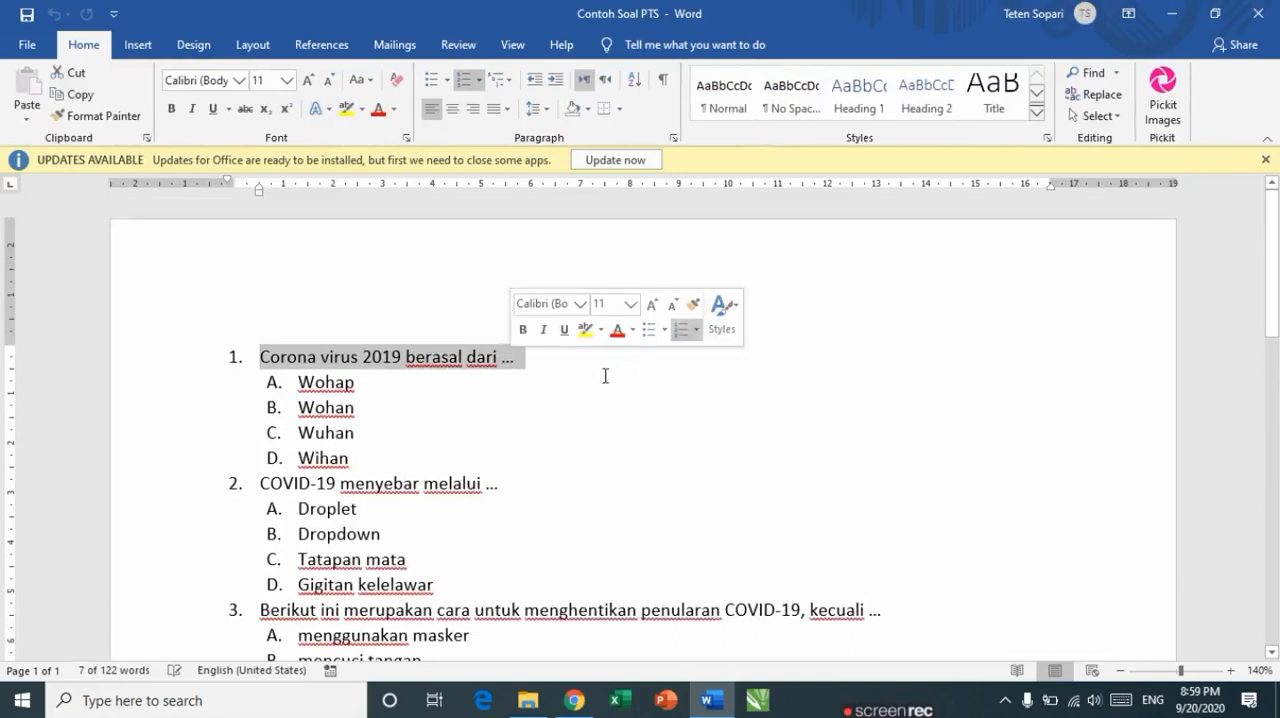
right_click(504, 364)
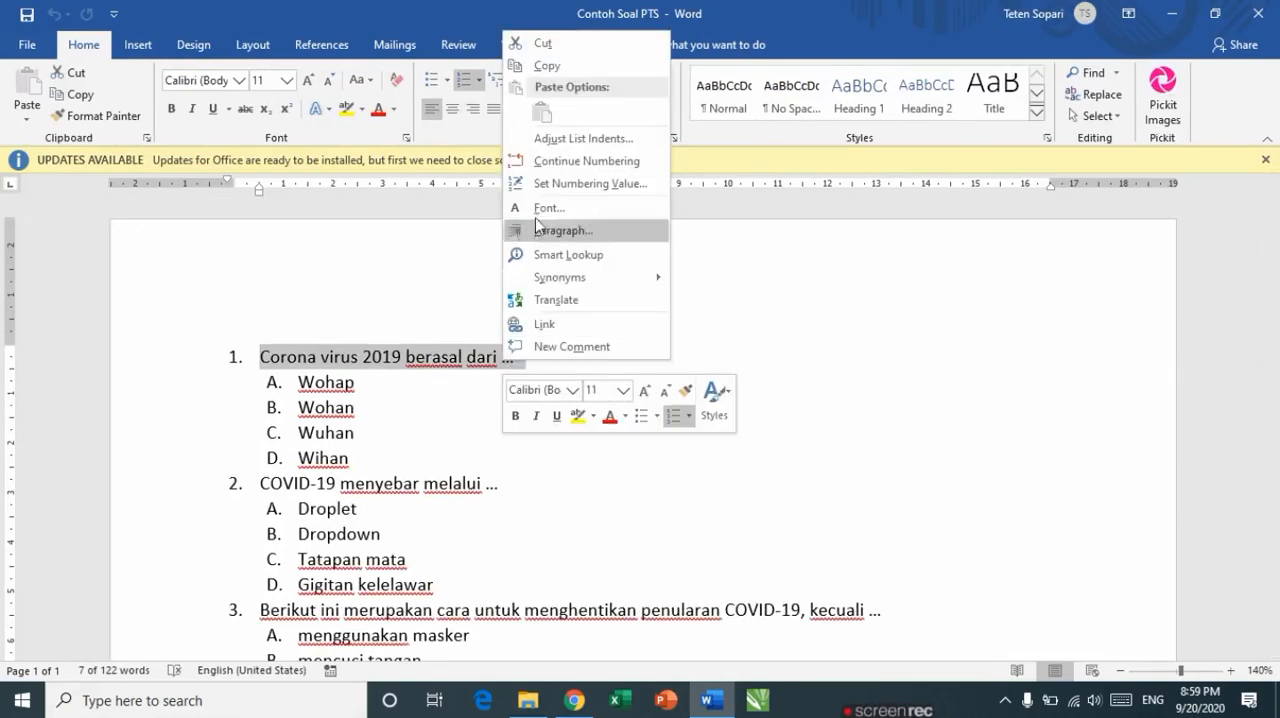
click(547, 66)
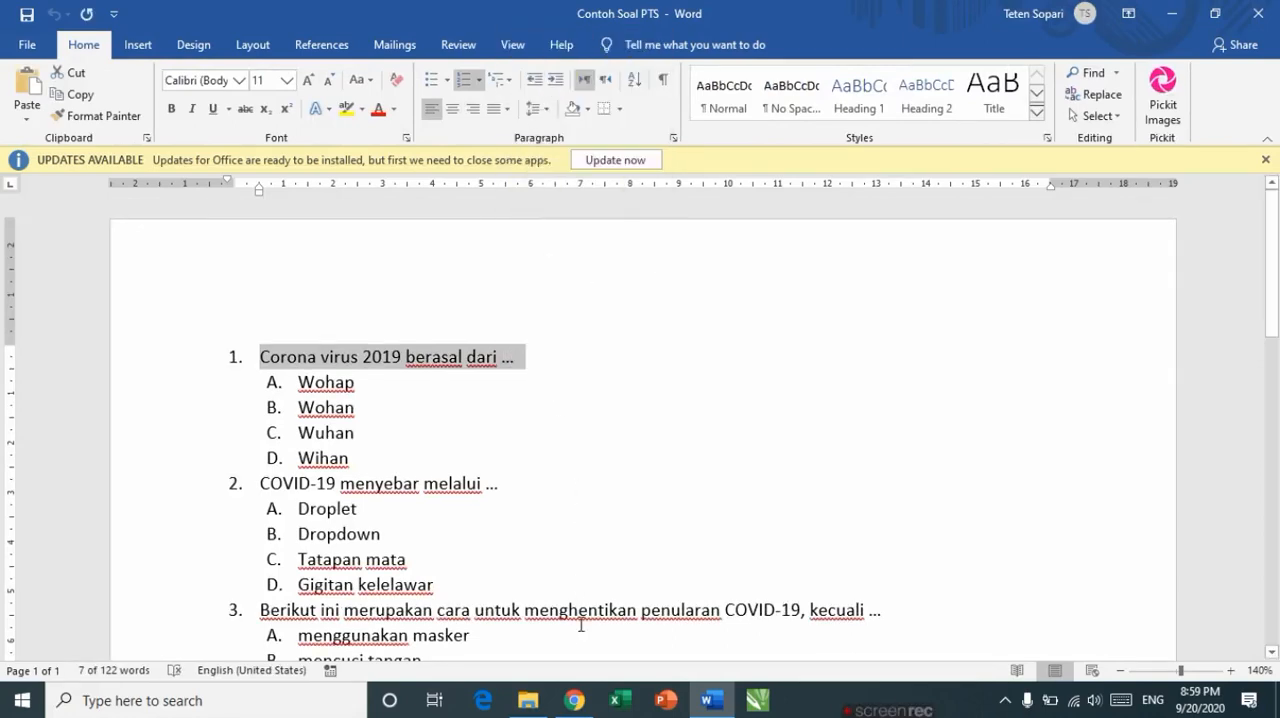
Step: Paste the copied text into the quiz's question field and delete the leftover list number
click(574, 700)
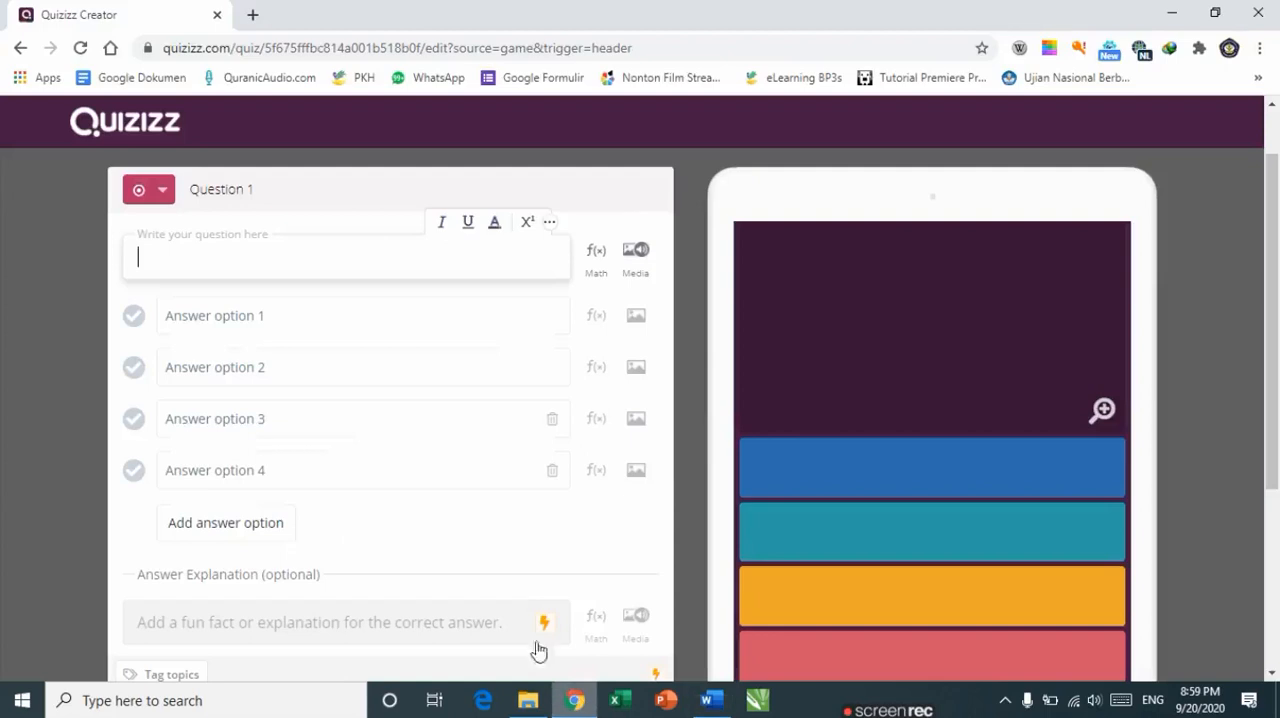
right_click(168, 262)
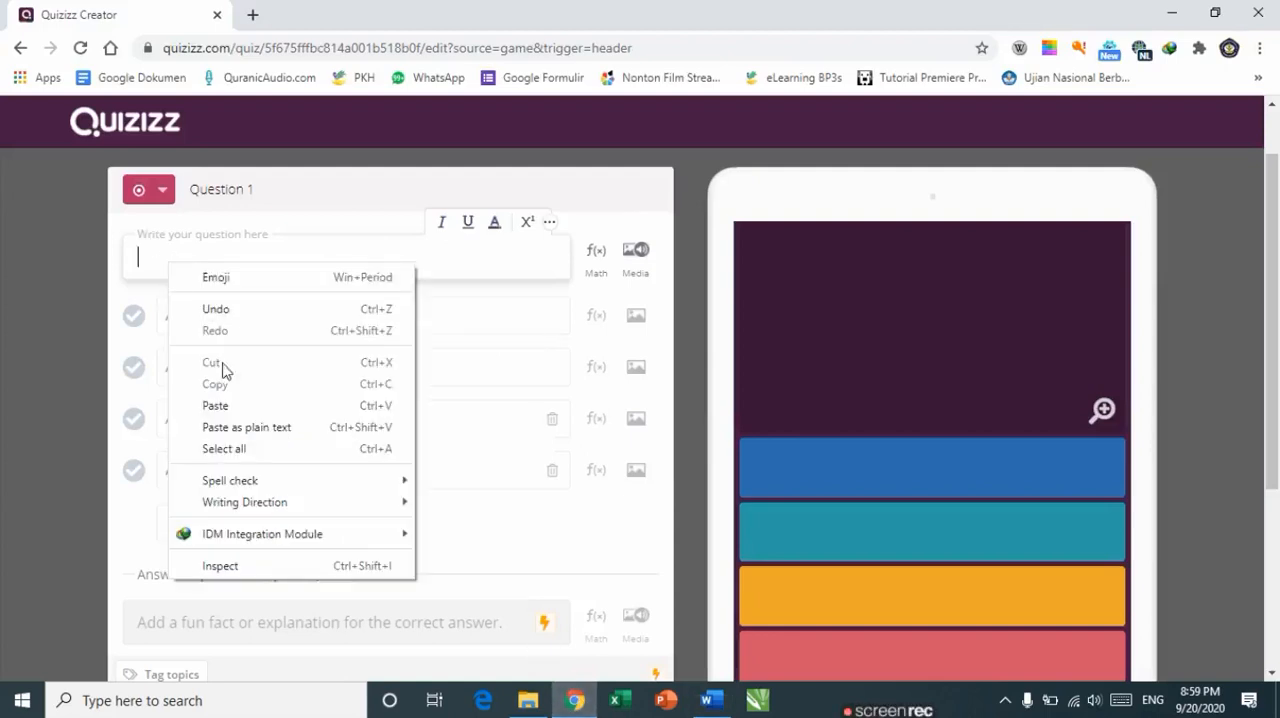
click(214, 405)
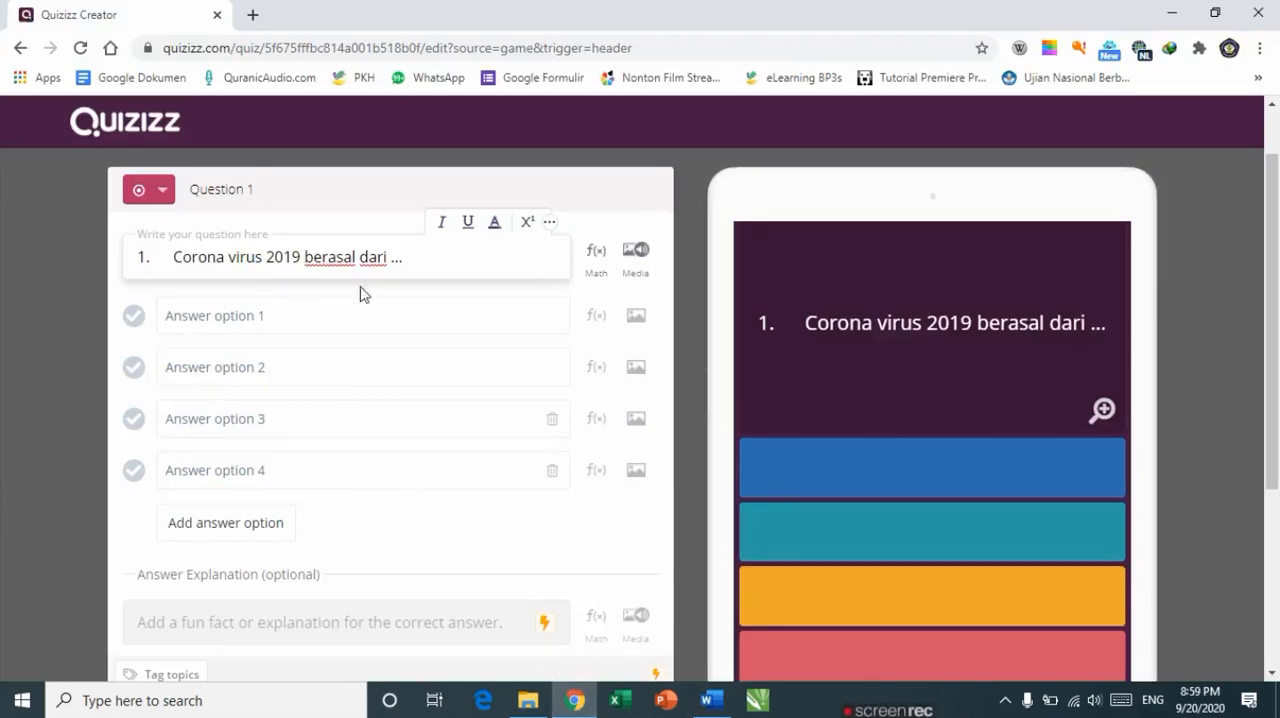
key(BackSpace)
key(BackSpace)
key(BackSpace)
key(BackSpace)
key(BackSpace)
key(BackSpace)
key(BackSpace)
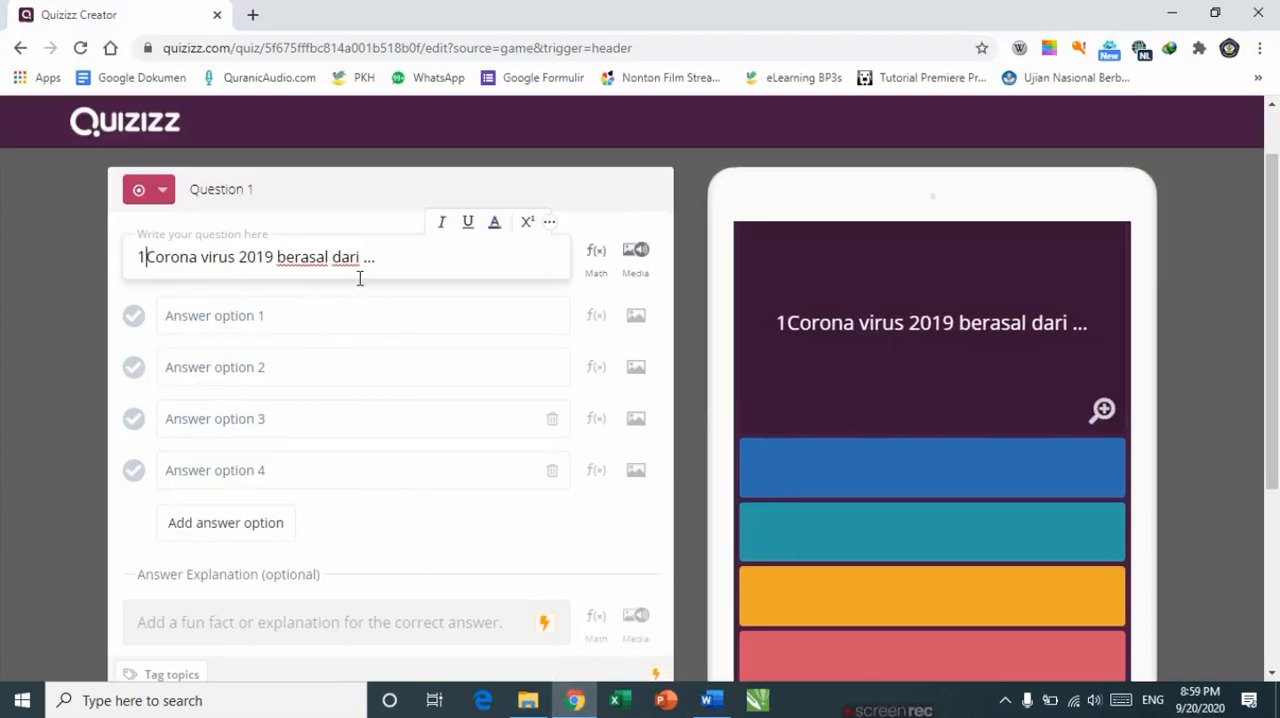
Step: Paste the question's four answer choices A–D from the document into answer option 1
click(303, 318)
key(alt+Tab)
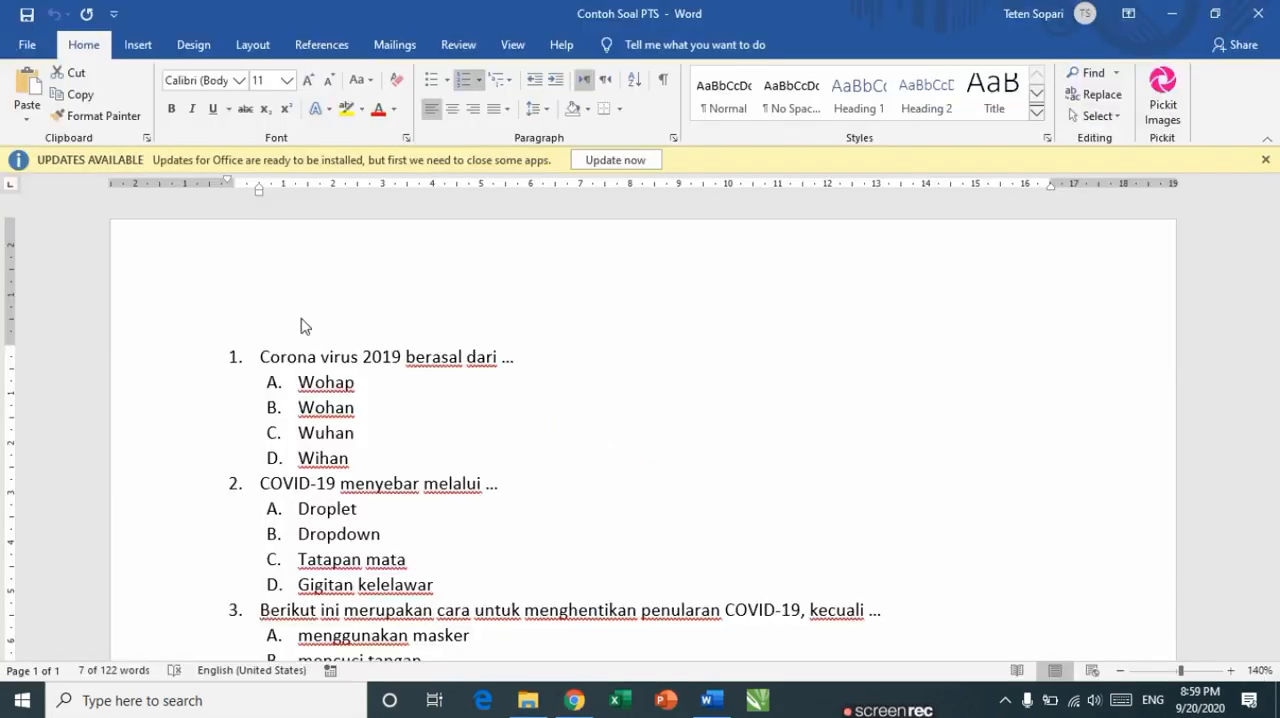
triple_click(356, 358)
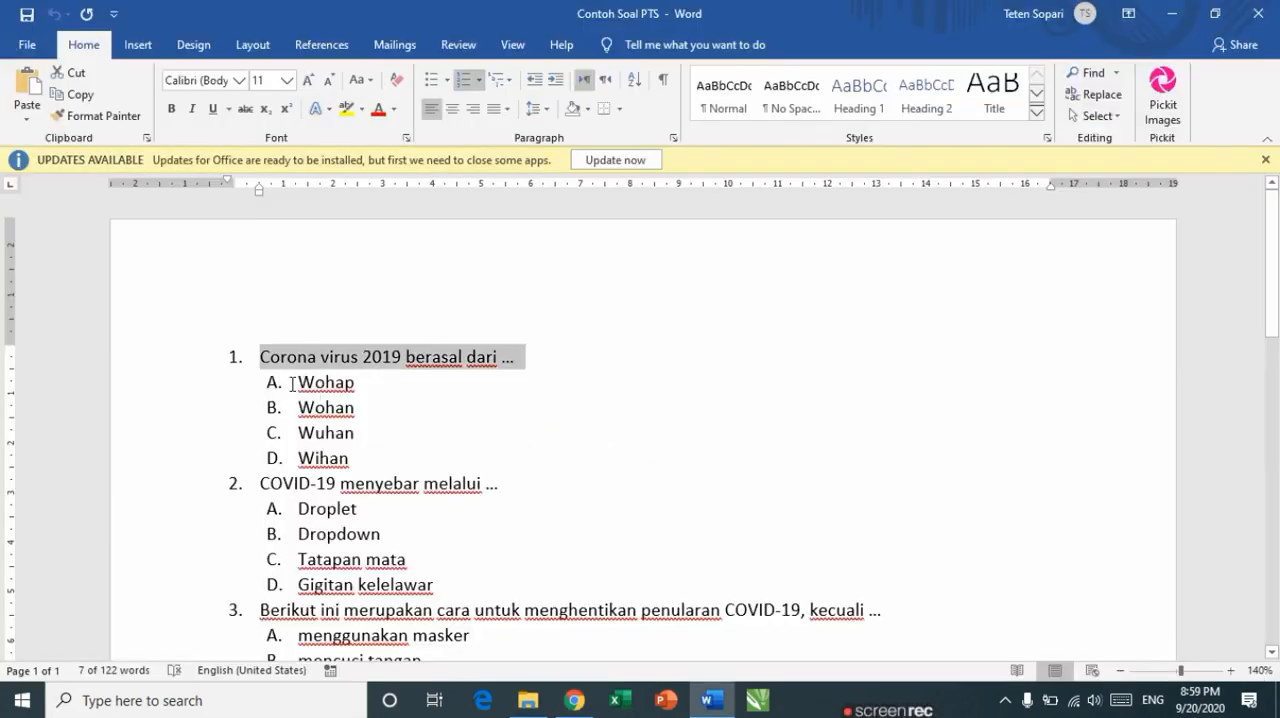
drag(311, 388, 350, 460)
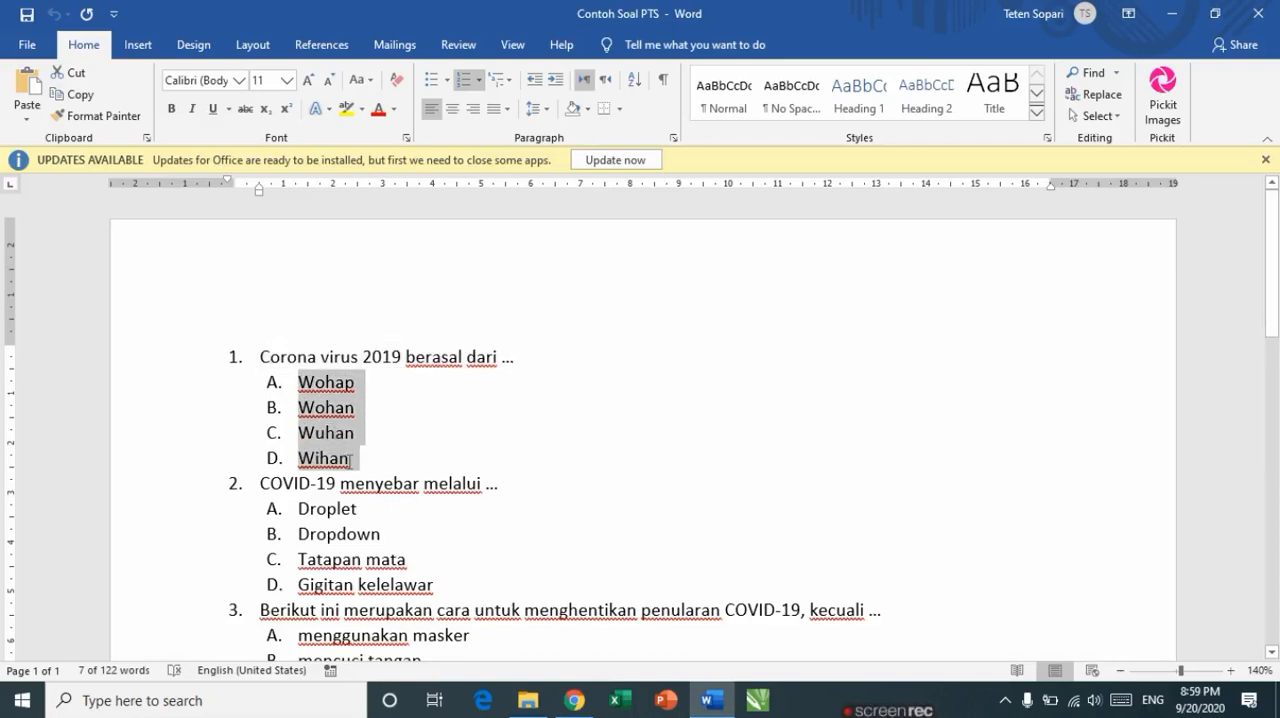
key(alt+Tab)
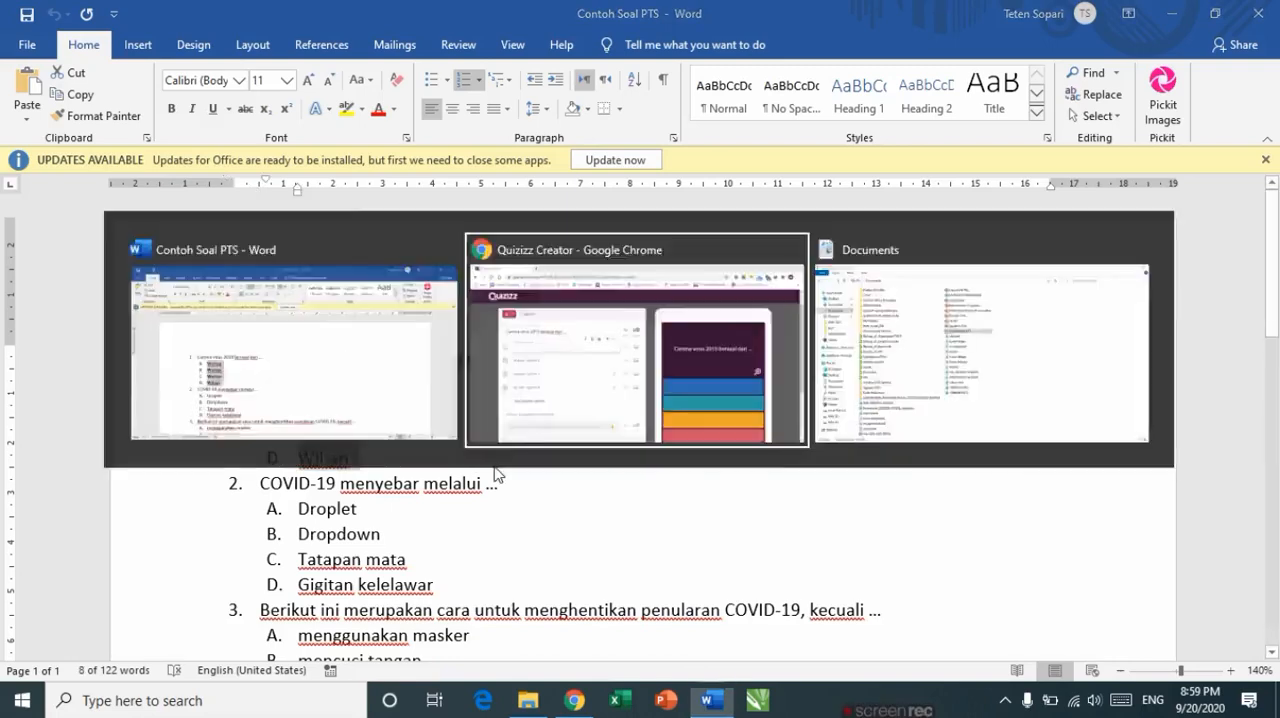
text(A.	Wohap B.	Wohan C.	Wuhan D.	Wihan)
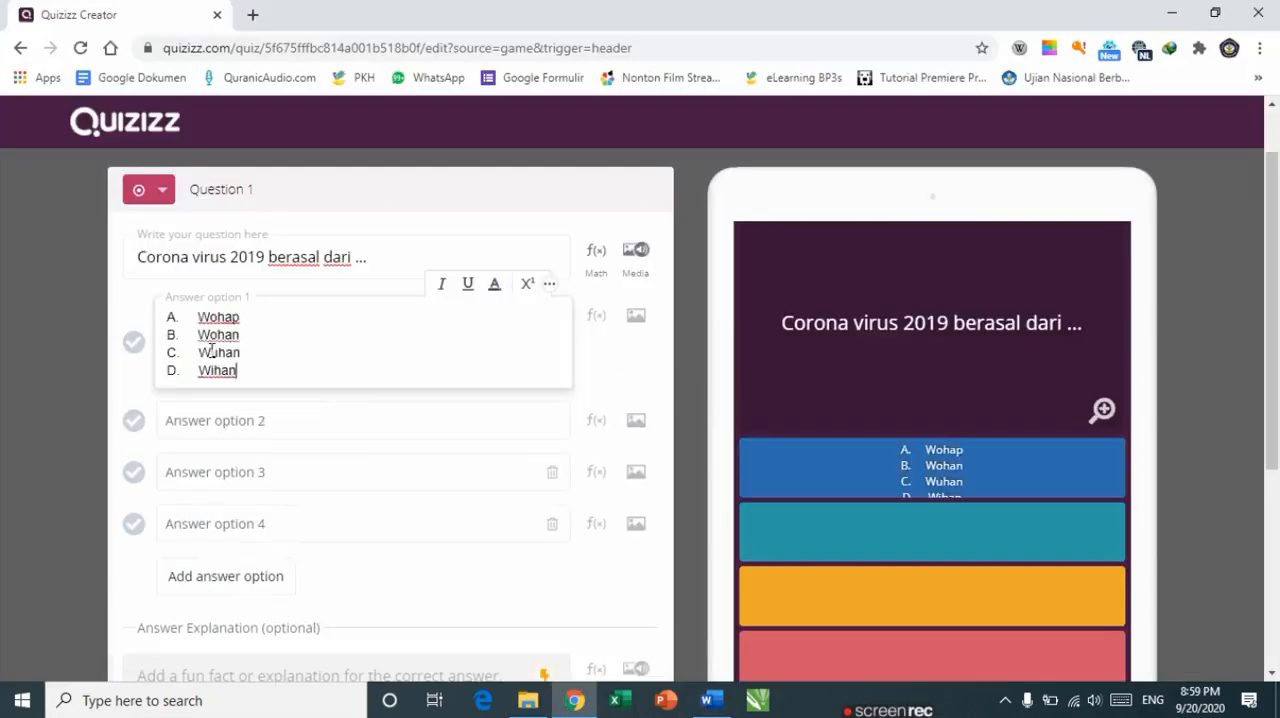
Step: Replace answer option 1's contents with Wohap
drag(243, 370, 163, 314)
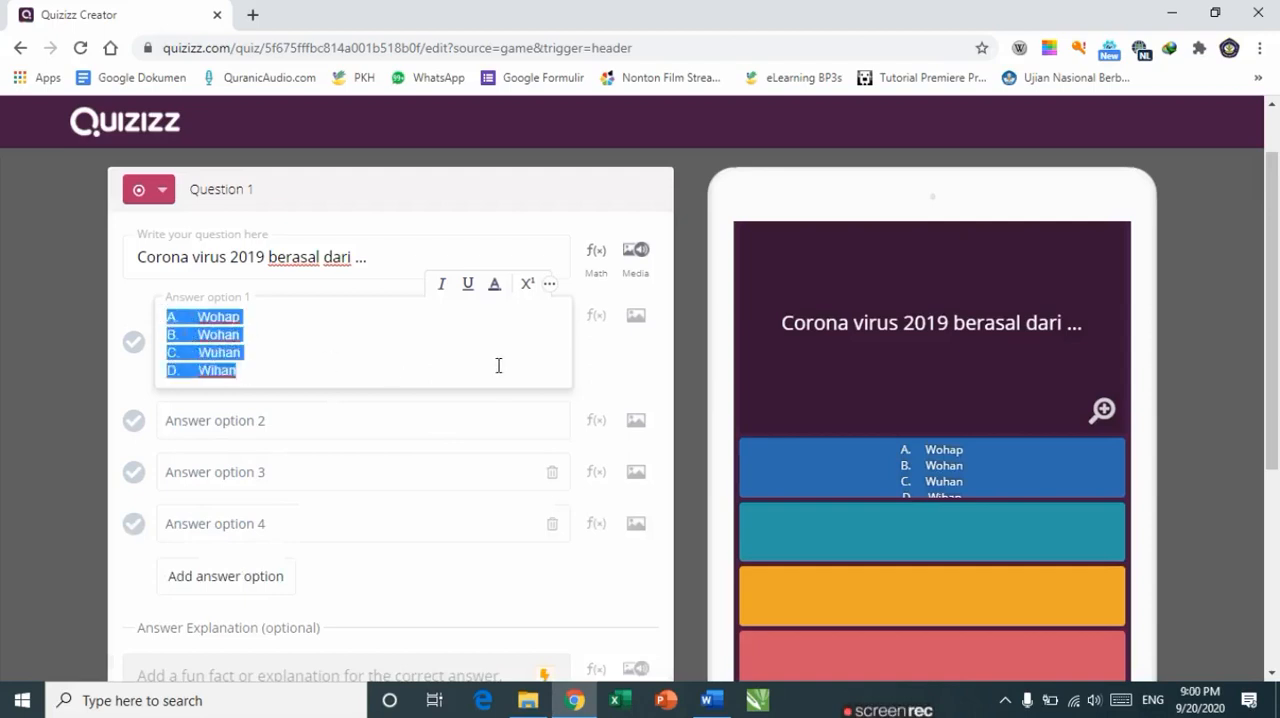
text(Wohap)
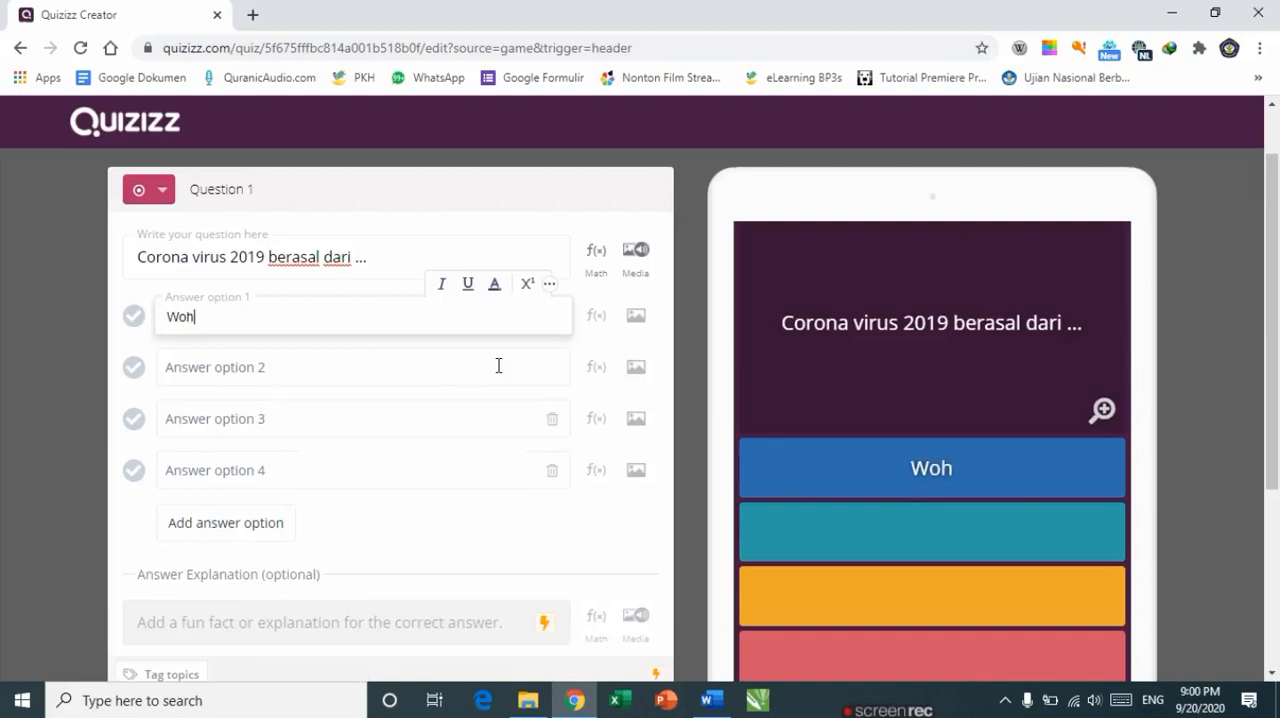
Step: Enter Wuhan as answer option 2
click(300, 373)
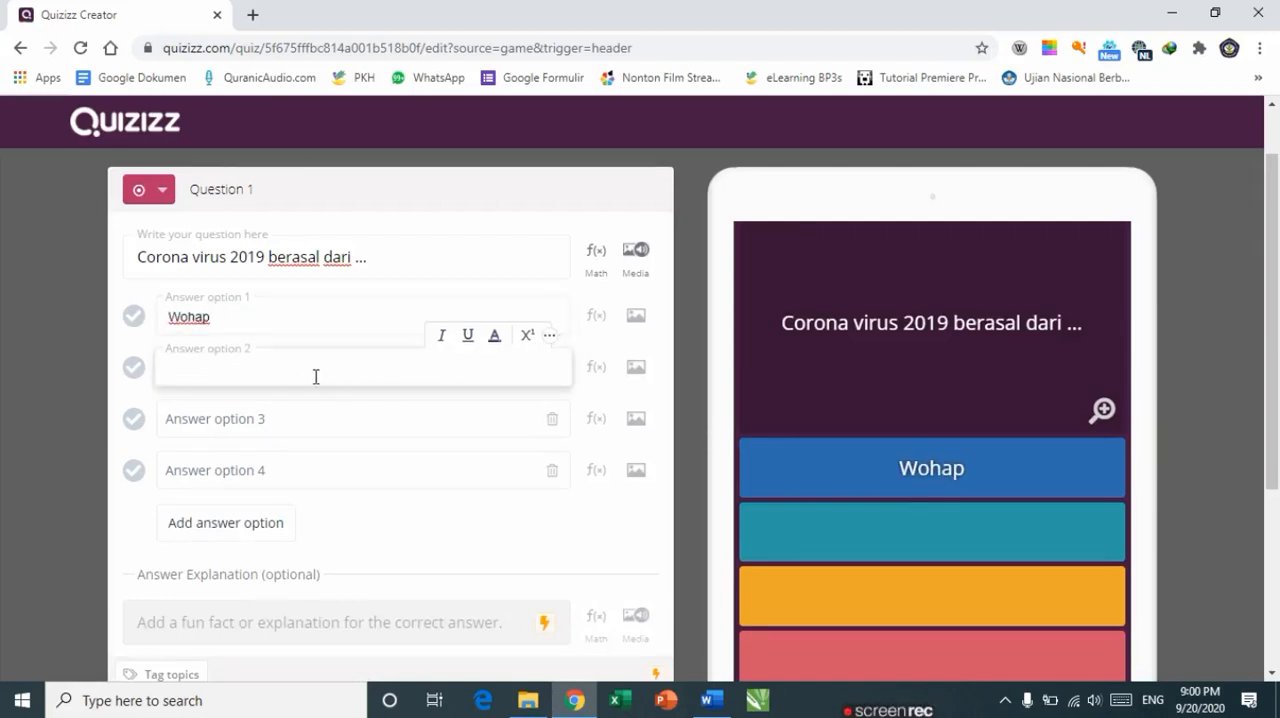
text(Wuhan)
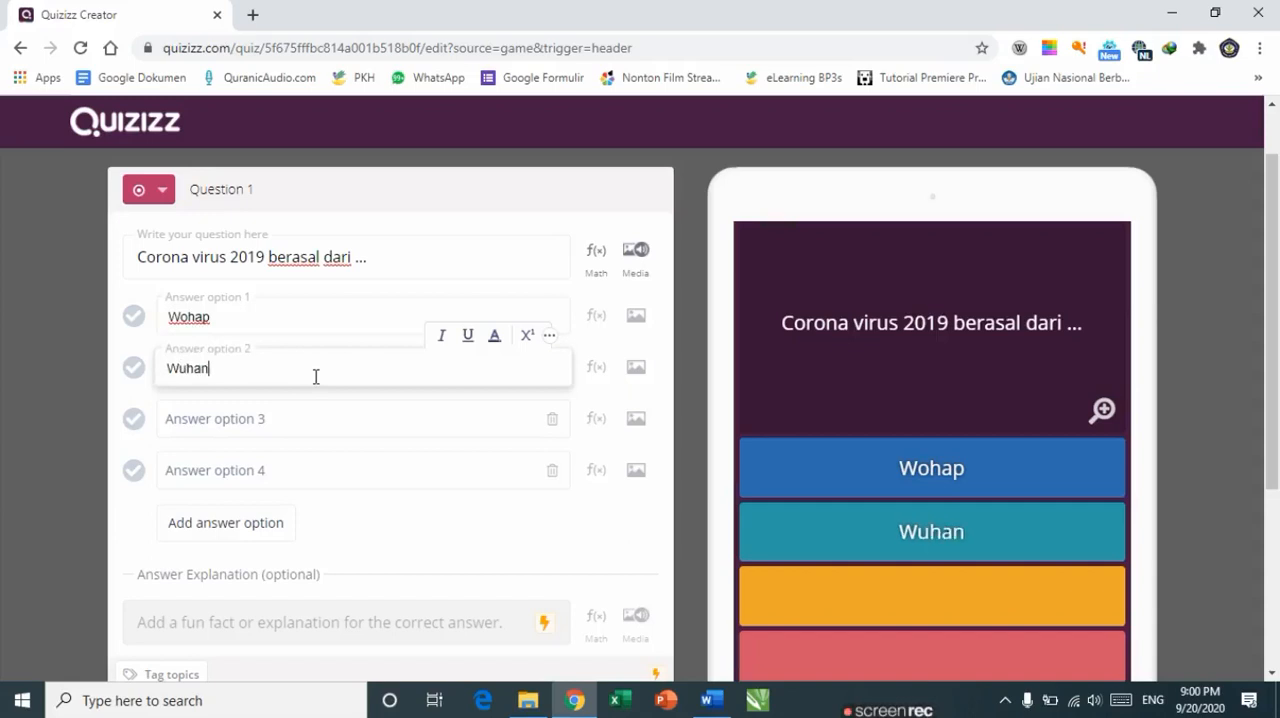
Step: Enter wihun as answer option 3
click(226, 420)
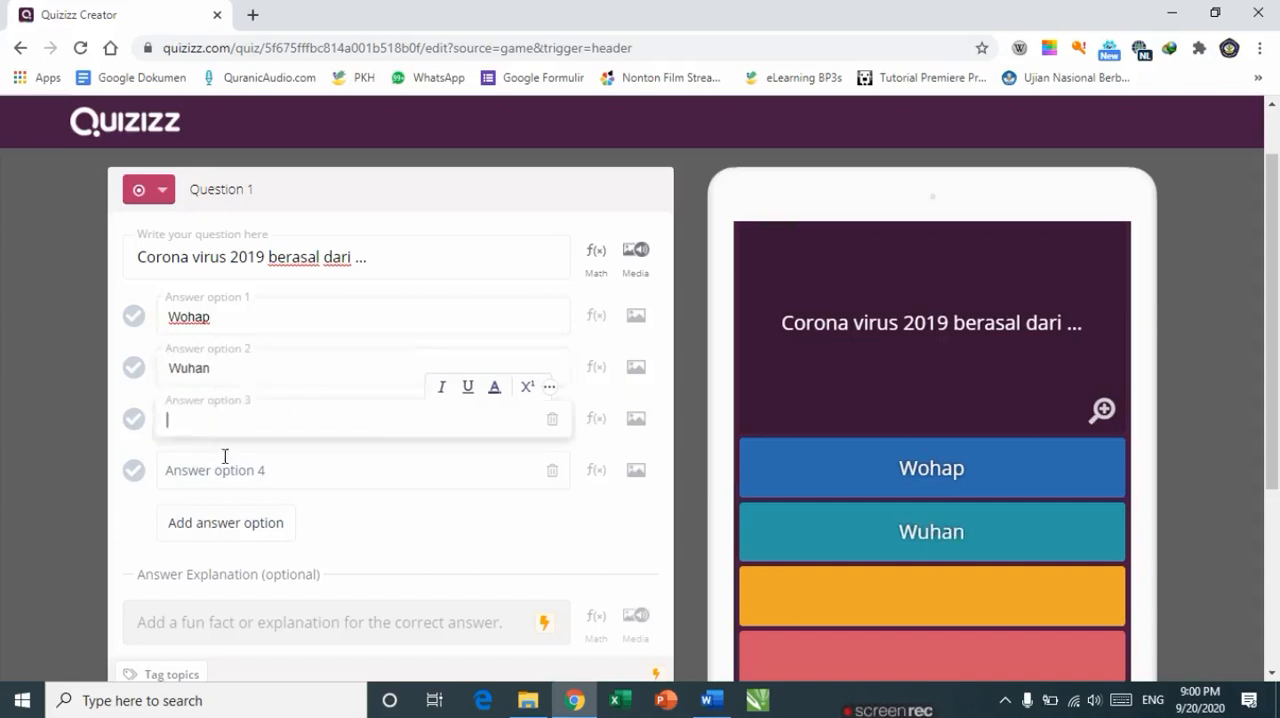
click(223, 470)
click(208, 419)
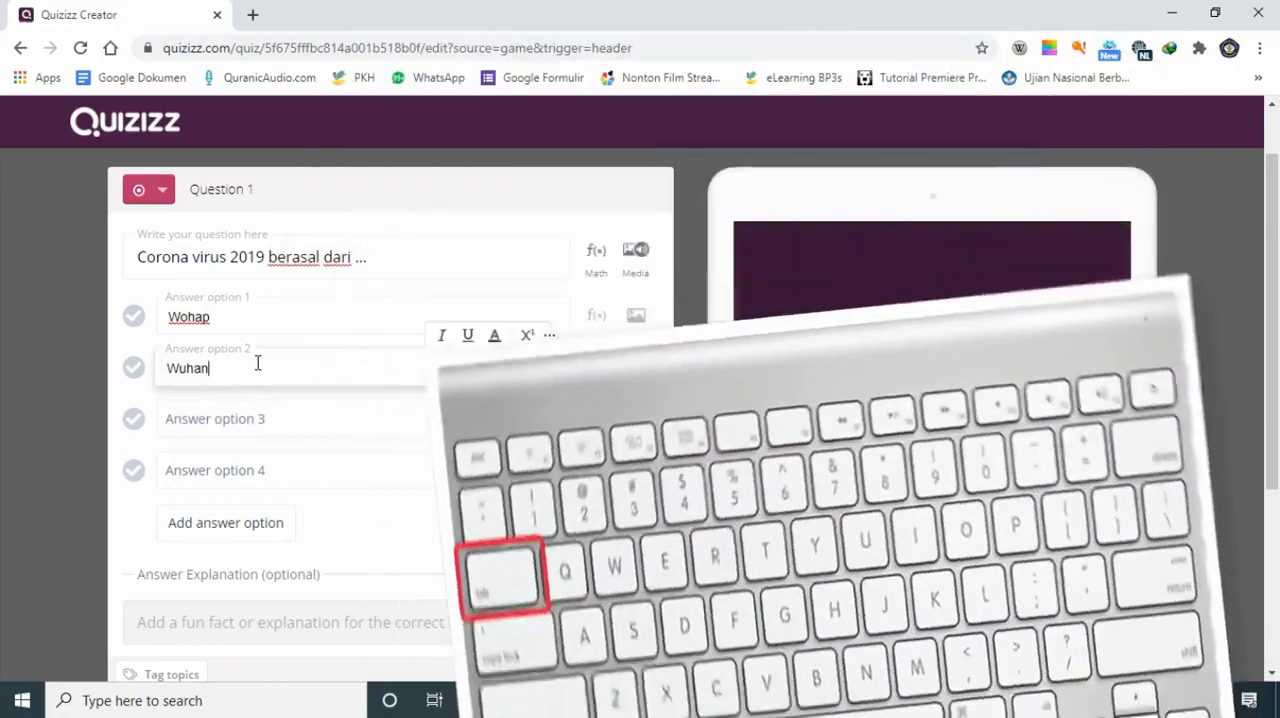
key(Tab)
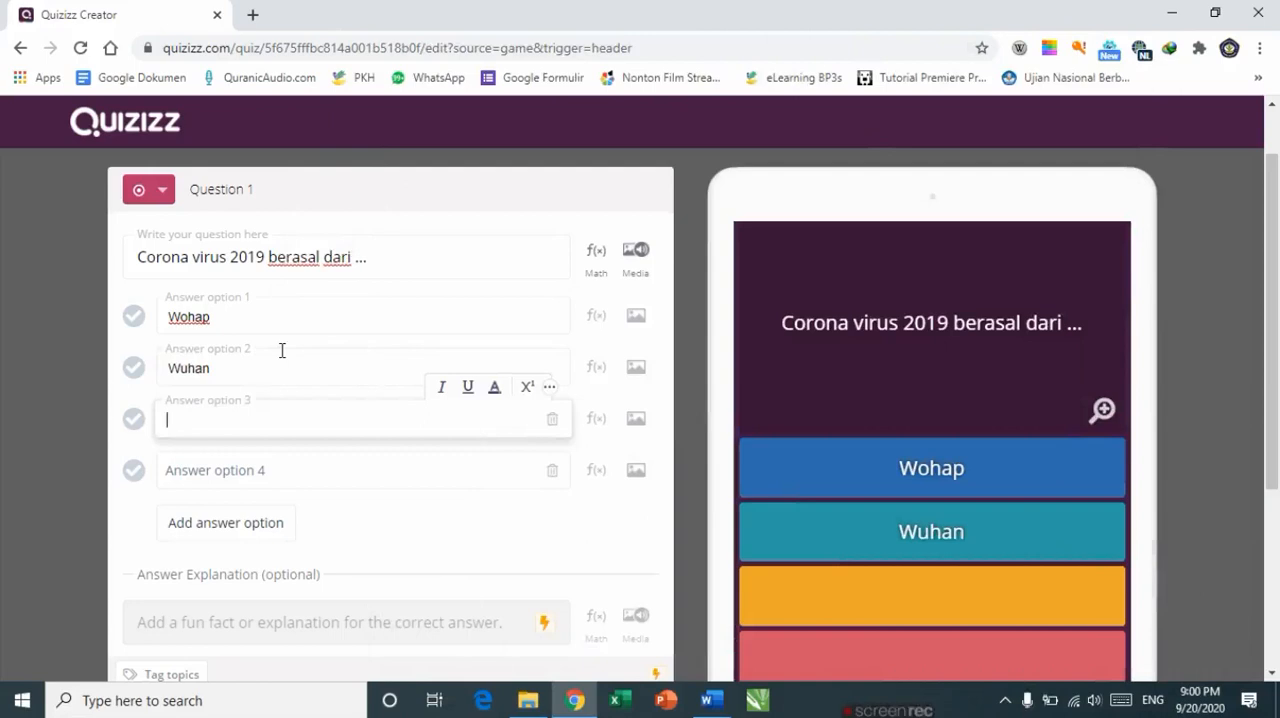
key(Tab)
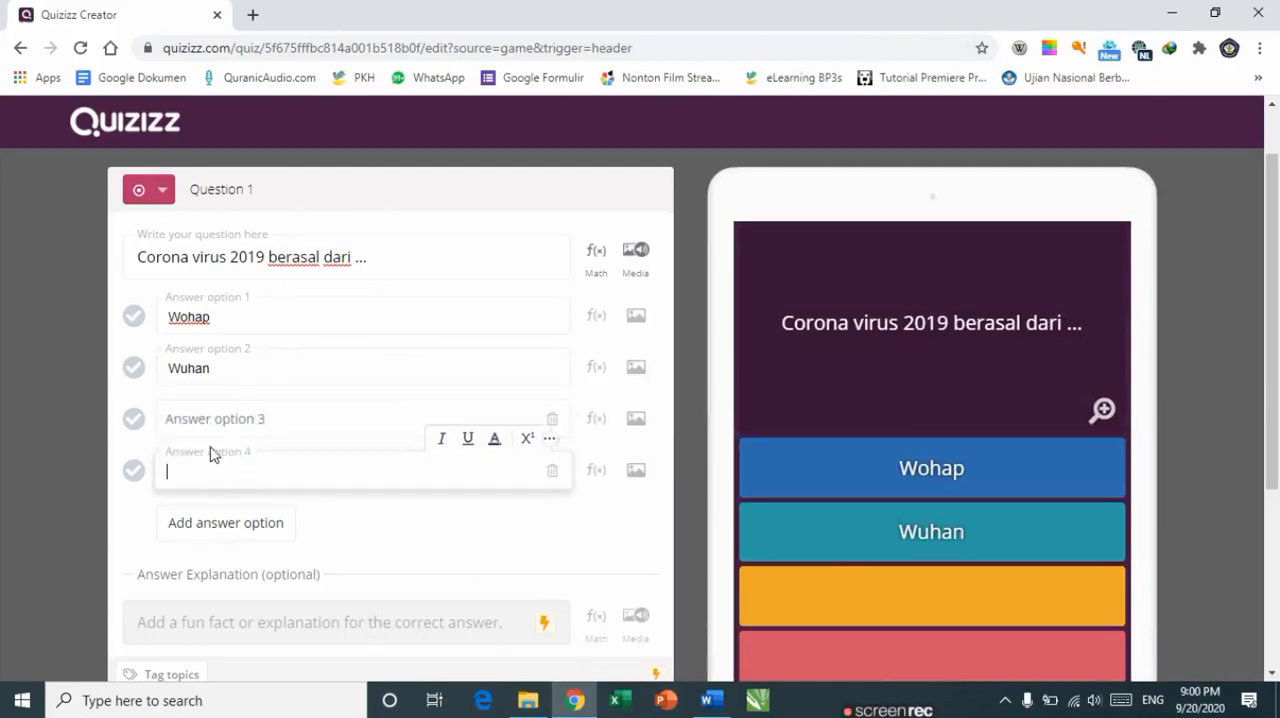
click(198, 415)
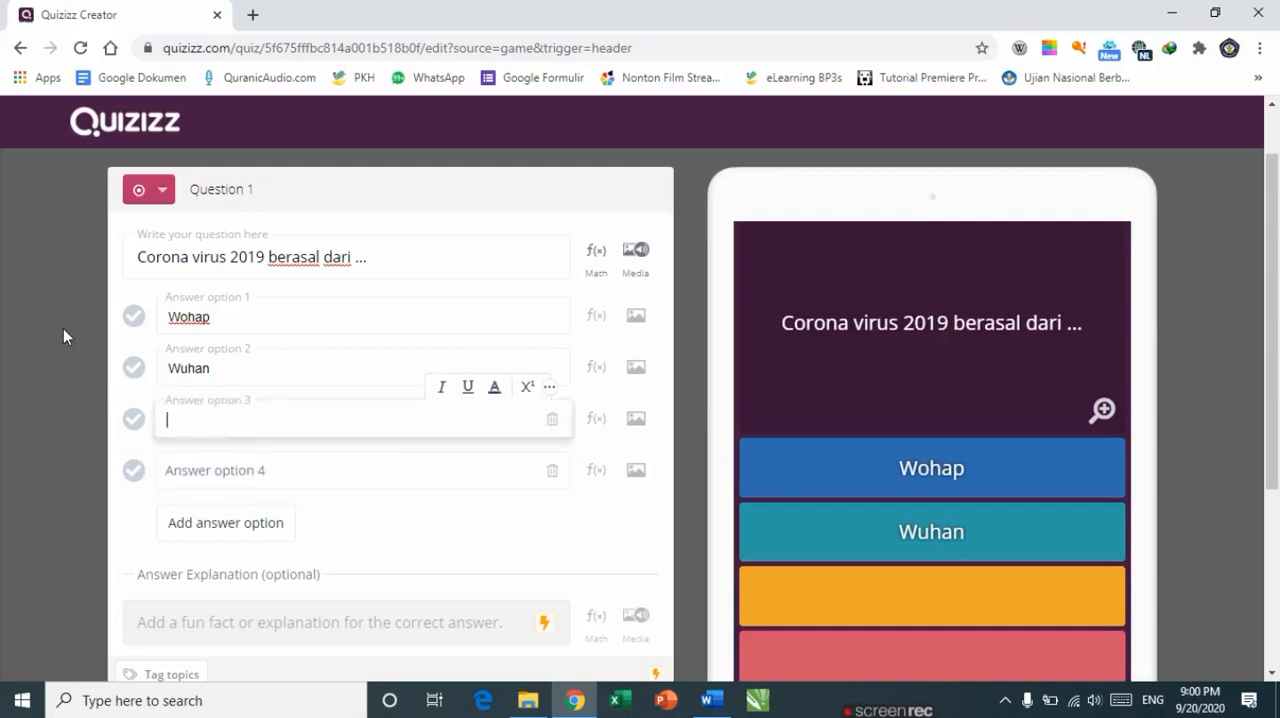
text(wihun)
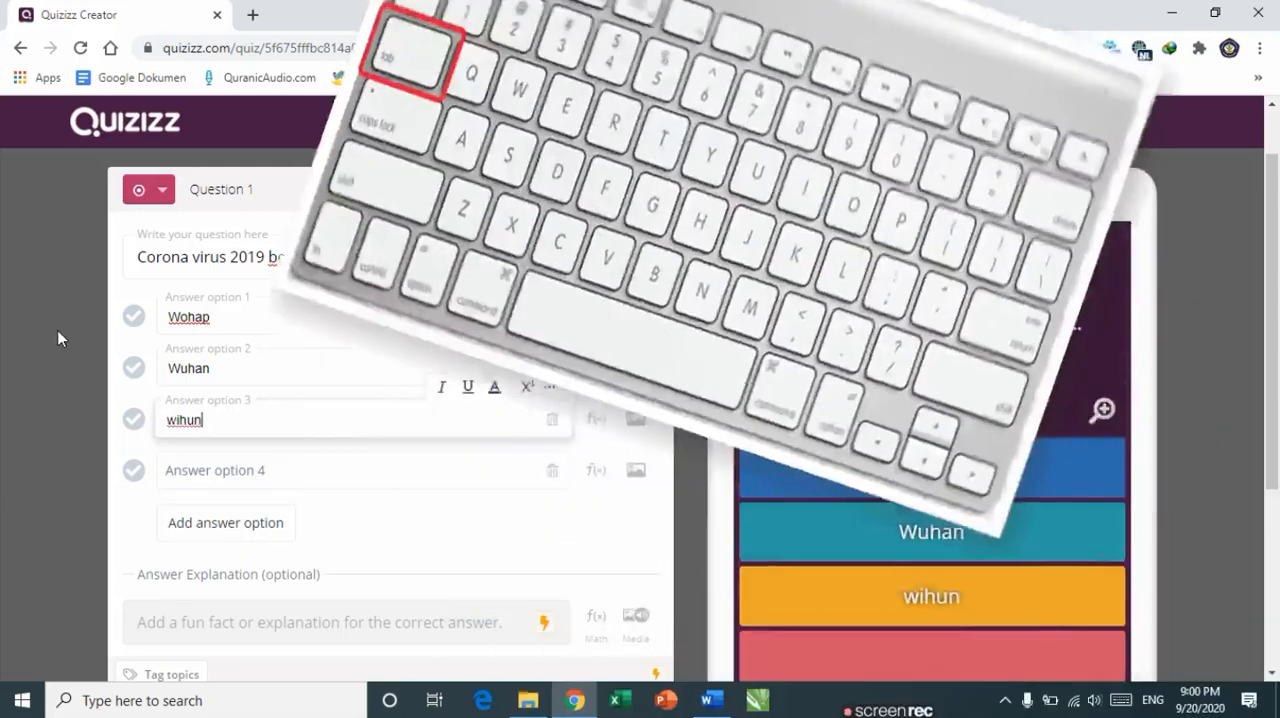
Step: Enter wohan as answer option 4
key(Tab)
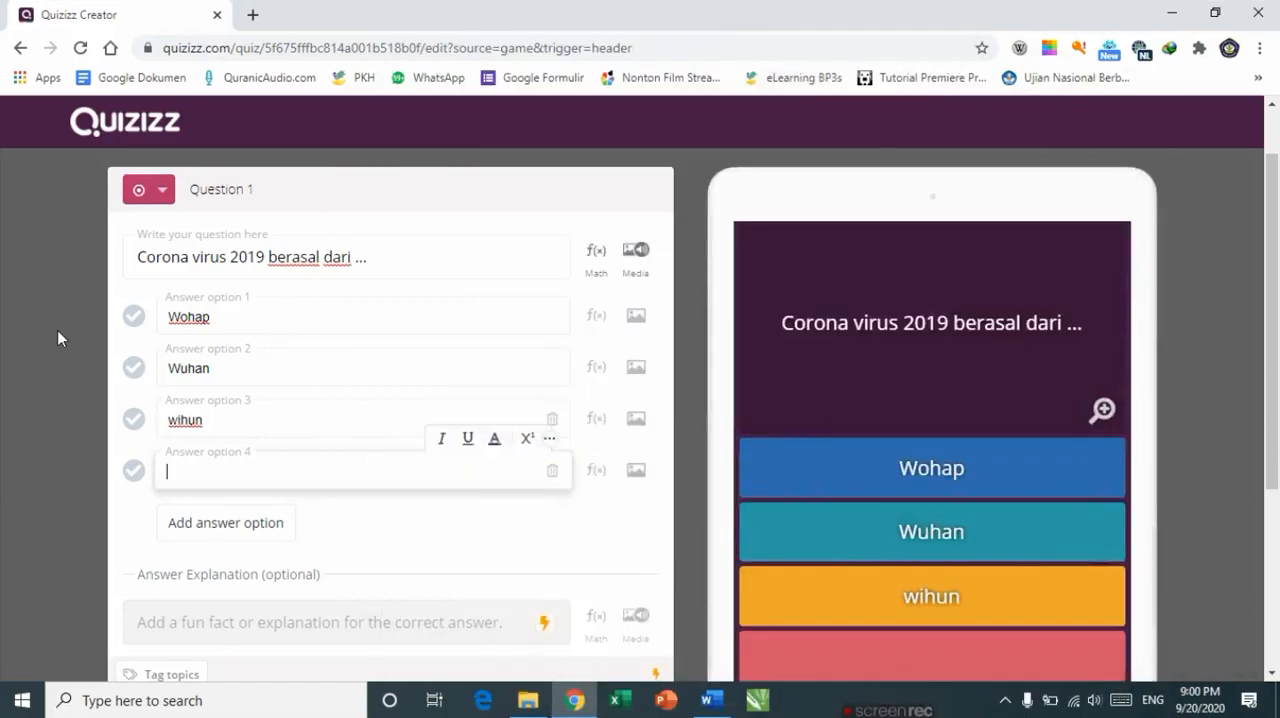
text(wohan)
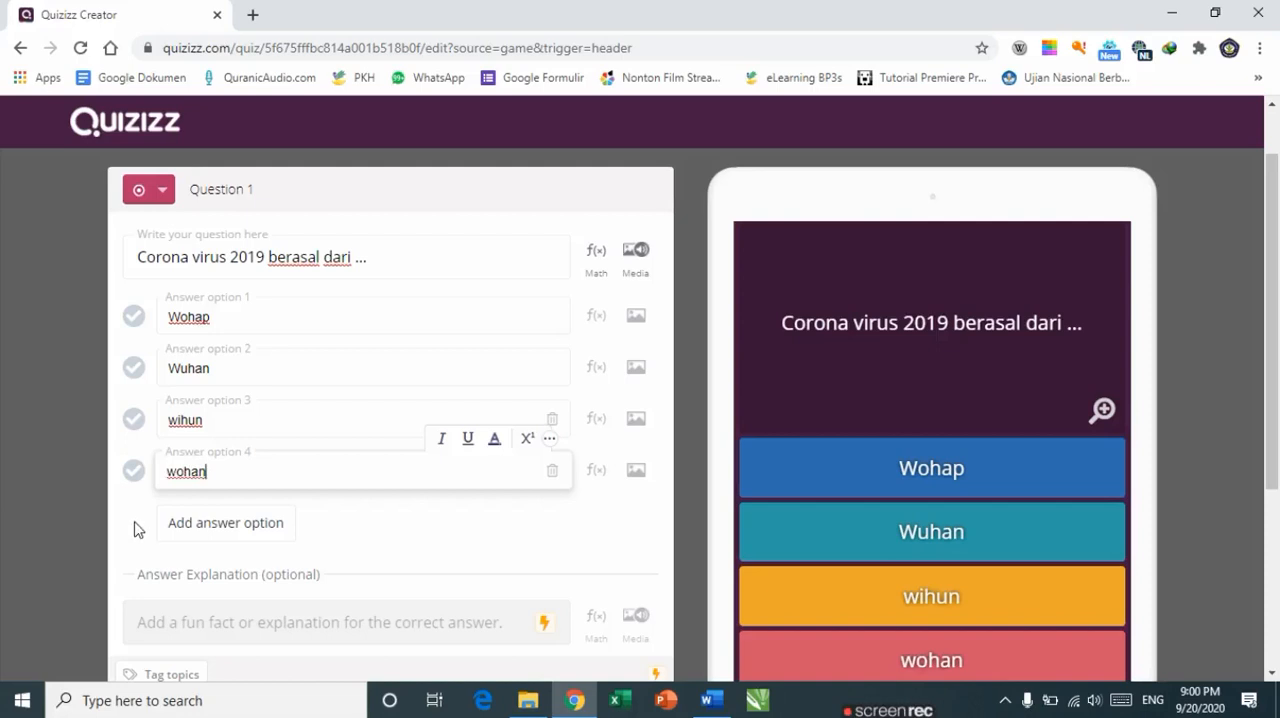
click(114, 482)
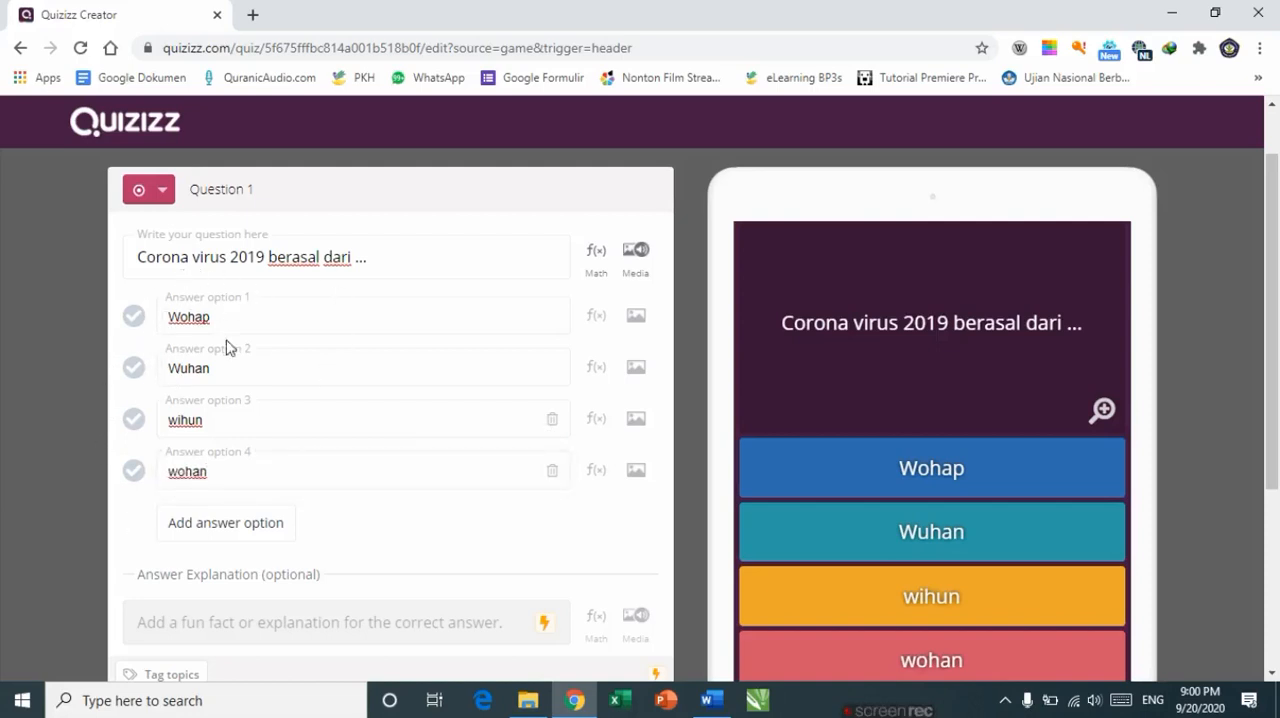
Step: Mark Wuhan as the correct answer and set the question's time limit to 60 Seconds
click(138, 372)
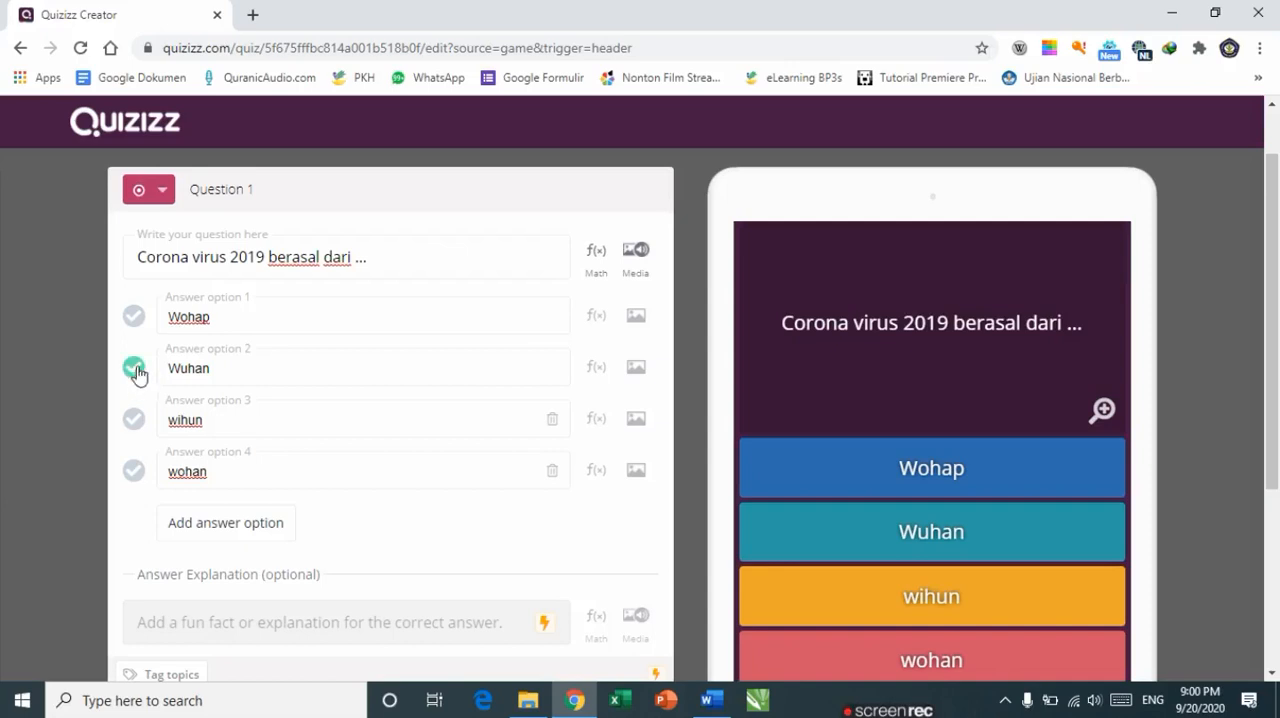
scroll(243, 478, down, 2)
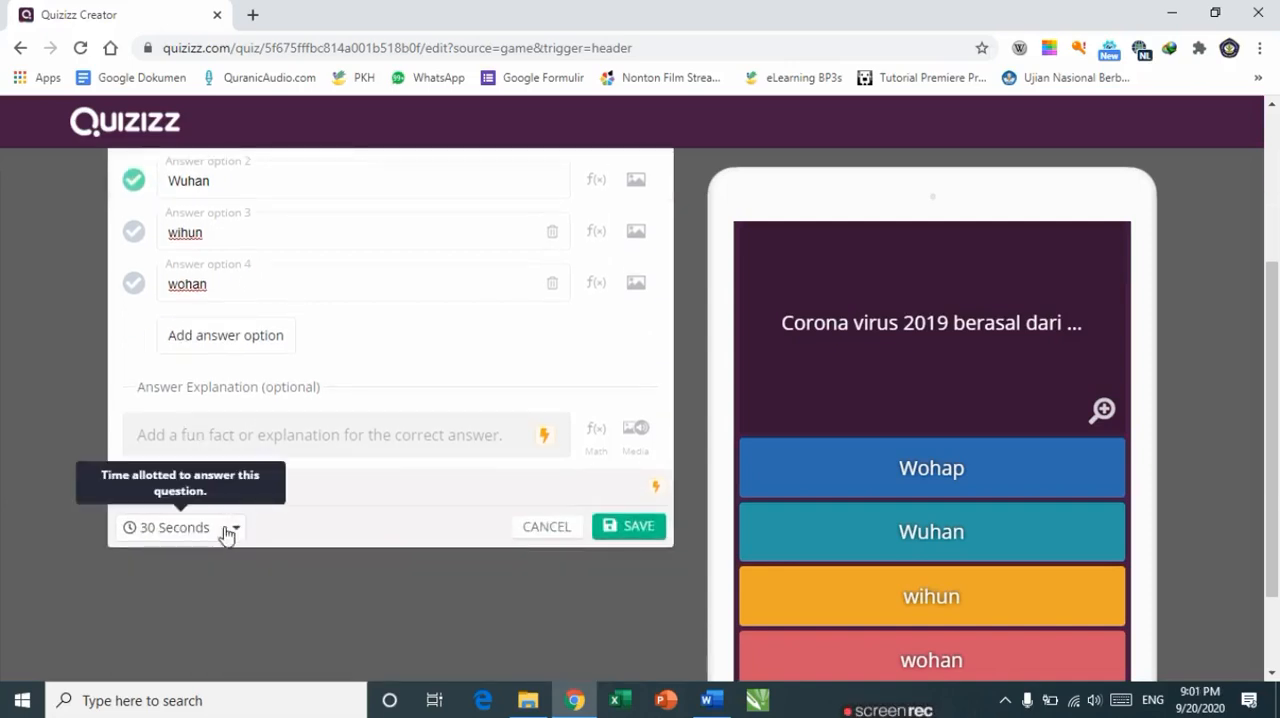
scroll(200, 449, down, 1)
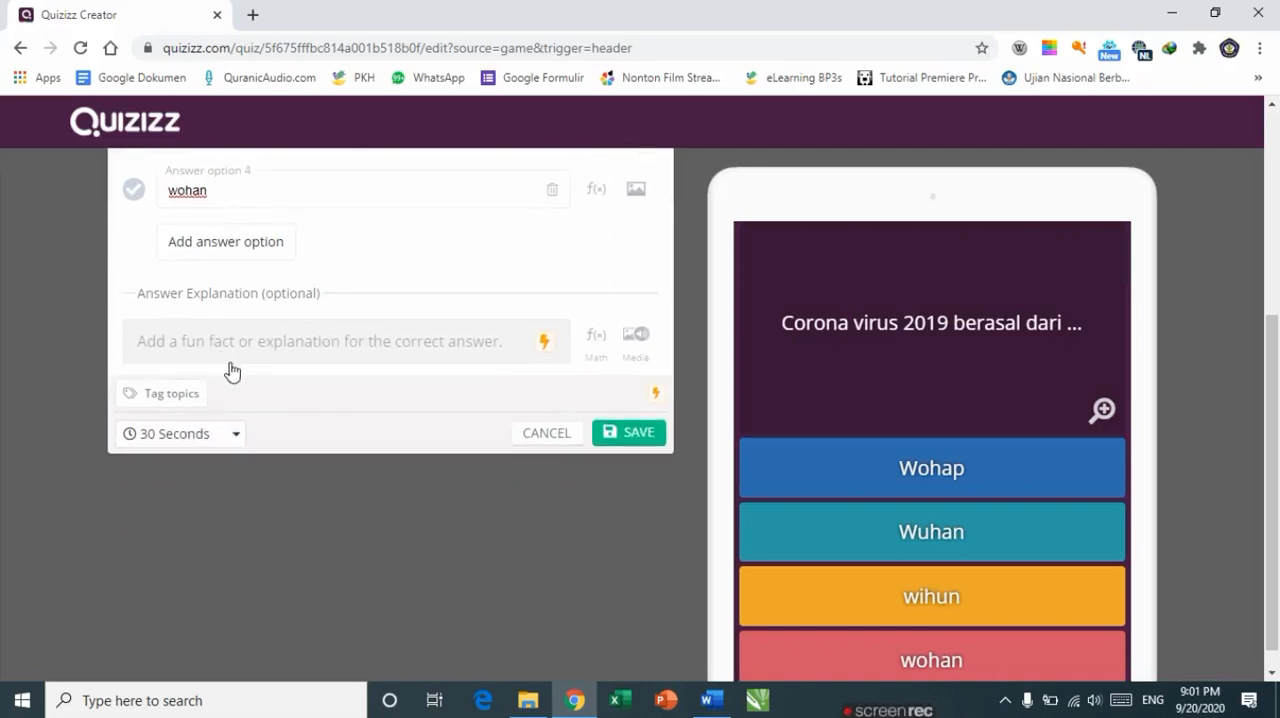
drag(1262, 330, 1277, 236)
scroll(1277, 236, down, 1)
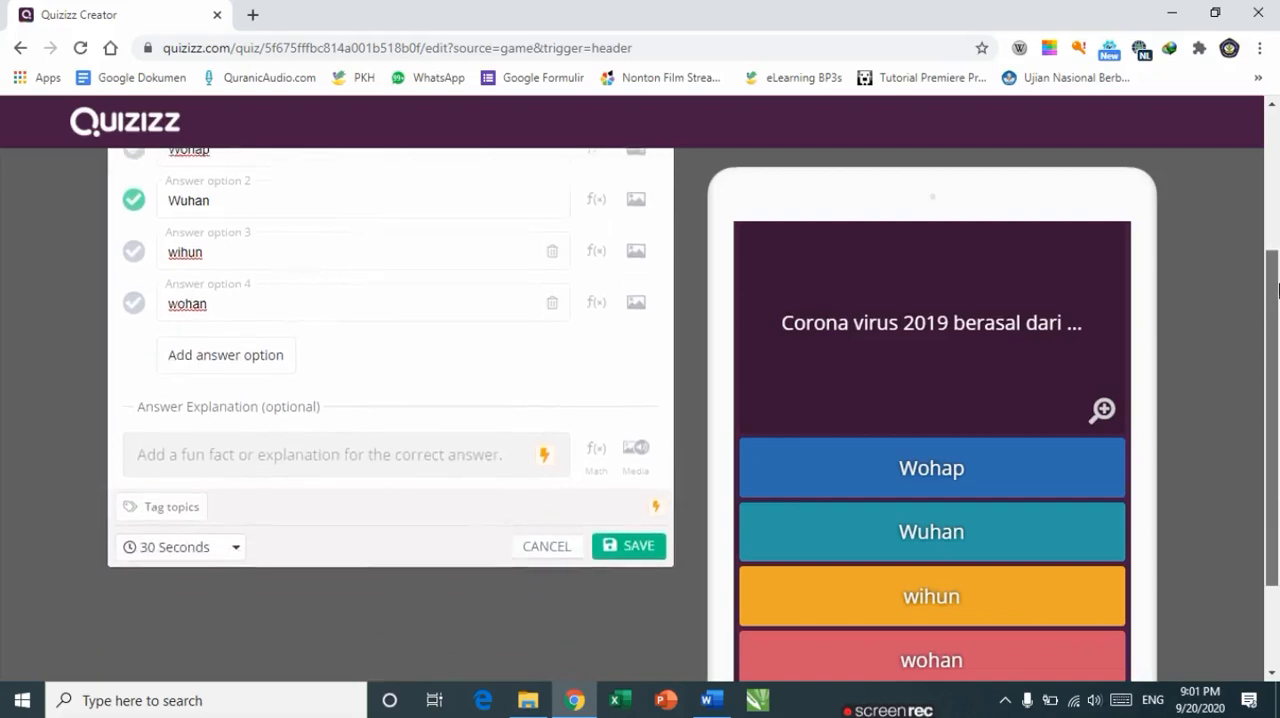
click(237, 551)
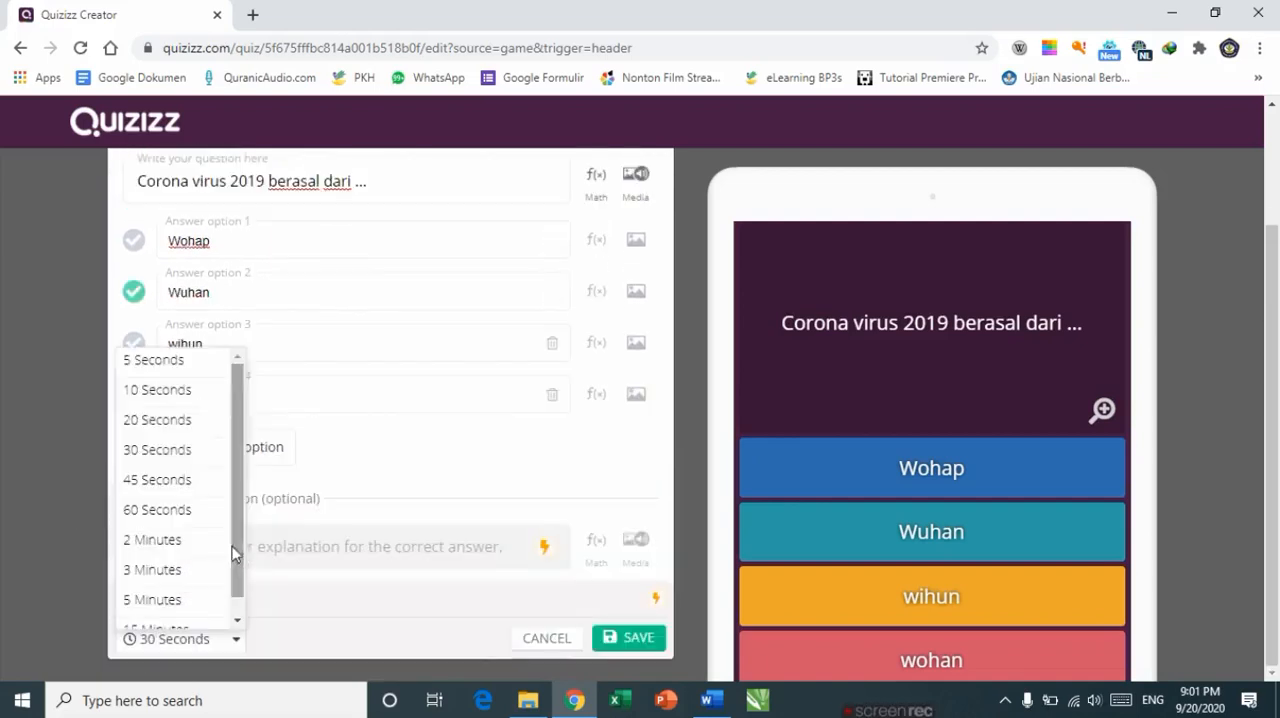
click(155, 510)
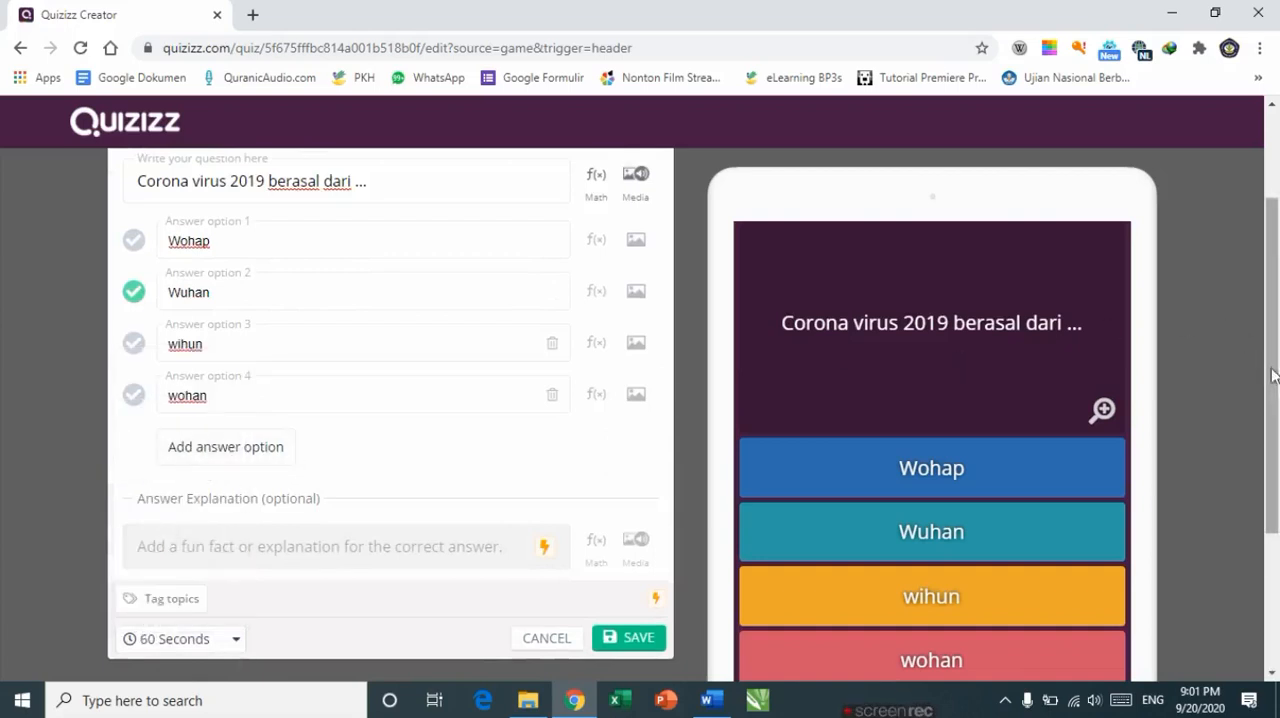
Step: Examine the Images, Audio and Video options of the question's media dialog, then close it
scroll(1273, 375, up, 2)
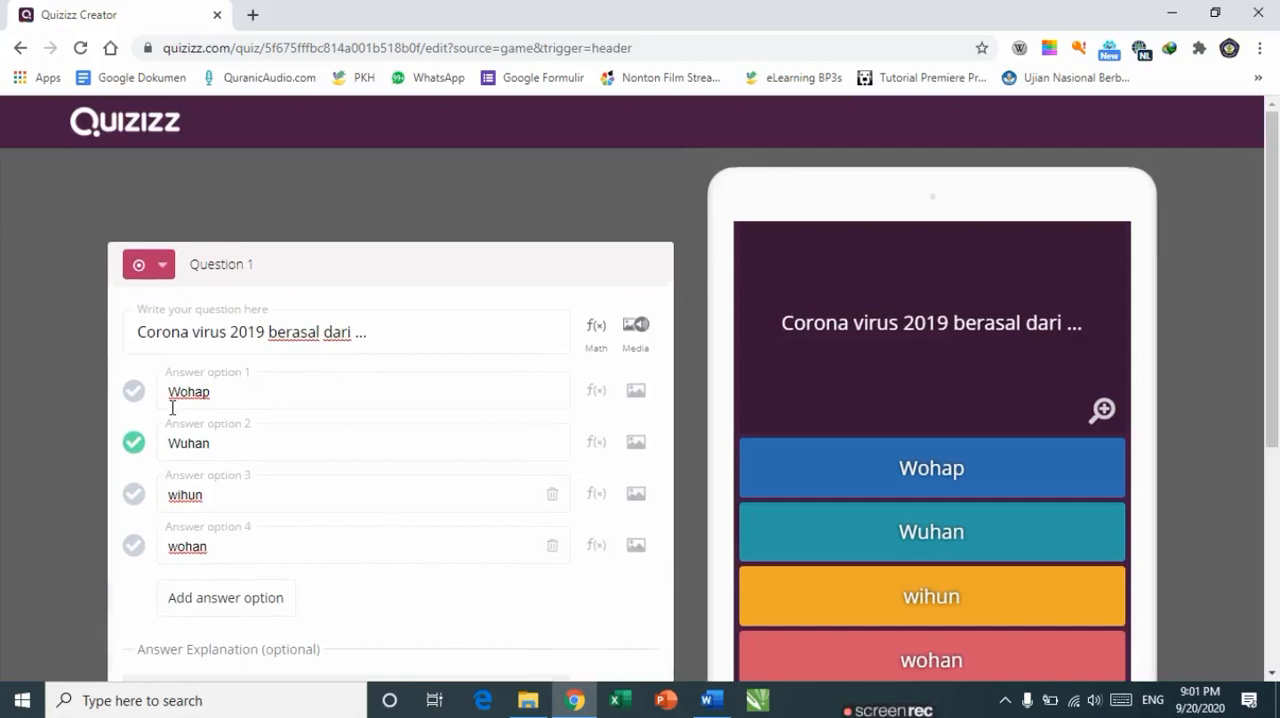
click(638, 350)
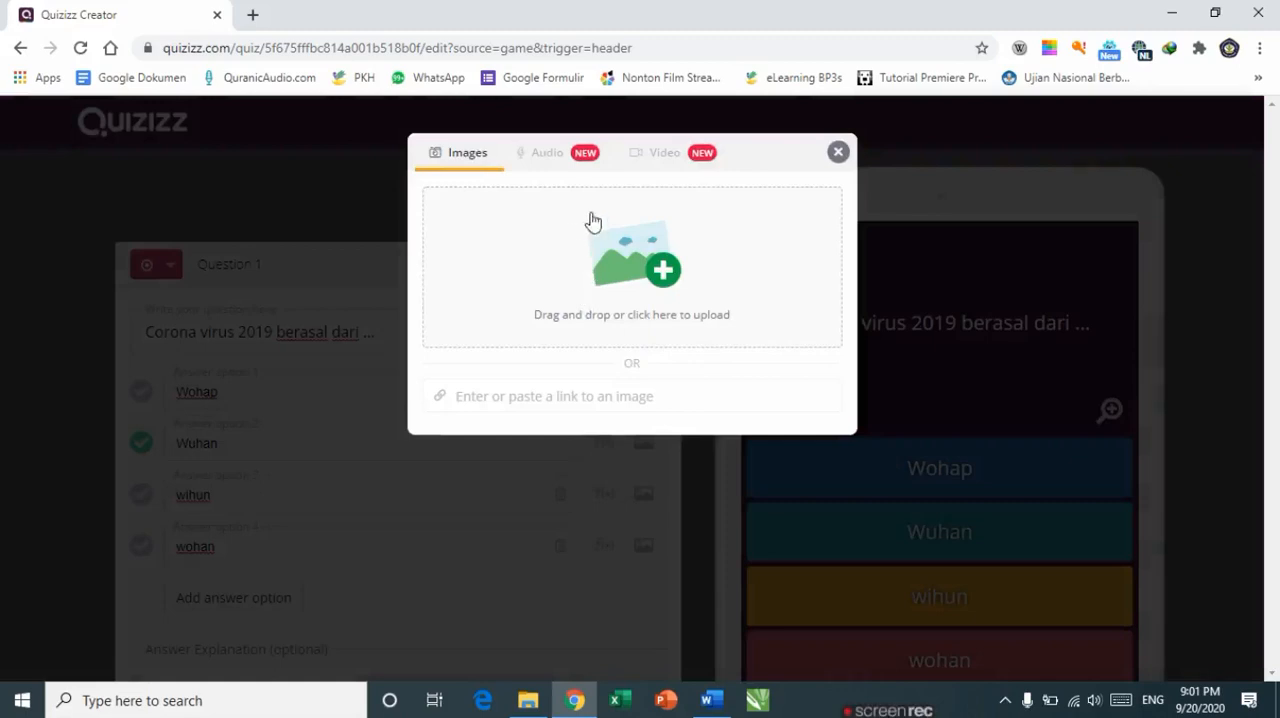
click(549, 160)
click(659, 157)
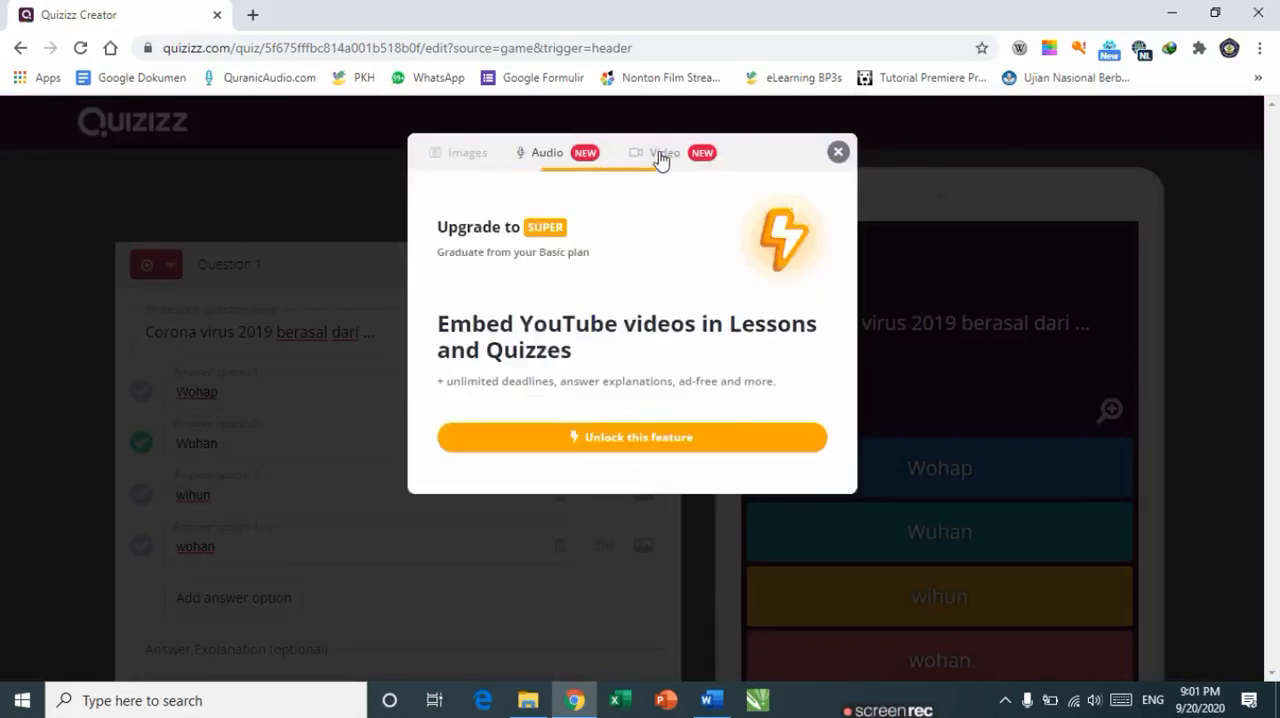
click(543, 160)
click(470, 160)
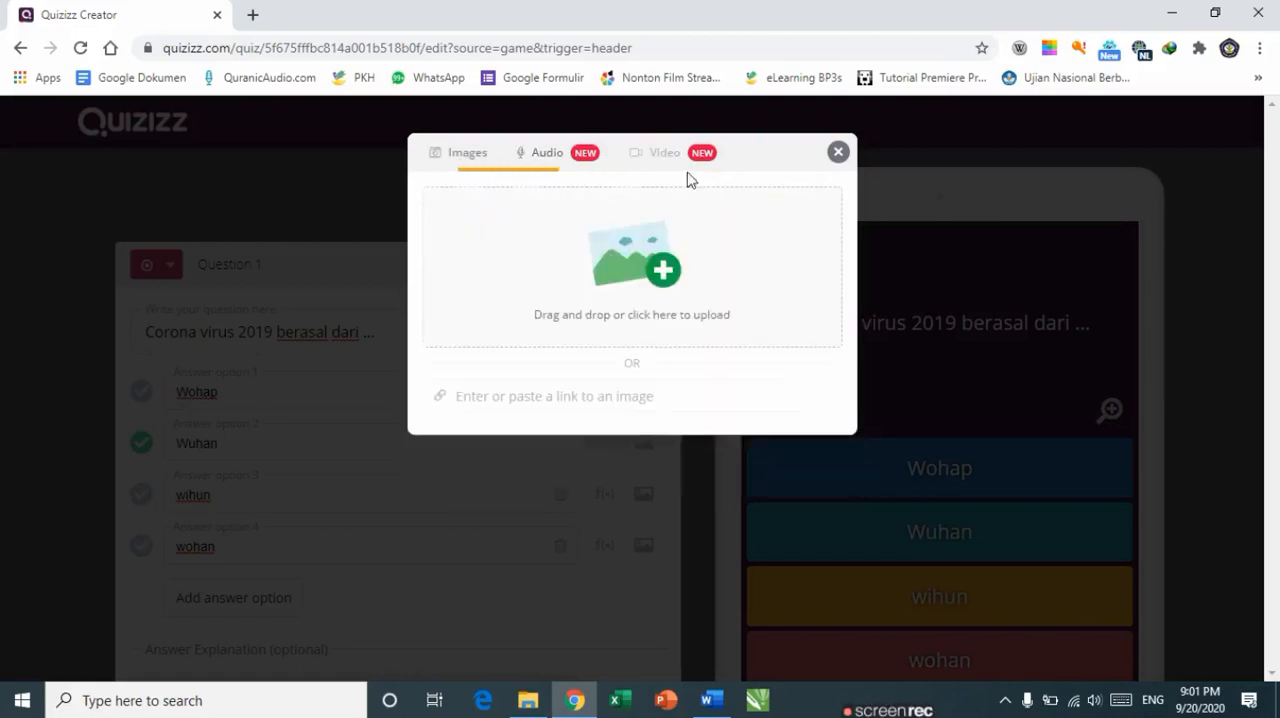
click(838, 153)
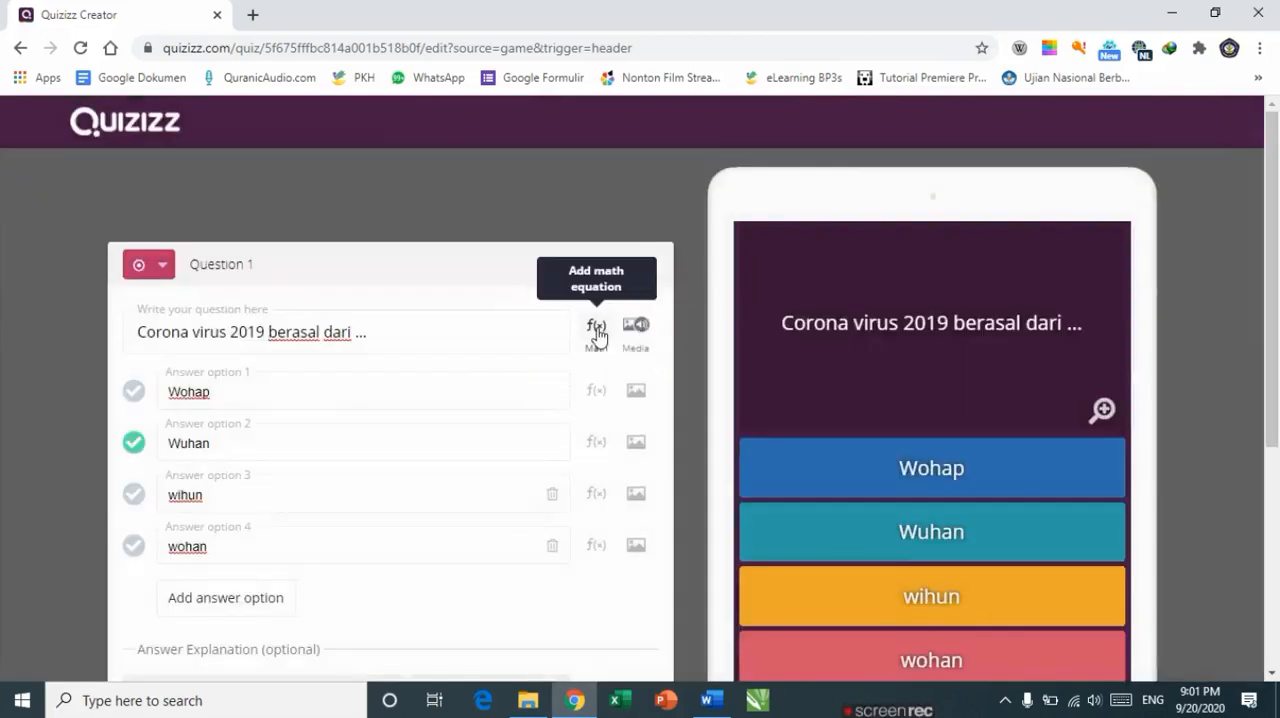
Step: Examine the Basic, Greek and Advanced symbol sets of the equation editor, then close it
click(597, 338)
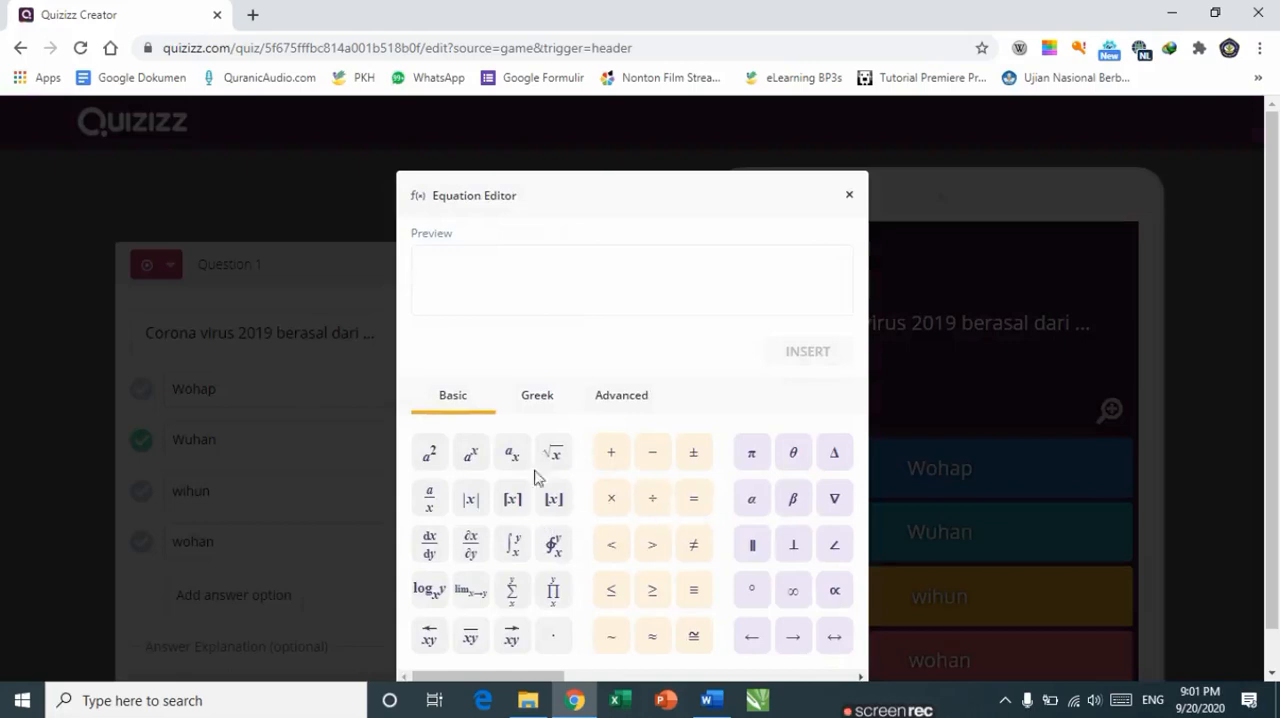
click(538, 398)
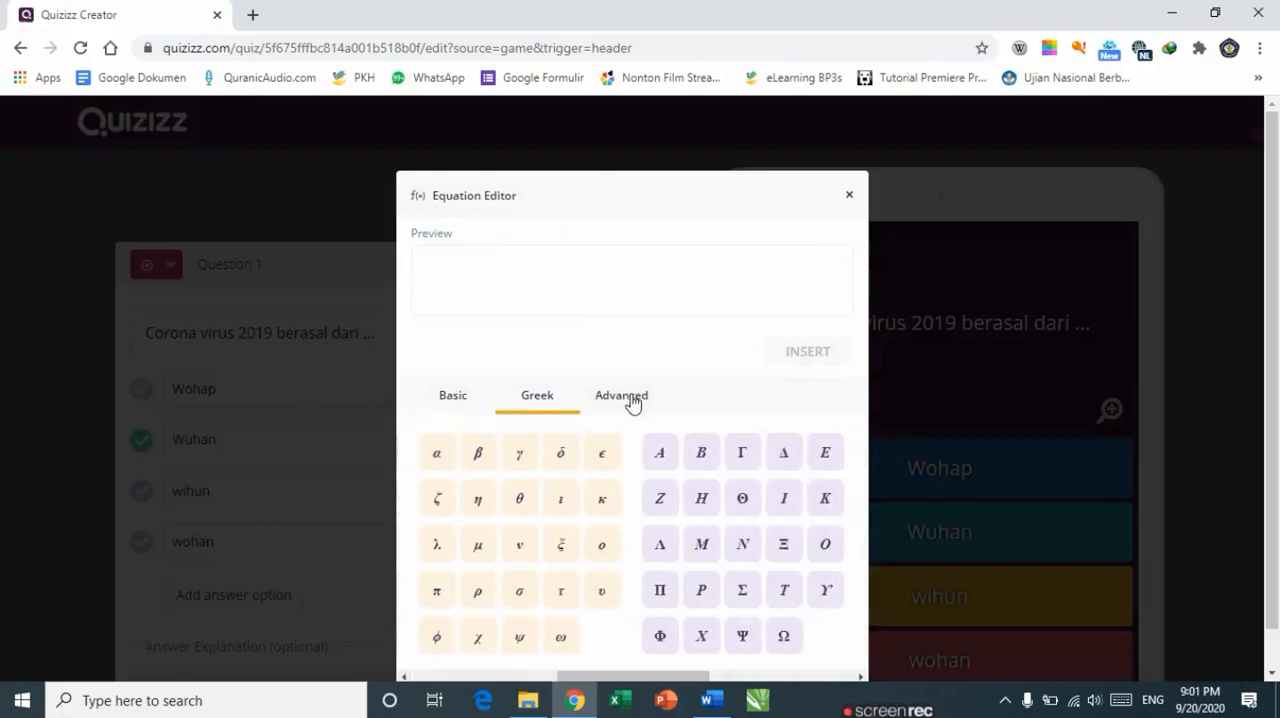
click(632, 398)
click(457, 402)
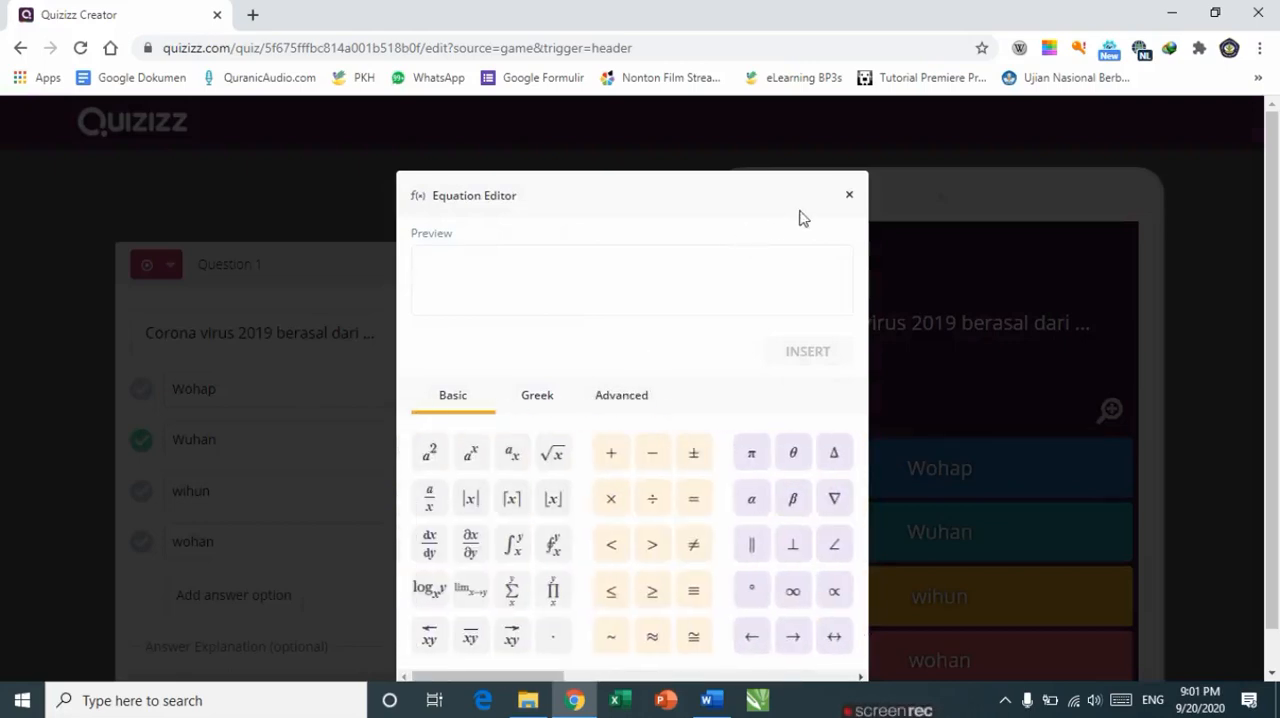
click(849, 195)
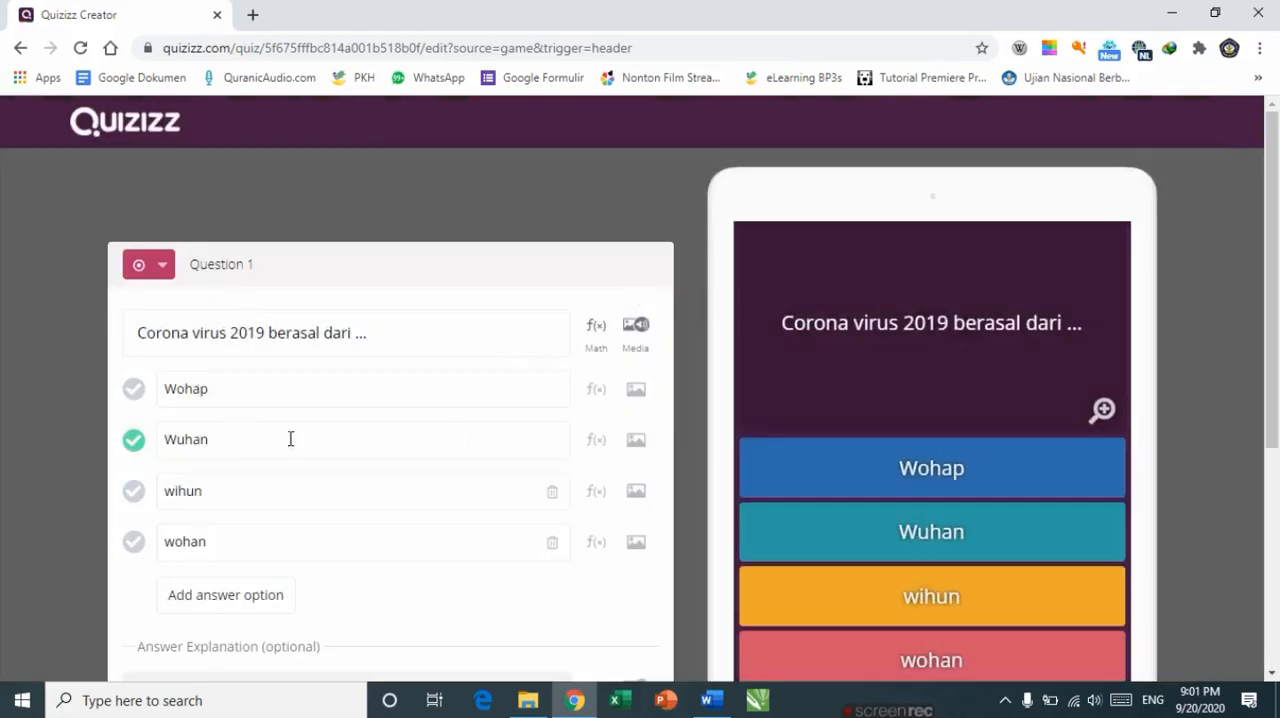
Step: Save question 1
scroll(375, 500, down, 2)
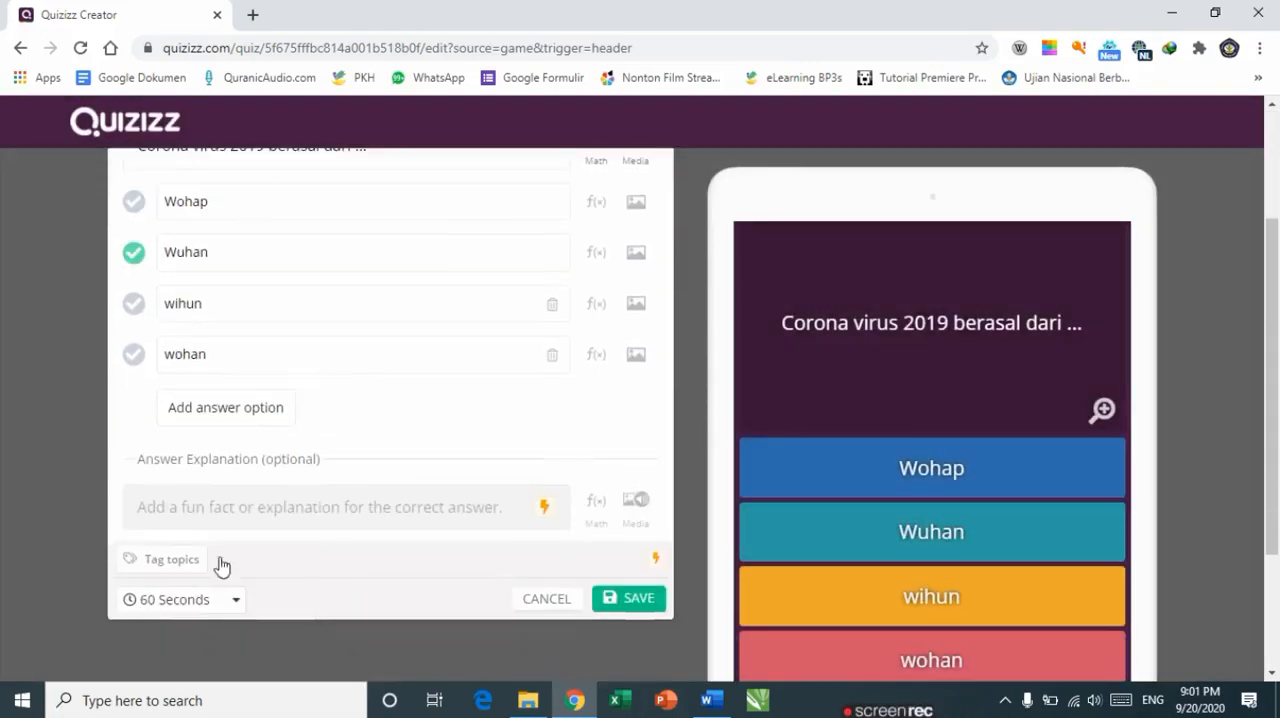
click(650, 602)
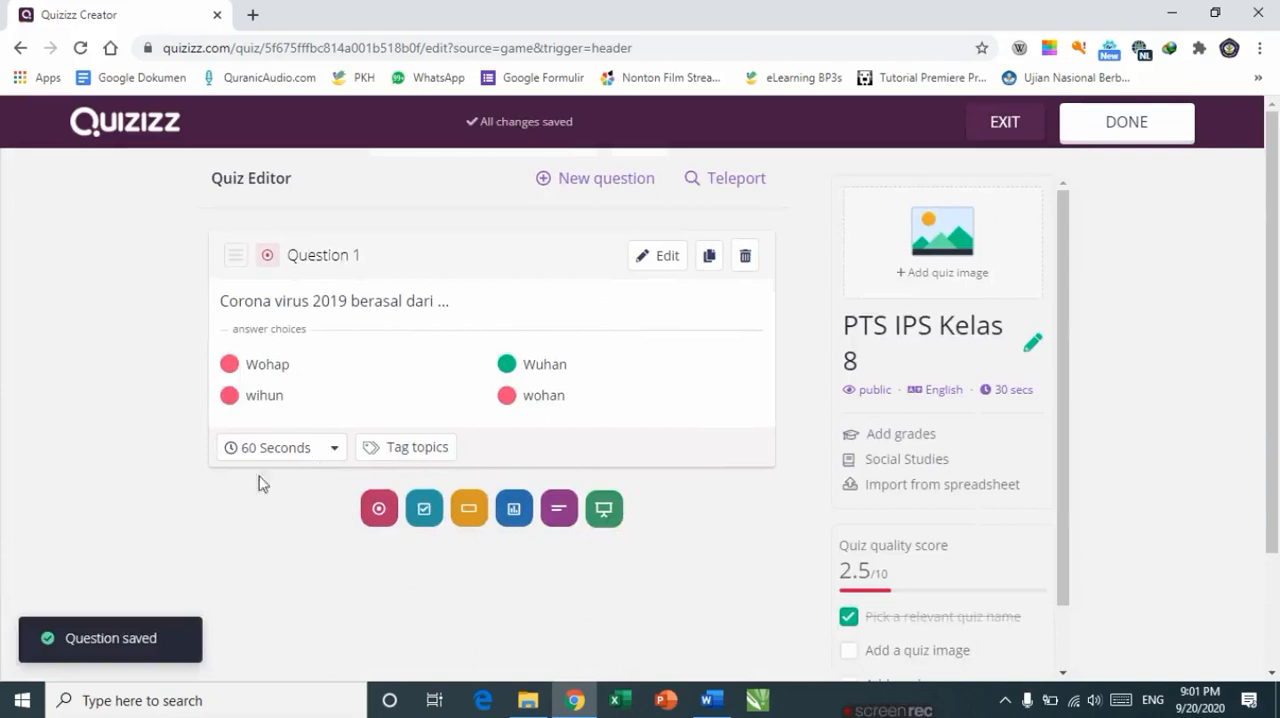
Step: Add a new multiple-choice question and paste question 2, COVID-19 menyebar melalui ..., from the document into it
click(380, 509)
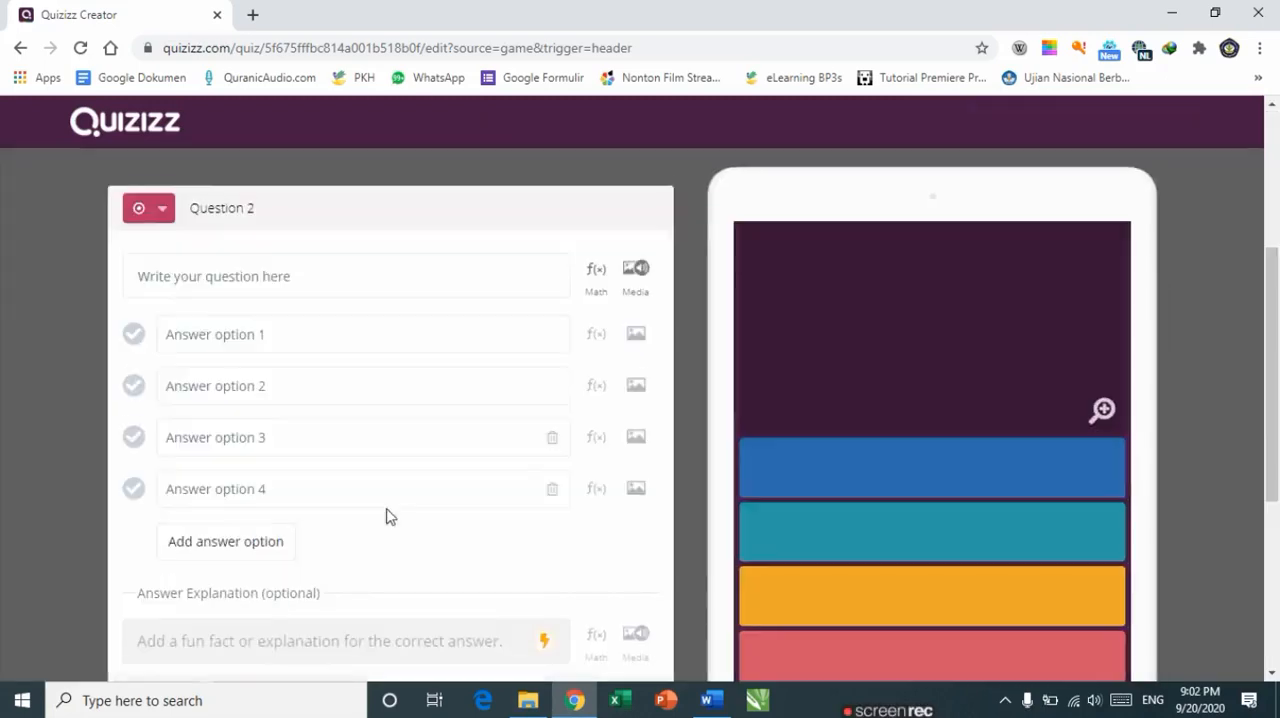
click(242, 261)
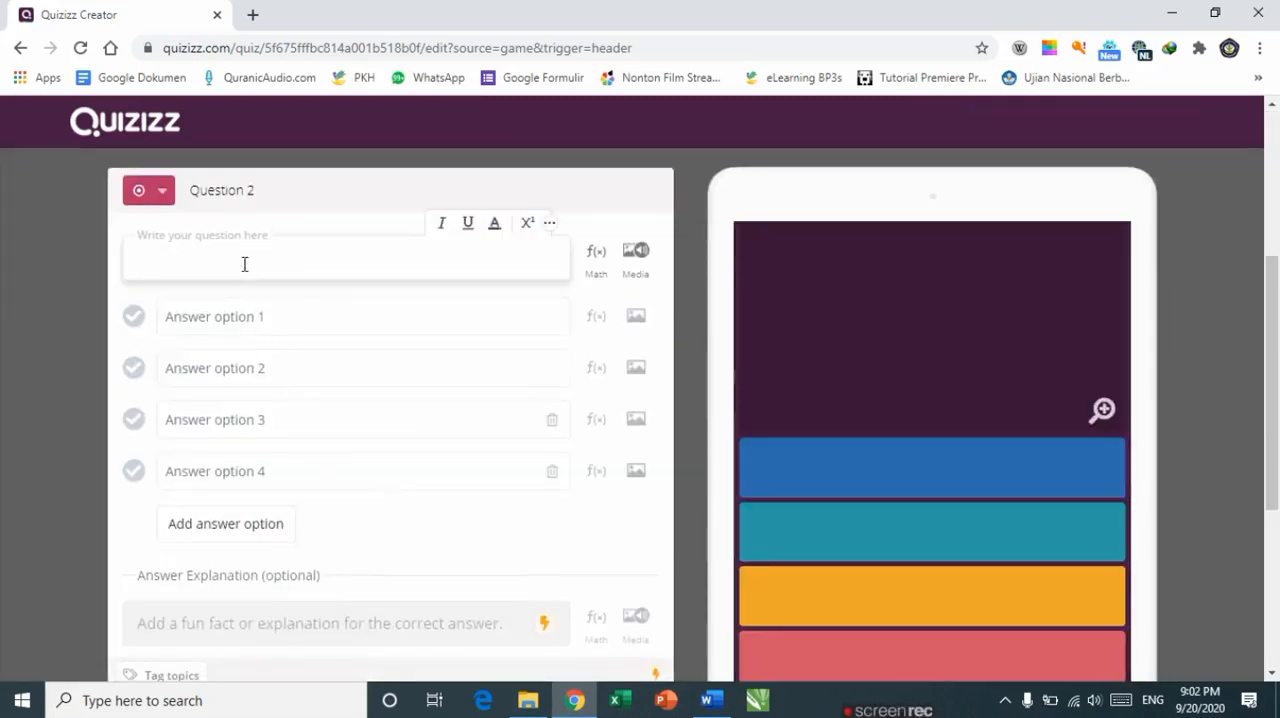
click(711, 700)
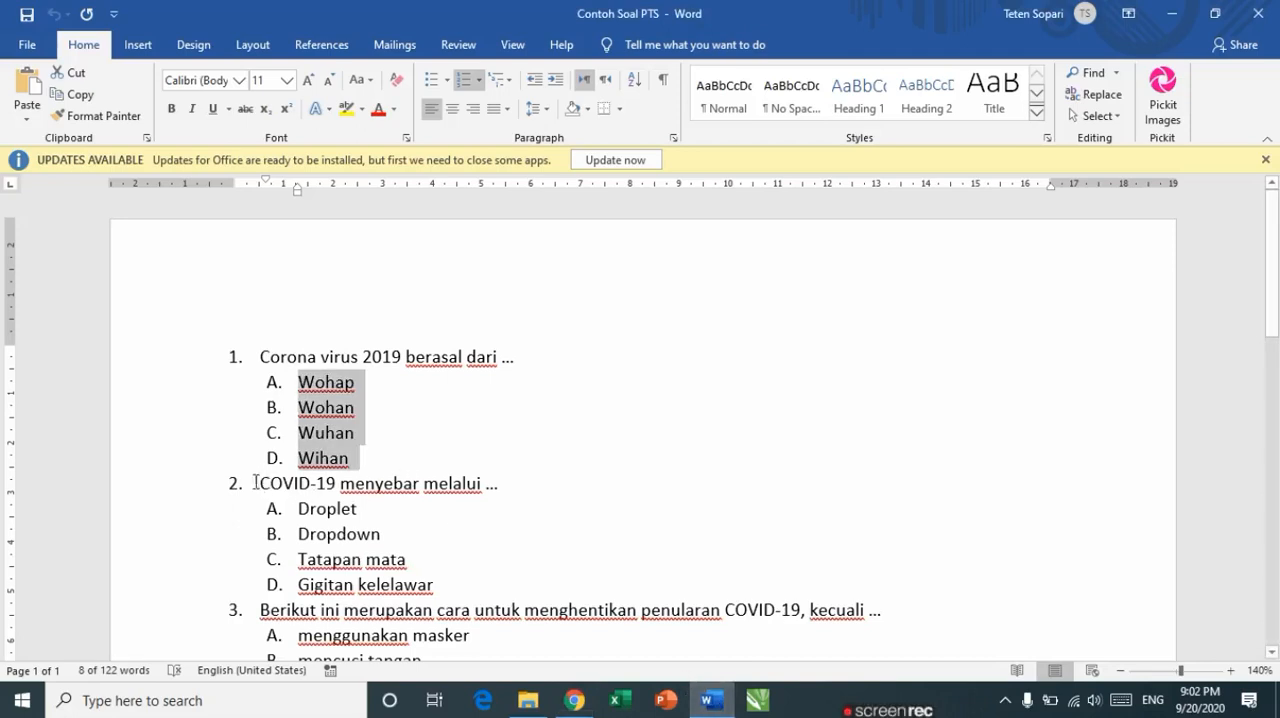
drag(259, 485, 506, 490)
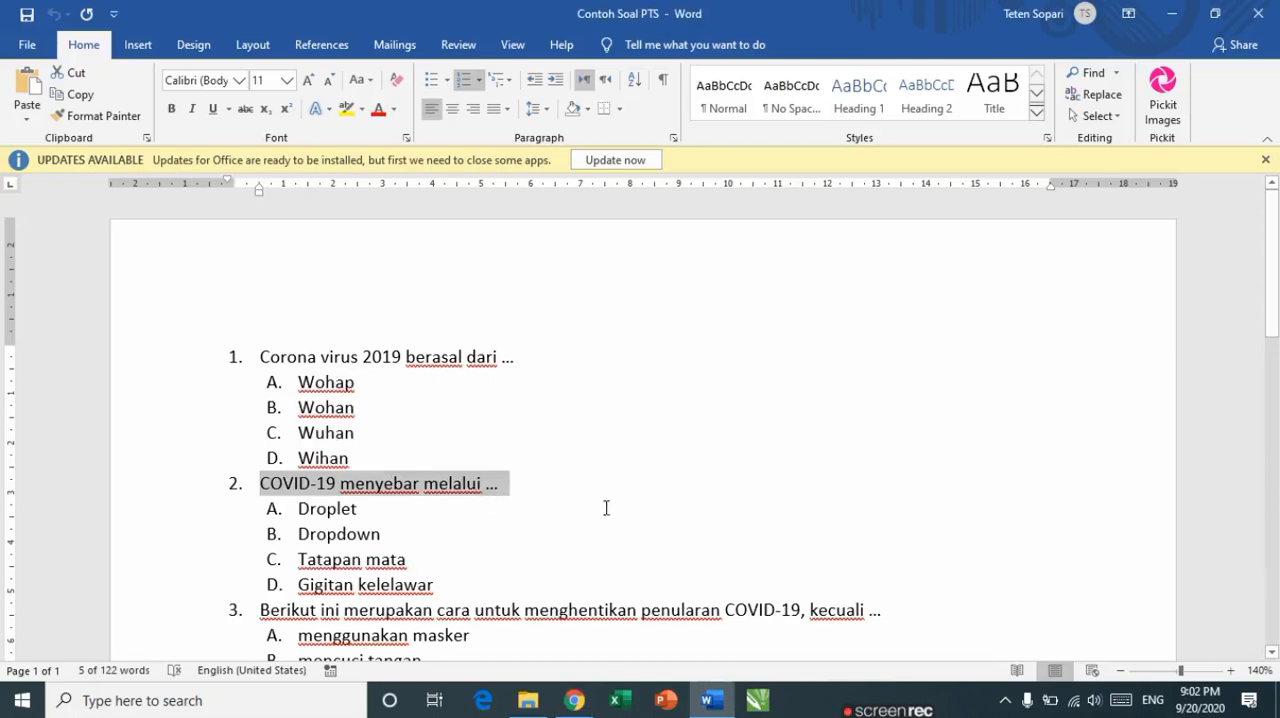
key(alt+Tab)
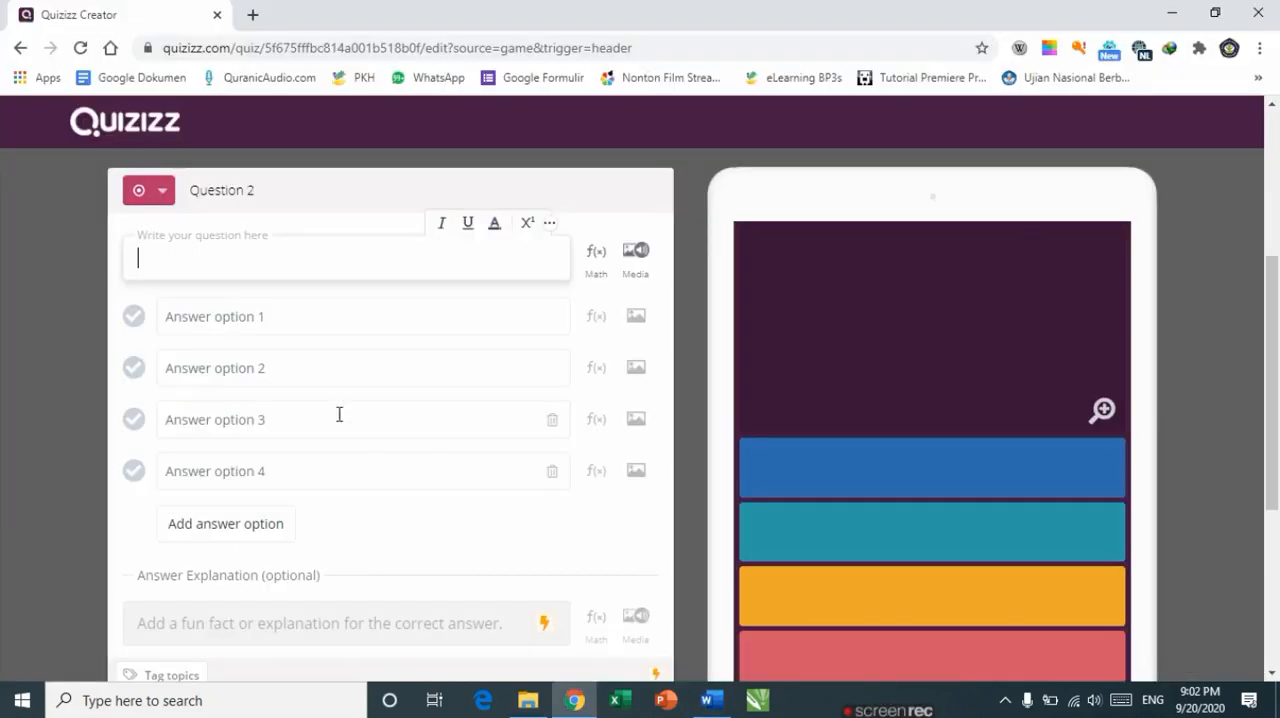
text(1. COVID-19 menyebar melalui ...)
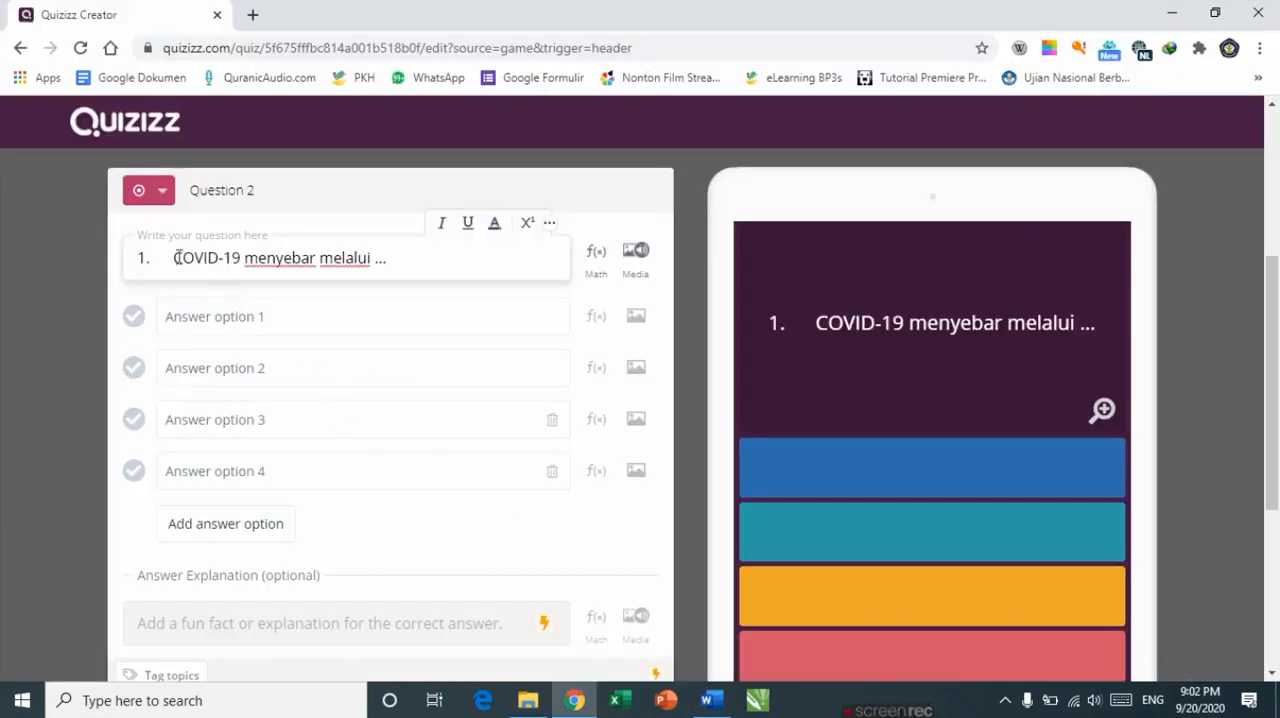
Step: Try to delete the pasted list number from the question text
key(BackSpace)
key(BackSpace)
key(BackSpace)
key(BackSpace)
key(BackSpace)
key(BackSpace)
key(BackSpace)
key(BackSpace)
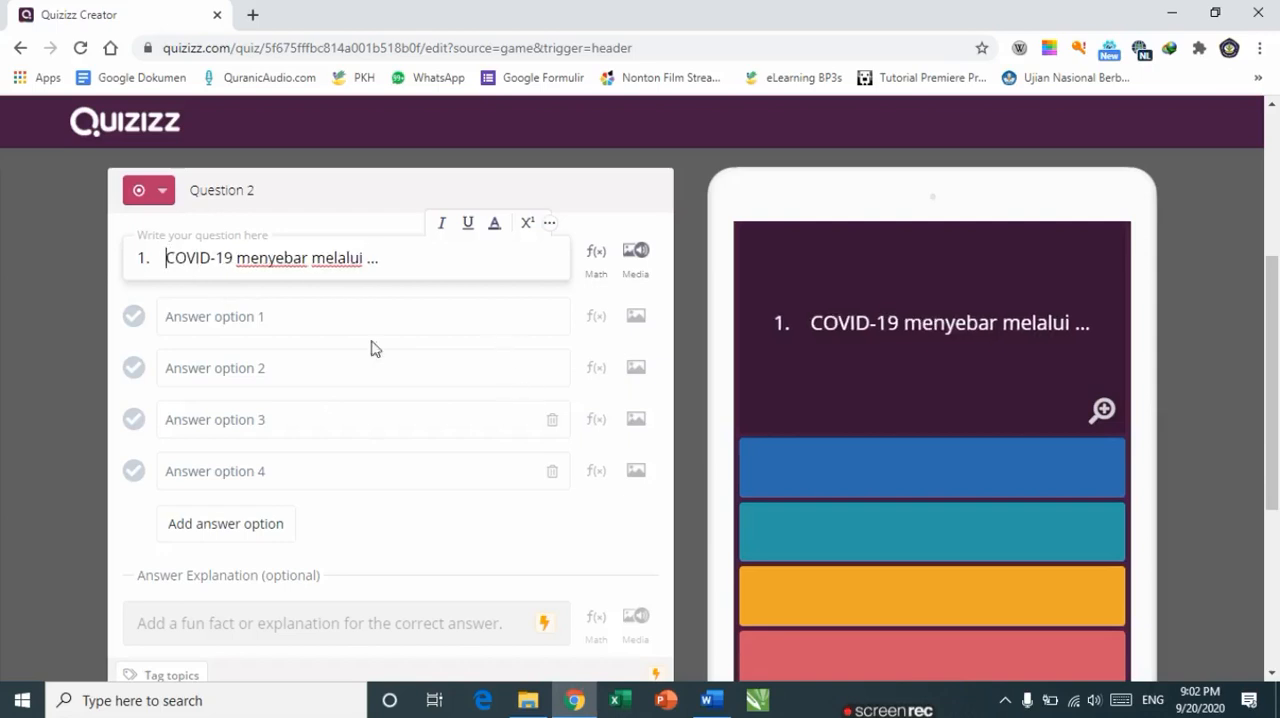
Step: Copy answer A, Droplet, from the Word document into answer option 1 and delete its pasted list letter
click(272, 319)
key(alt+Tab)
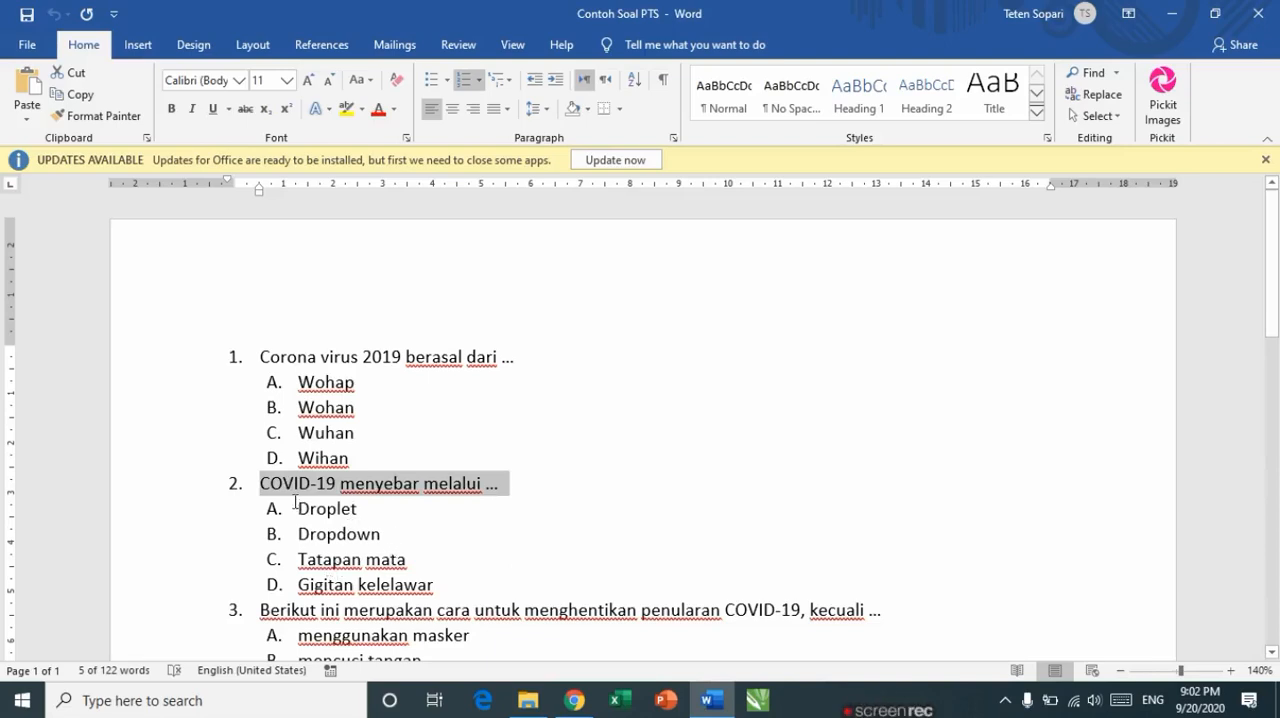
drag(298, 509, 359, 513)
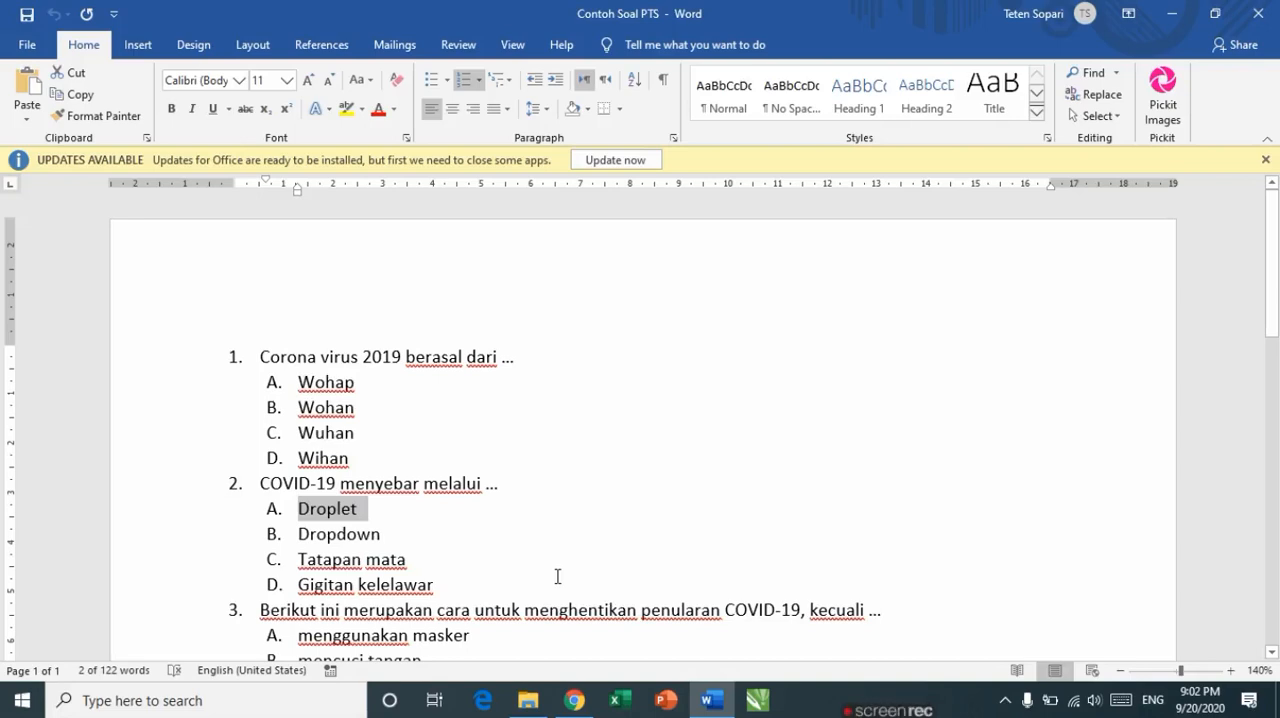
click(584, 701)
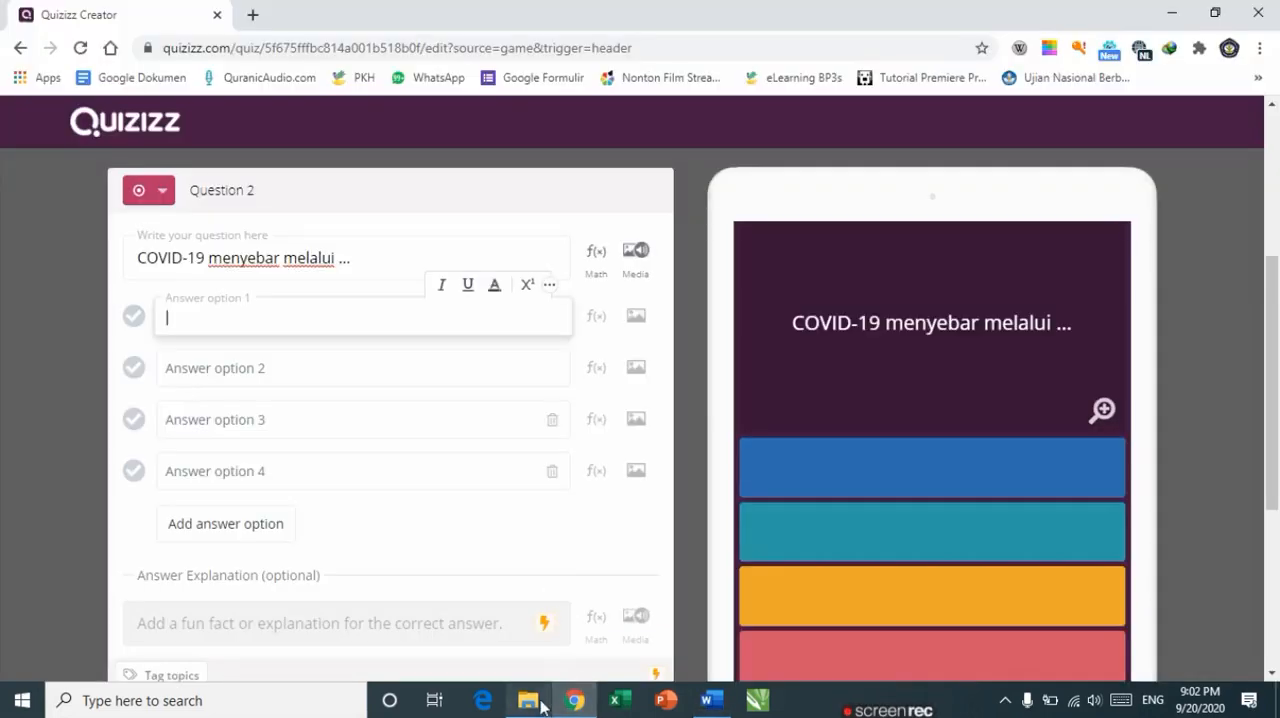
click(709, 703)
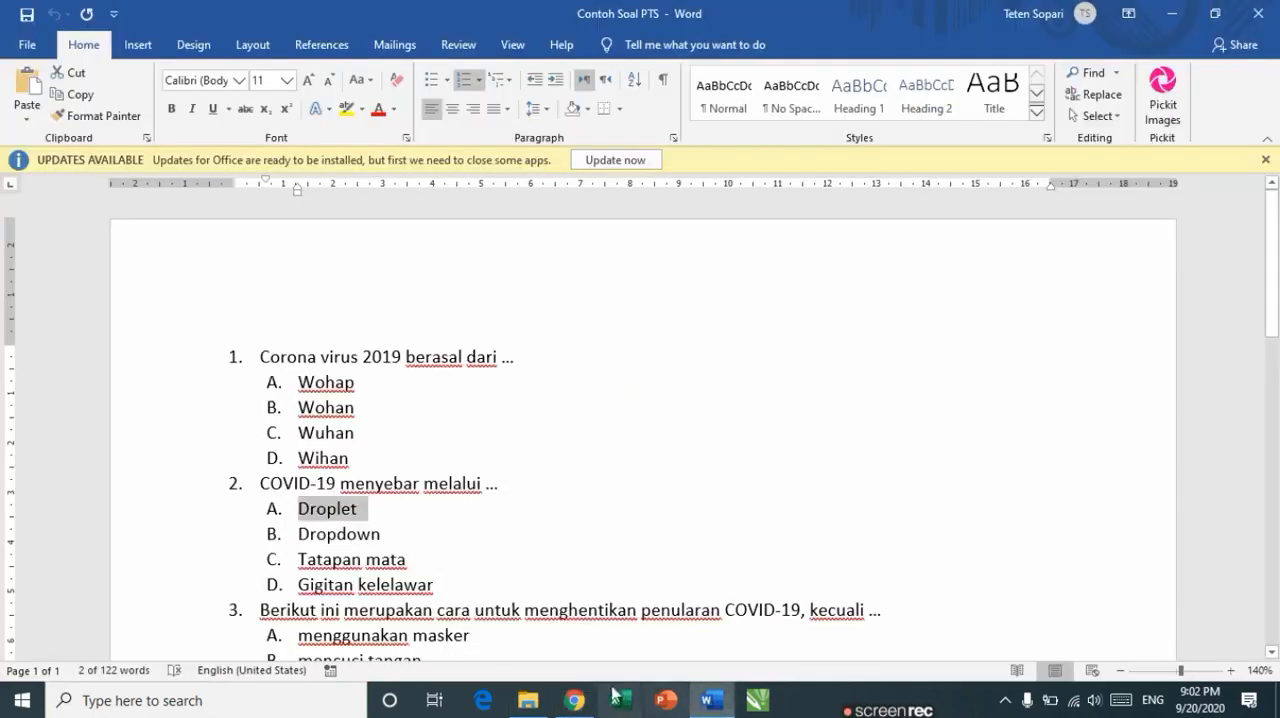
click(711, 703)
click(711, 703)
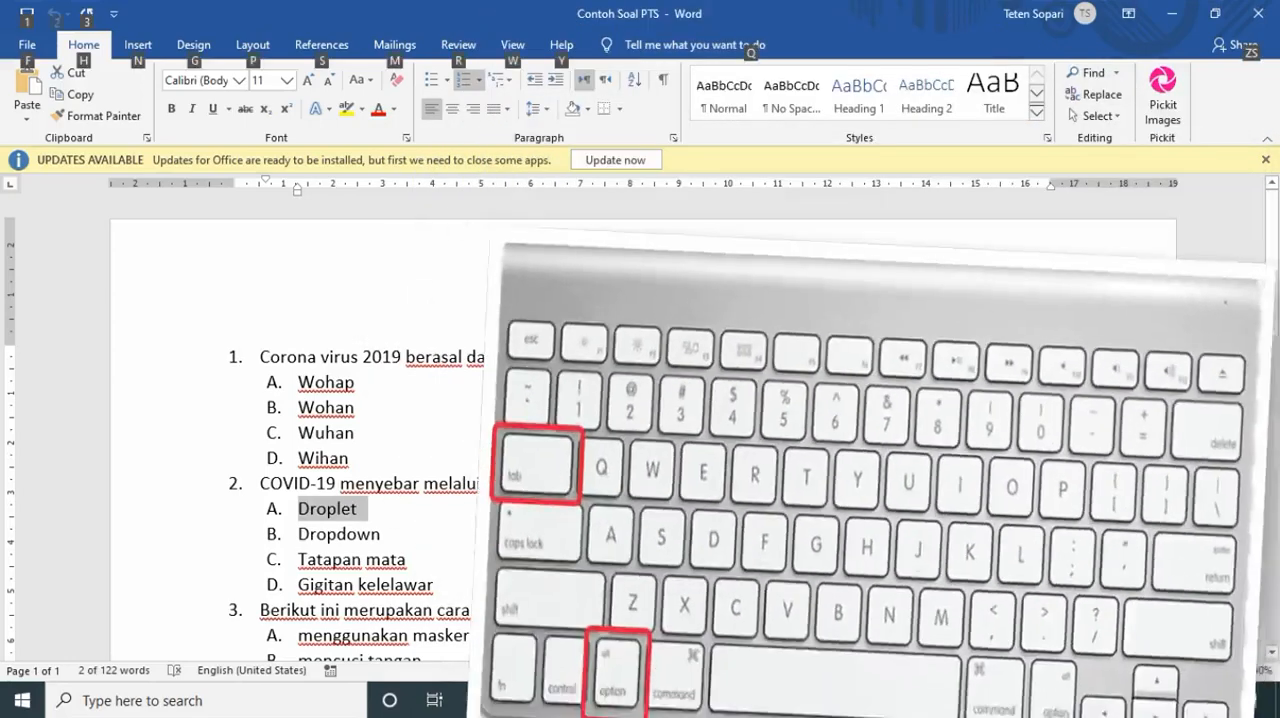
key(alt)
key(alt+Tab)
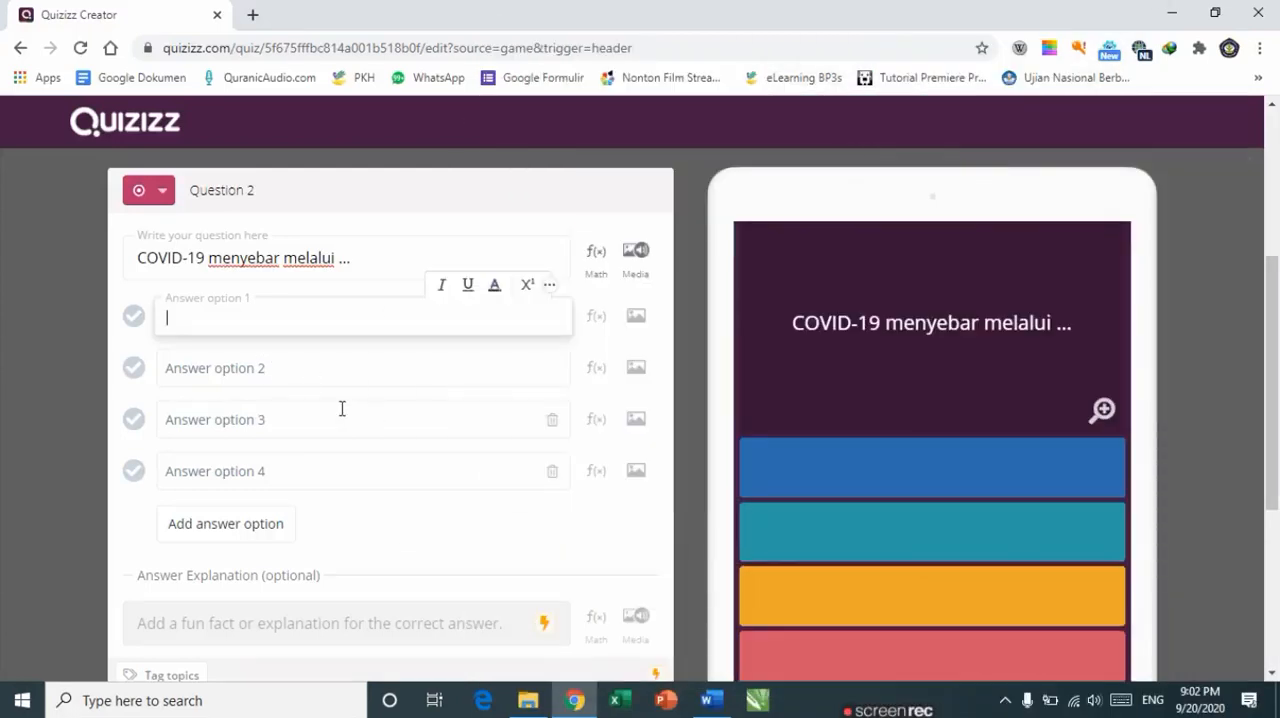
text(A.	Droplet)
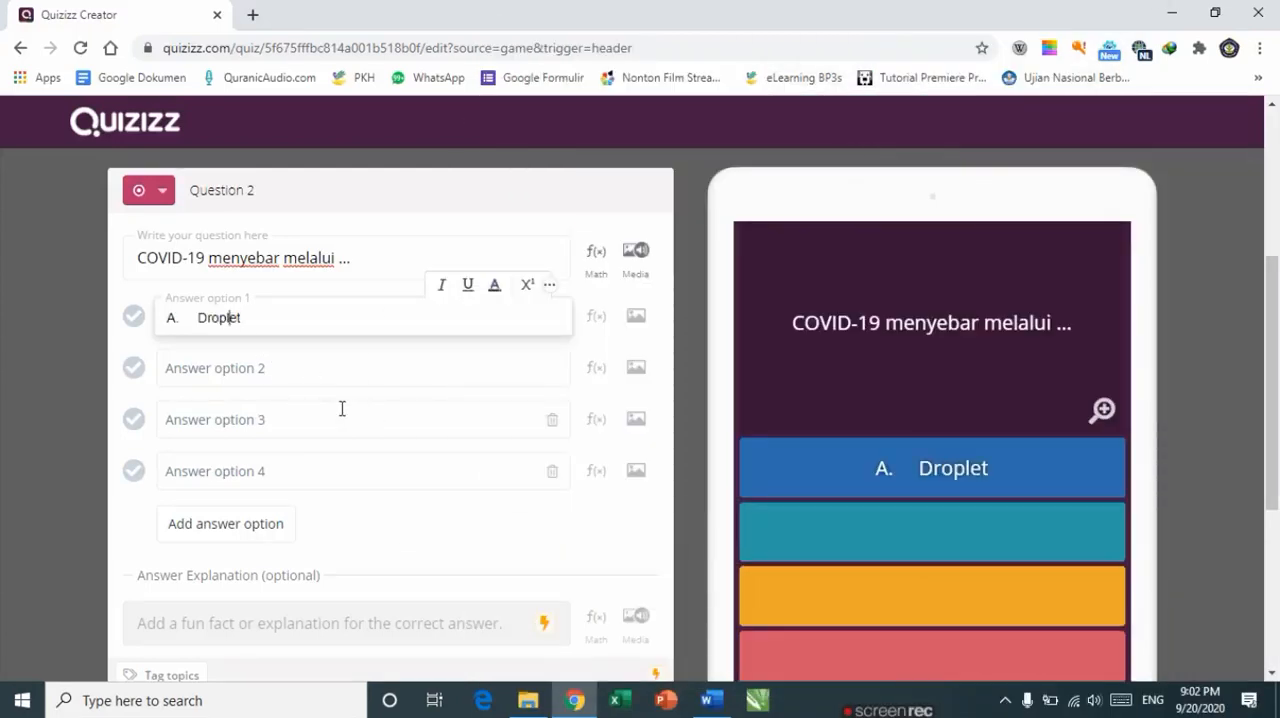
key(Left)
key(Left)
key(Left)
key(BackSpace)
key(BackSpace)
key(BackSpace)
key(BackSpace)
key(BackSpace)
key(BackSpace)
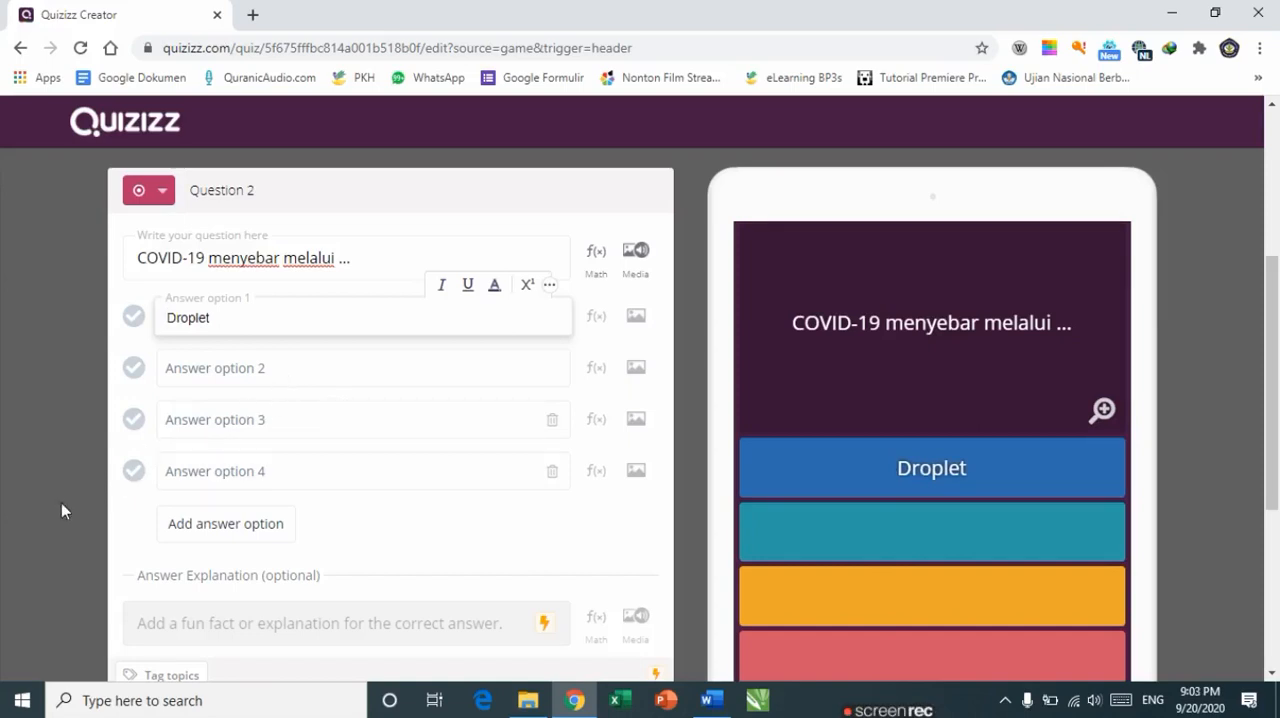
Step: Copy answer B, Dropdown, from the document into answer option 2 and delete its list letter
key(Tab)
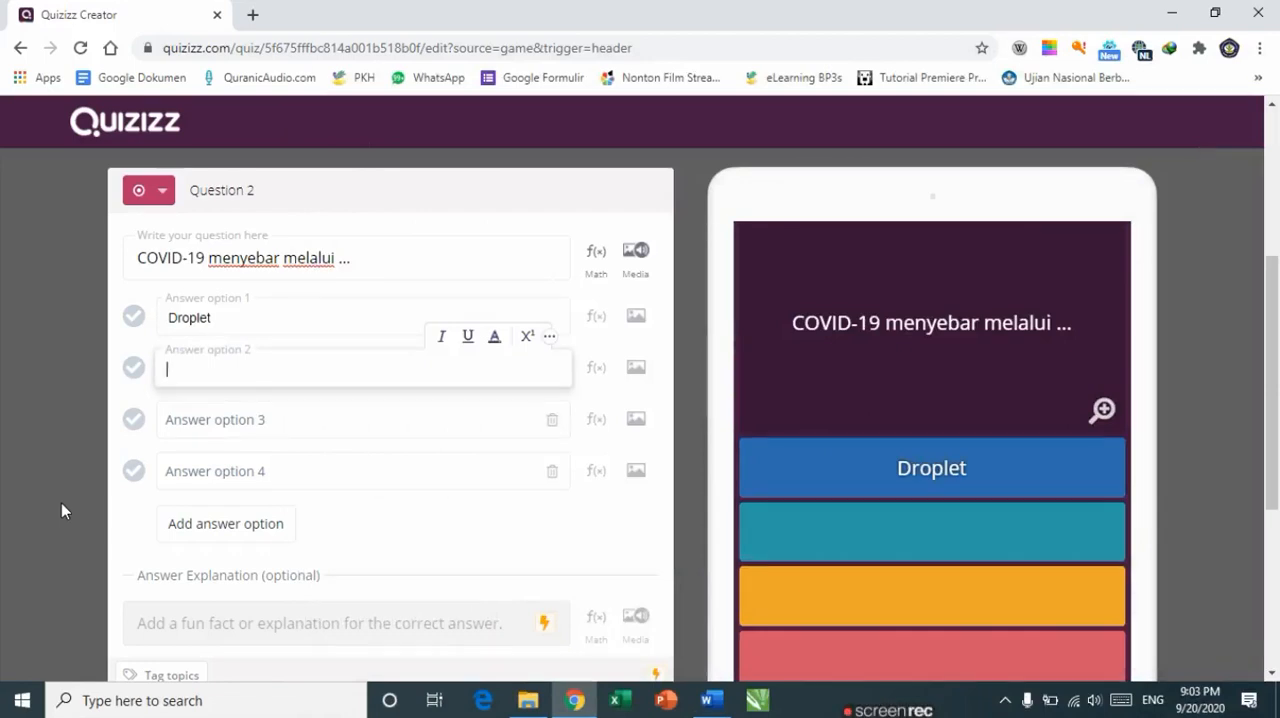
key(alt+Tab)
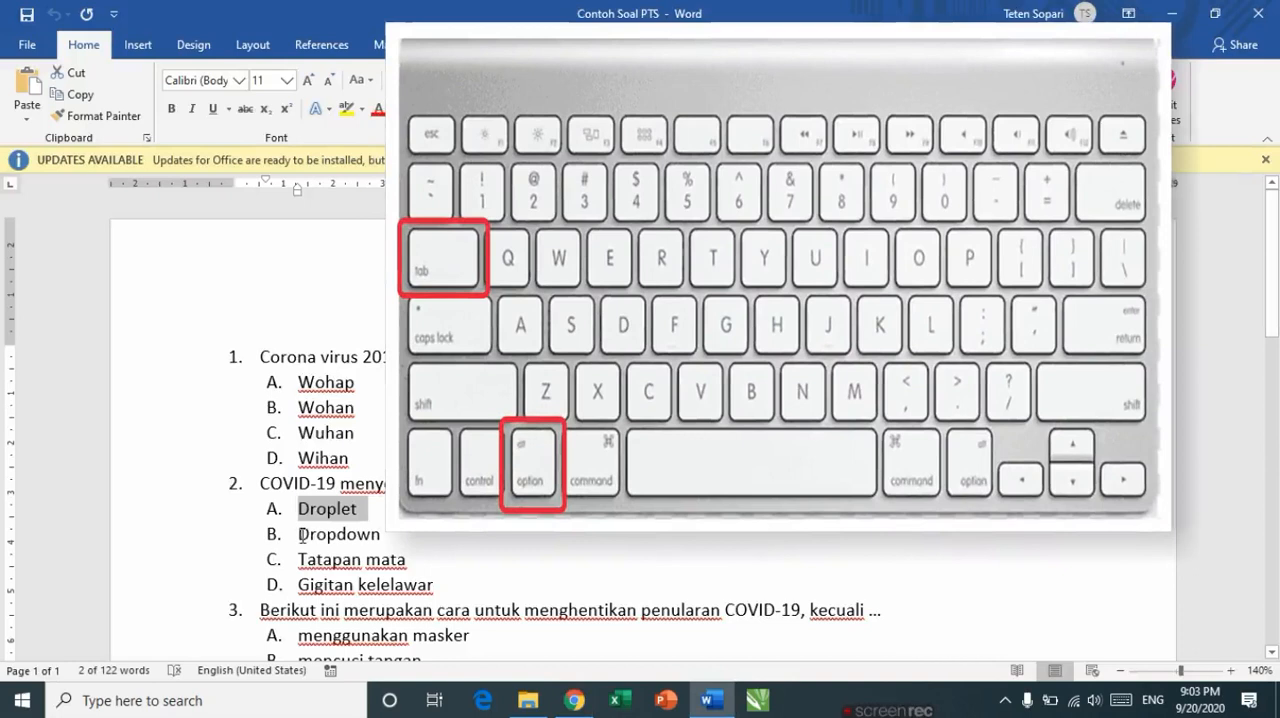
drag(299, 535, 384, 536)
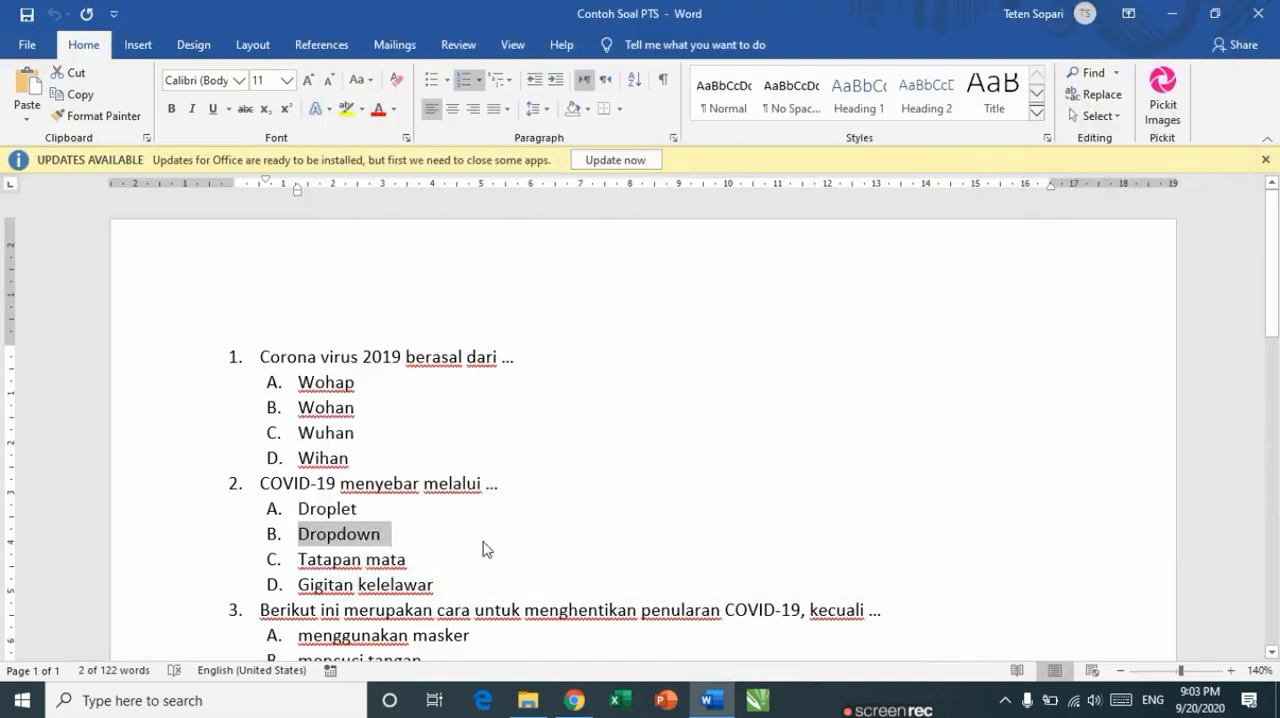
key(alt+Tab)
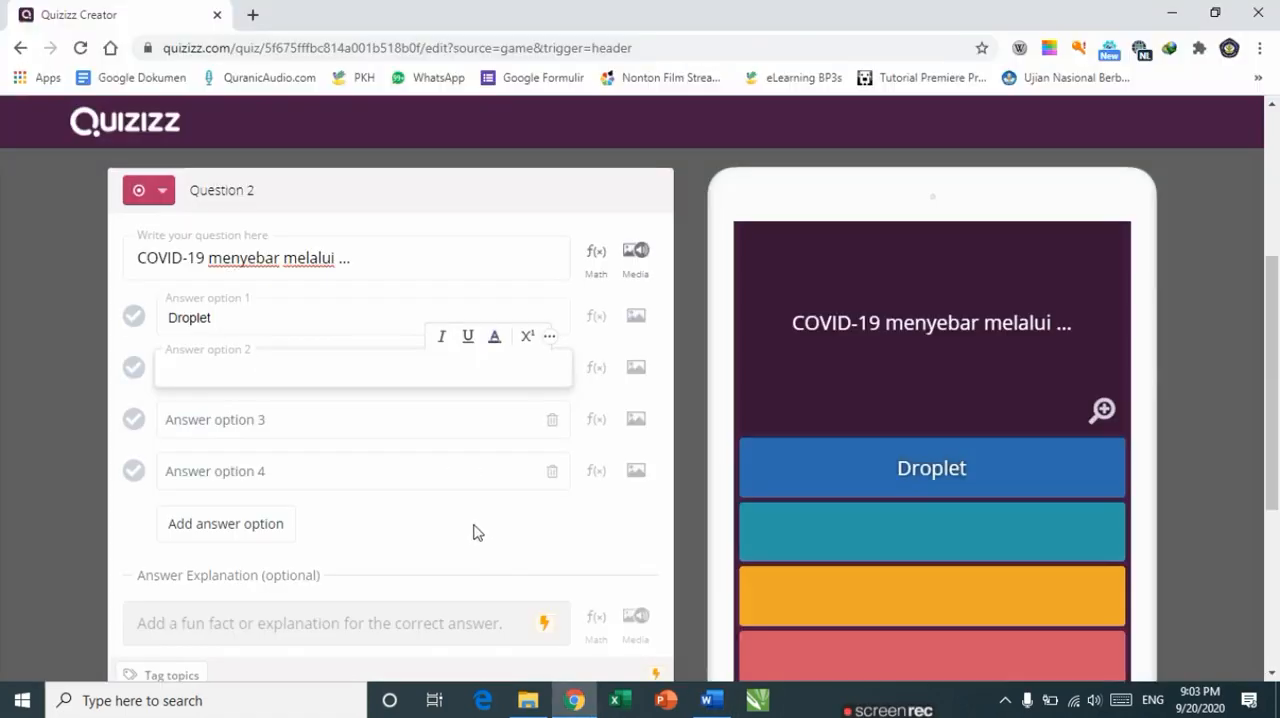
text(A.	Dropdown)
key(Left)
key(Left)
key(Left)
key(Left)
key(Left)
key(Left)
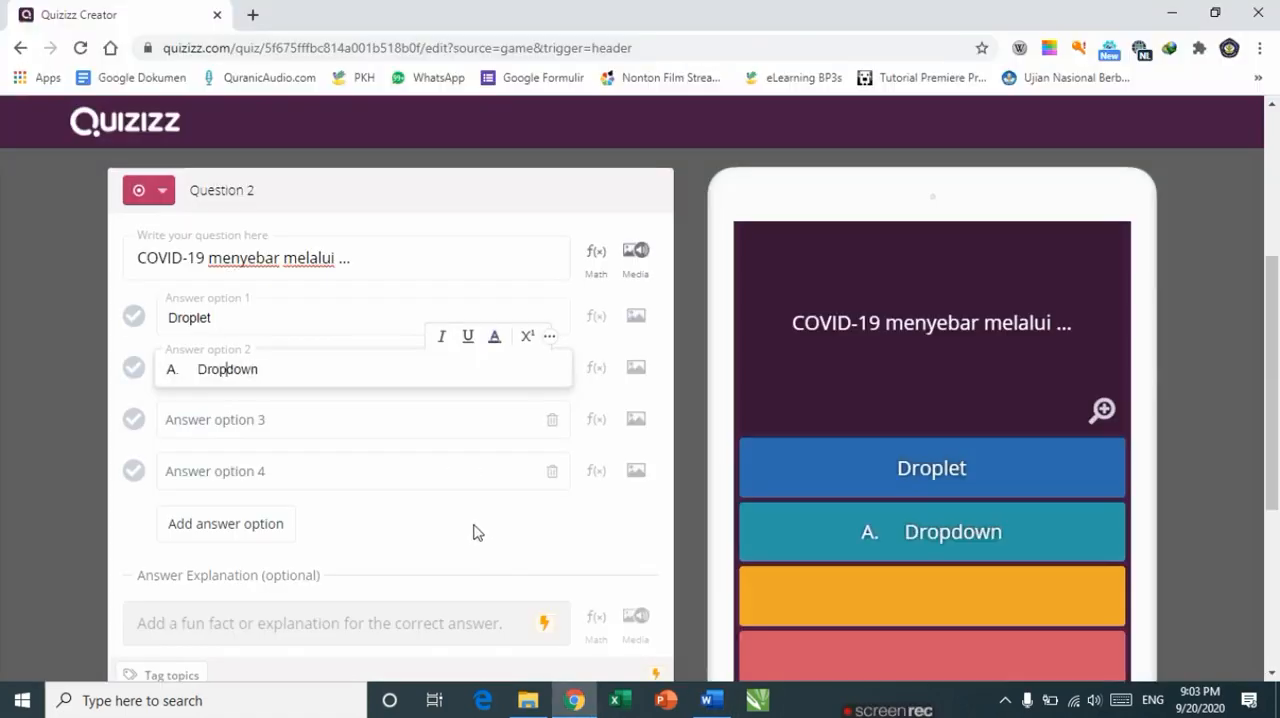
key(BackSpace)
key(BackSpace)
key(BackSpace)
key(BackSpace)
key(BackSpace)
key(BackSpace)
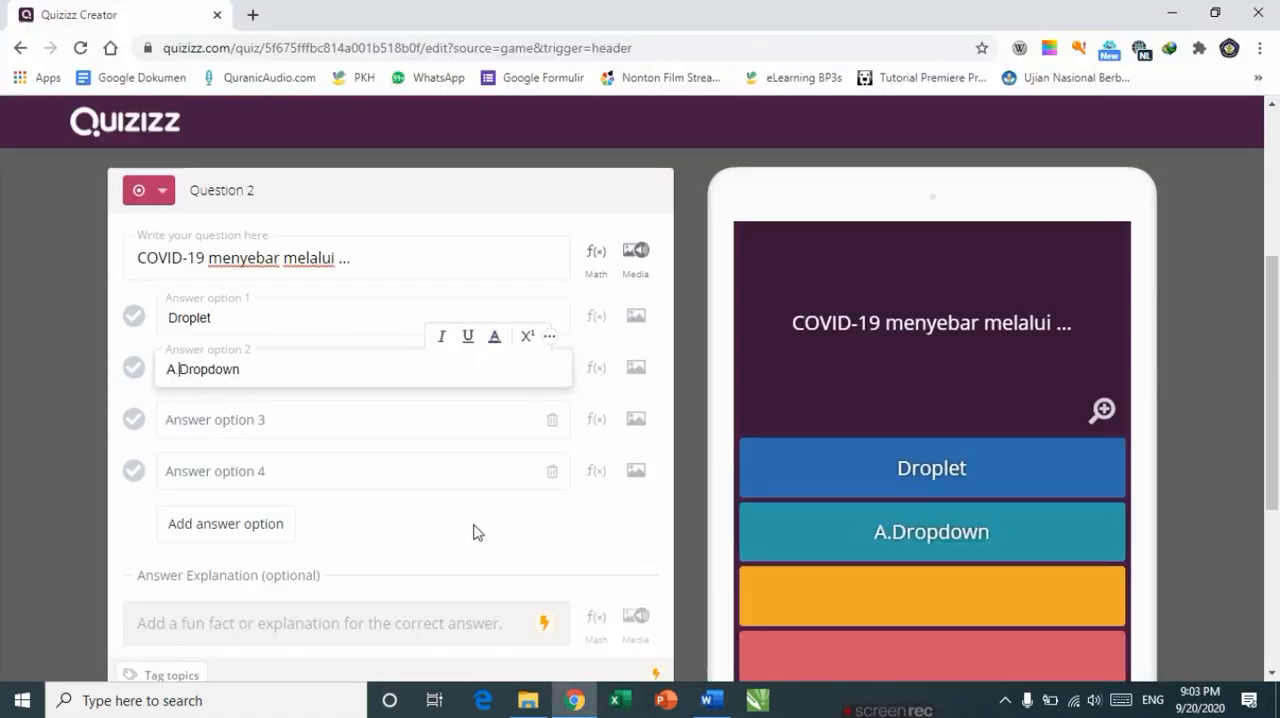
key(Tab)
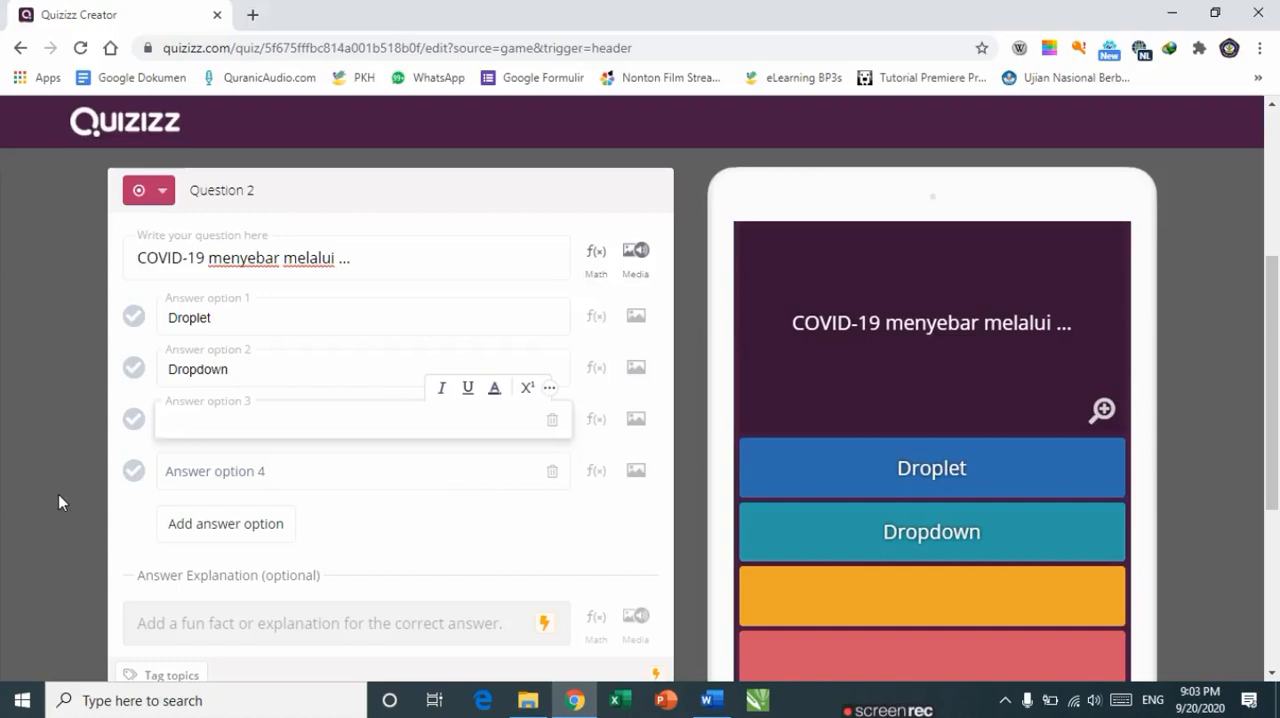
Step: Copy answer C, Tatapan mata, from the document into answer option 3 and delete its list letter
key(alt+Tab)
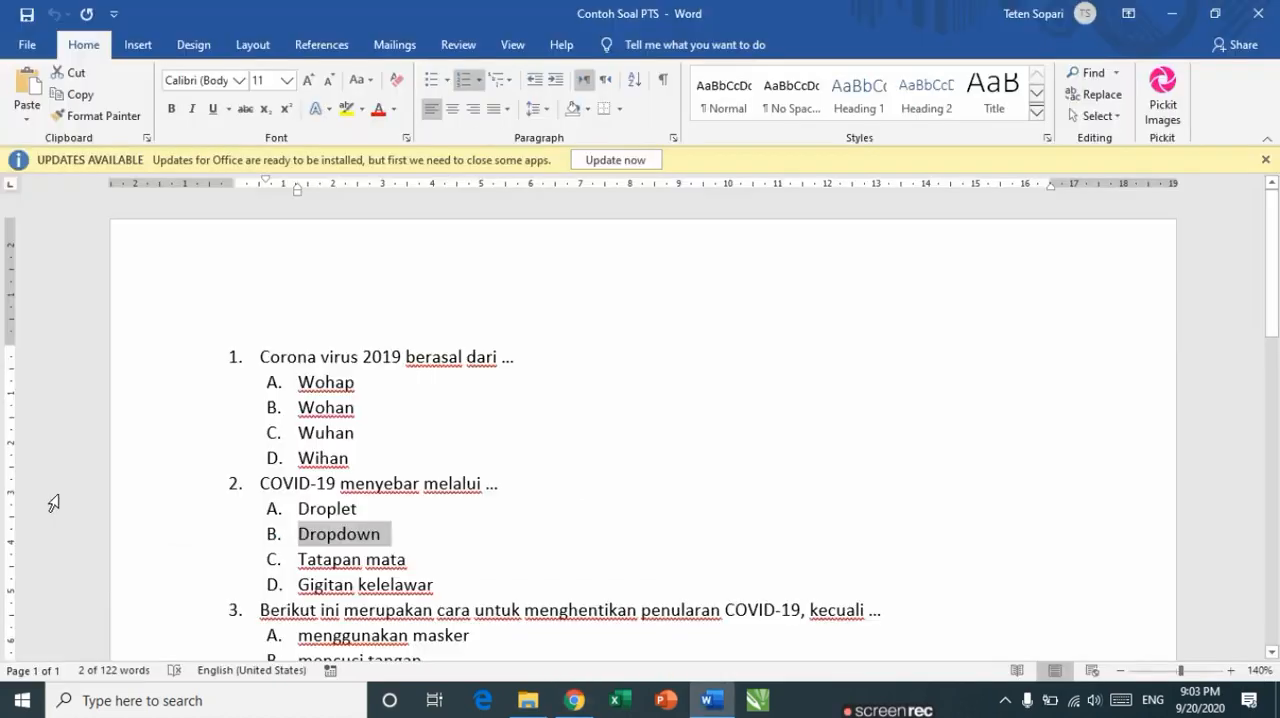
click(410, 563)
double_click(415, 566)
triple_click(415, 566)
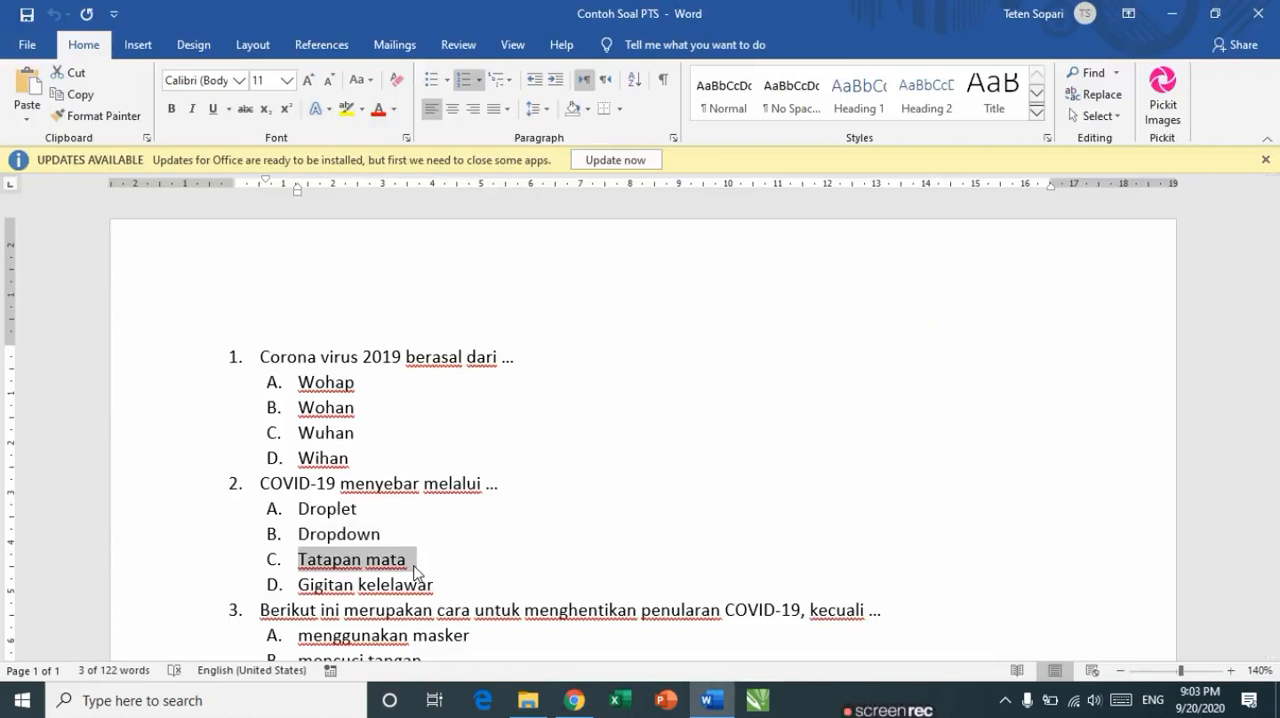
key(alt+Tab)
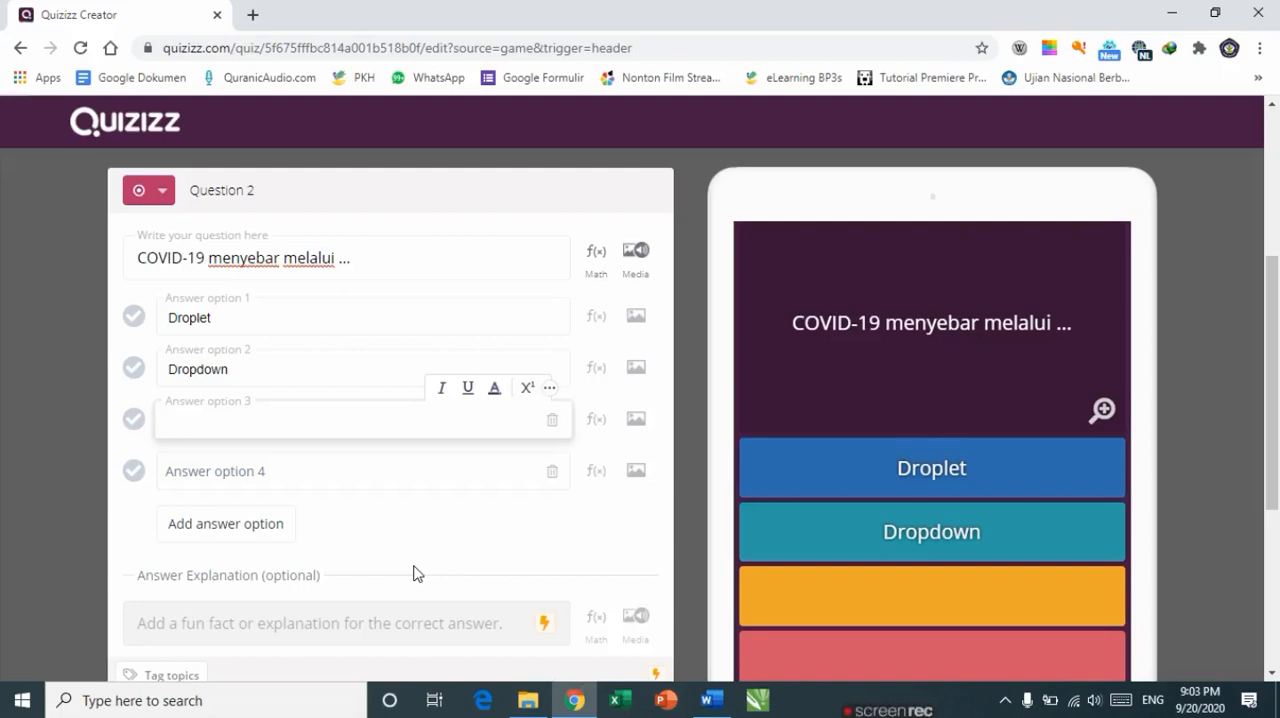
text(A.	Tatapan mata)
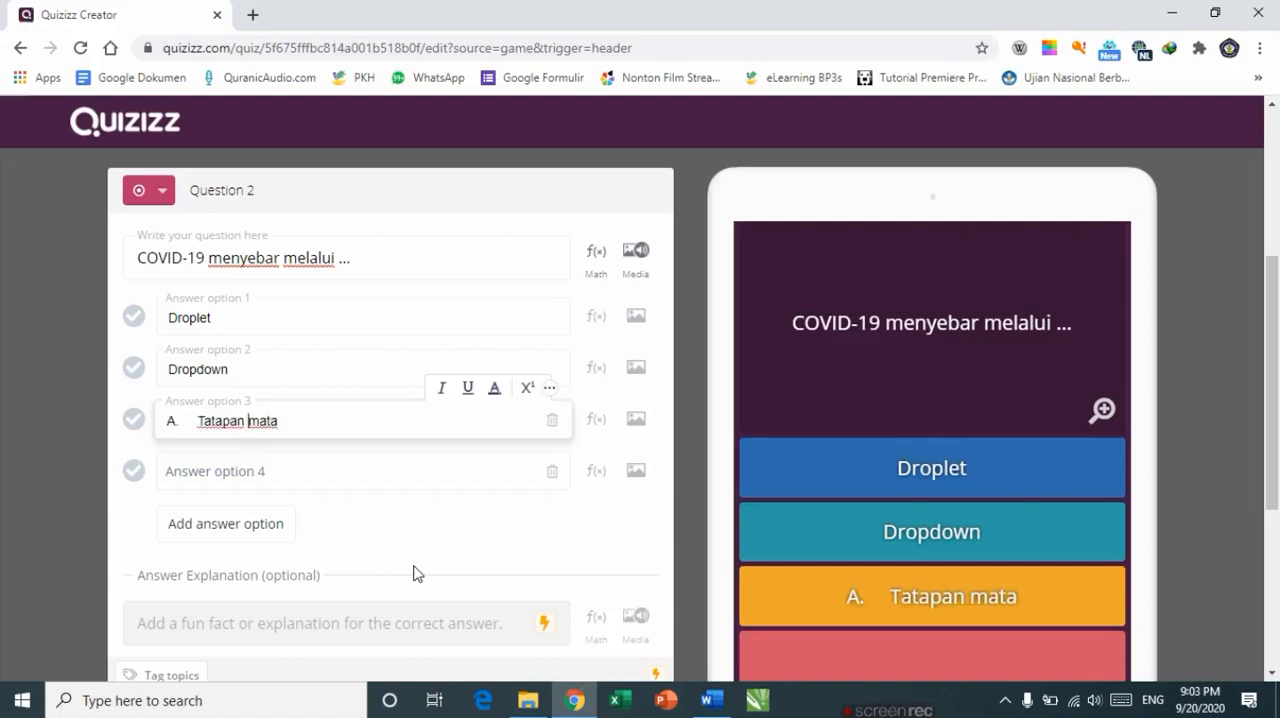
key(BackSpace)
key(BackSpace)
key(BackSpace)
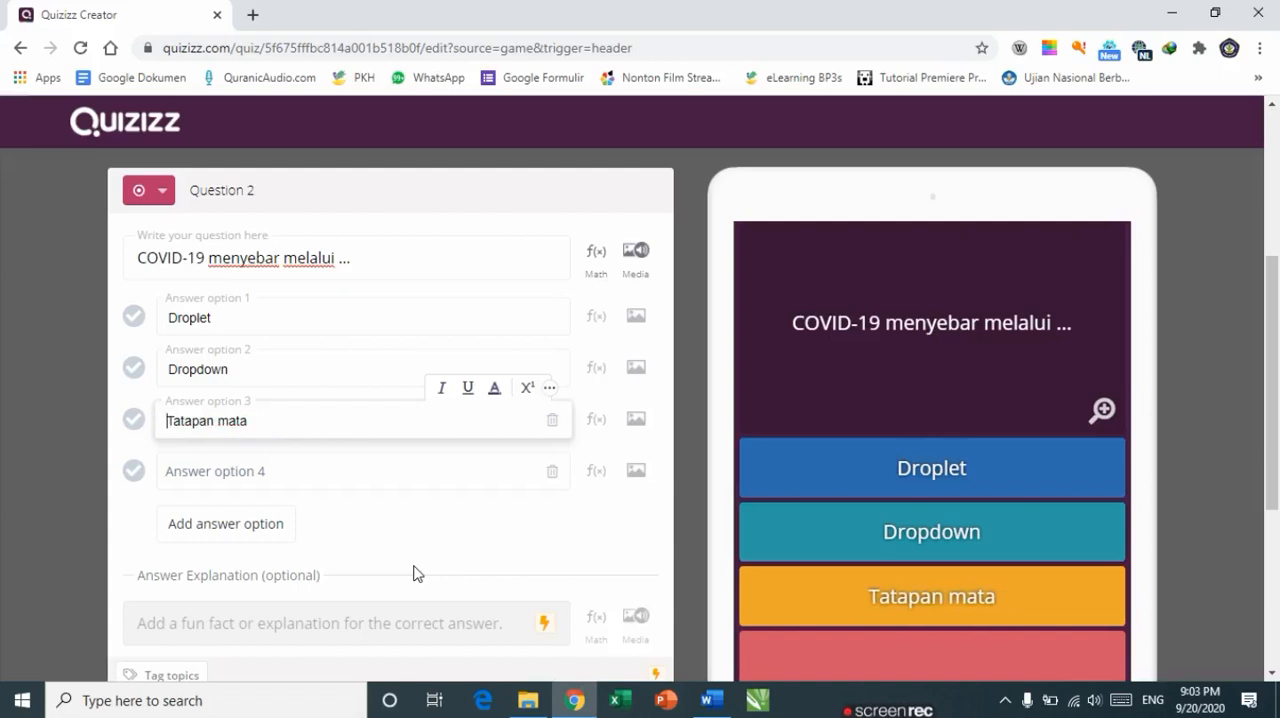
key(Tab)
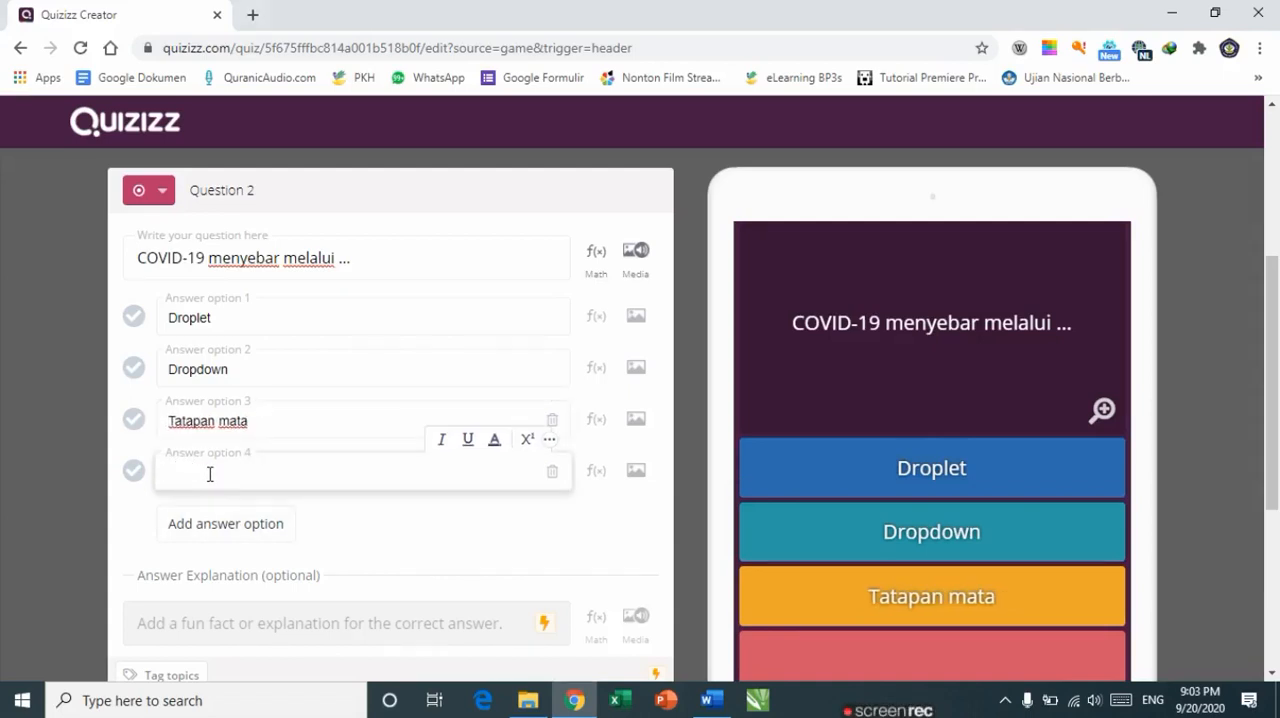
Step: Copy answer D, Gigitan kelelawar, from the document into answer option 4 and delete its list letter
key(alt+Tab)
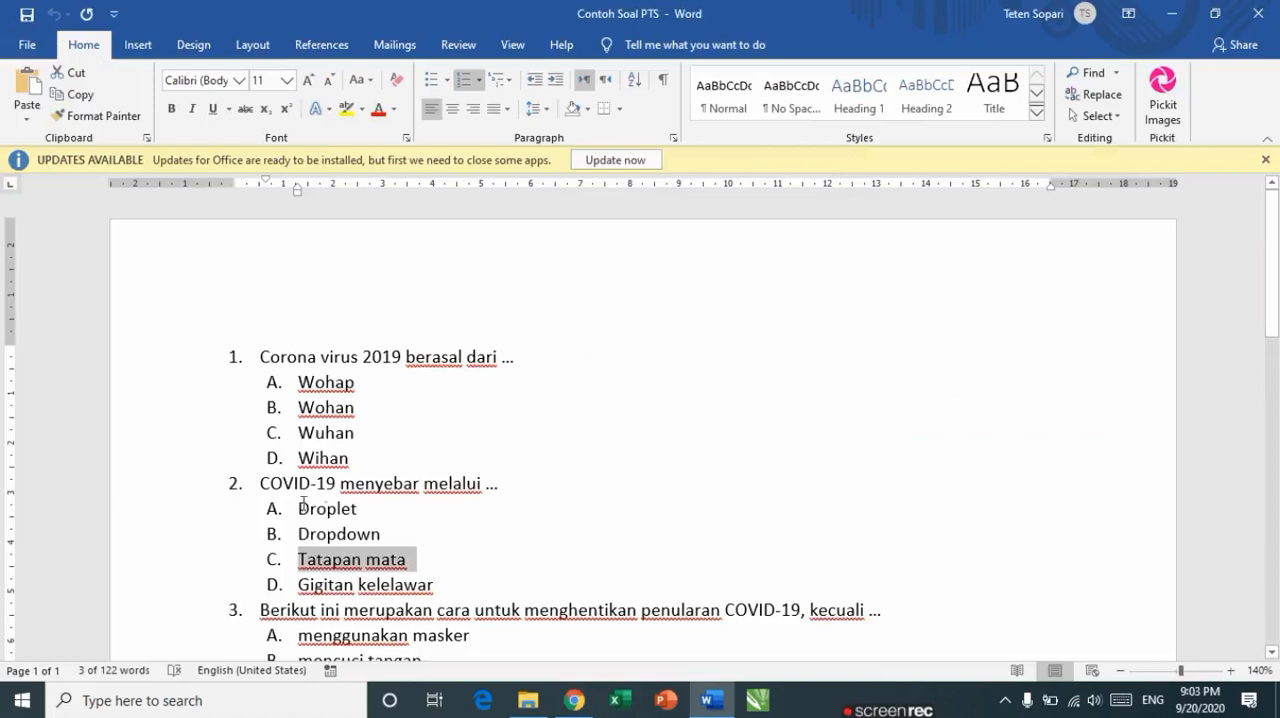
click(443, 585)
key(shift+Home)
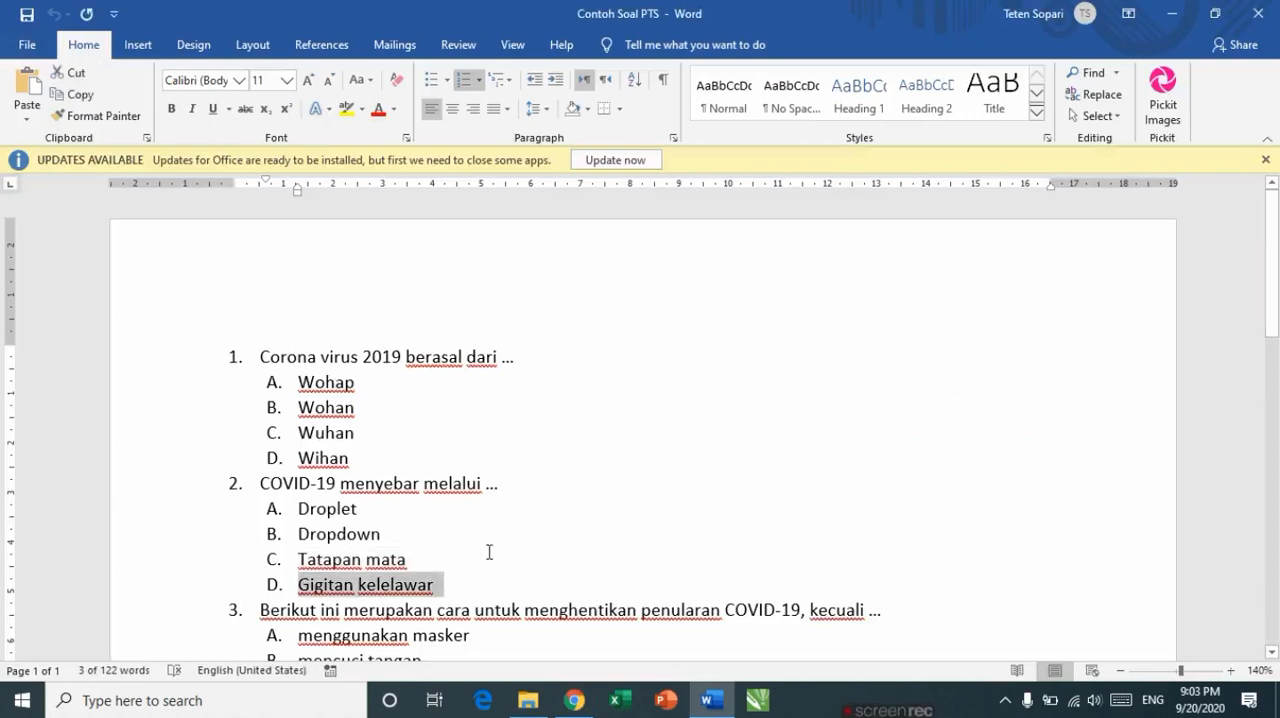
key(alt+Tab)
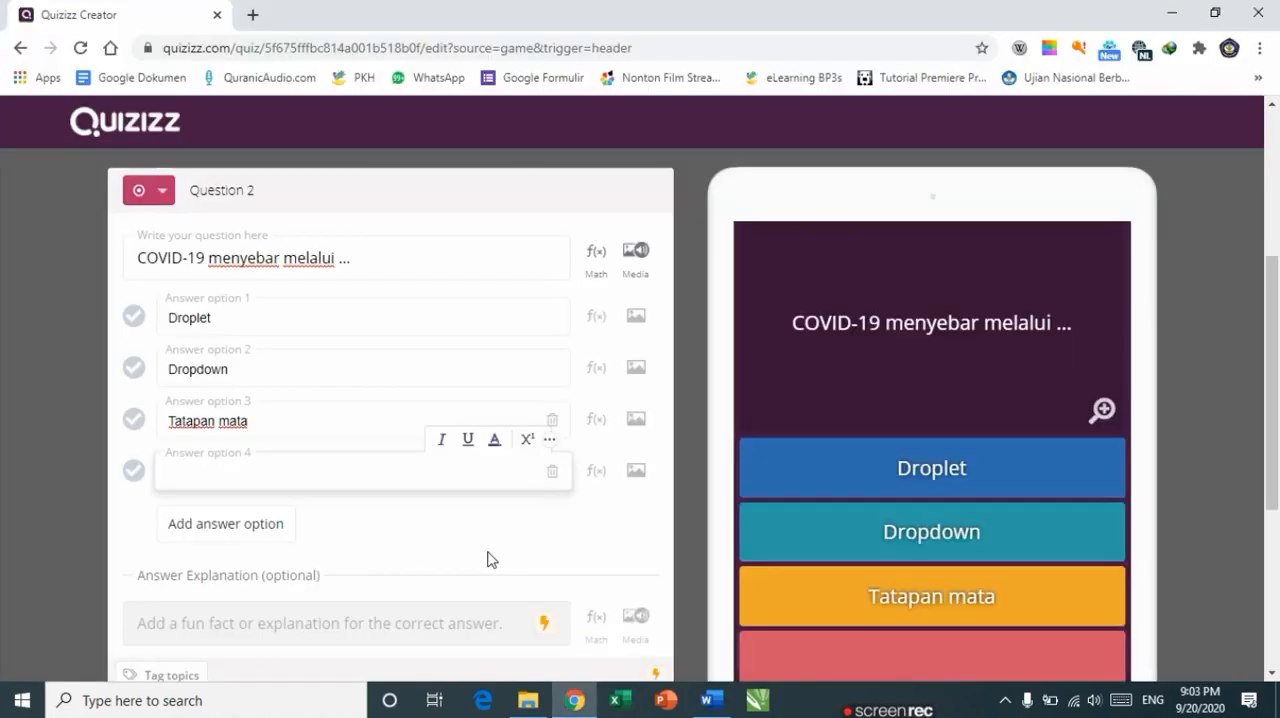
text(A.	Gigitan kelelawar)
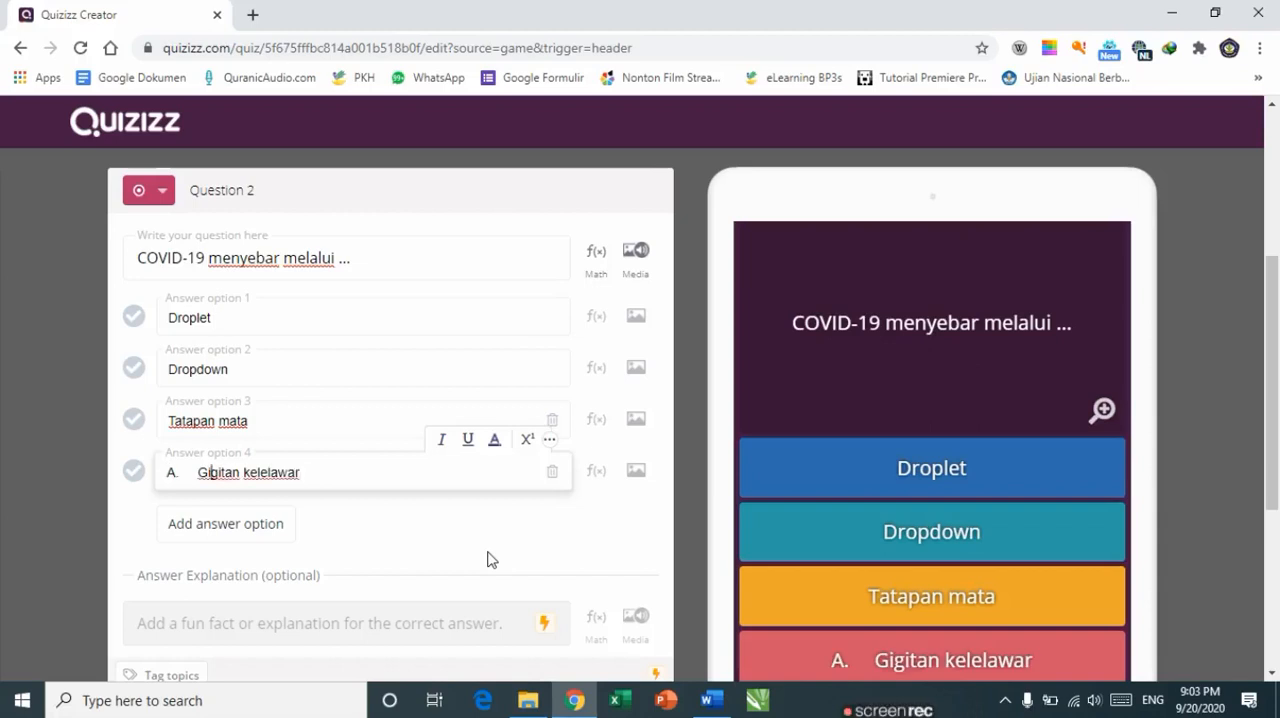
key(BackSpace)
key(BackSpace)
key(BackSpace)
key(BackSpace)
key(BackSpace)
key(BackSpace)
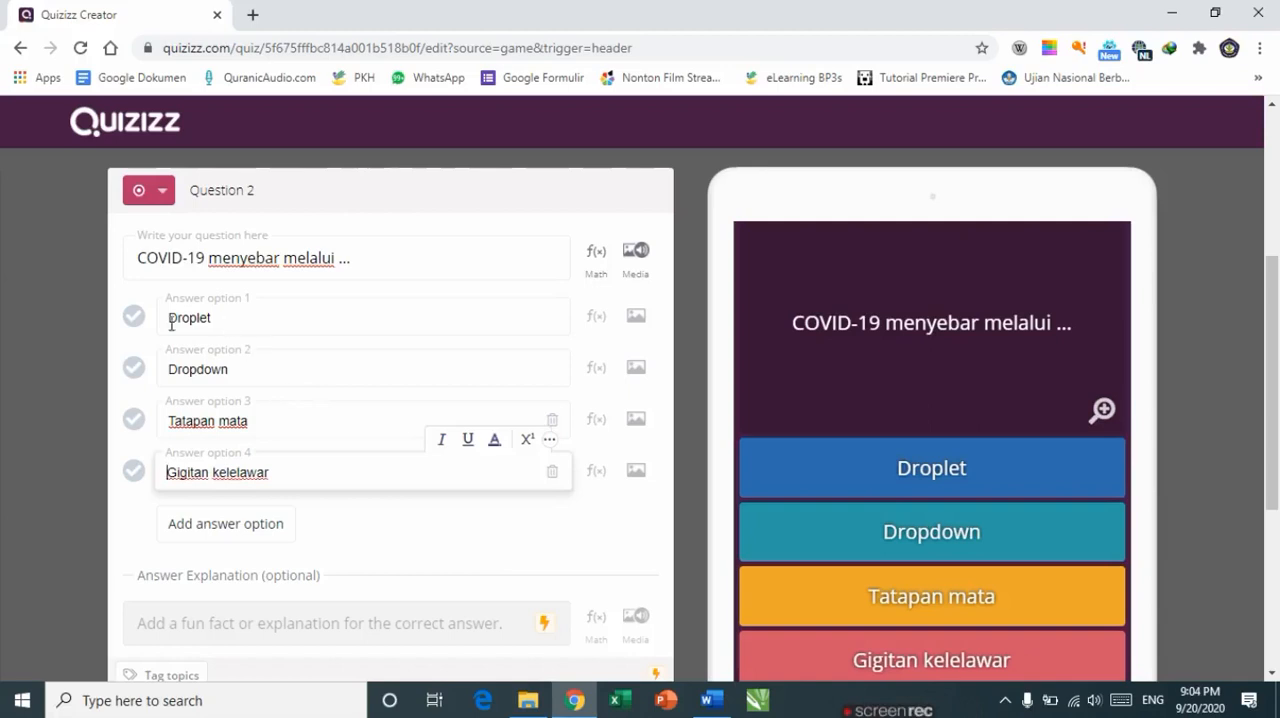
Step: Mark Droplet as the correct answer and set the question's time limit to 60 Seconds
click(140, 318)
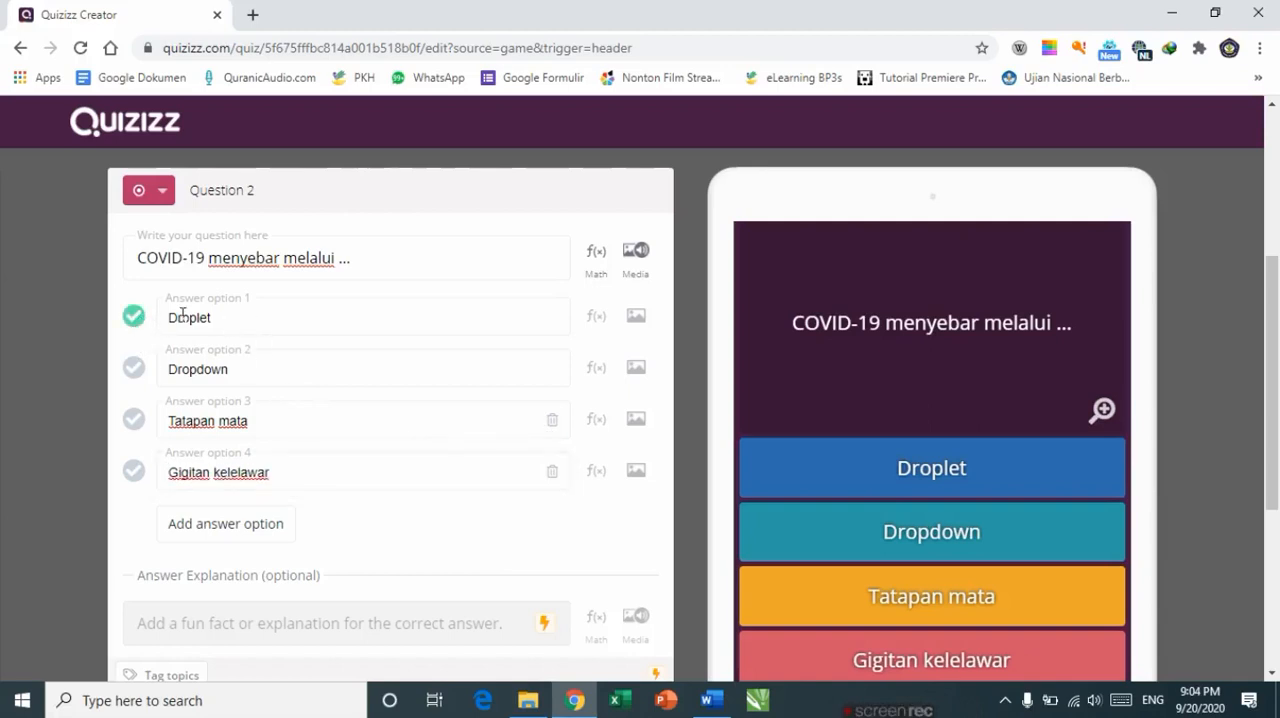
scroll(265, 511, down, 2)
scroll(271, 526, up, 1)
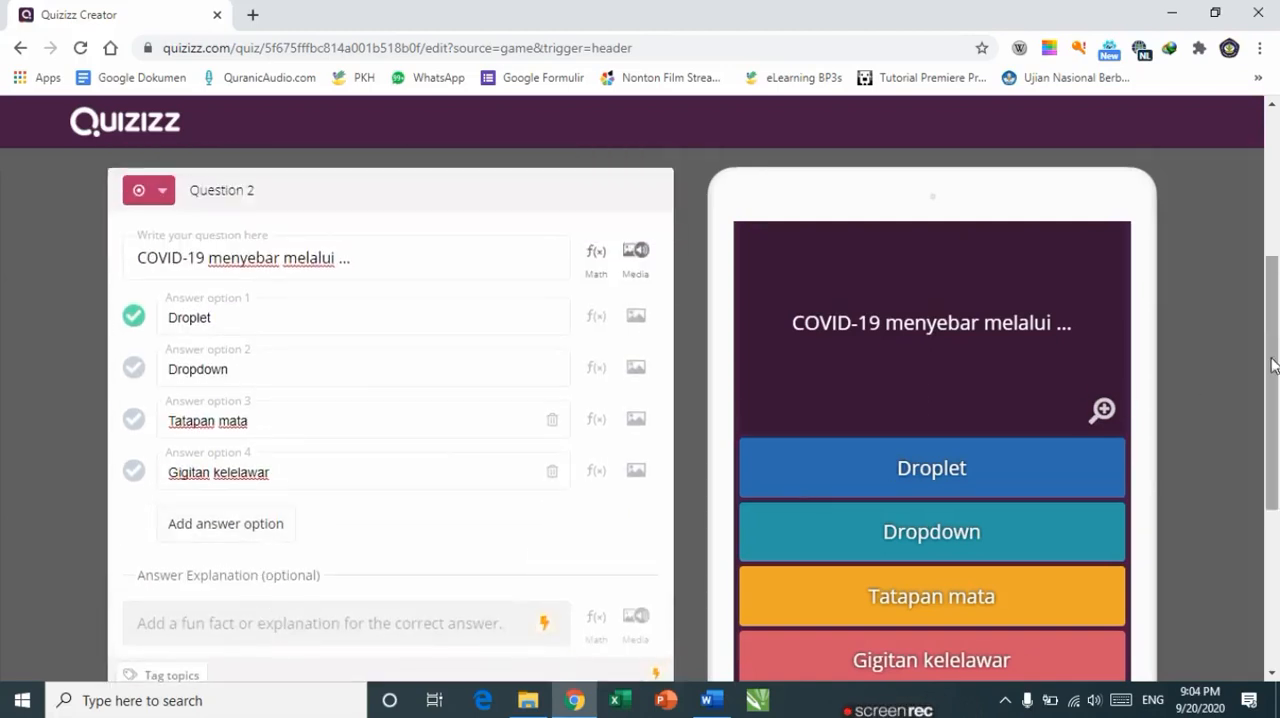
scroll(1275, 374, down, 2)
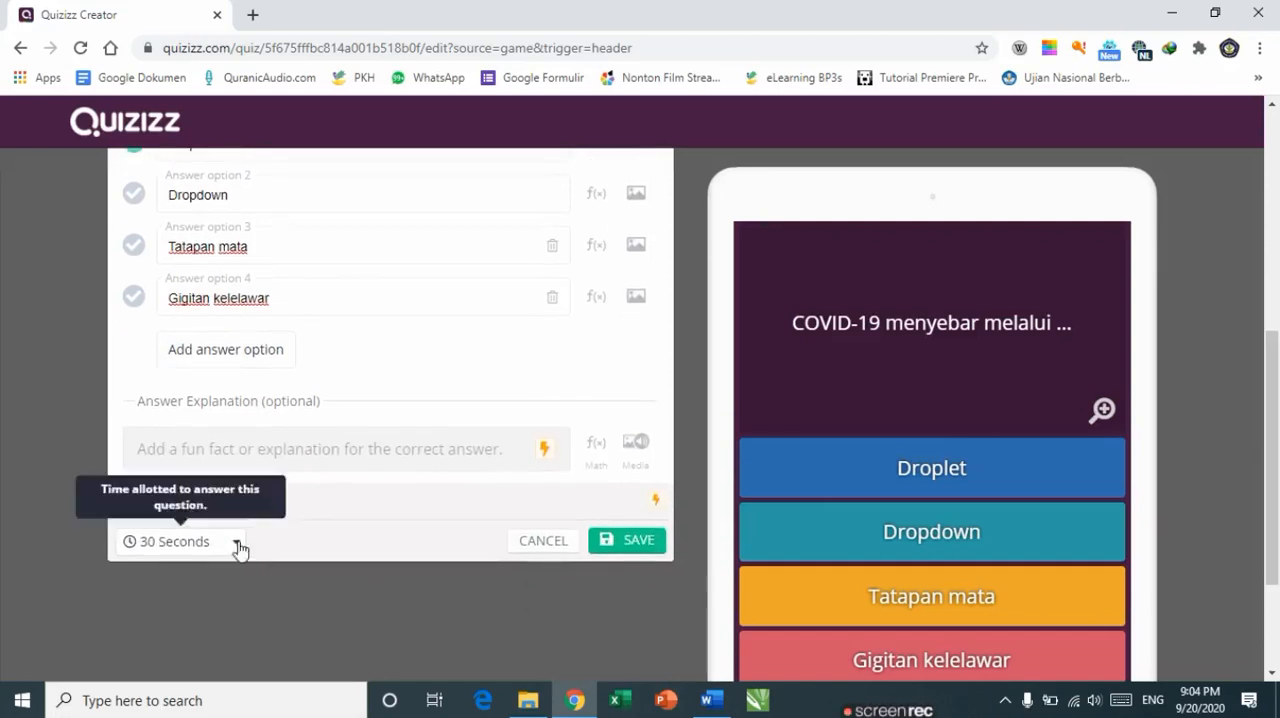
click(237, 543)
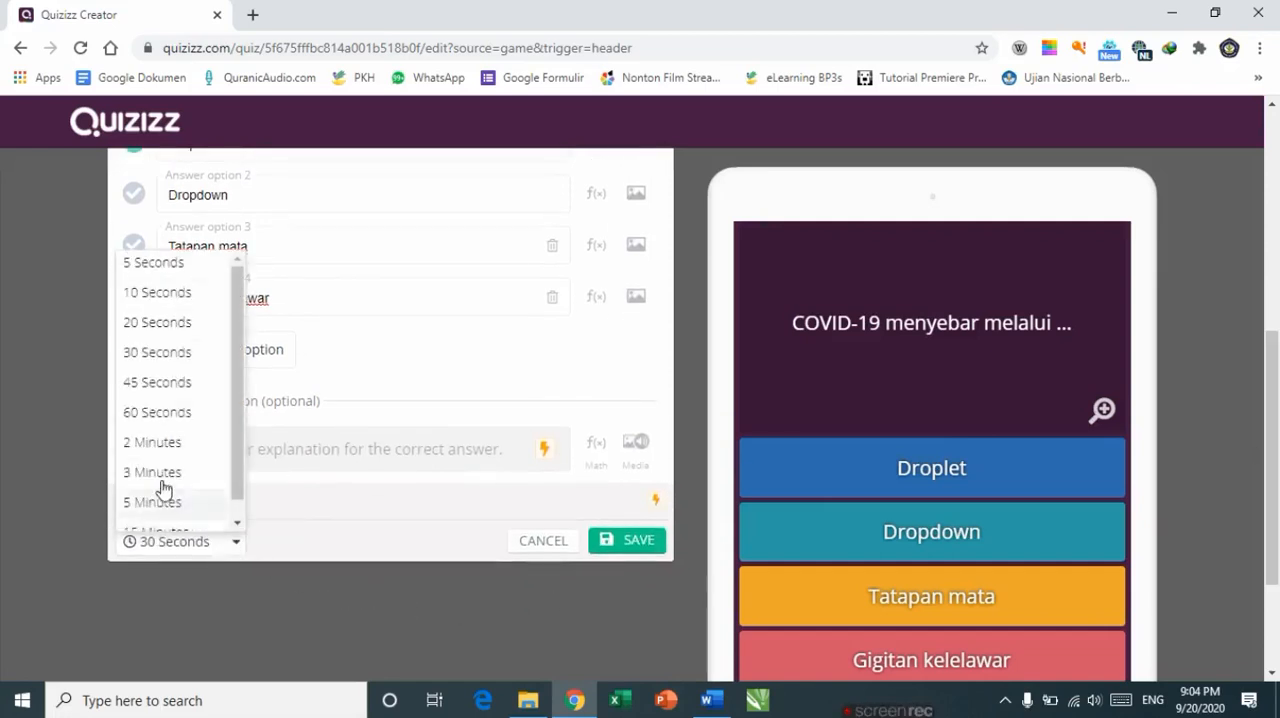
click(148, 420)
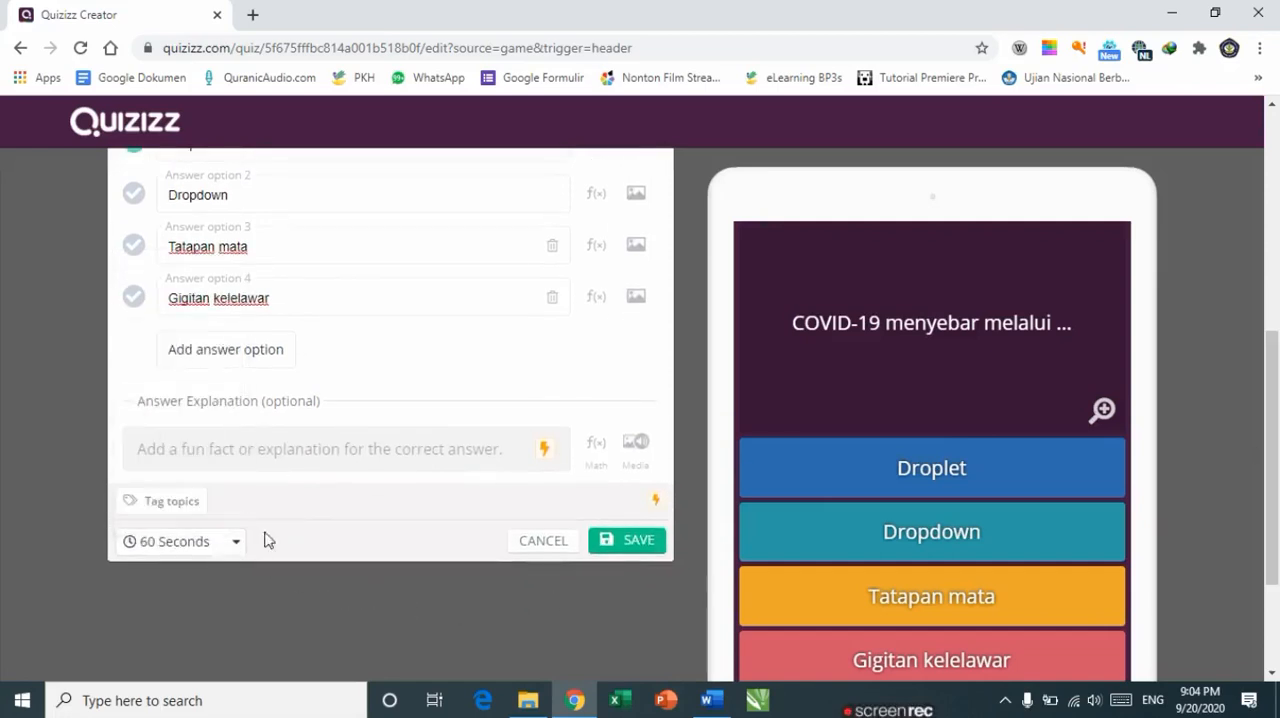
Step: Save question 2 and add a new multiple-choice question 3
click(630, 543)
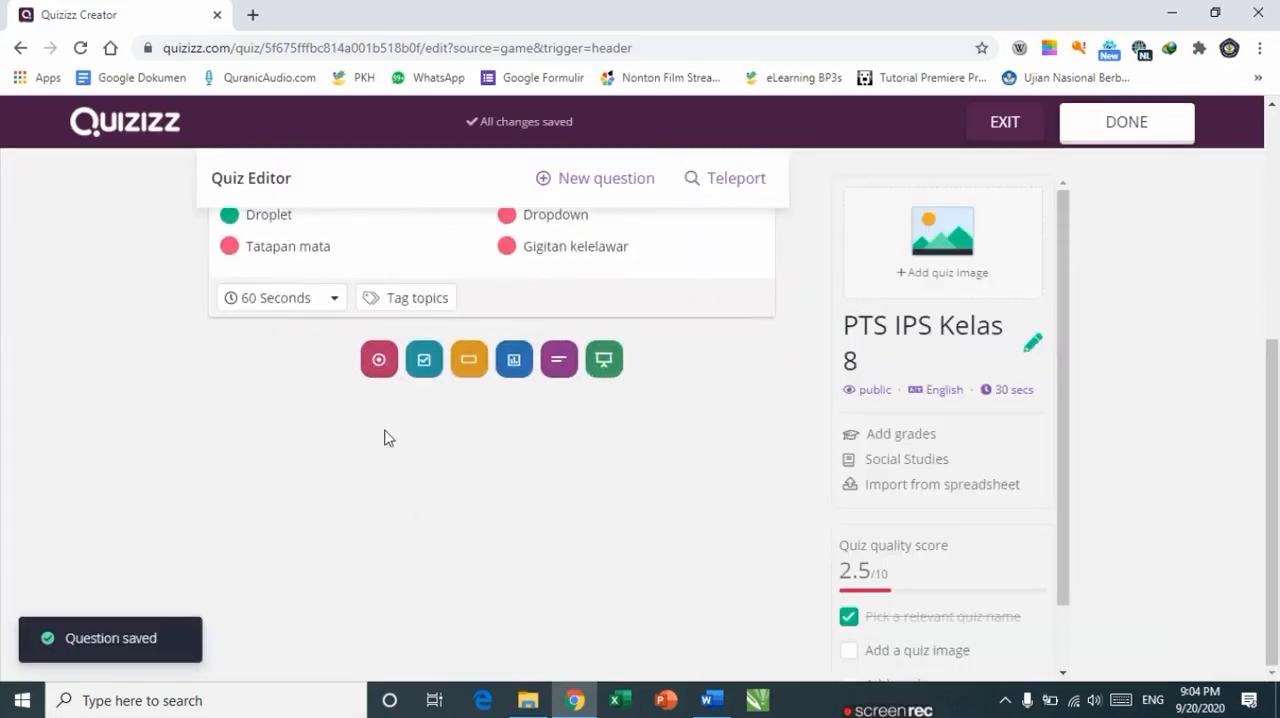
click(379, 360)
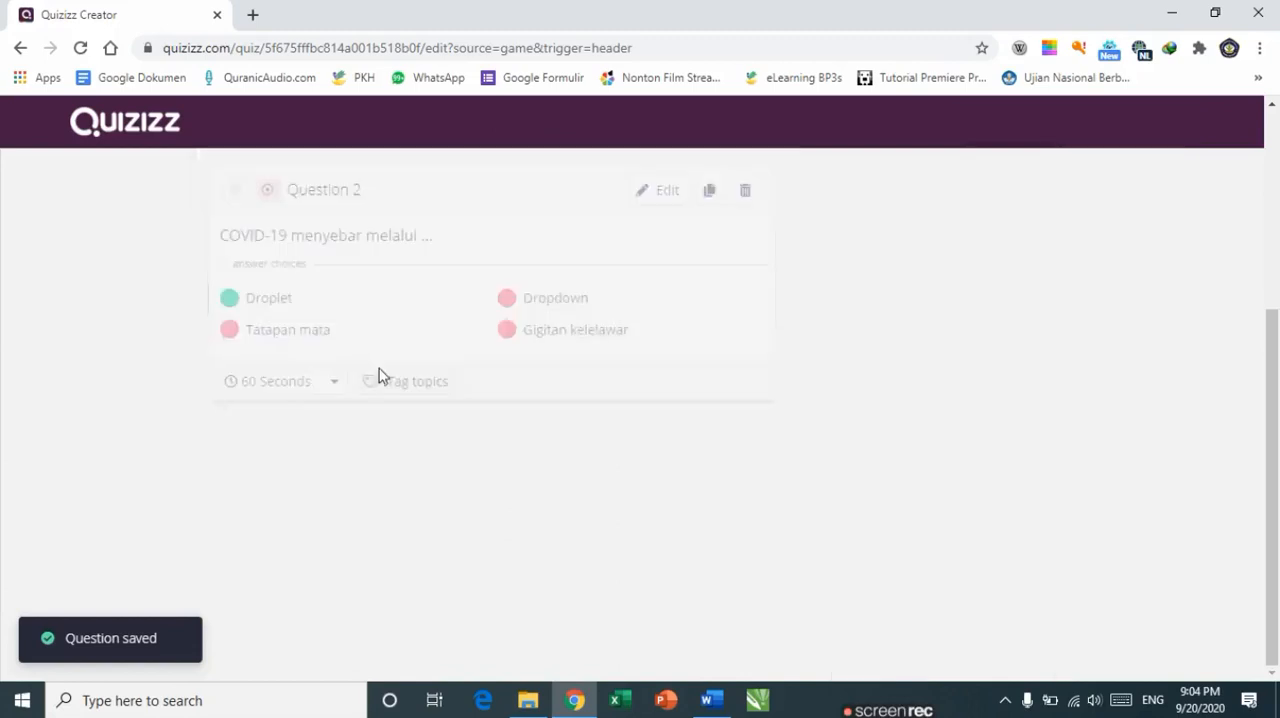
click(189, 256)
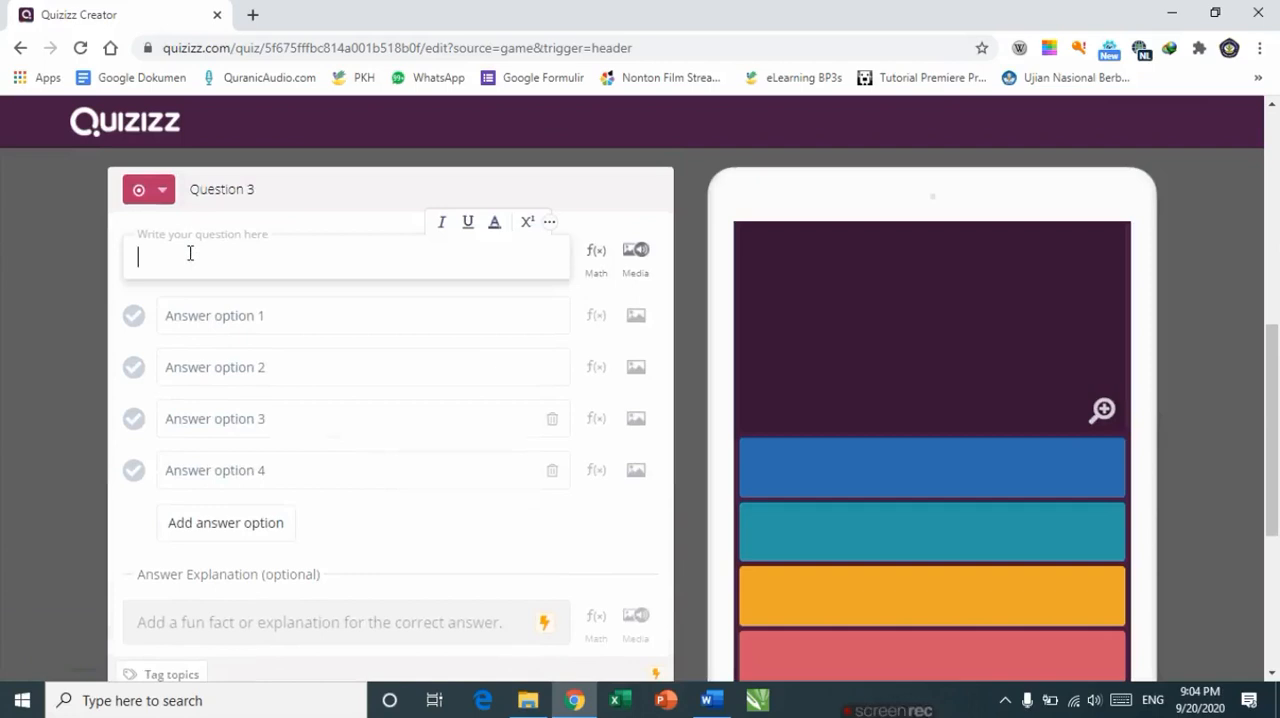
key(alt+Tab)
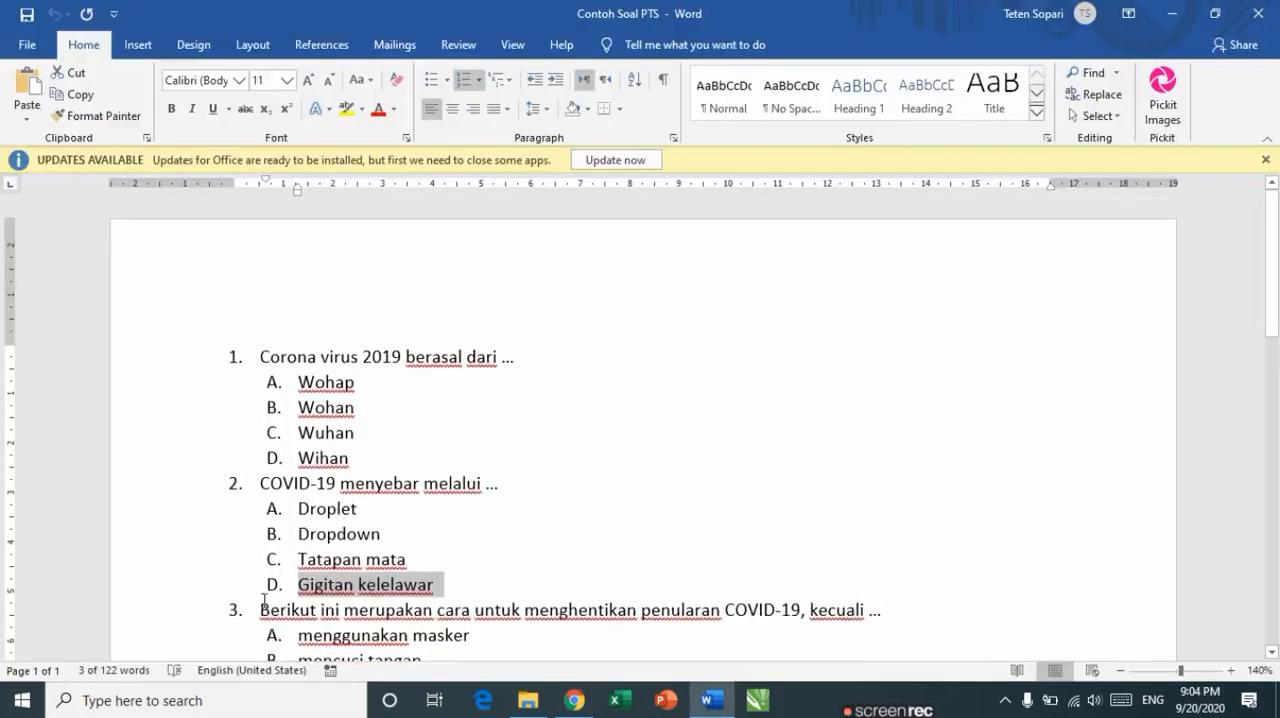
Step: Copy question 3's text from the document into the question field and delete its list number
drag(262, 609, 880, 605)
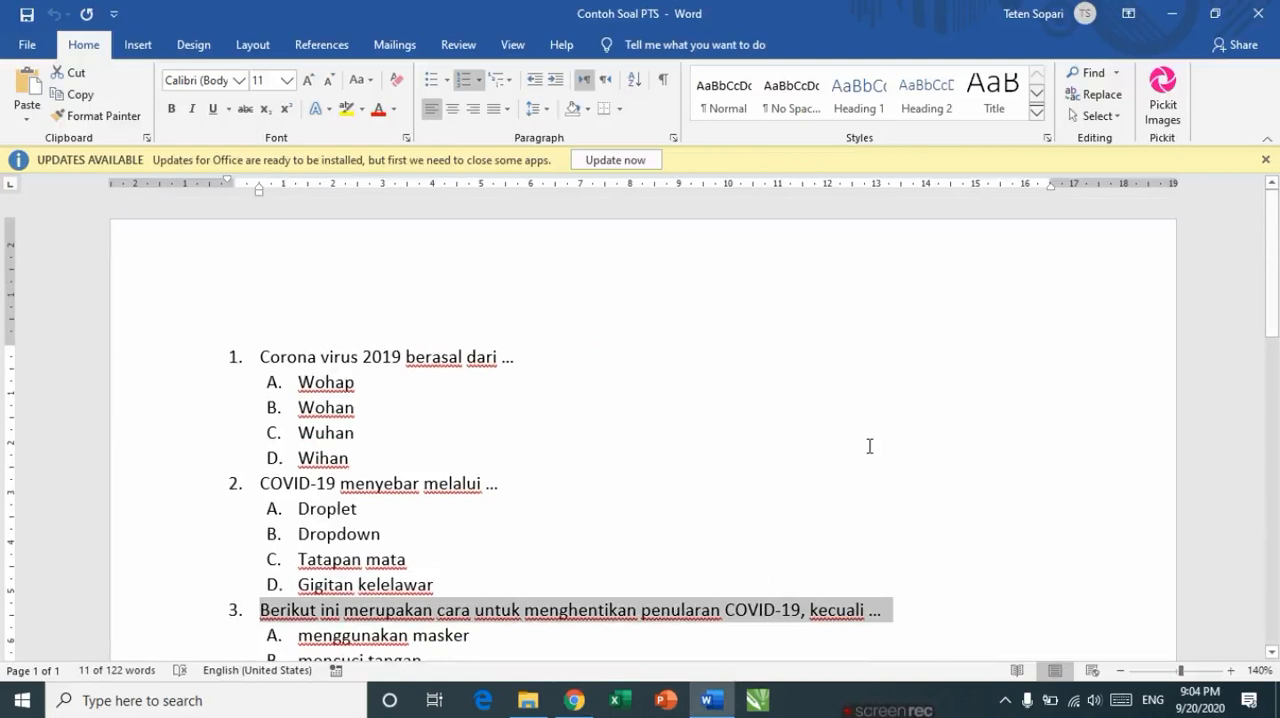
key(alt+Tab)
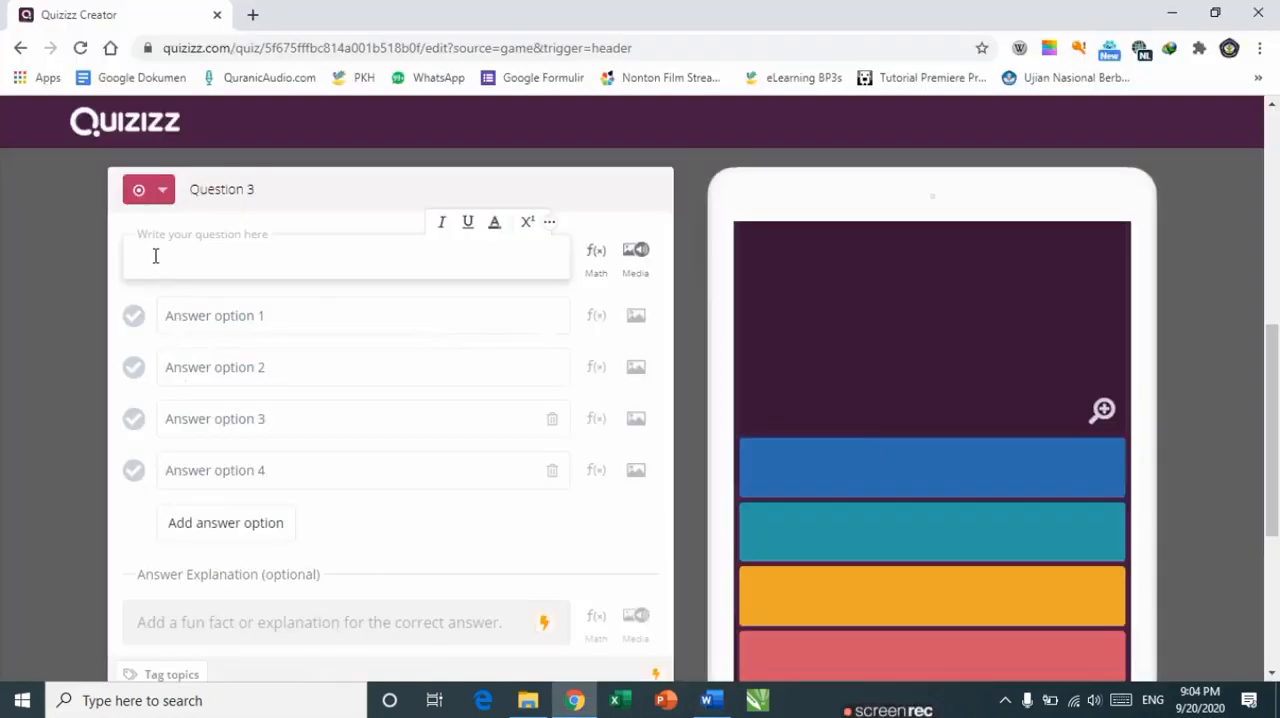
text(1.	Berikut ini merupakan cara untuk menghentikan penularan COVID-19, kecuali ...)
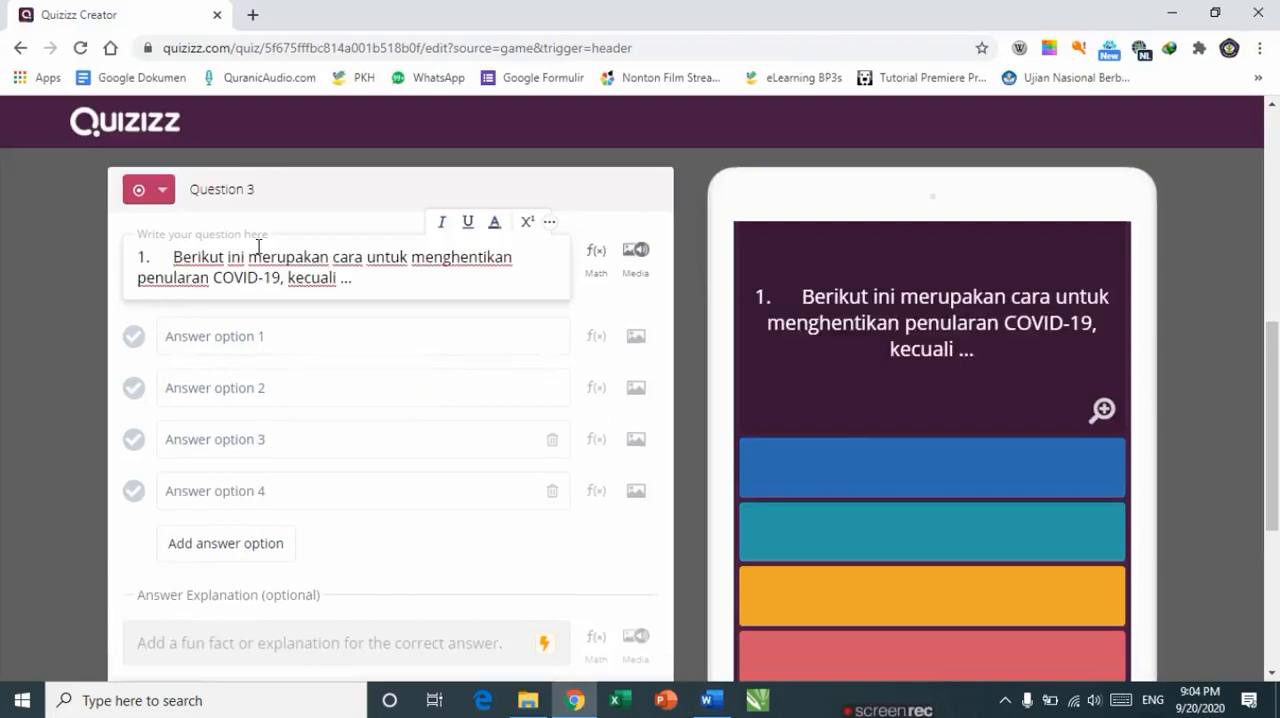
key(BackSpace)
key(BackSpace)
key(BackSpace)
key(BackSpace)
key(BackSpace)
key(BackSpace)
key(BackSpace)
key(BackSpace)
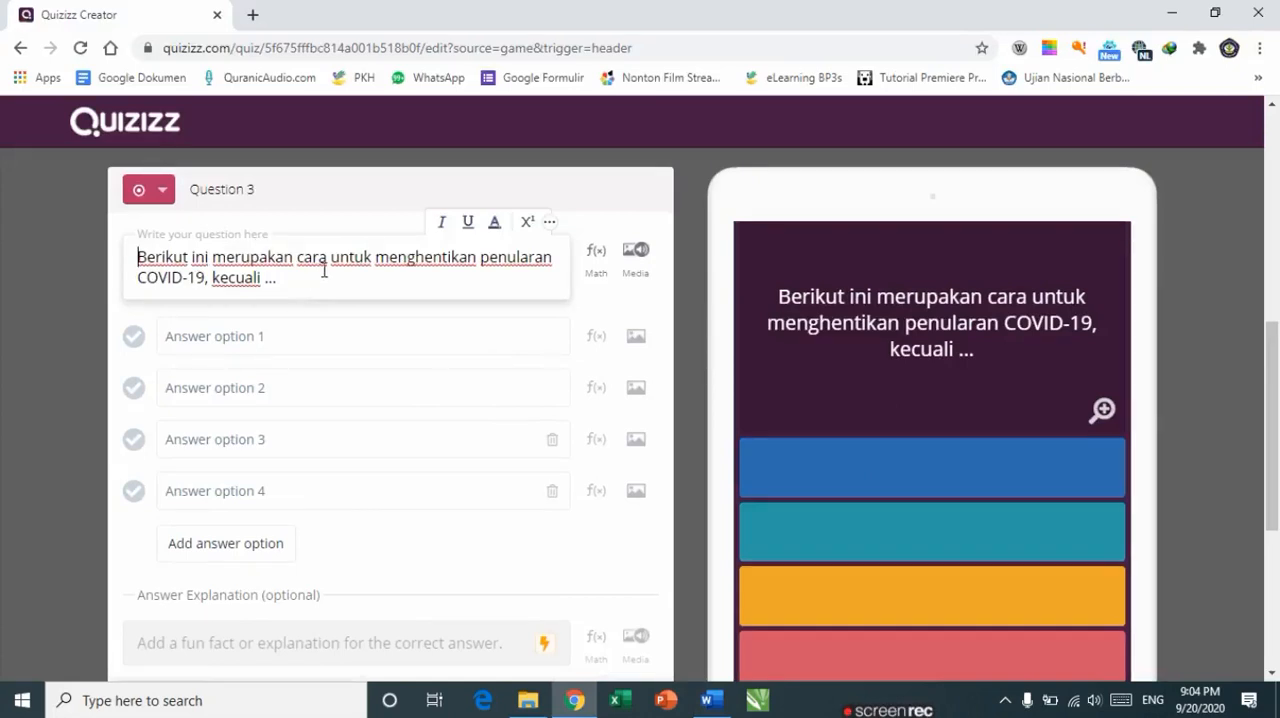
Step: Copy answer A, menggunakan masker, from the document into answer option 1
key(Tab)
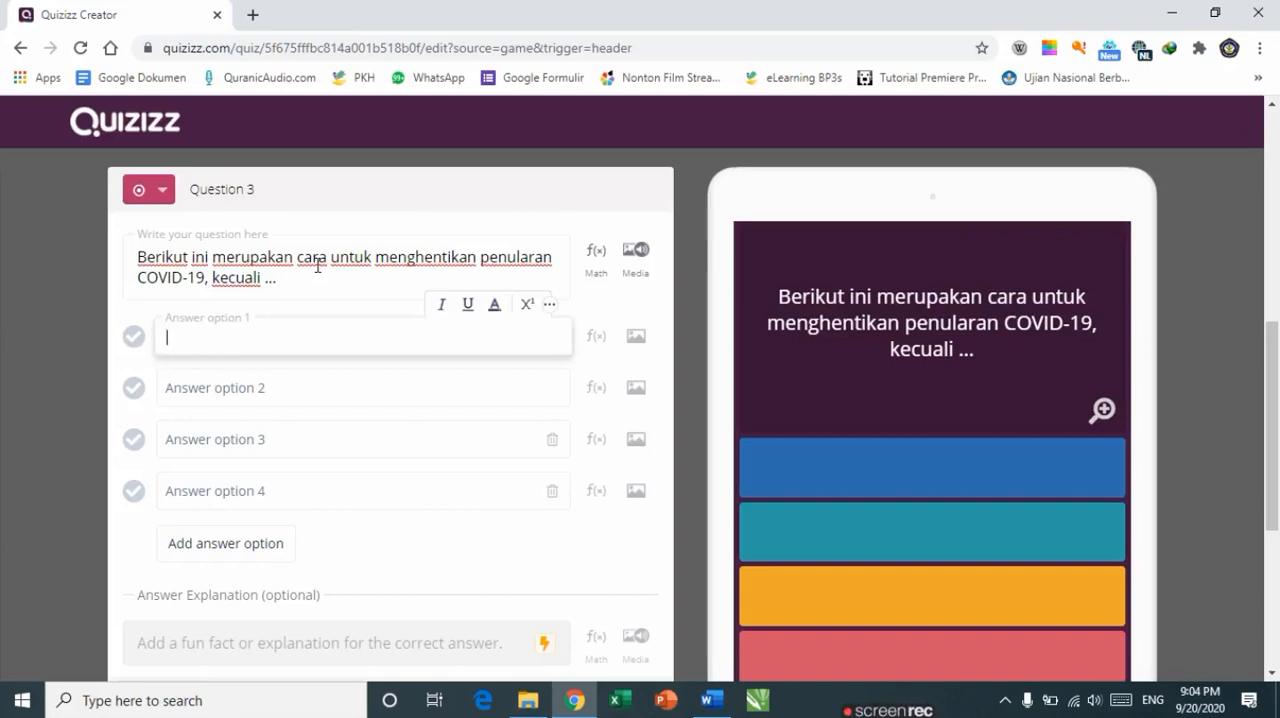
key(alt+Tab)
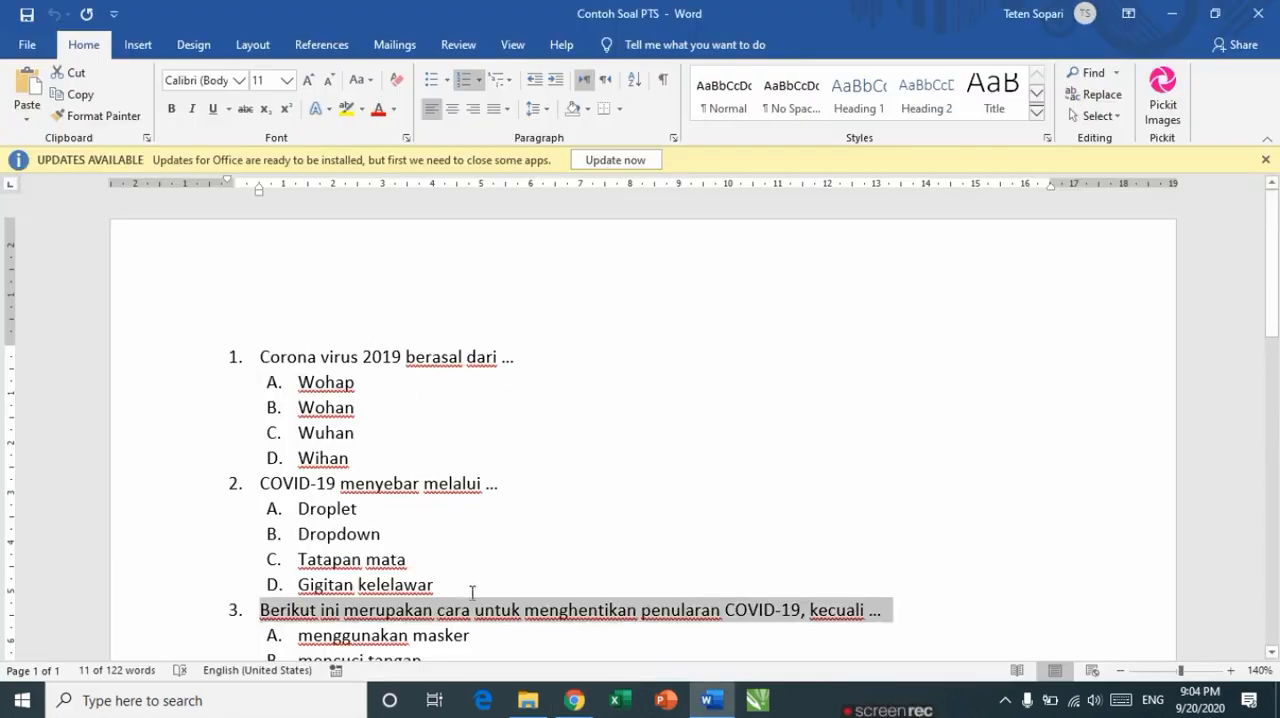
click(555, 508)
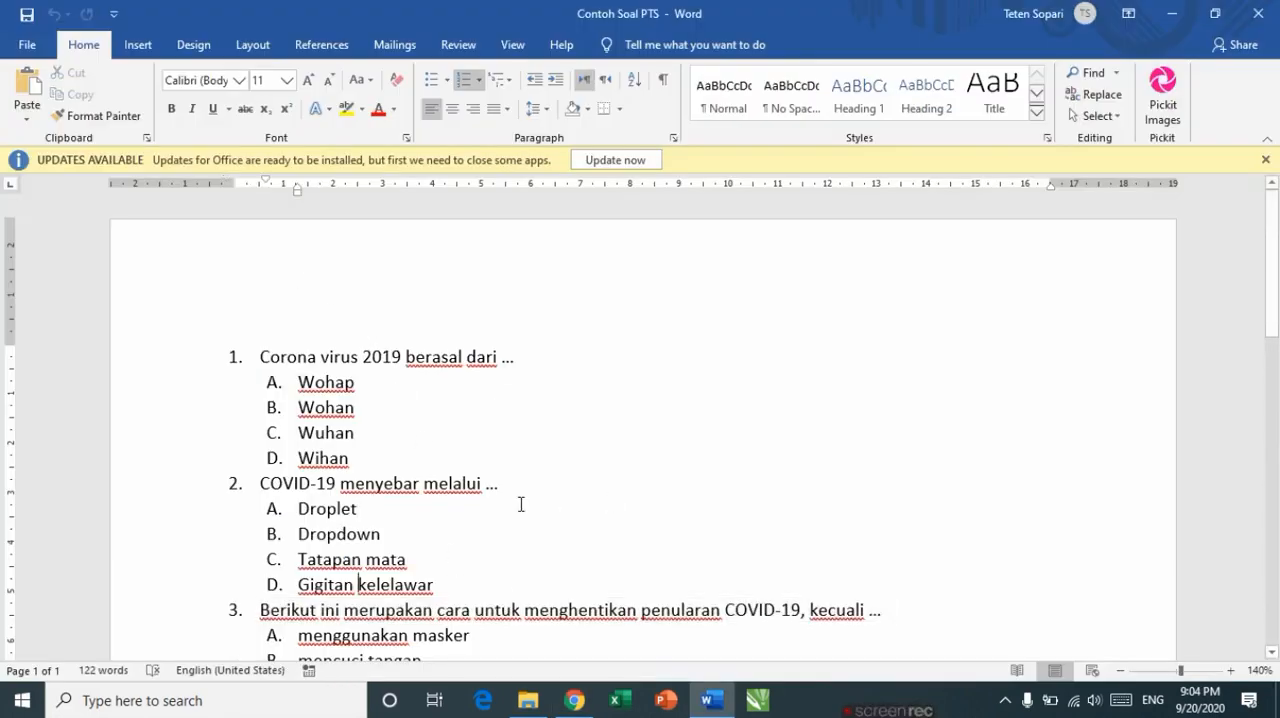
scroll(520, 504, down, 3)
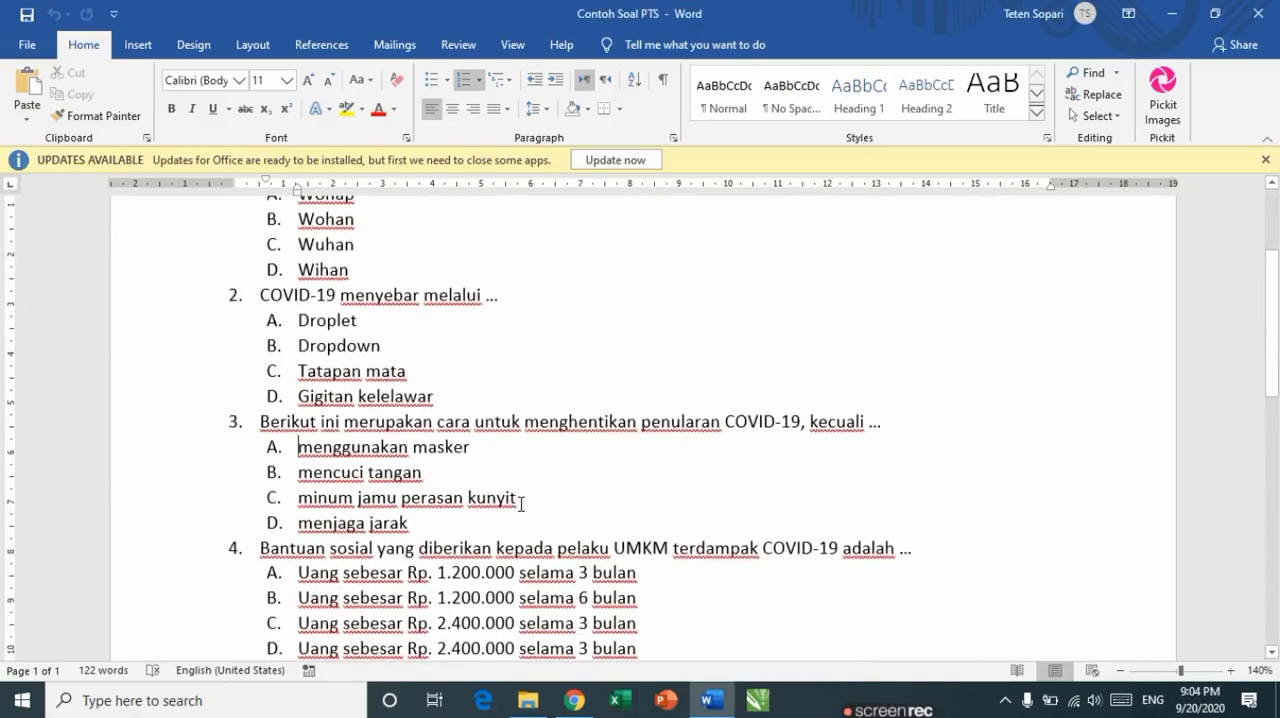
key(ctrl+shift+Right)
key(ctrl+shift+Right)
key(shift+Left)
key(ctrl+c)
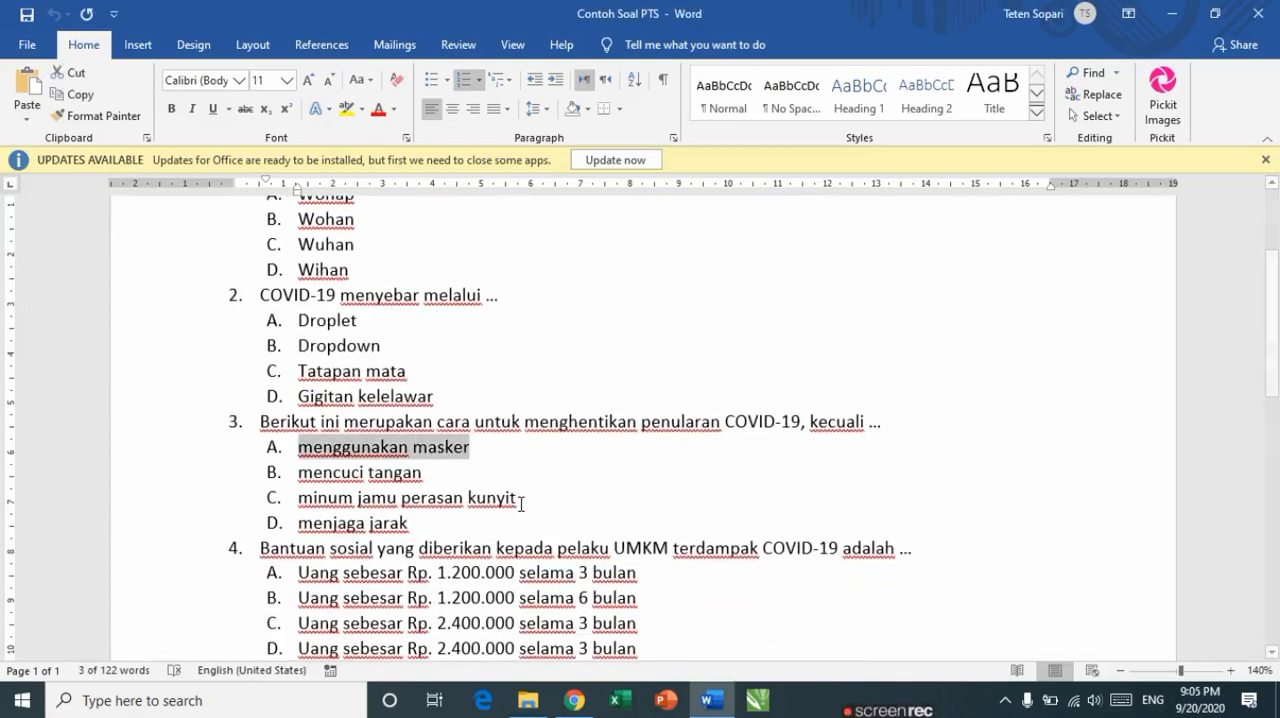
key(alt+Tab)
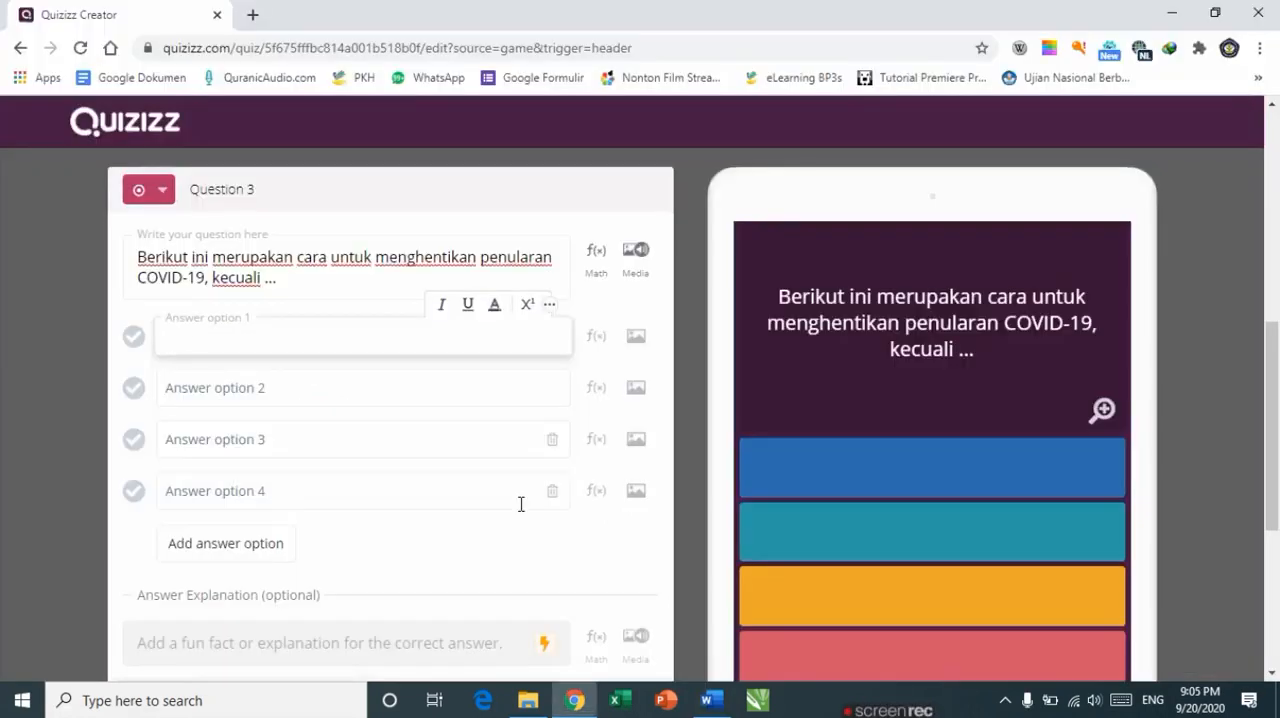
key(ctrl+v)
key(Left)
key(Left)
key(Left)
key(Left)
key(Left)
key(Left)
key(Left)
key(Left)
key(Left)
key(Left)
key(Left)
key(Left)
key(Left)
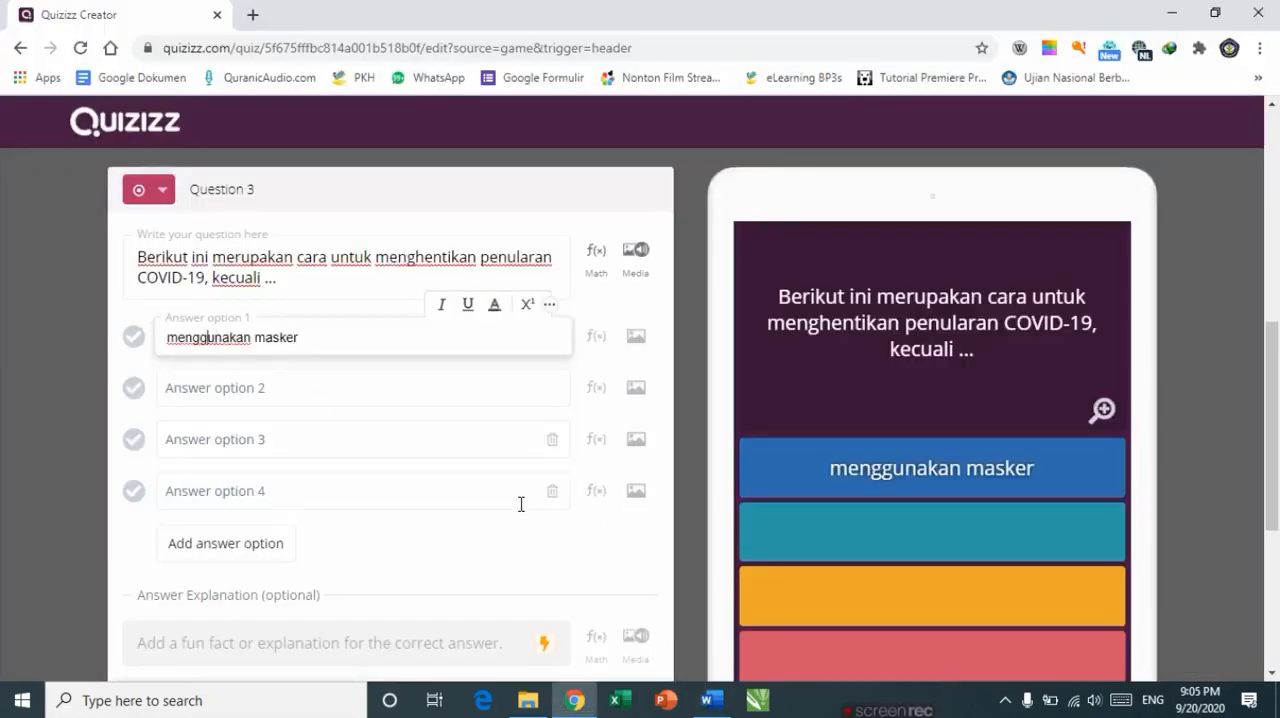
Step: Copy answer B, mencuci tangan, from the document into answer option 2 and delete its list letter
key(alt+Tab)
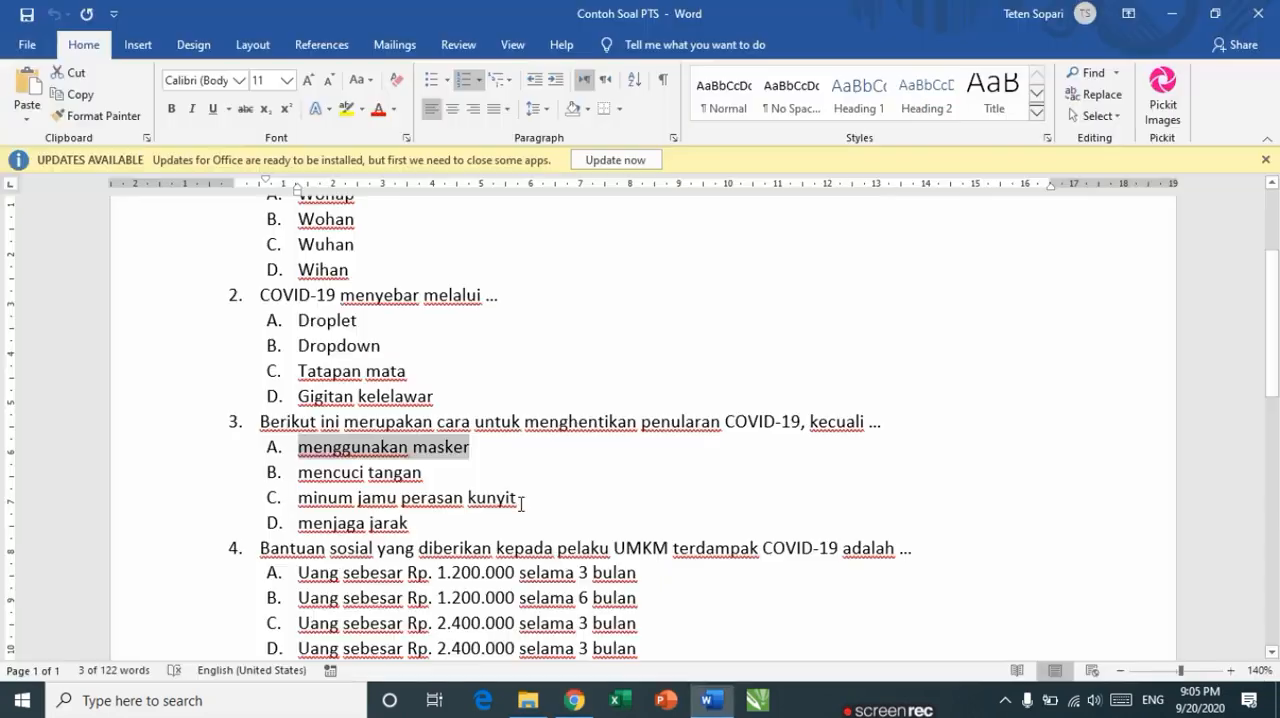
key(Down)
key(ctrl+shift+Left)
key(ctrl+shift+Left)
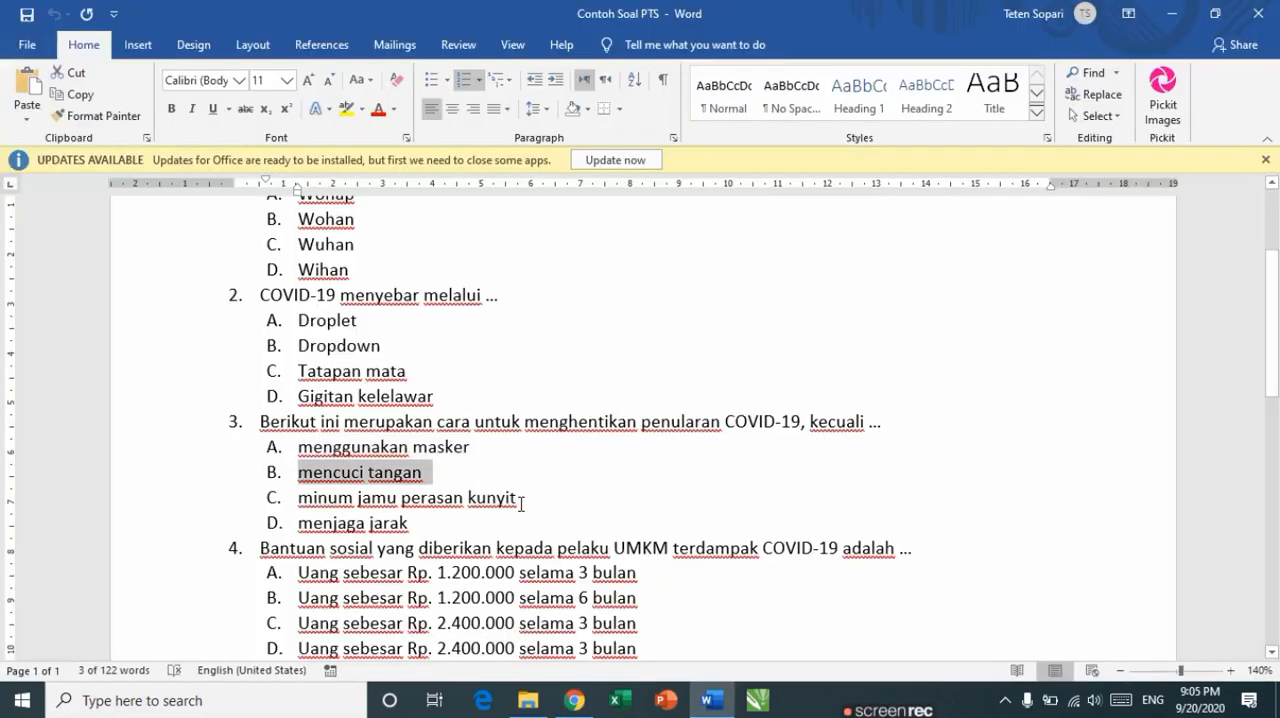
key(alt+Tab)
text(A.	mencuci tangan)
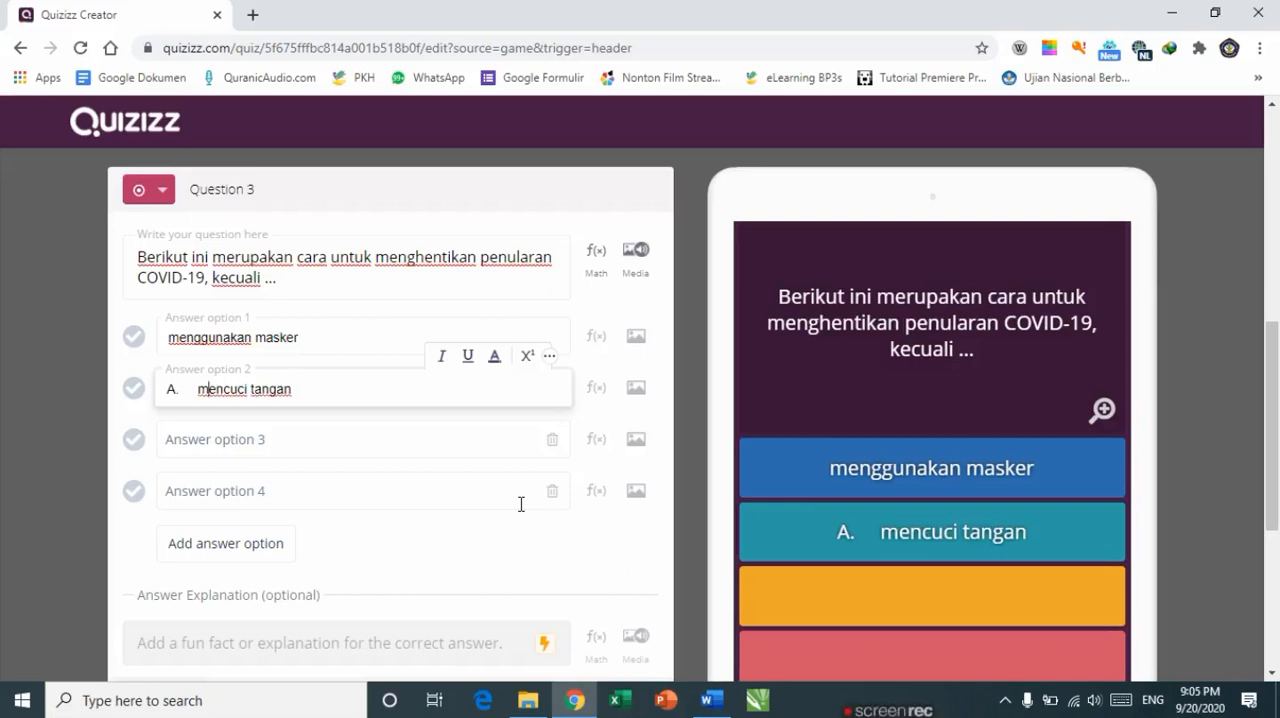
key(BackSpace)
key(BackSpace)
key(BackSpace)
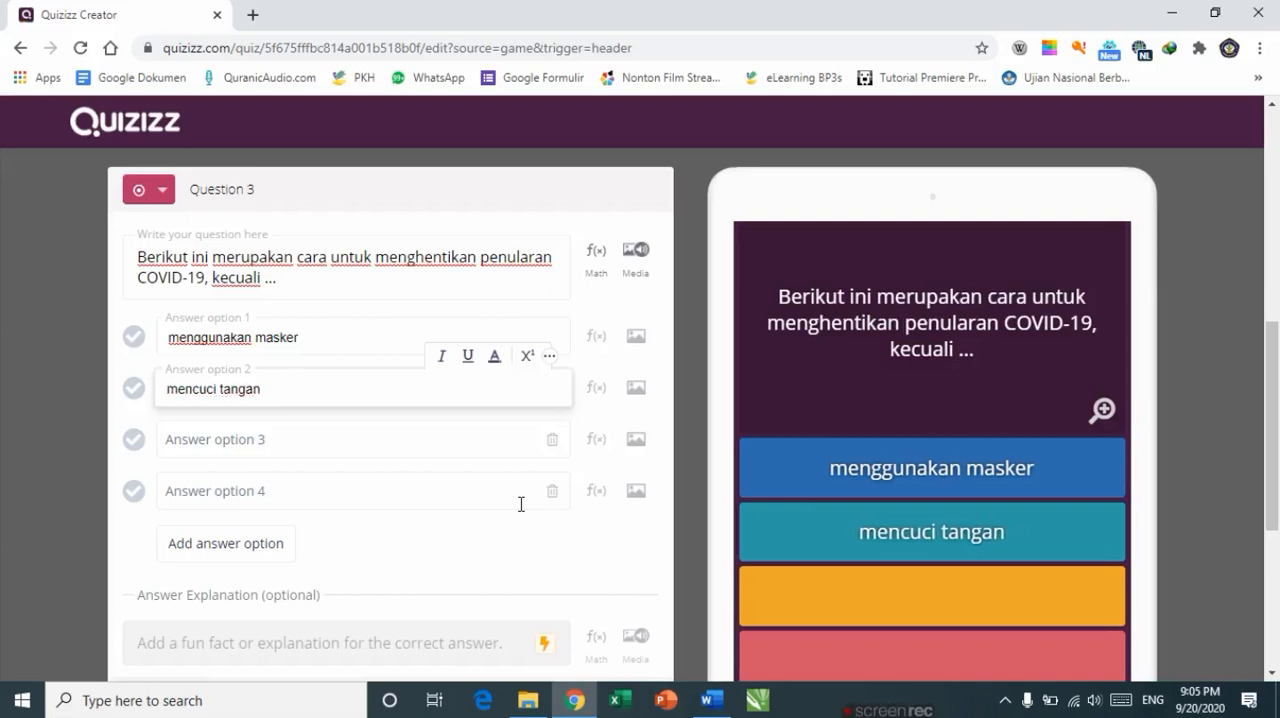
Step: Copy answer C, minum jamu perasan kunyit, from the document into answer option 3
key(Tab)
key(alt+Tab)
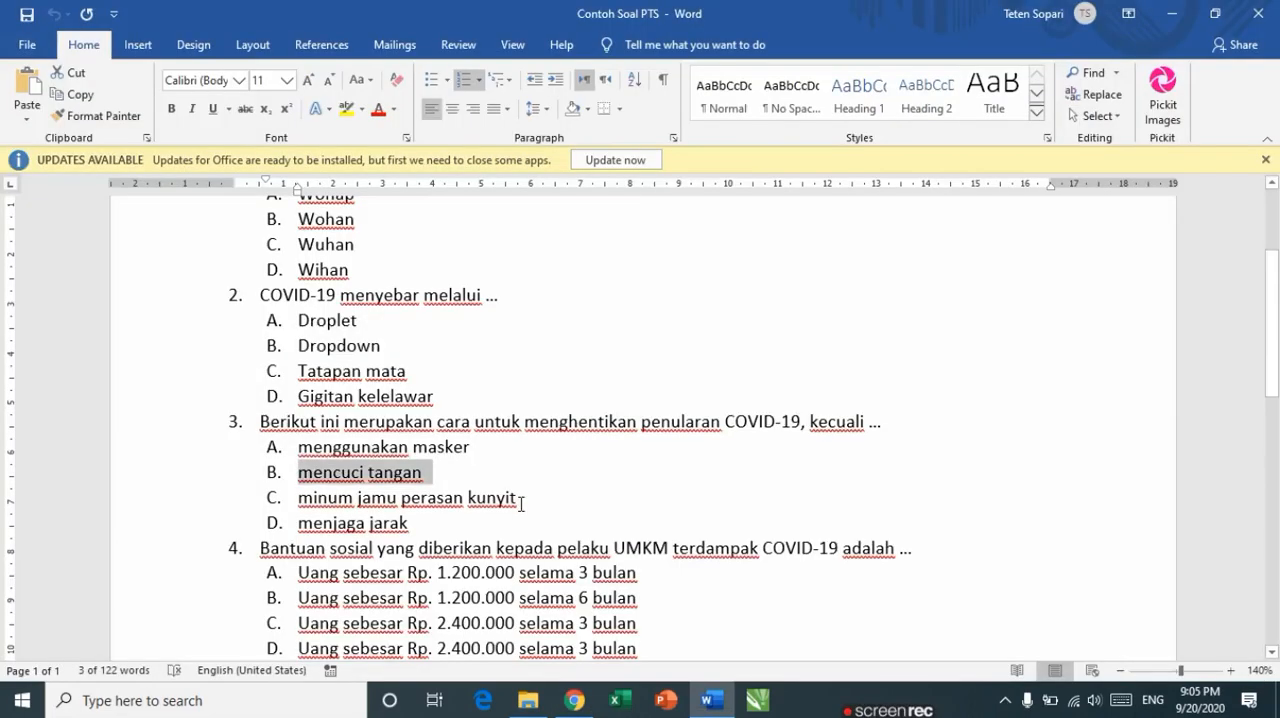
key(Down)
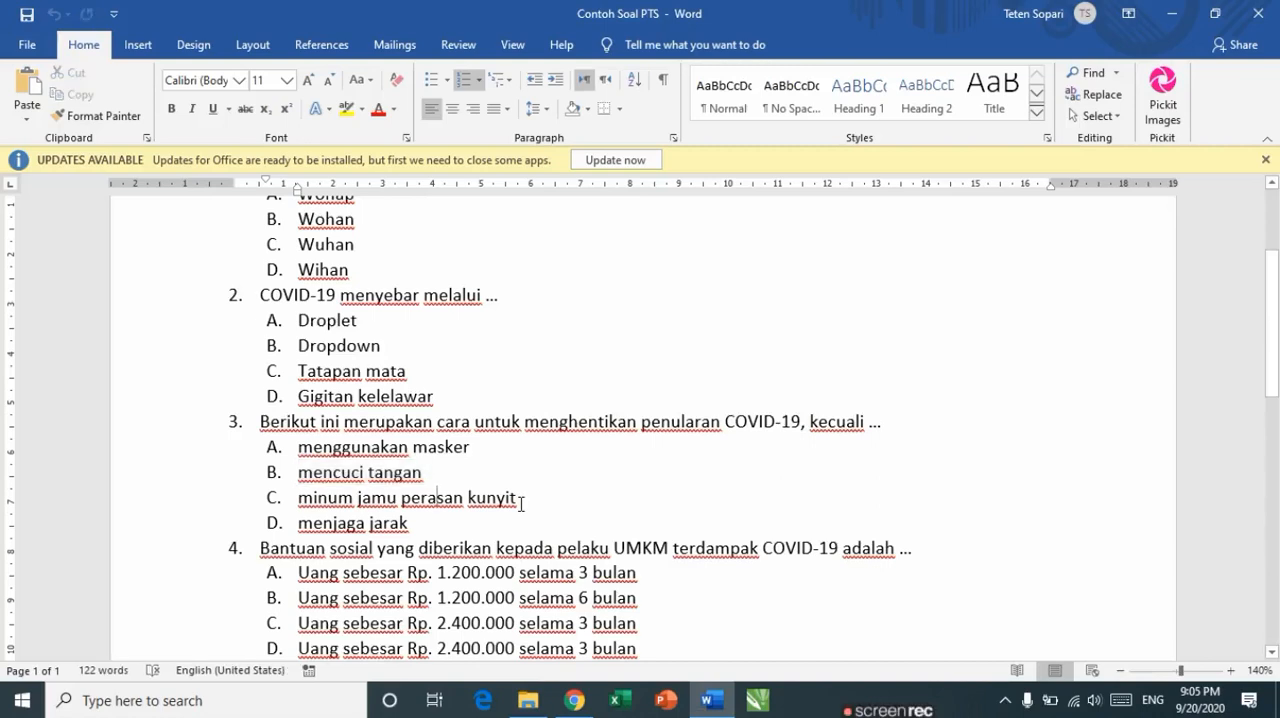
key(Left)
key(Left)
key(Left)
key(Left)
key(Left)
key(Left)
key(Left)
key(Left)
key(Left)
key(Left)
key(ctrl+shift+Right)
key(ctrl+shift+Right)
key(ctrl+shift+Right)
key(ctrl+shift+Right)
key(ctrl+c)
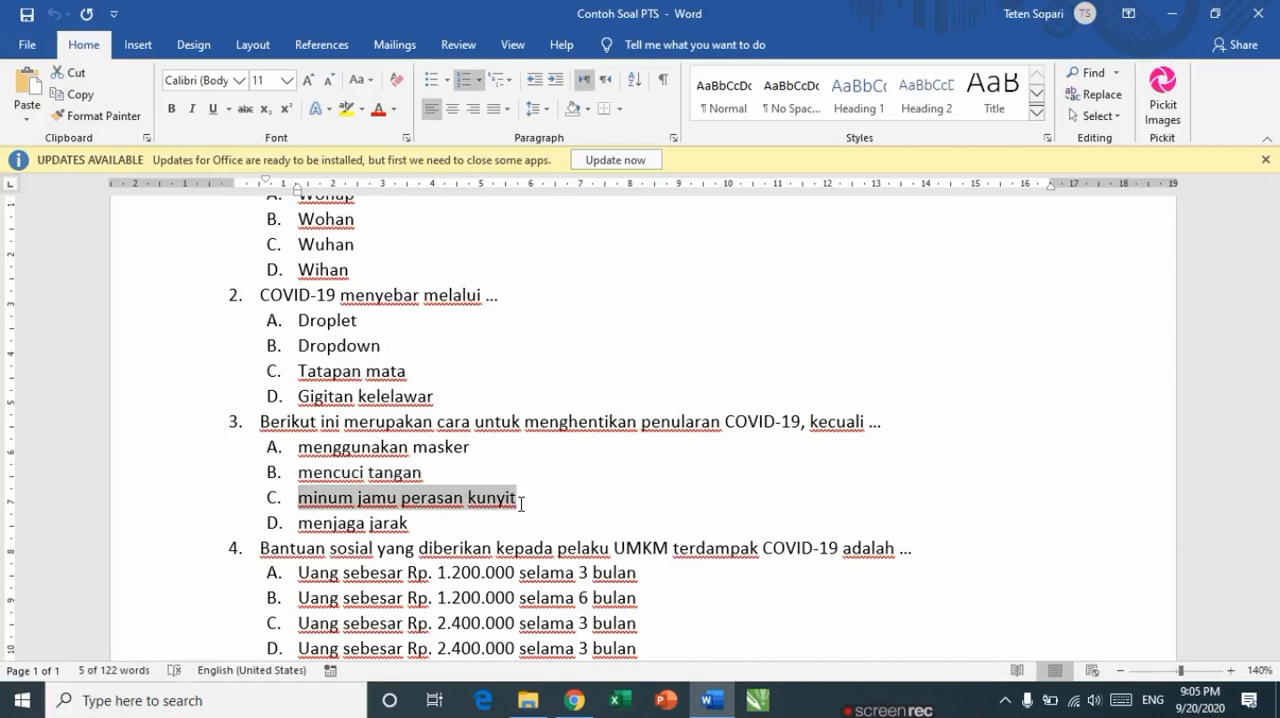
key(alt+Tab)
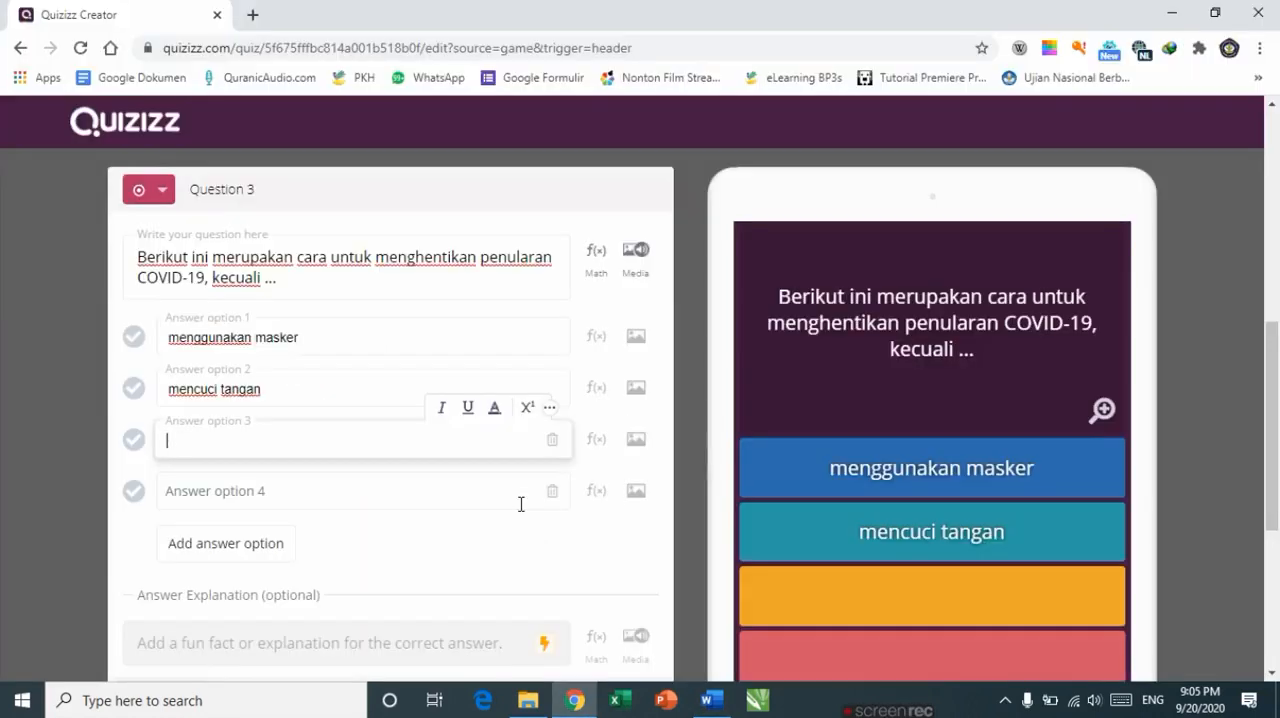
key(ctrl+v)
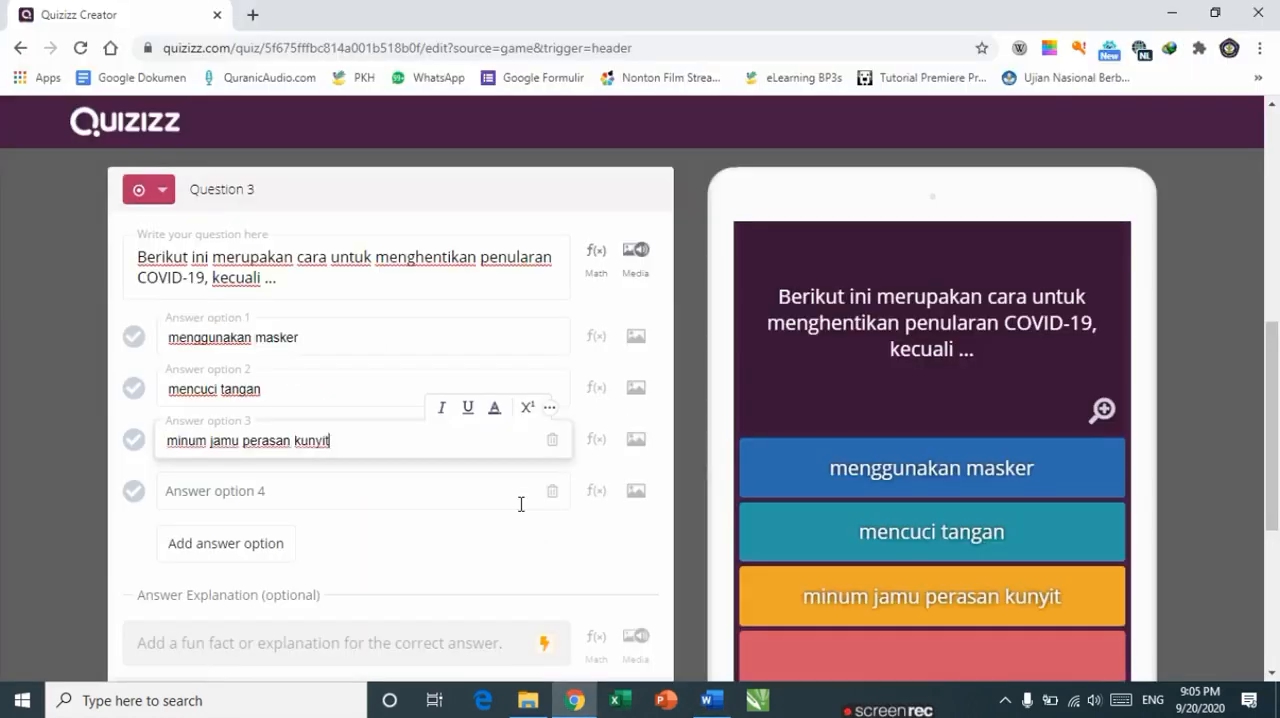
Step: Copy answer D, menjaga jarak, from the document into answer option 4 and delete its list letter
click(521, 504)
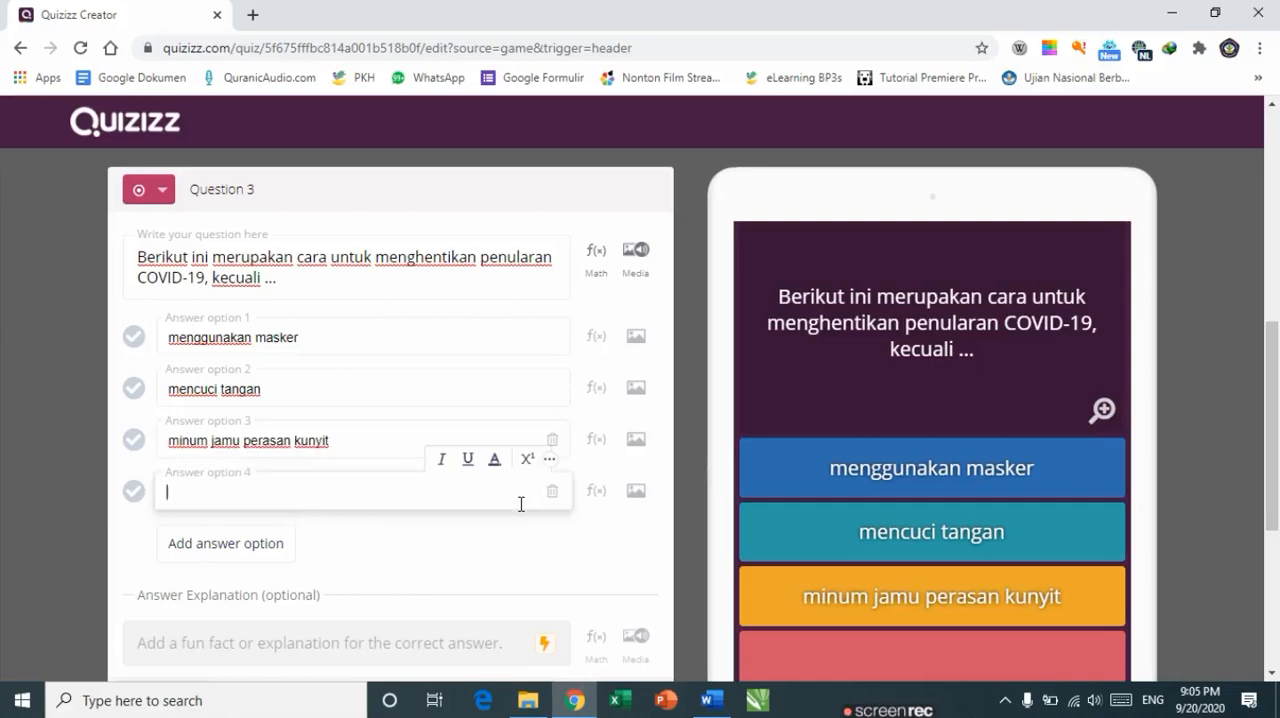
key(alt+Tab)
key(Down)
key(ctrl+shift+Left)
key(ctrl+shift+Left)
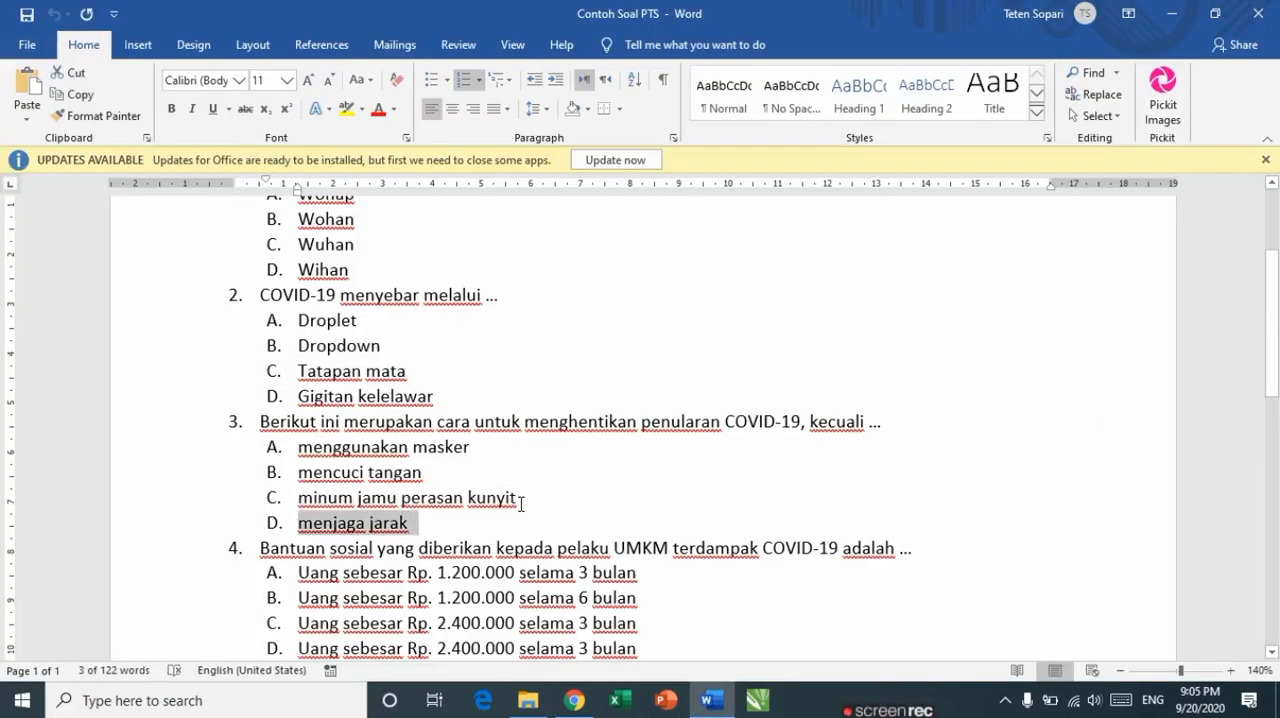
key(alt+Tab)
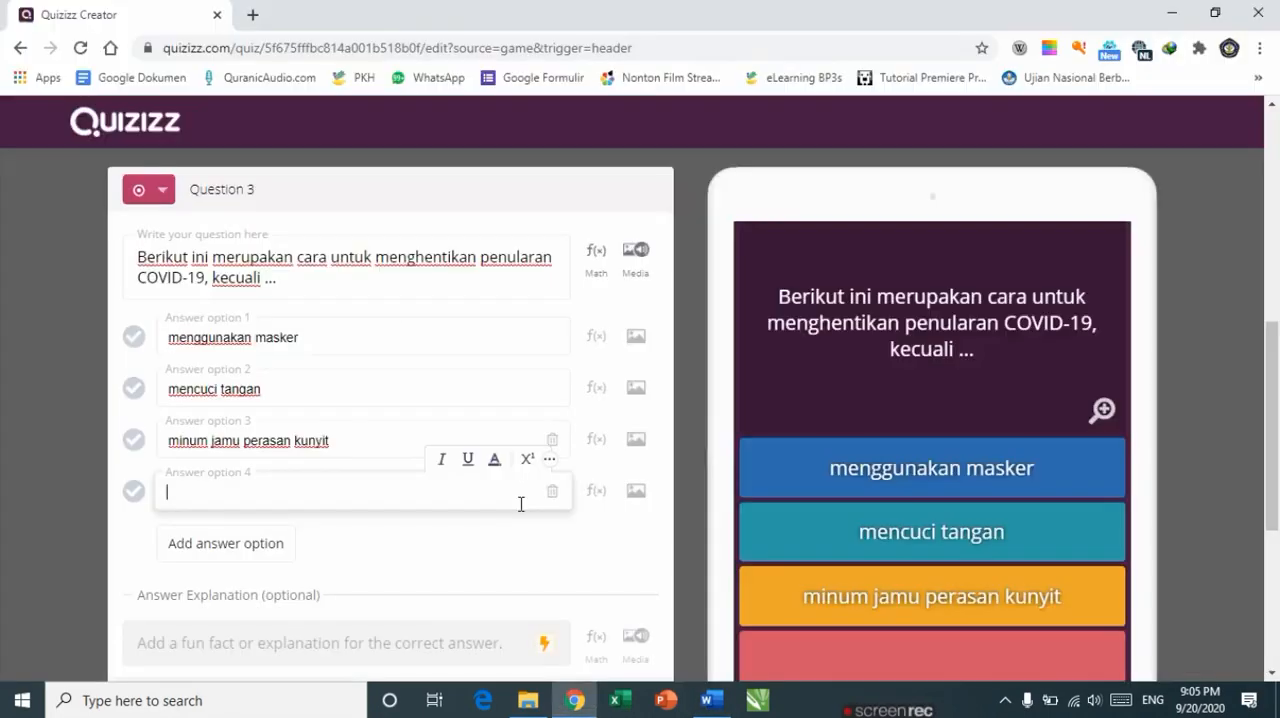
text(A.	menjaga jarak)
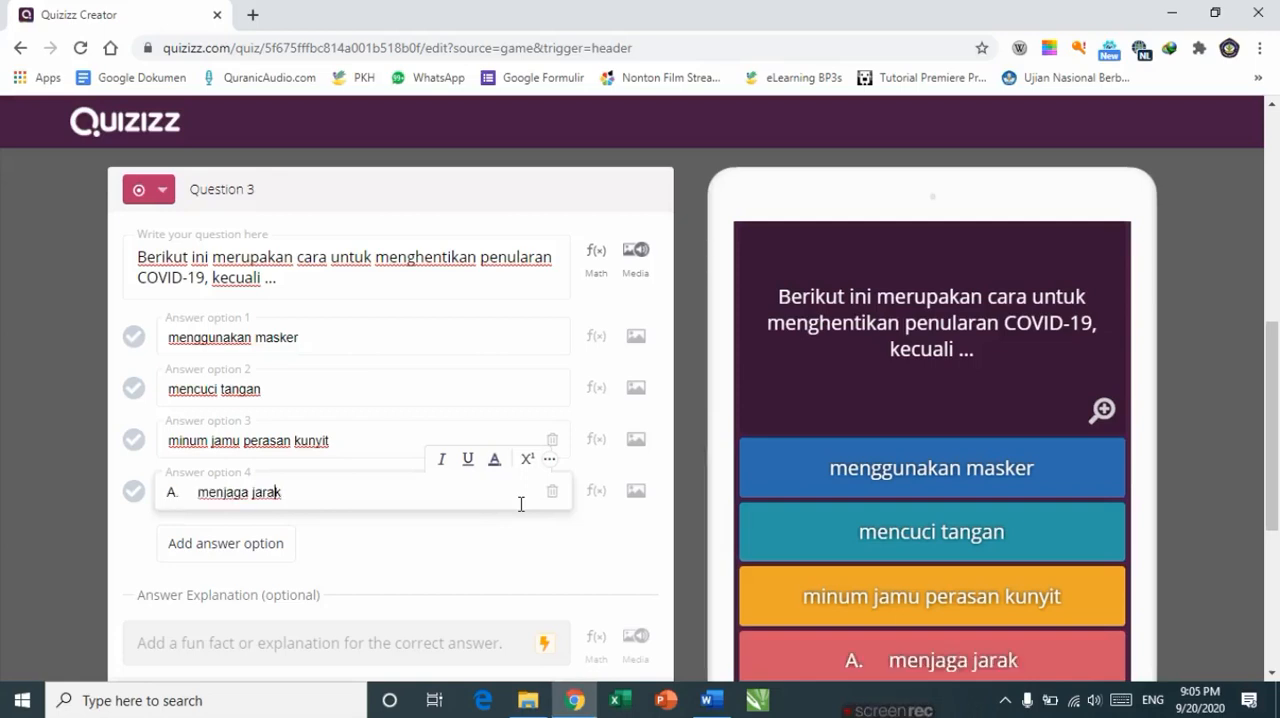
key(BackSpace)
key(BackSpace)
key(BackSpace)
key(BackSpace)
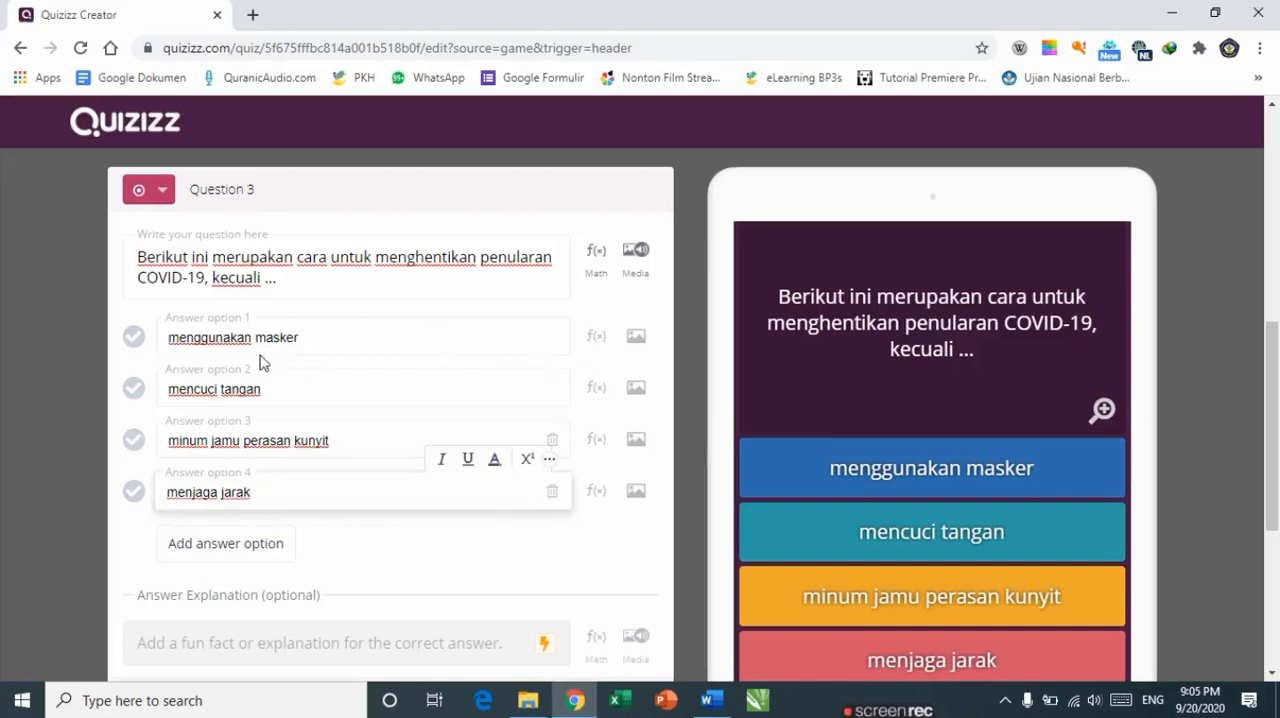
Step: Mark minum jamu perasan kunyit as the correct answer and set the question's time limit to 60 Seconds
scroll(200, 400, down, 1)
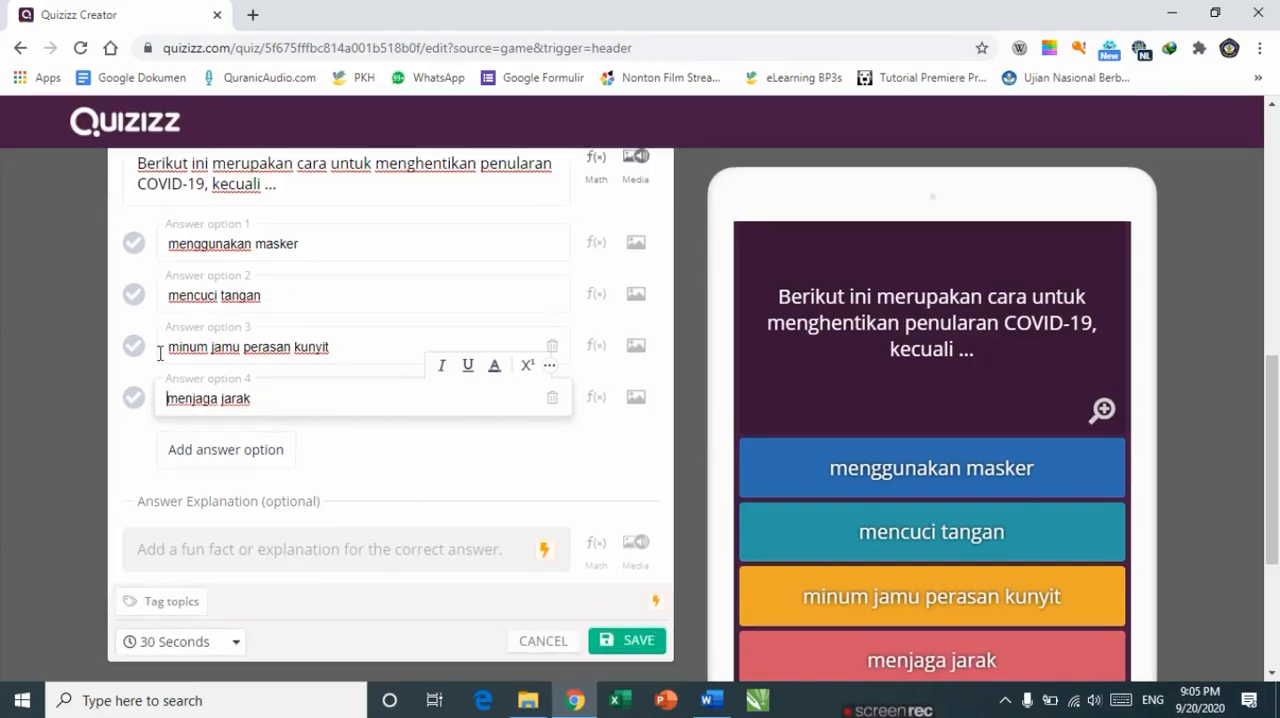
click(134, 346)
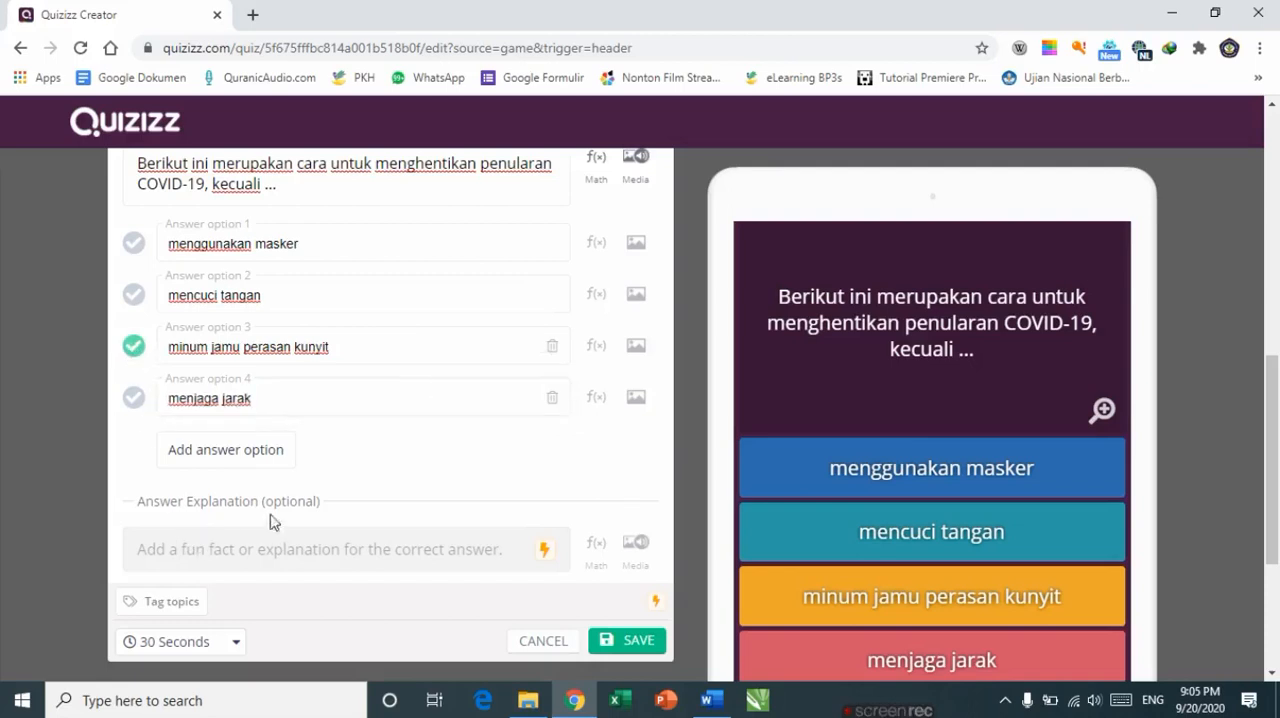
scroll(275, 530, down, 1)
click(200, 547)
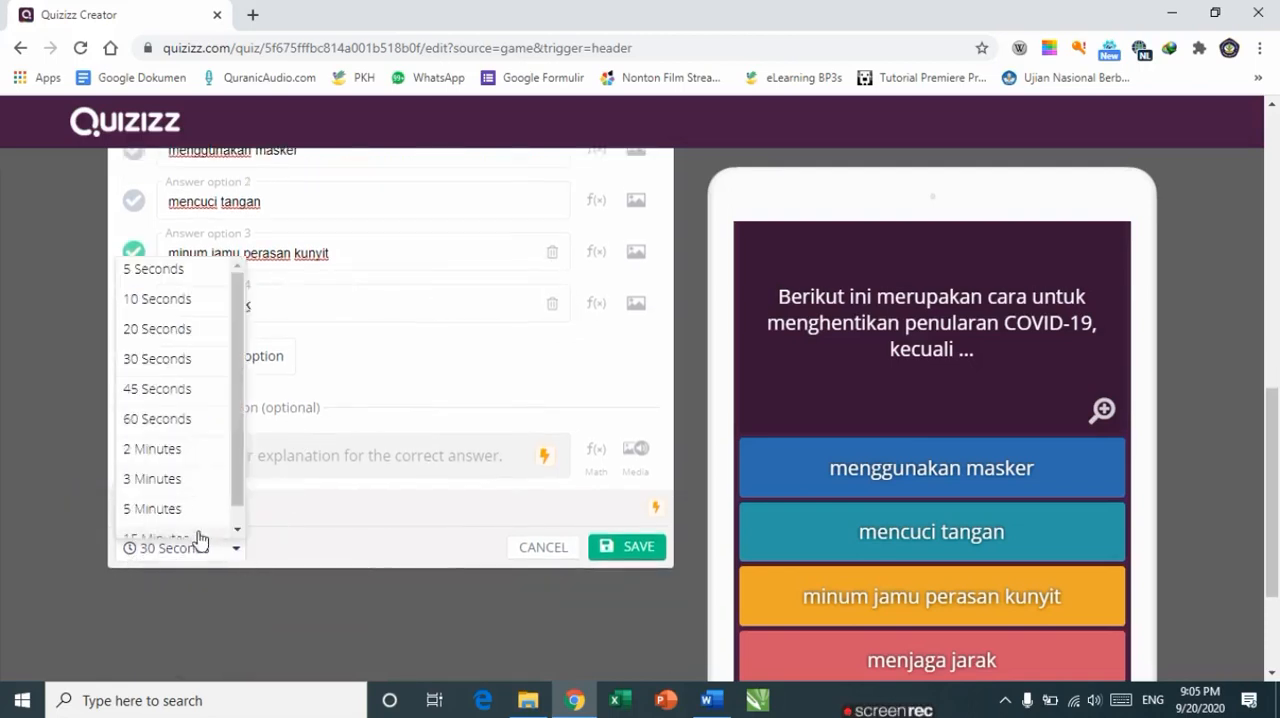
click(150, 420)
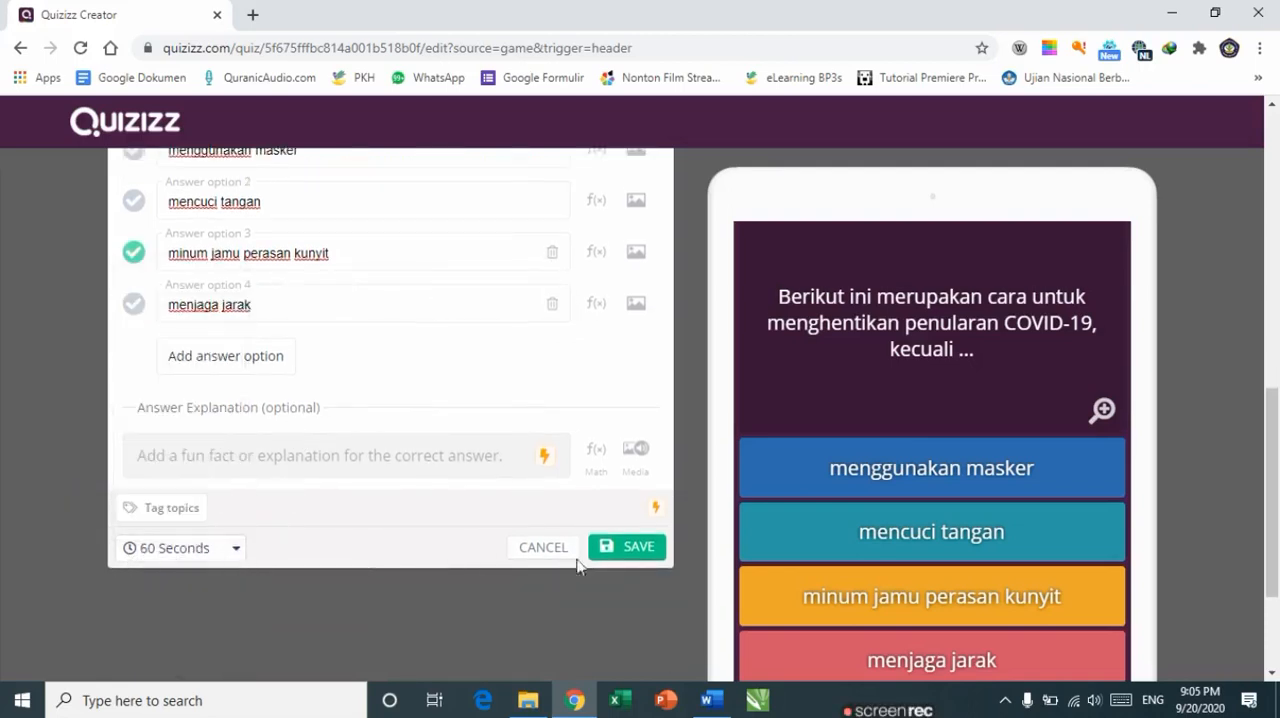
Step: Save question 3 and add a new multiple-choice question 4
click(607, 547)
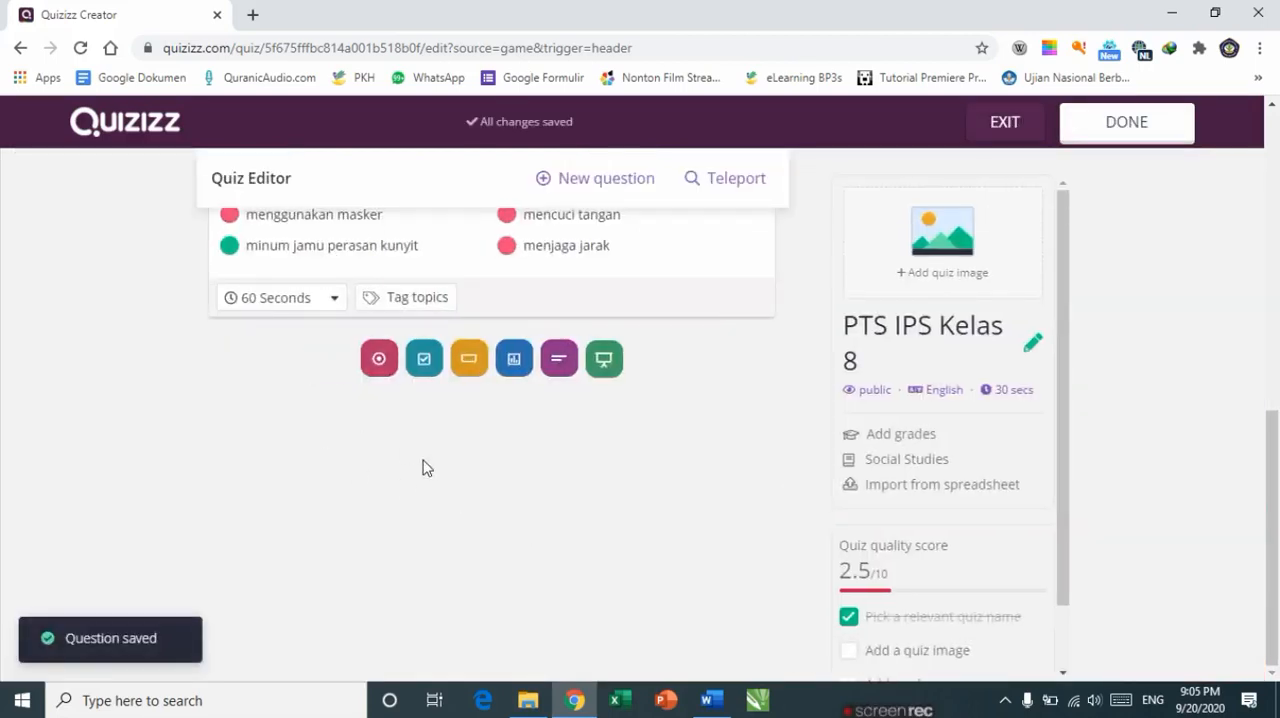
scroll(440, 460, up, 3)
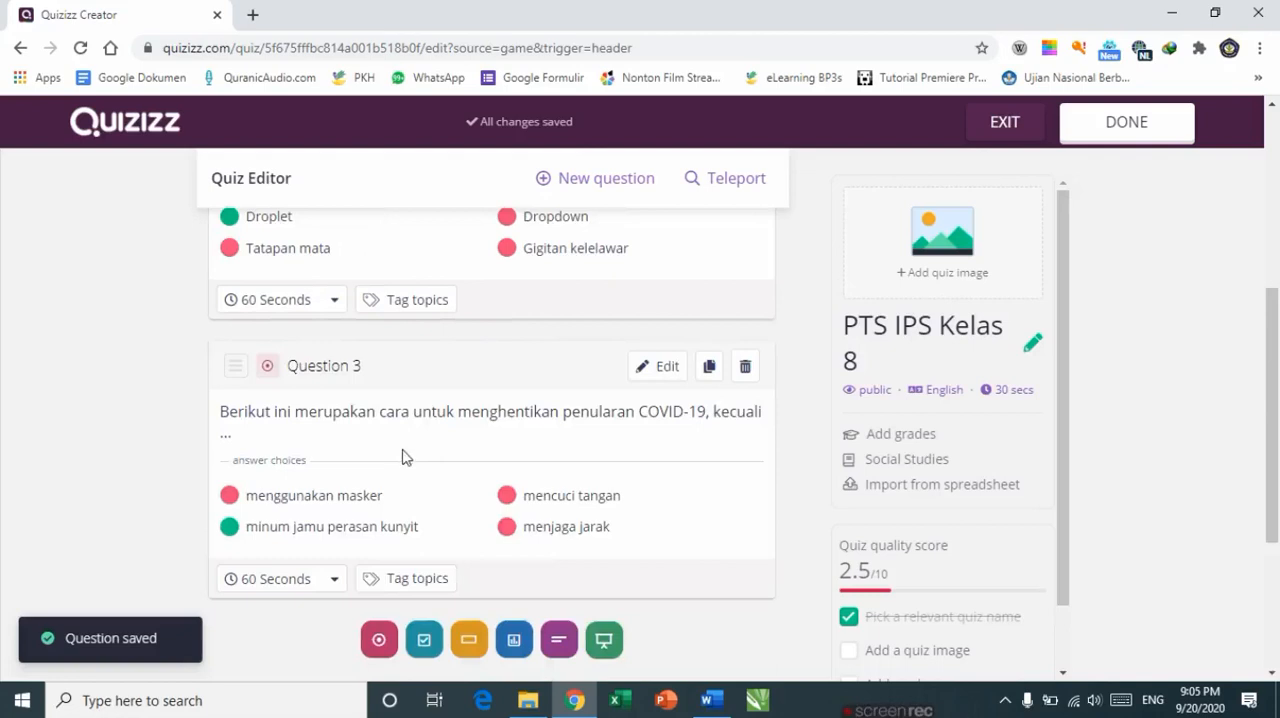
scroll(360, 410, down, 3)
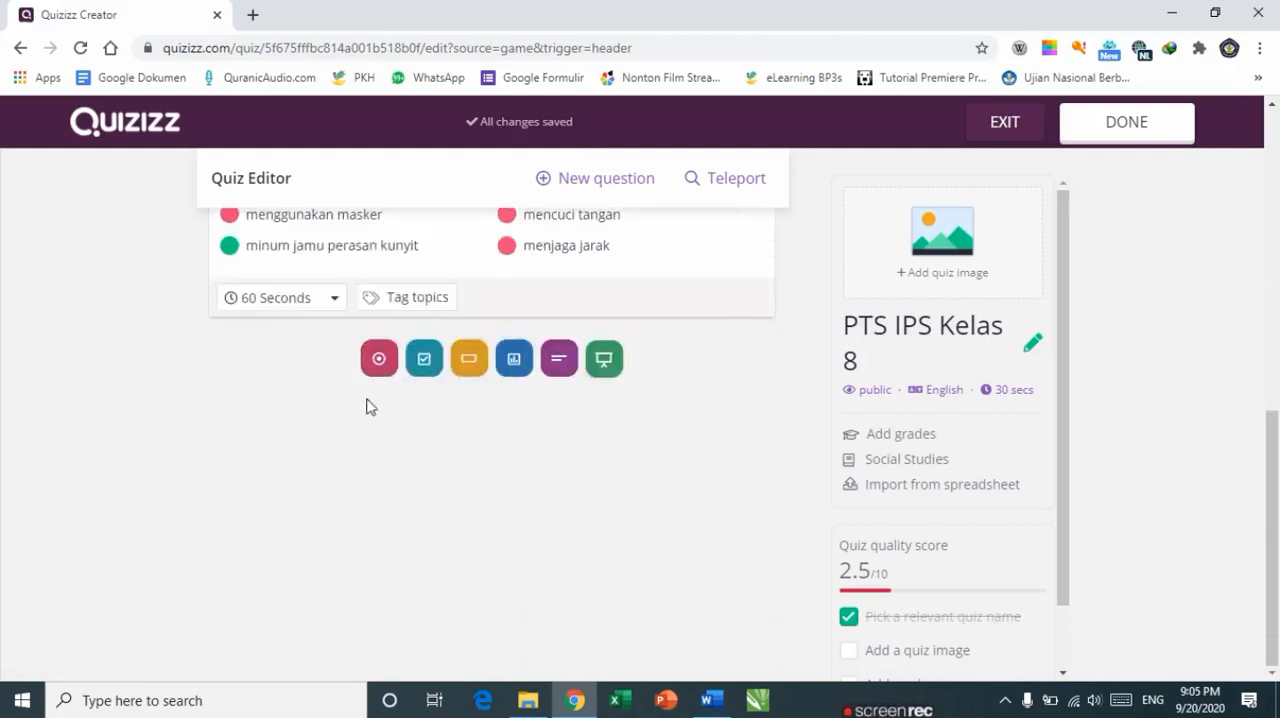
click(380, 368)
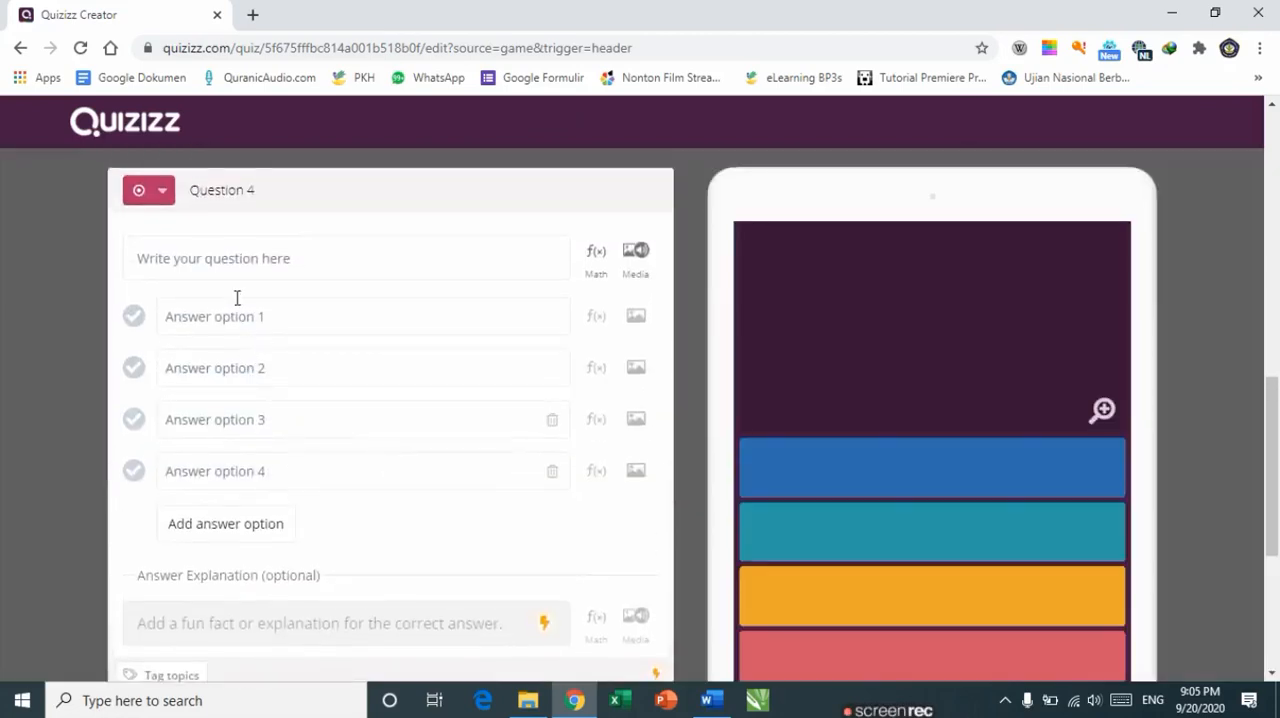
Step: Copy question 4, Bantuan sosial yang diberikan kepada pelaku UMKM terdampak COVID-19 adalah ..., from the document into the question field
click(256, 245)
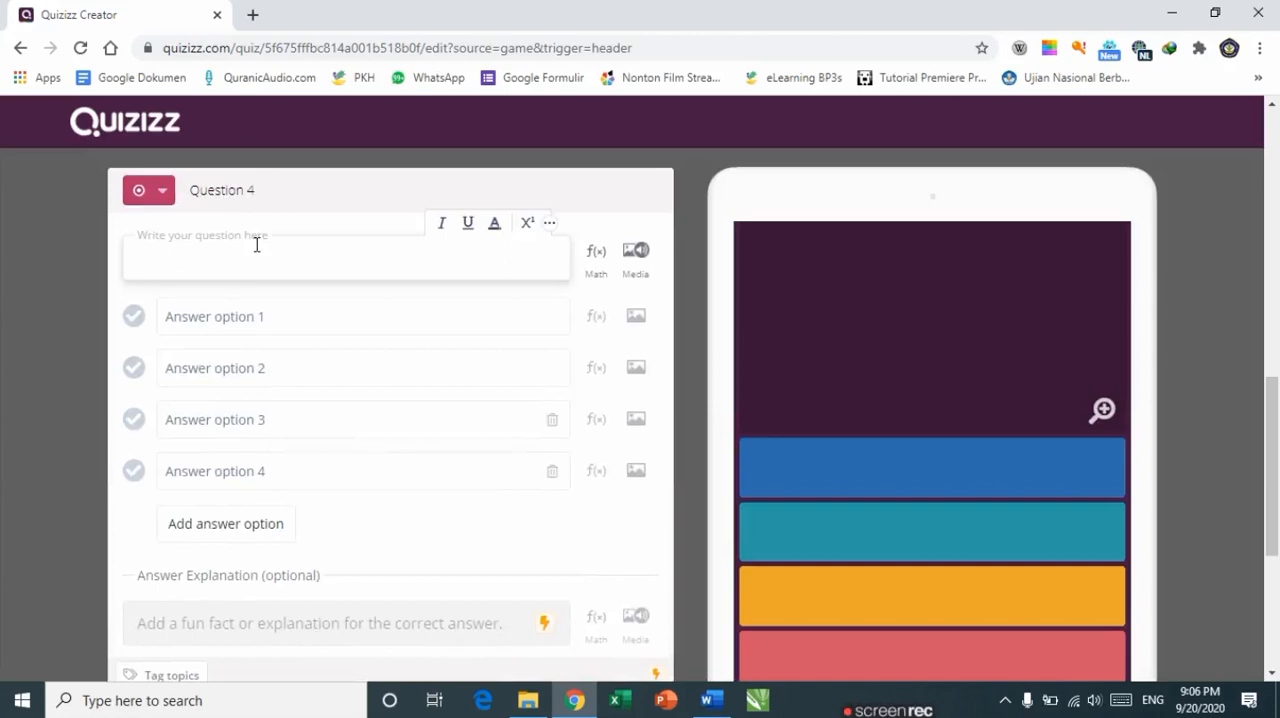
key(alt+Tab)
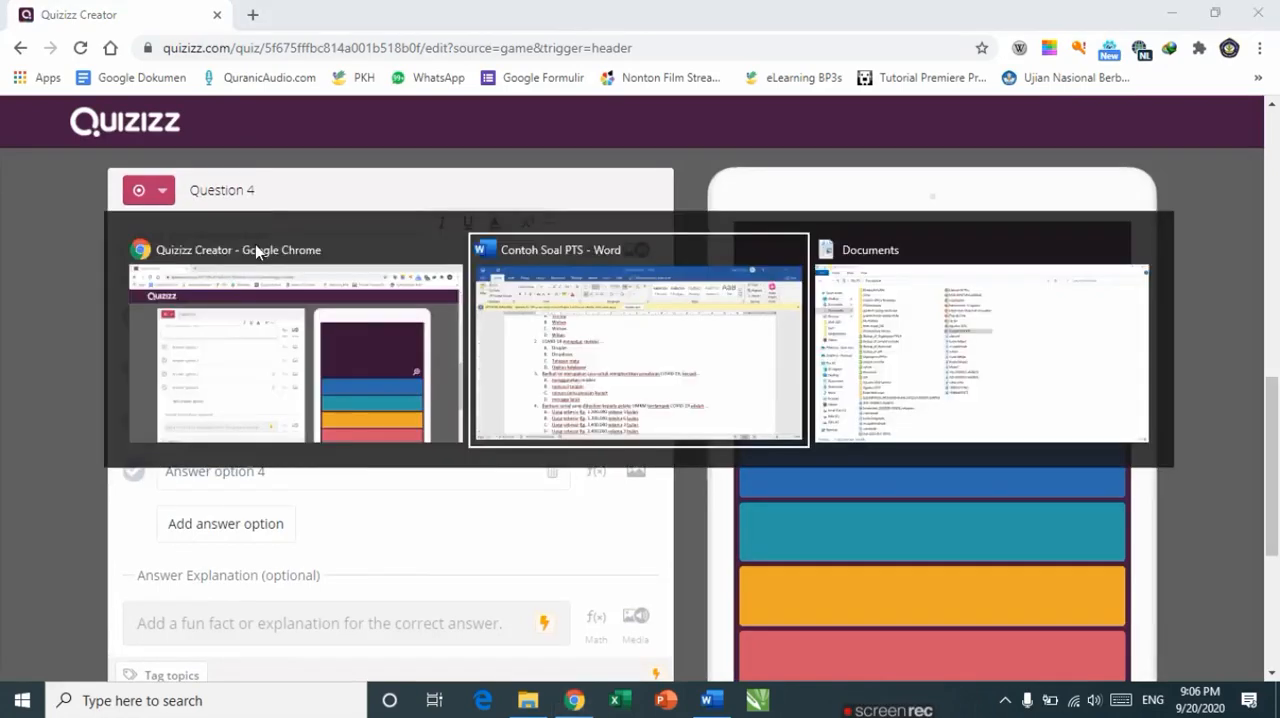
click(262, 553)
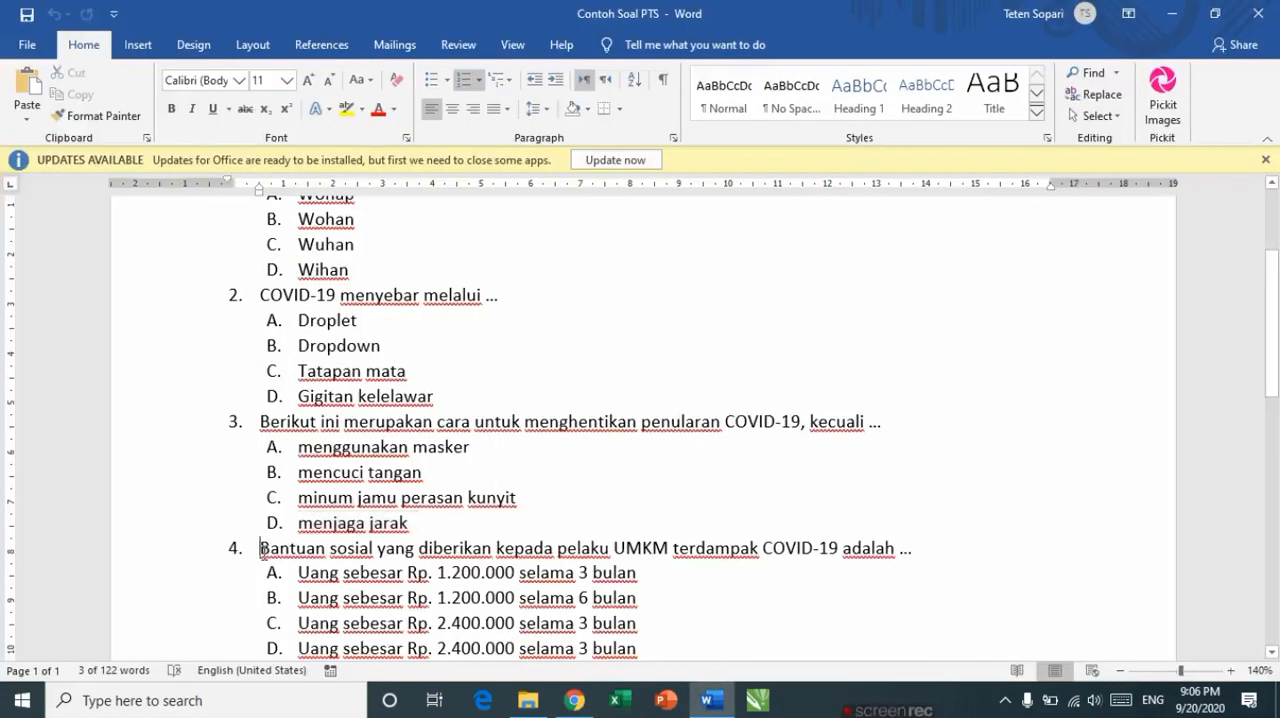
key(ctrl+shift+Right)
key(ctrl+shift+Right)
key(ctrl+shift+Right)
key(ctrl+shift+Right)
key(ctrl+shift+Right)
key(ctrl+shift+Right)
key(ctrl+shift+Right)
key(ctrl+shift+Right)
key(ctrl+shift+Right)
key(ctrl+shift+Right)
key(ctrl+shift+Right)
key(ctrl+shift+Right)
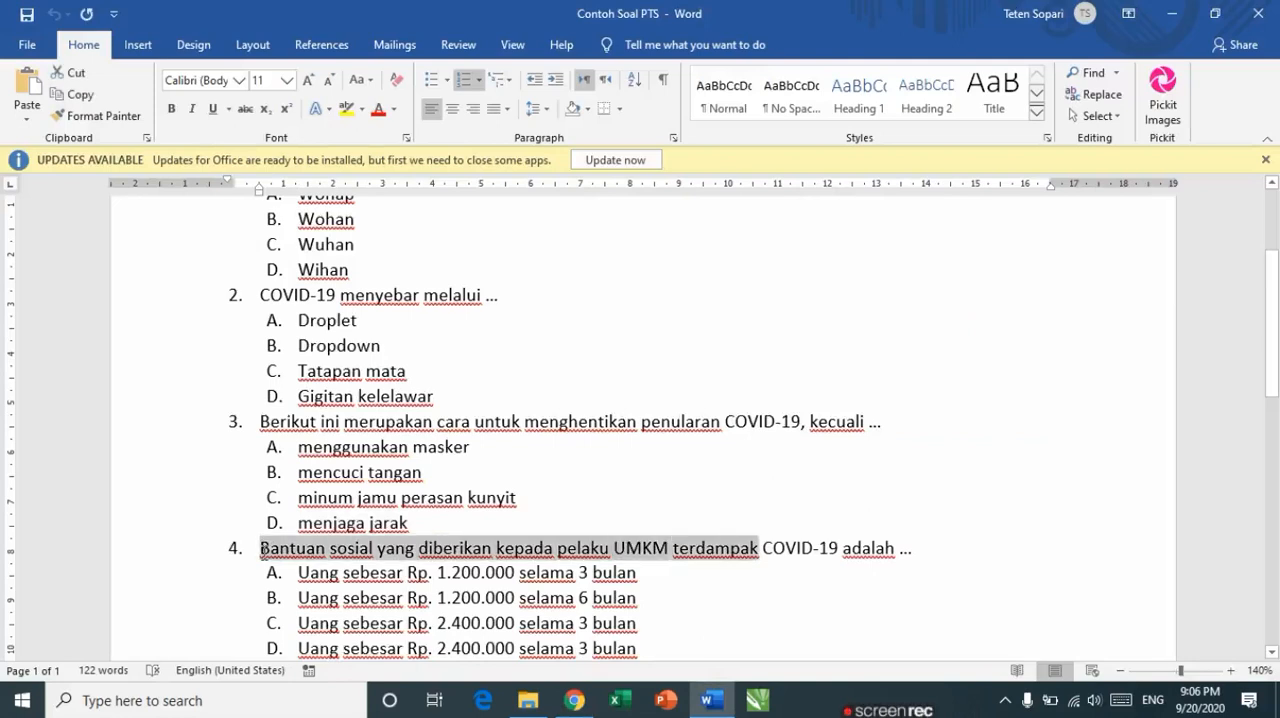
key(ctrl+shift+Right)
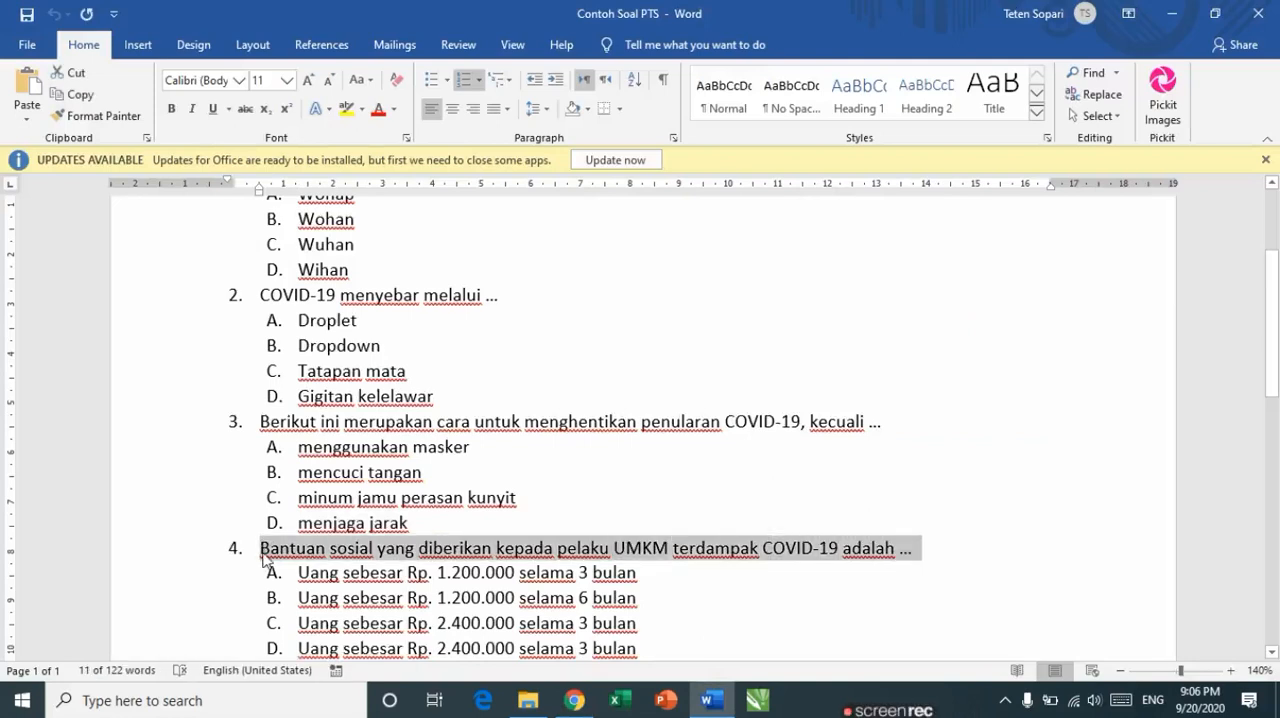
key(shift+Left)
key(ctrl+c)
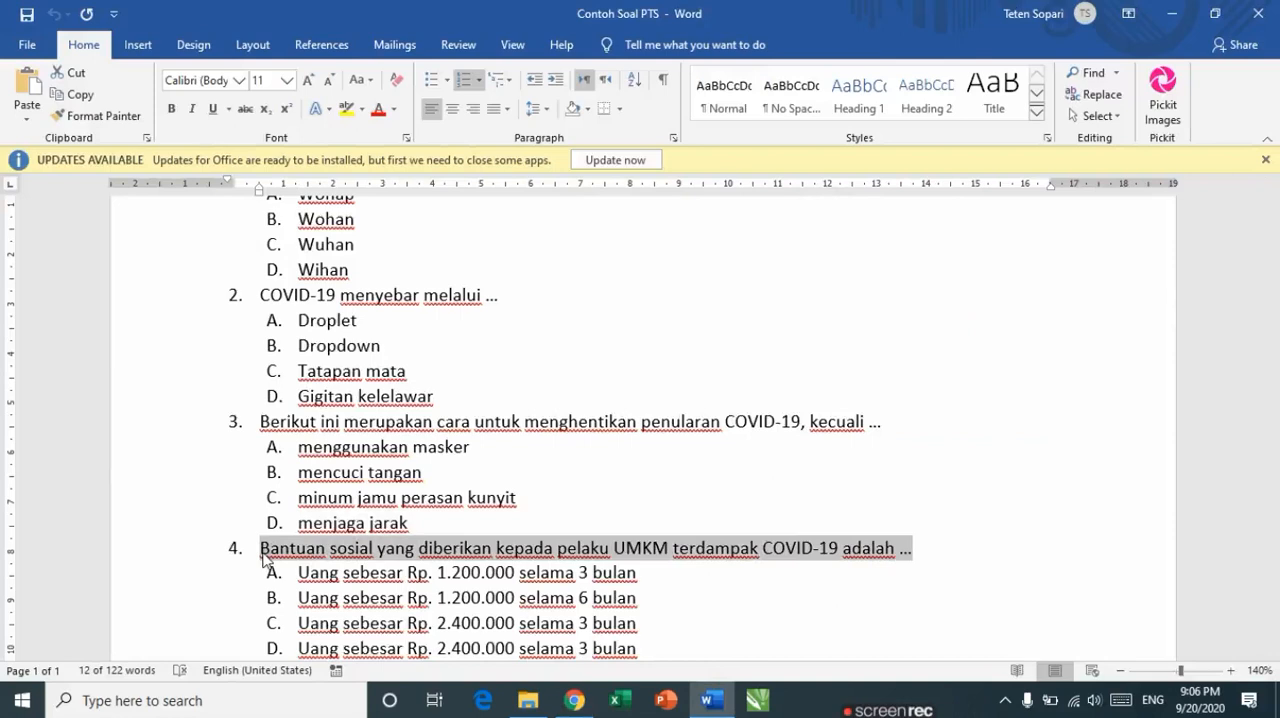
key(alt+Tab)
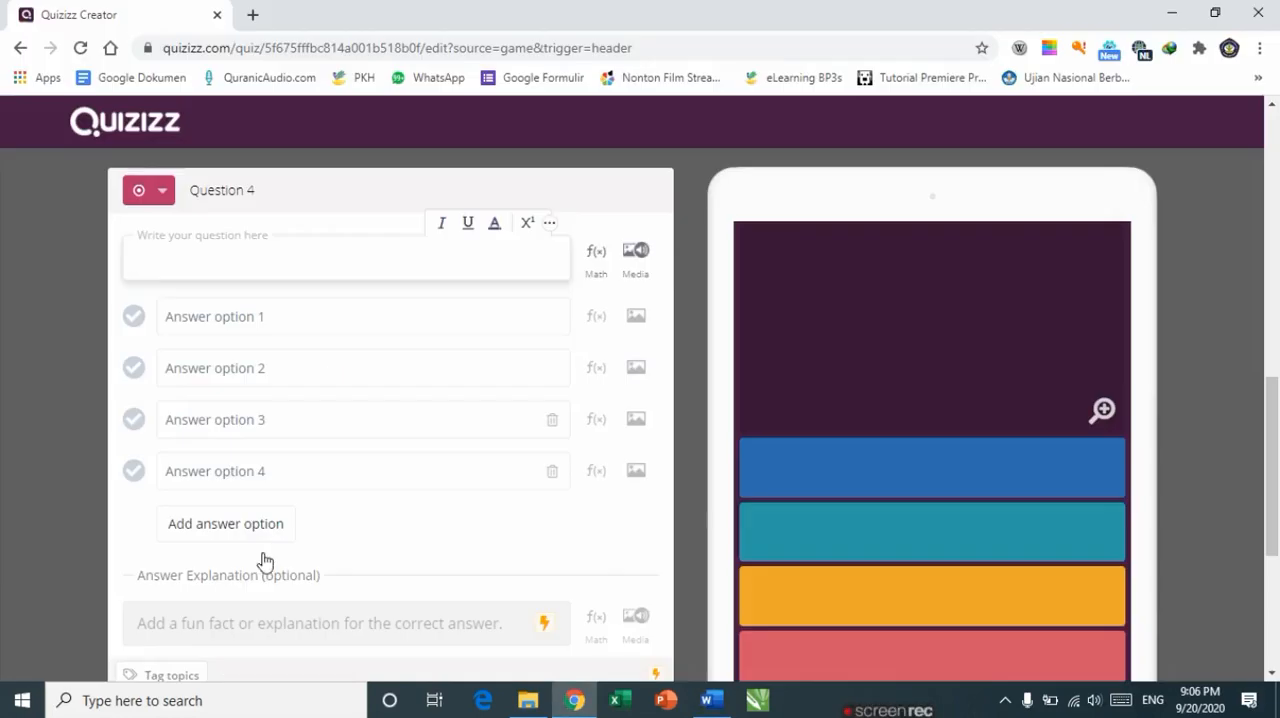
key(ctrl+v)
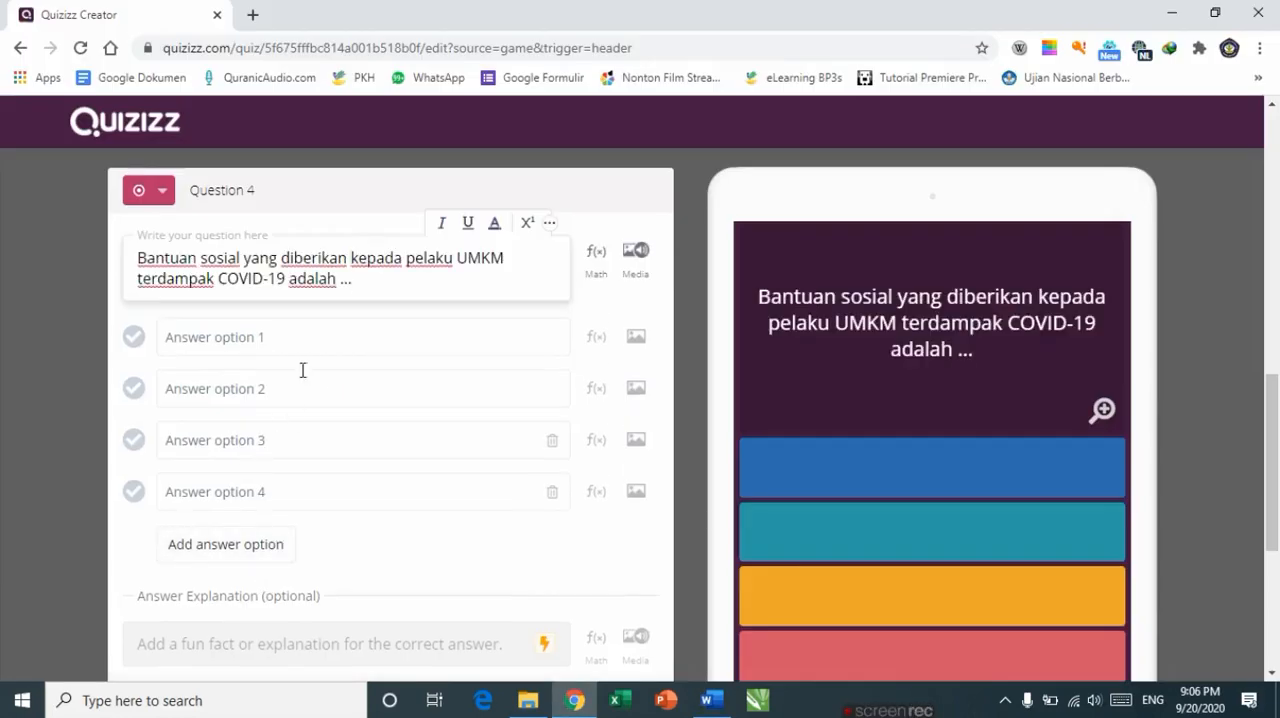
Step: Copy all four answer choices of question 4 from the document and paste them into answer option 1
key(alt+Tab)
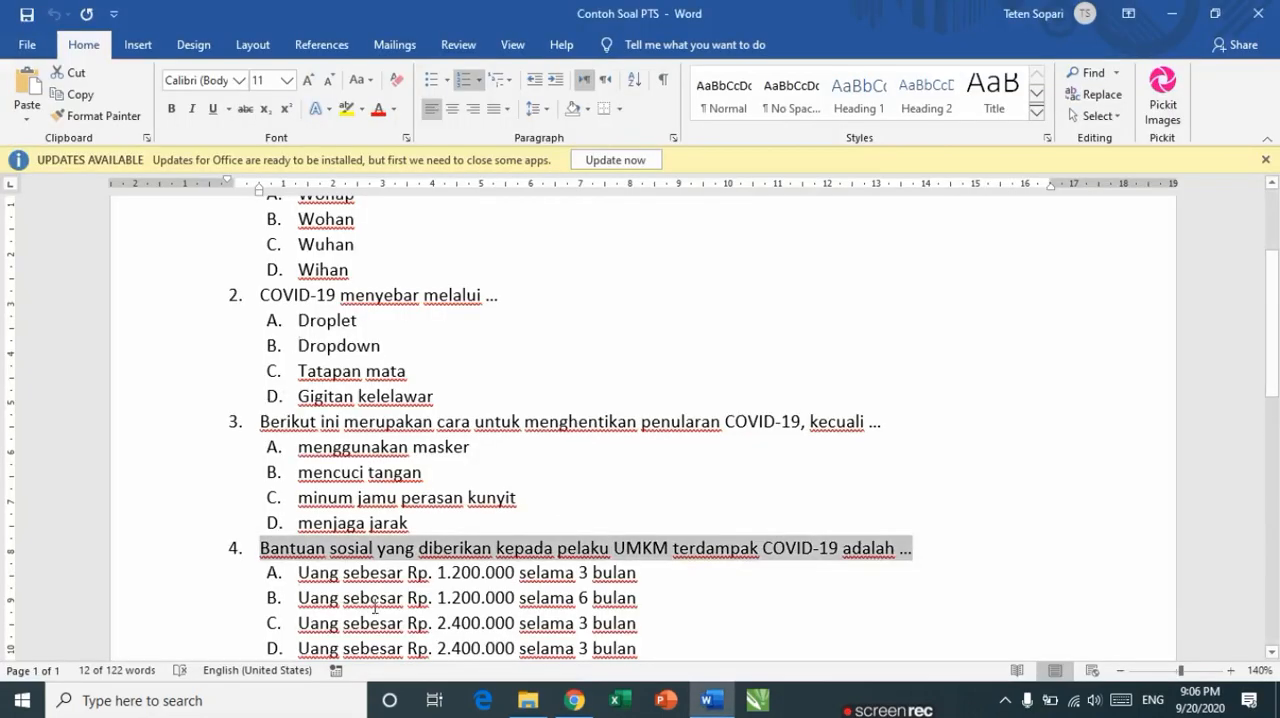
click(643, 568)
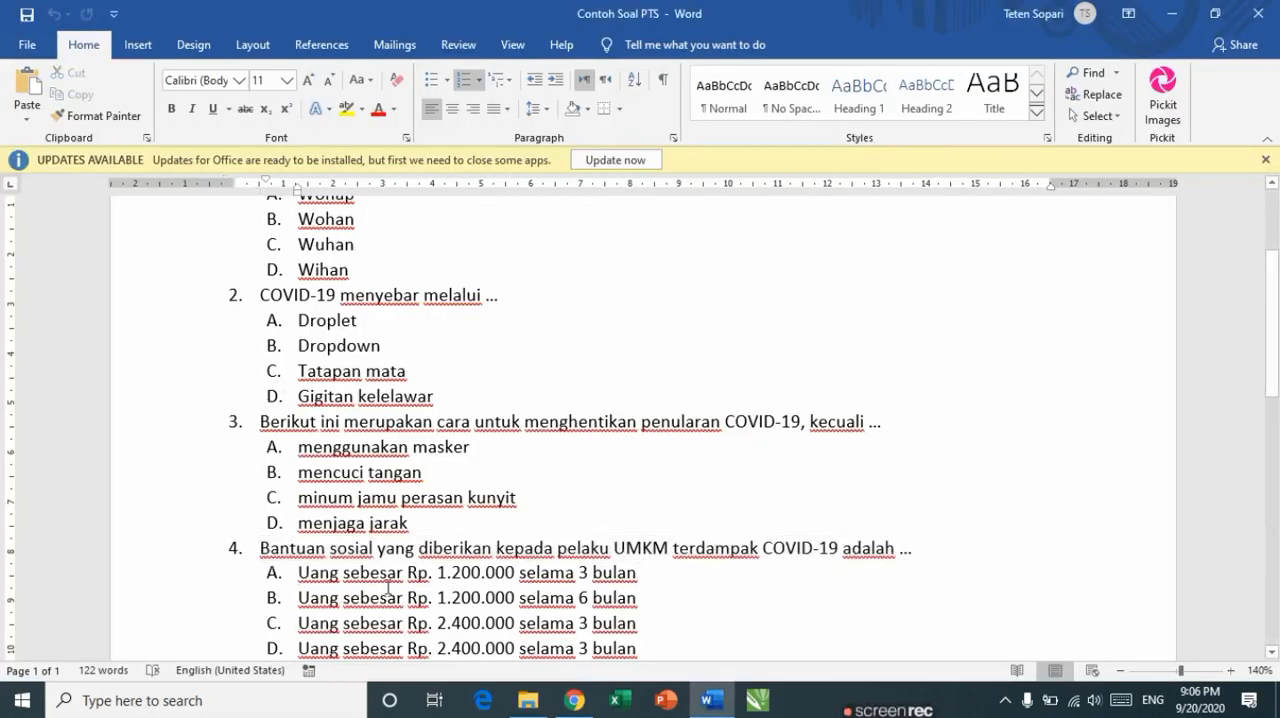
scroll(388, 588, down, 1)
drag(298, 510, 646, 590)
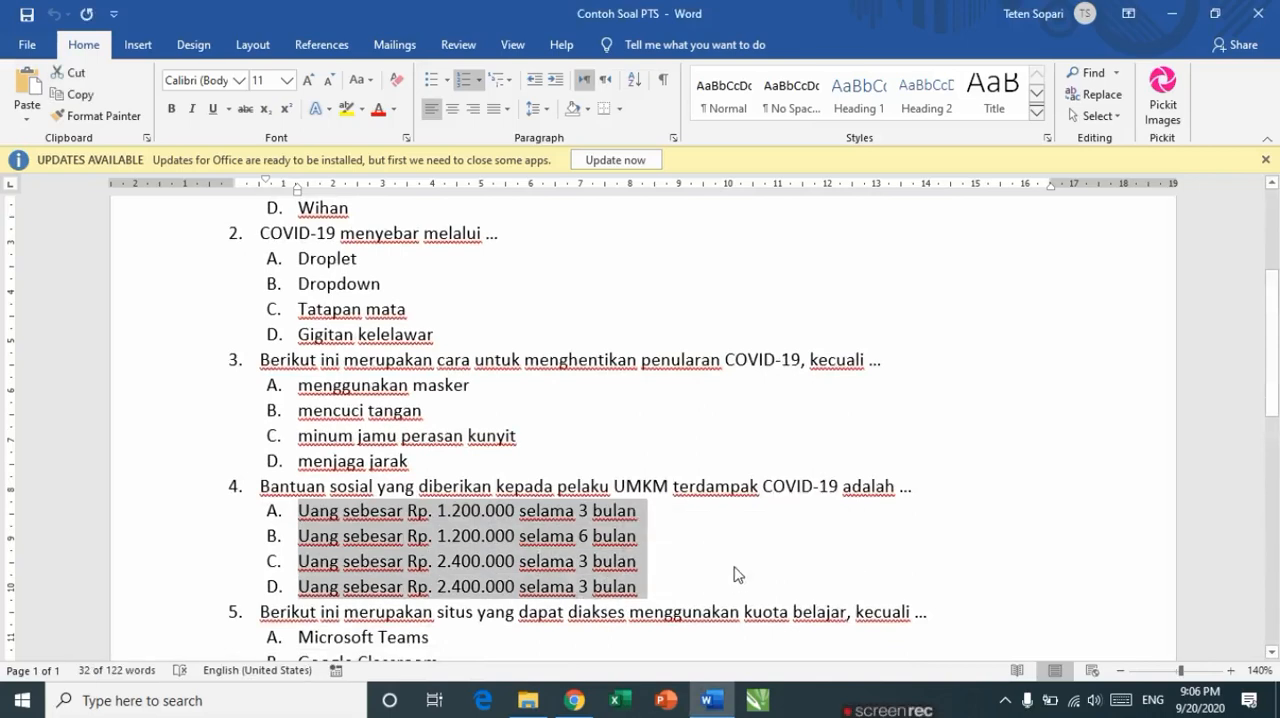
key(ctrl+c)
key(alt+Tab)
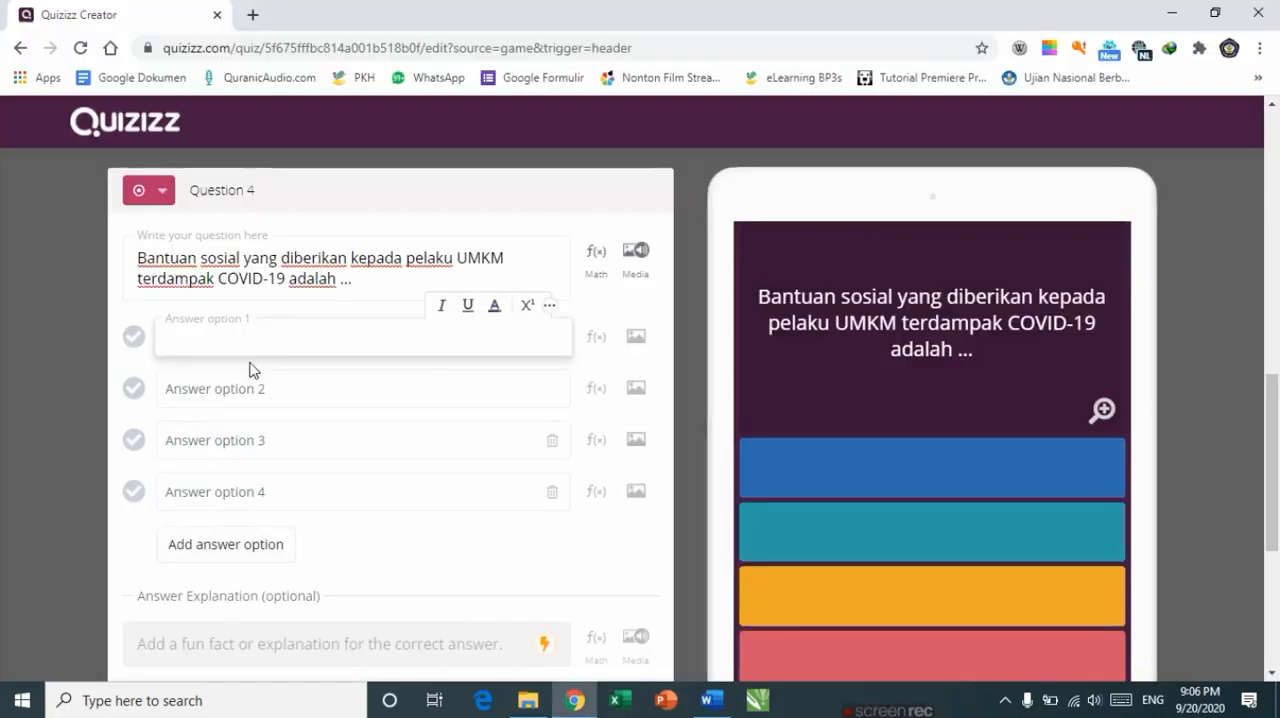
key(ctrl+v)
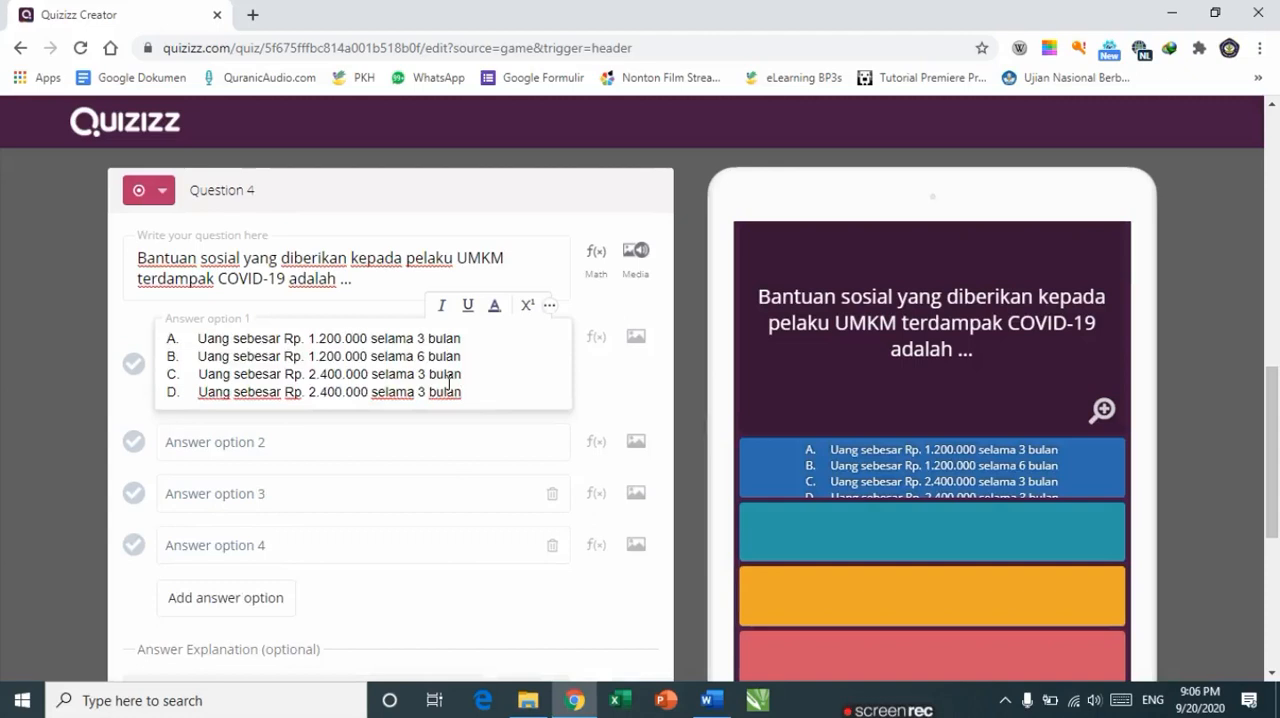
Step: Move answer D's text, Uang sebesar Rp. 2.400.000 selama 3 bulan, from option 1 into answer option 4
key(ctrl+shift+Left)
key(ctrl+shift+Left)
key(ctrl+shift+Left)
key(ctrl+shift+Left)
key(ctrl+shift+Left)
key(ctrl+shift+Left)
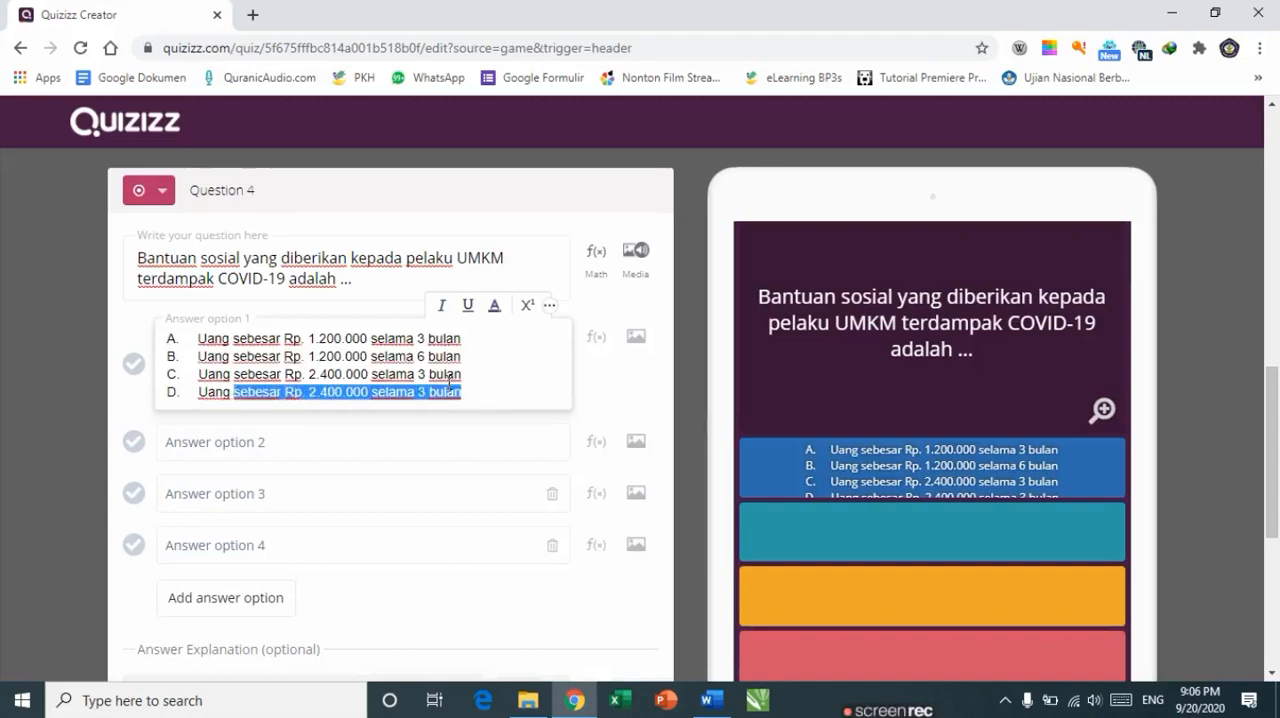
key(ctrl+shift+Left)
key(BackSpace)
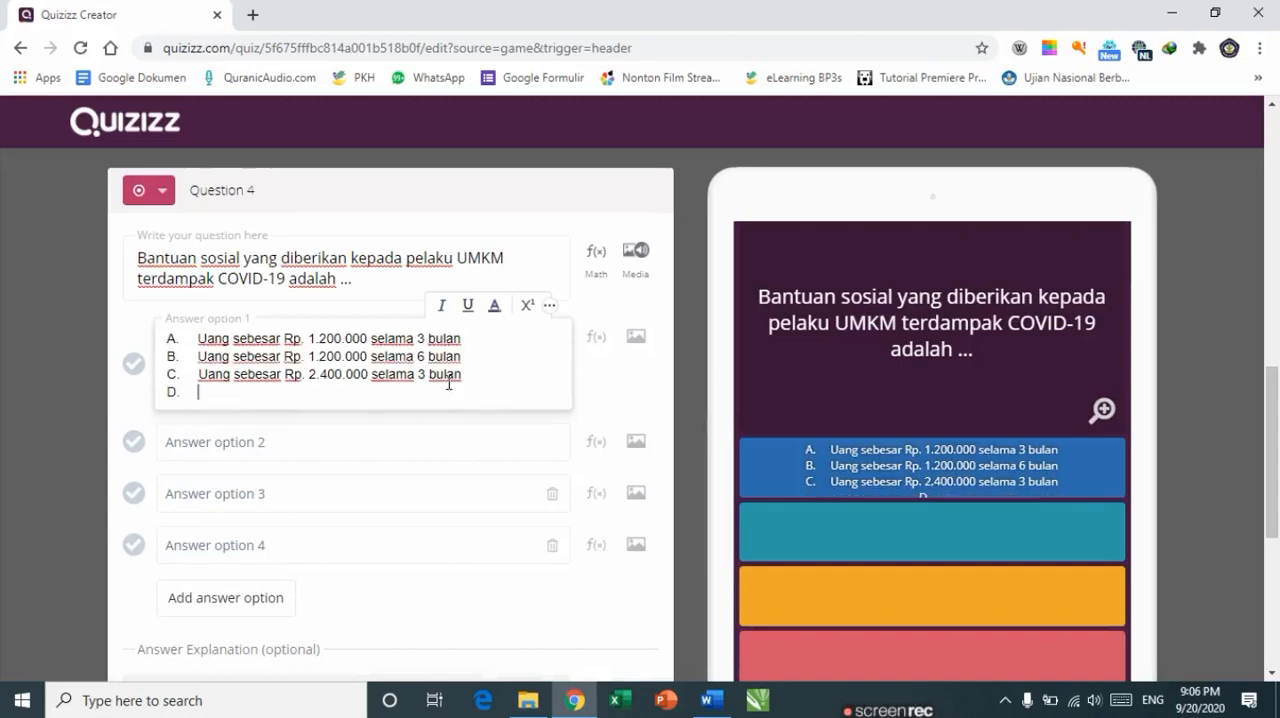
click(263, 545)
key(ctrl+v)
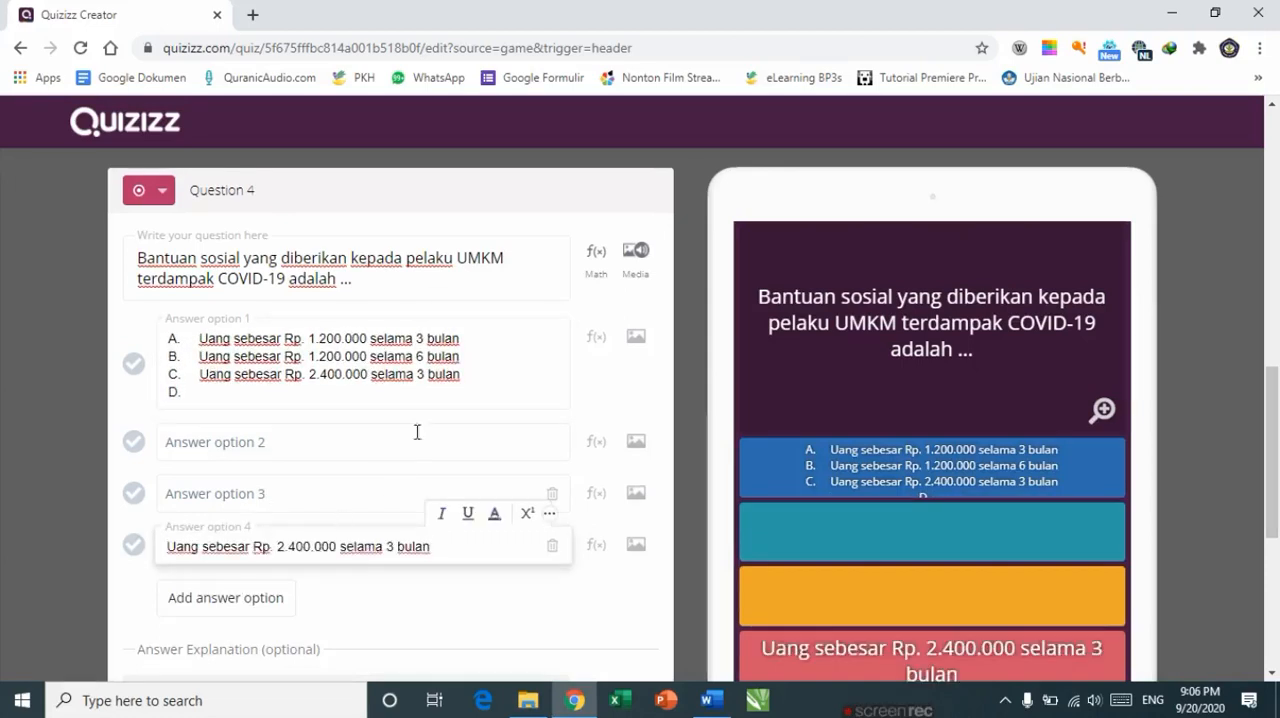
Step: Move answer C's text, Uang sebesar Rp. 2.400.000 selama 3 bulan, from option 1 into answer option 3
click(466, 379)
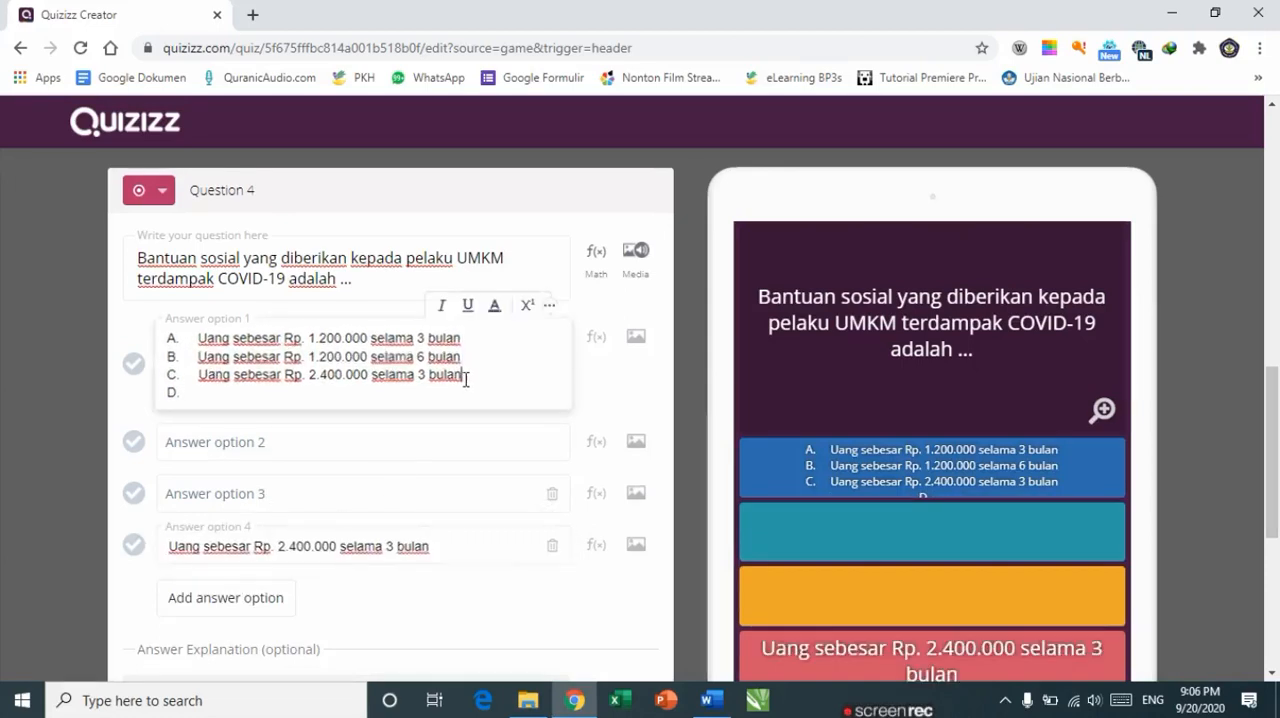
key(ctrl+shift+Left)
key(ctrl+shift+Left)
key(ctrl+shift+Left)
key(ctrl+shift+Left)
key(ctrl+shift+Left)
key(ctrl+shift+Left)
key(ctrl+shift+Left)
key(ctrl+shift+Left)
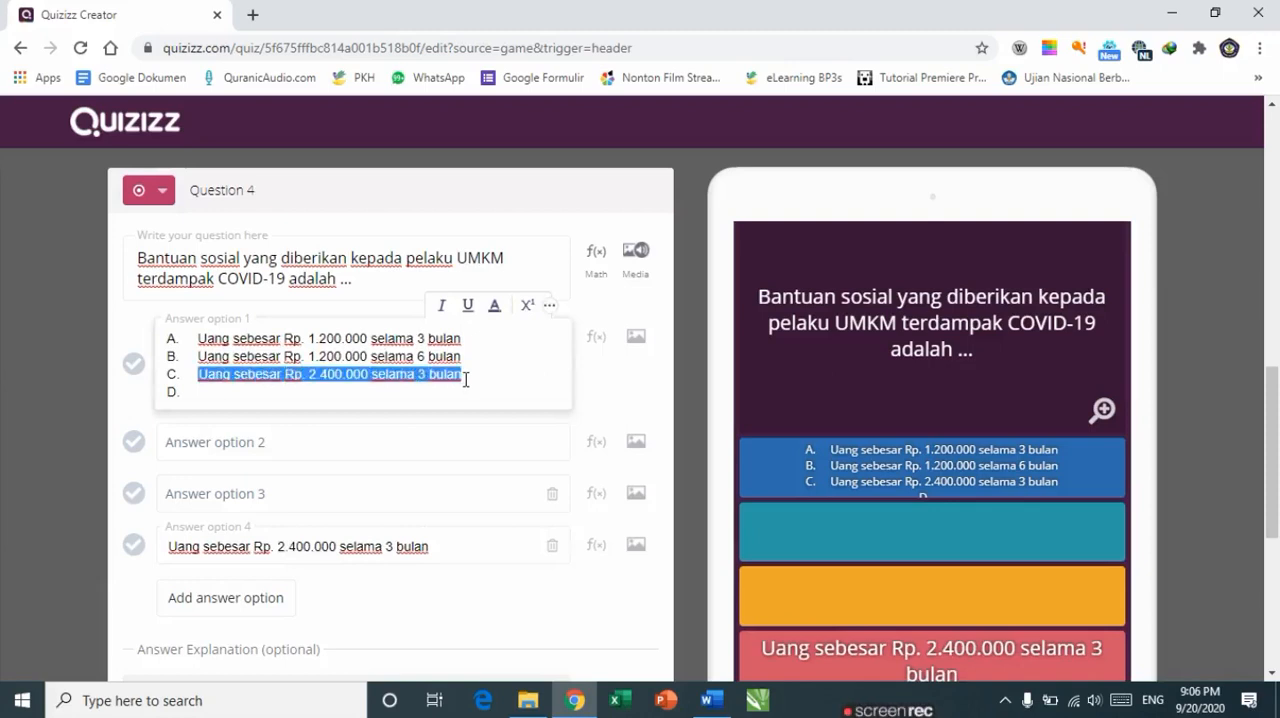
key(BackSpace)
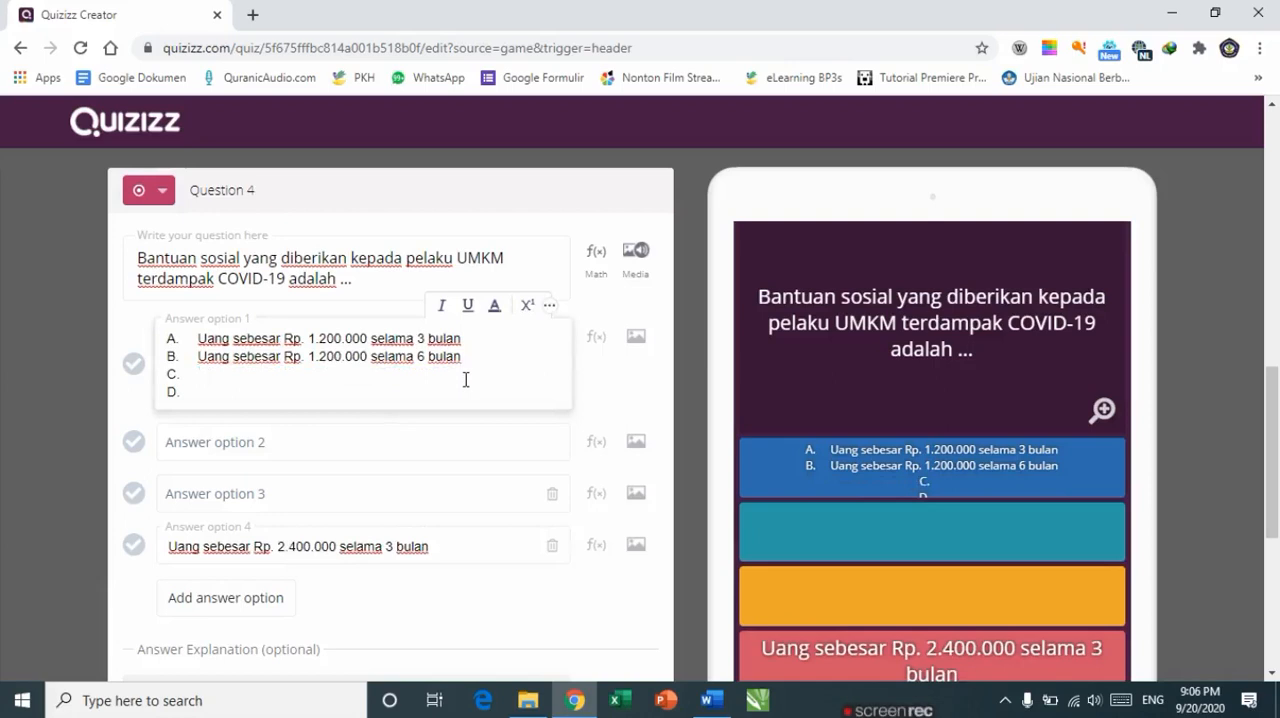
click(307, 491)
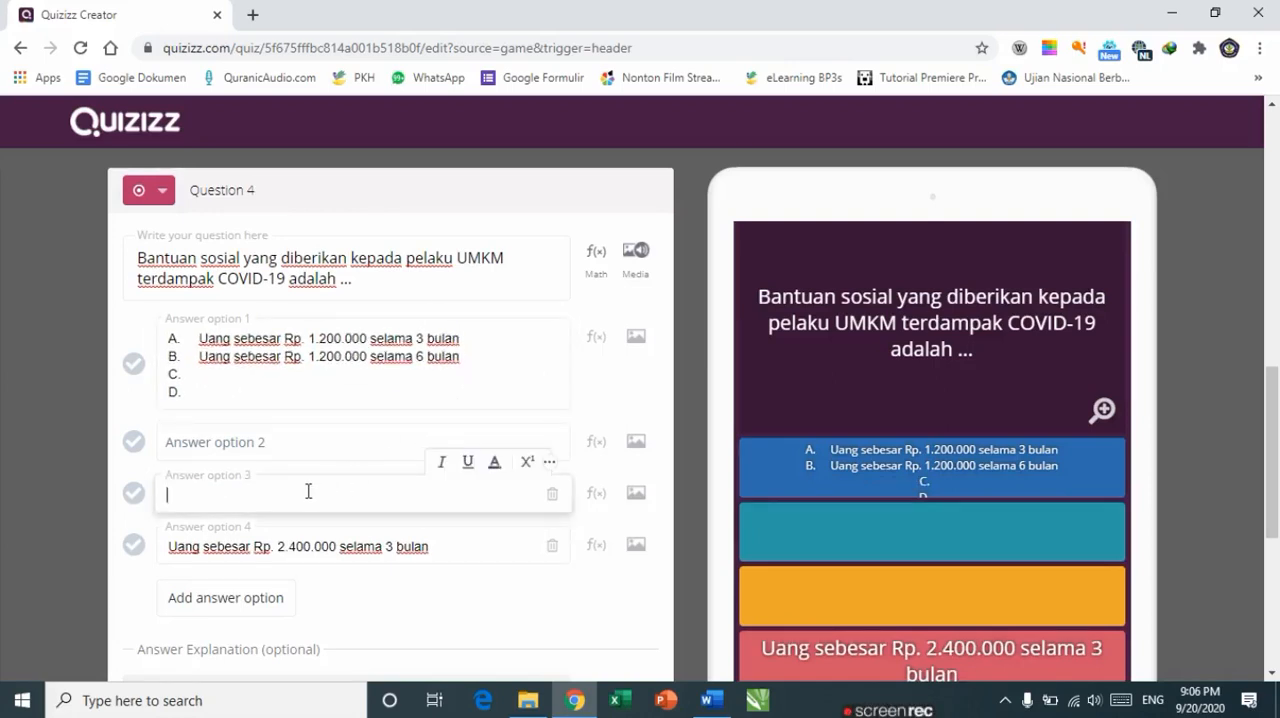
key(ctrl+v)
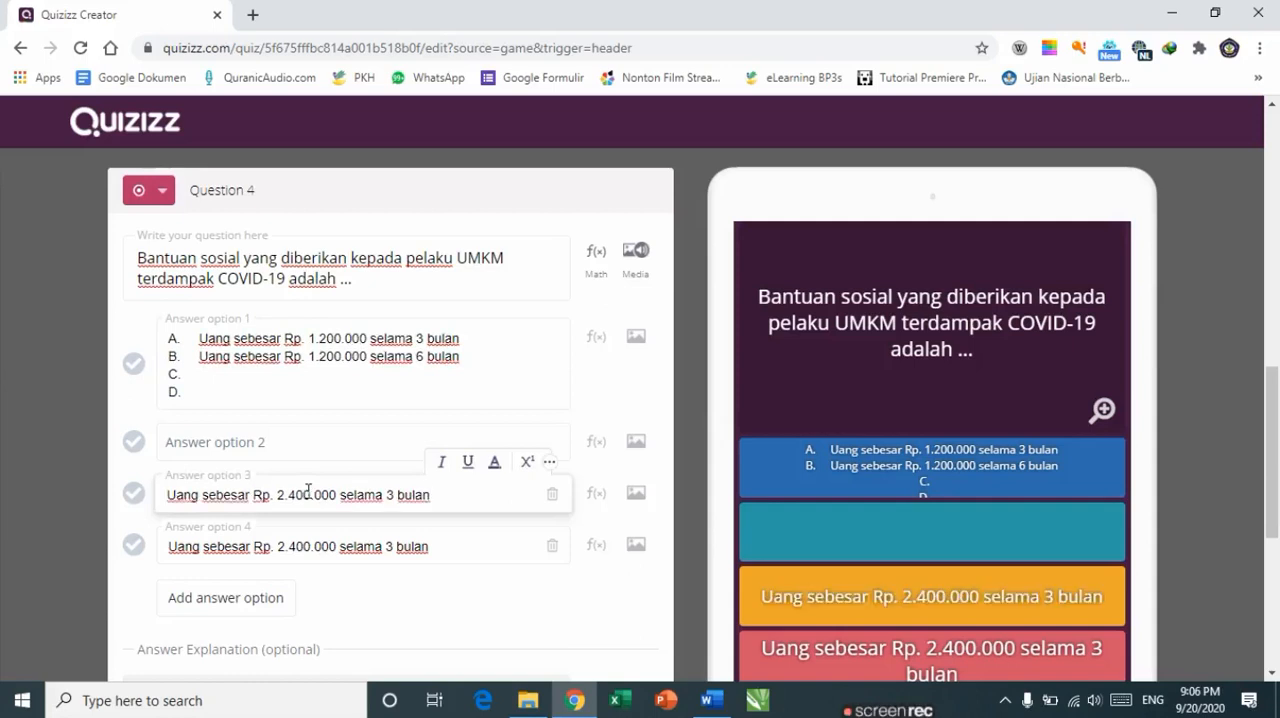
Step: Move answer B's text, Uang sebesar Rp. 1.200.000 selama 6 bulan, from option 1 into answer option 2
click(466, 357)
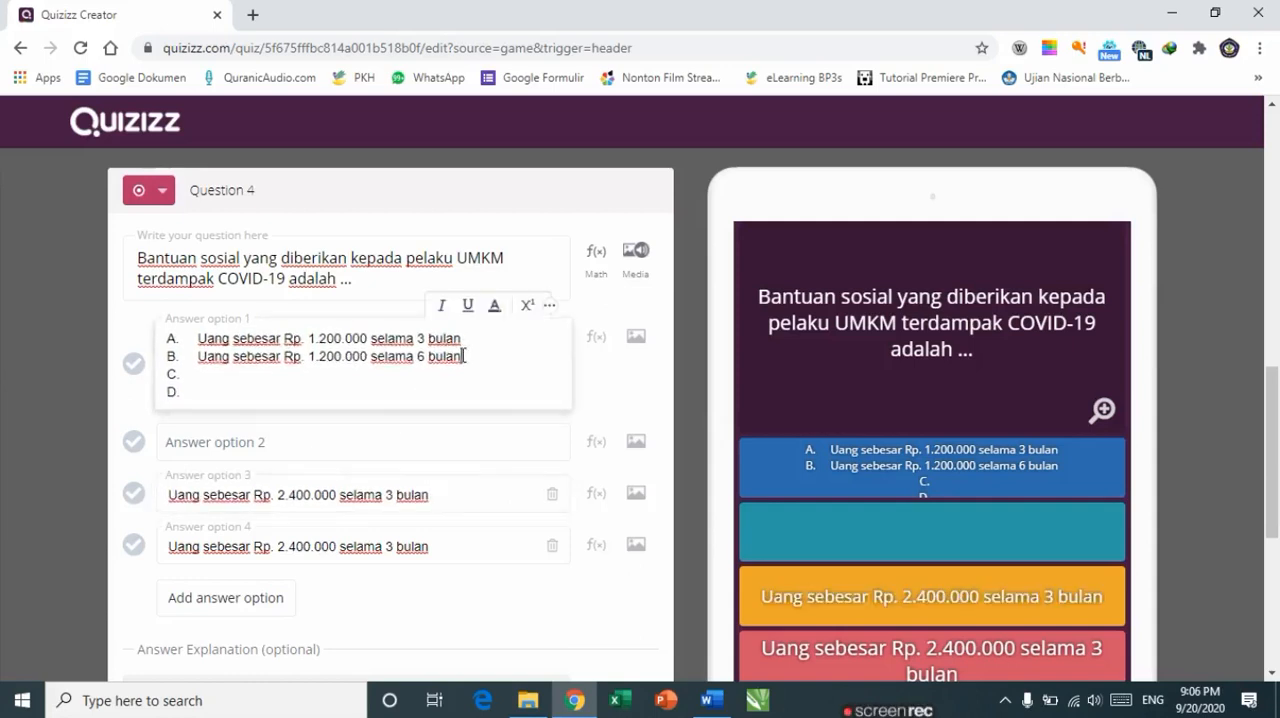
key(ctrl+shift+Left)
key(ctrl+shift+Left)
key(ctrl+shift+Left)
key(ctrl+shift+Left)
key(ctrl+shift+Left)
key(ctrl+shift+Left)
key(ctrl+shift+Left)
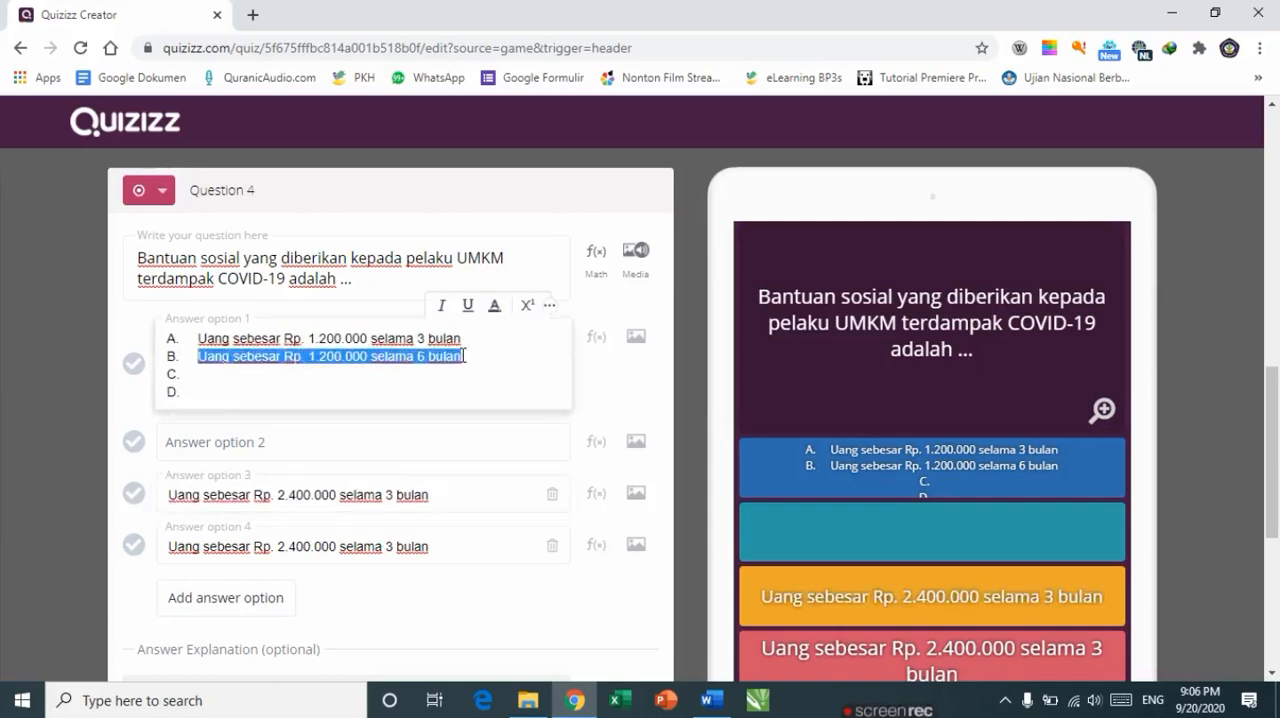
key(ctrl+x)
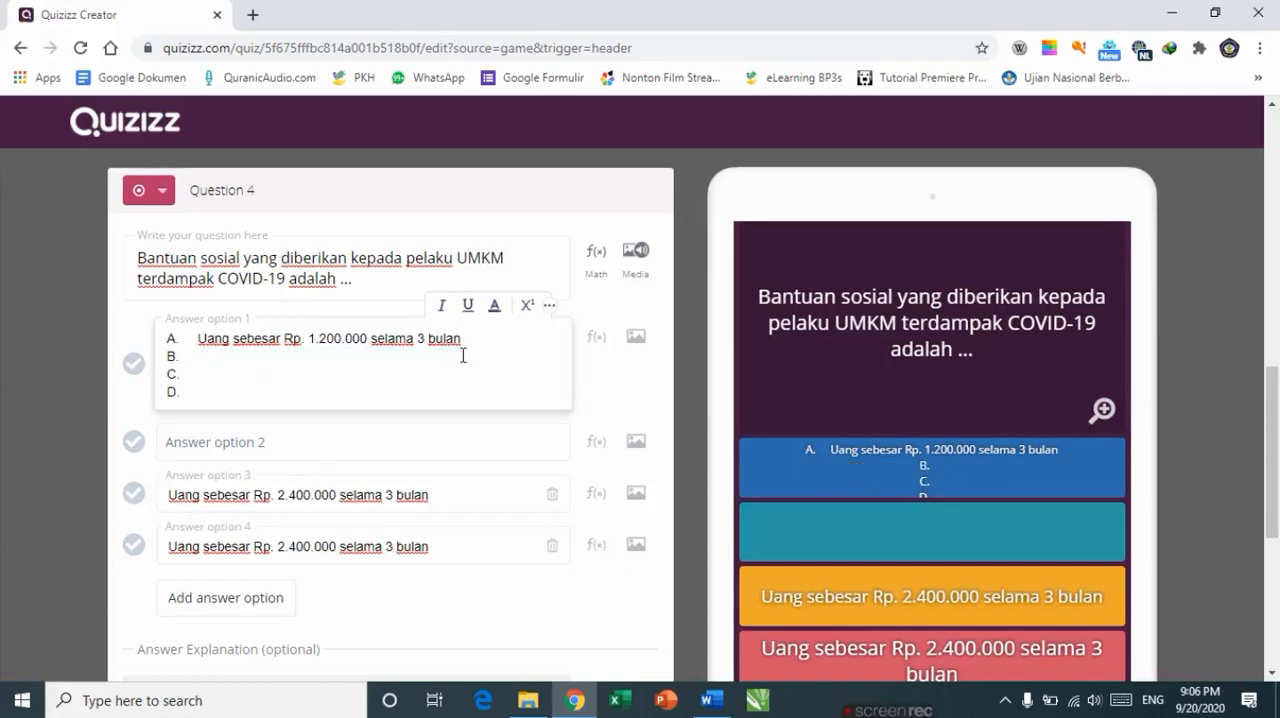
click(291, 441)
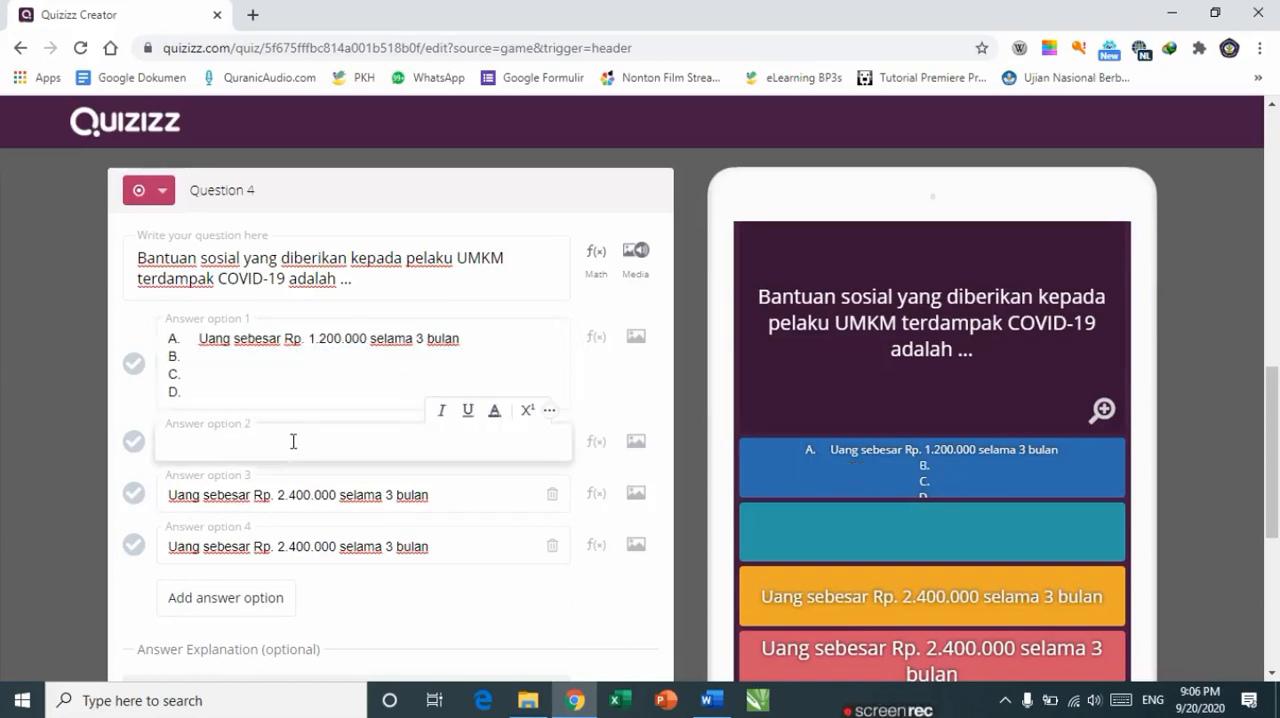
key(ctrl+v)
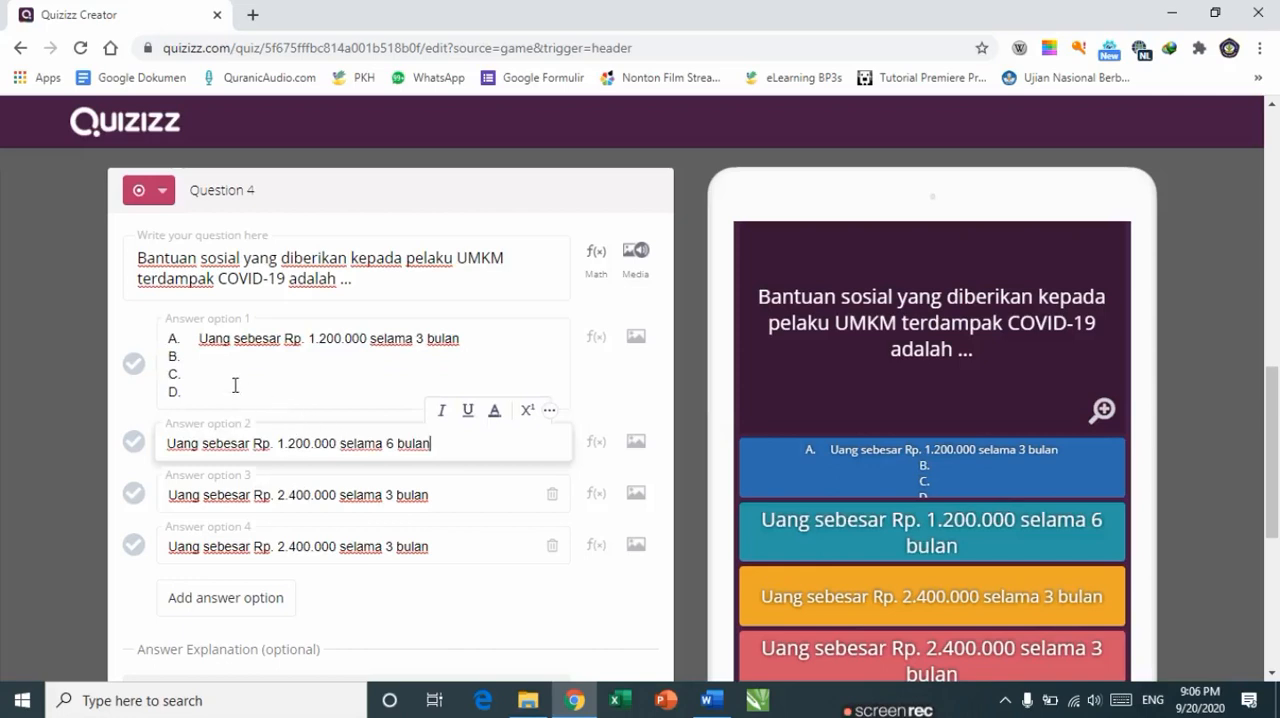
Step: Delete the leftover list letters from answer option 1, leaving only Uang sebesar Rp. 1.200.000 selama 3 bulan
drag(195, 393, 172, 360)
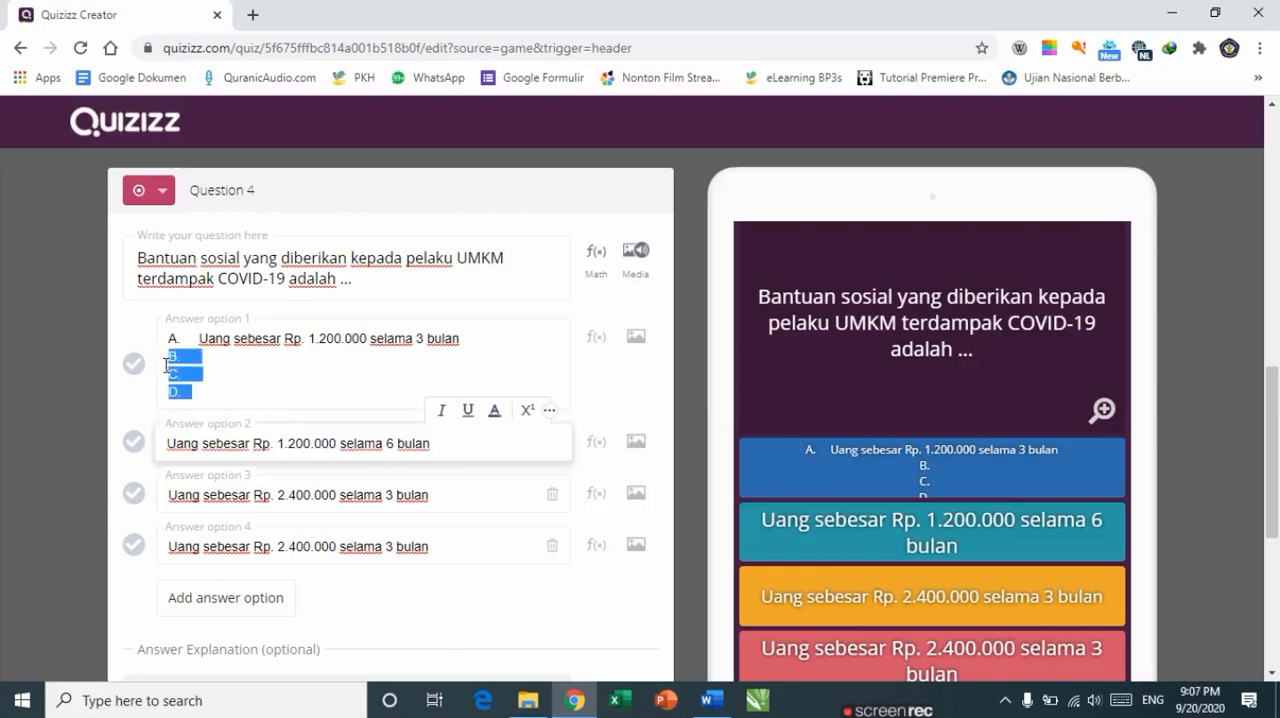
key(BackSpace)
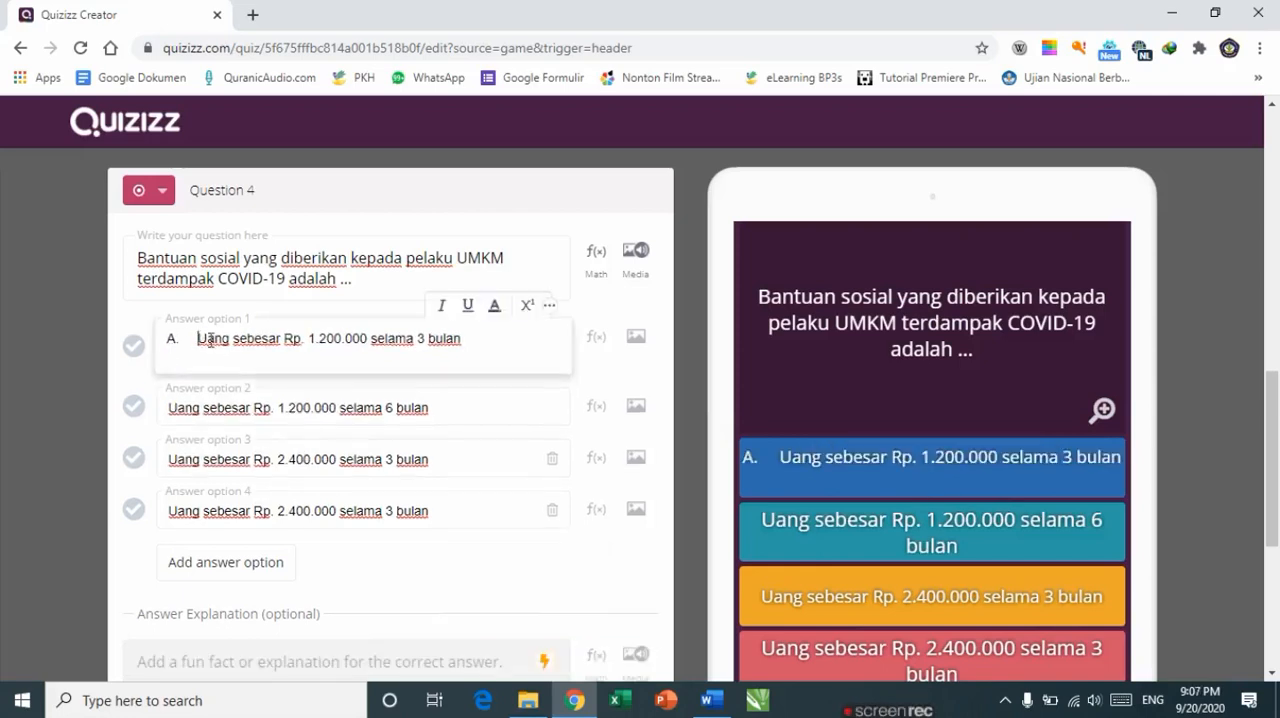
key(BackSpace)
key(BackSpace)
key(BackSpace)
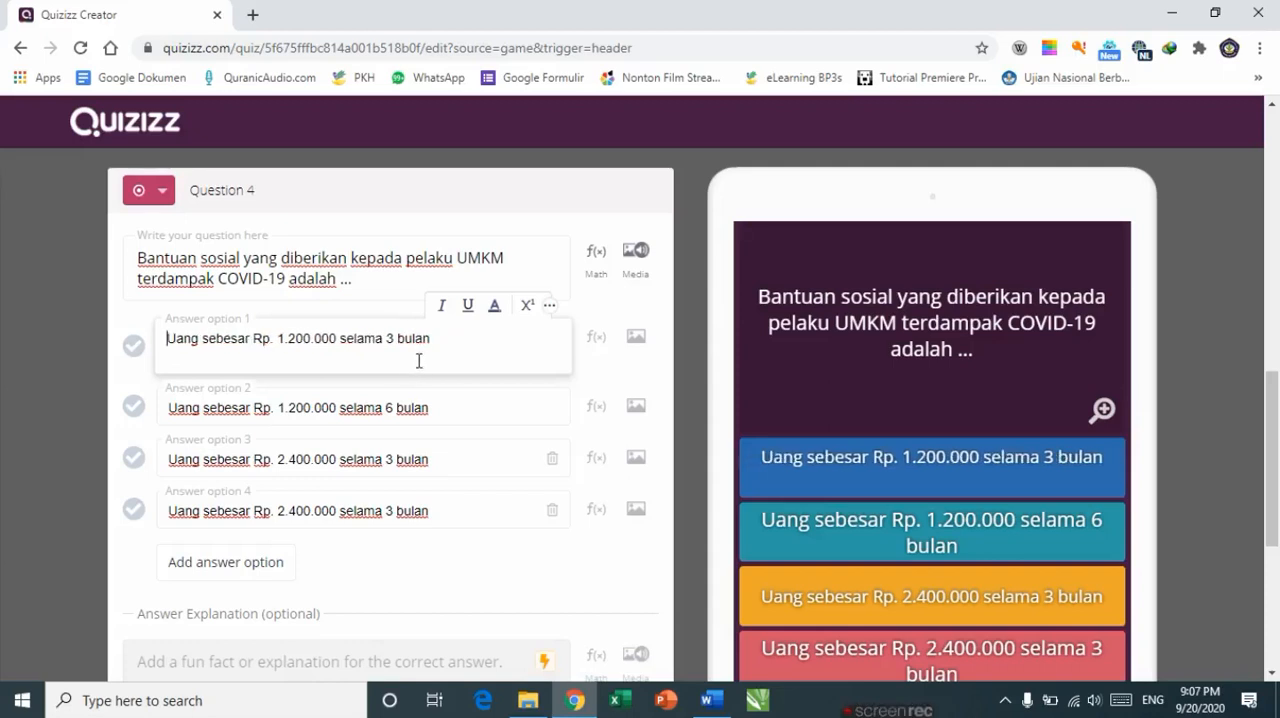
Step: Edit answer option 4 to read Uang sebesar Rp. 2.400.000 selama 6 bulan
click(394, 507)
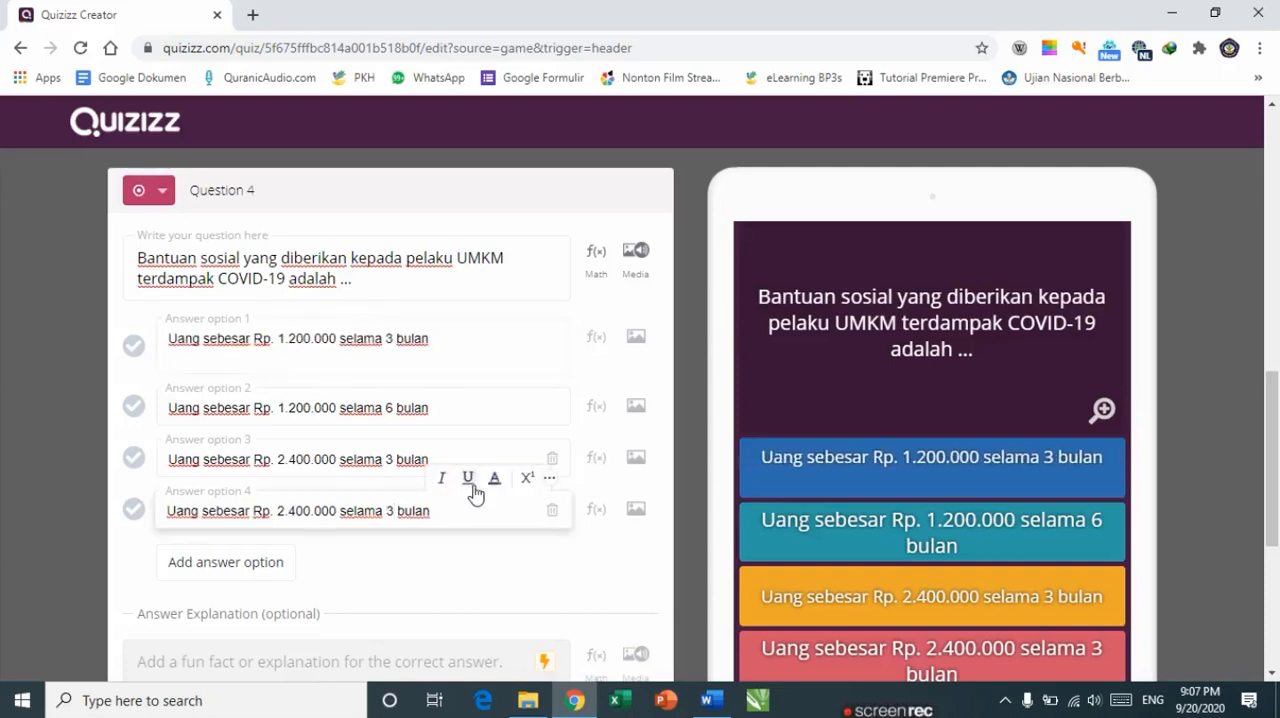
key(BackSpace)
text(6)
Step: Mark answer option 3 as the correct answer and set the question's time limit to 2 Minutes
click(134, 457)
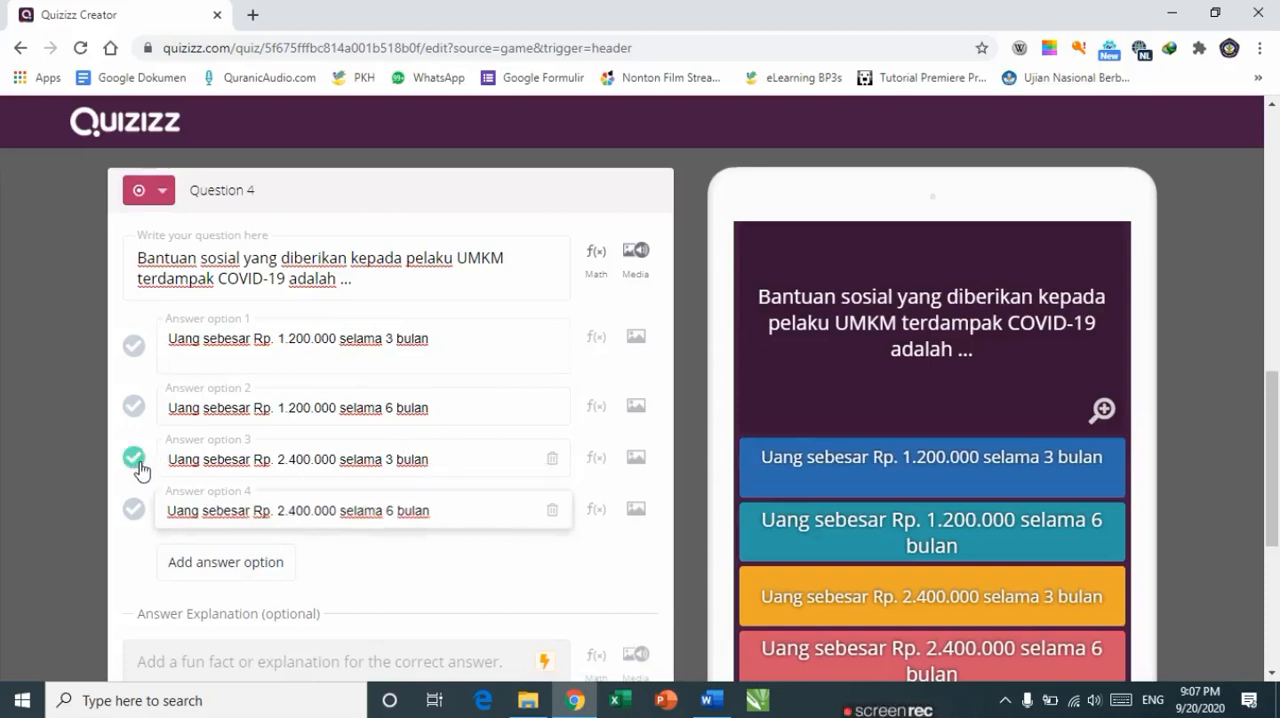
scroll(255, 560, down, 1)
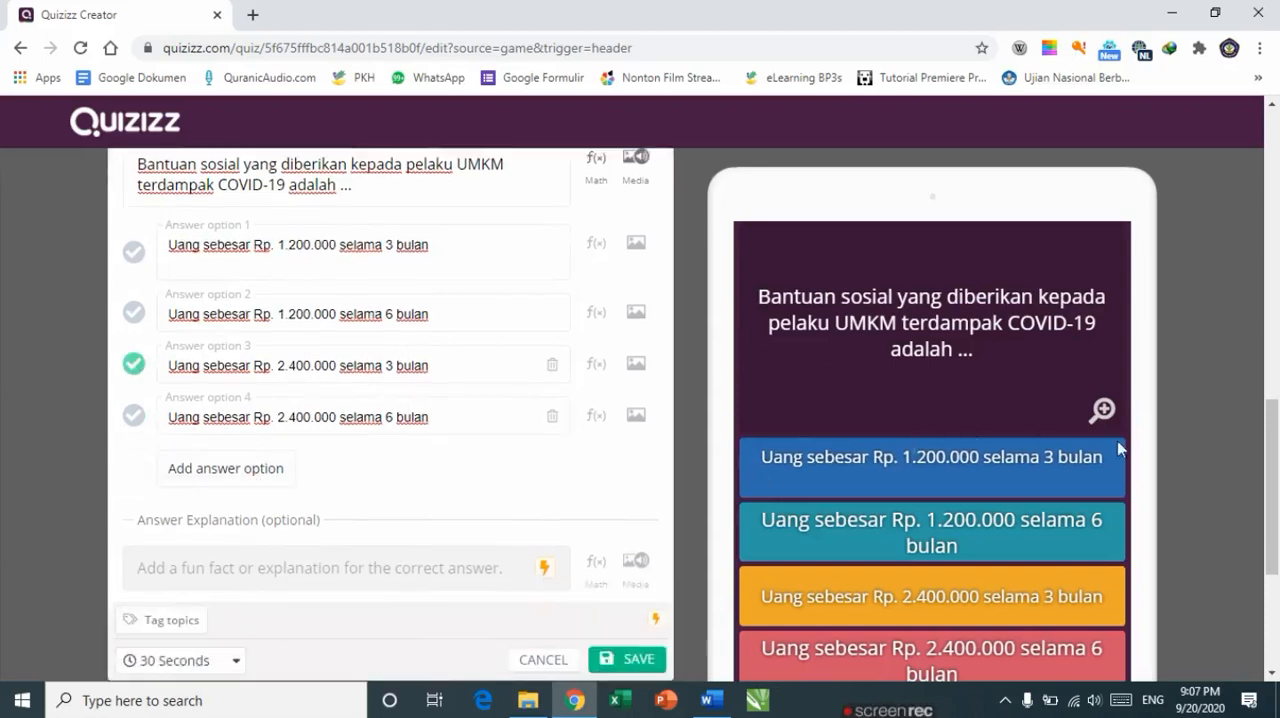
drag(1270, 470, 1276, 529)
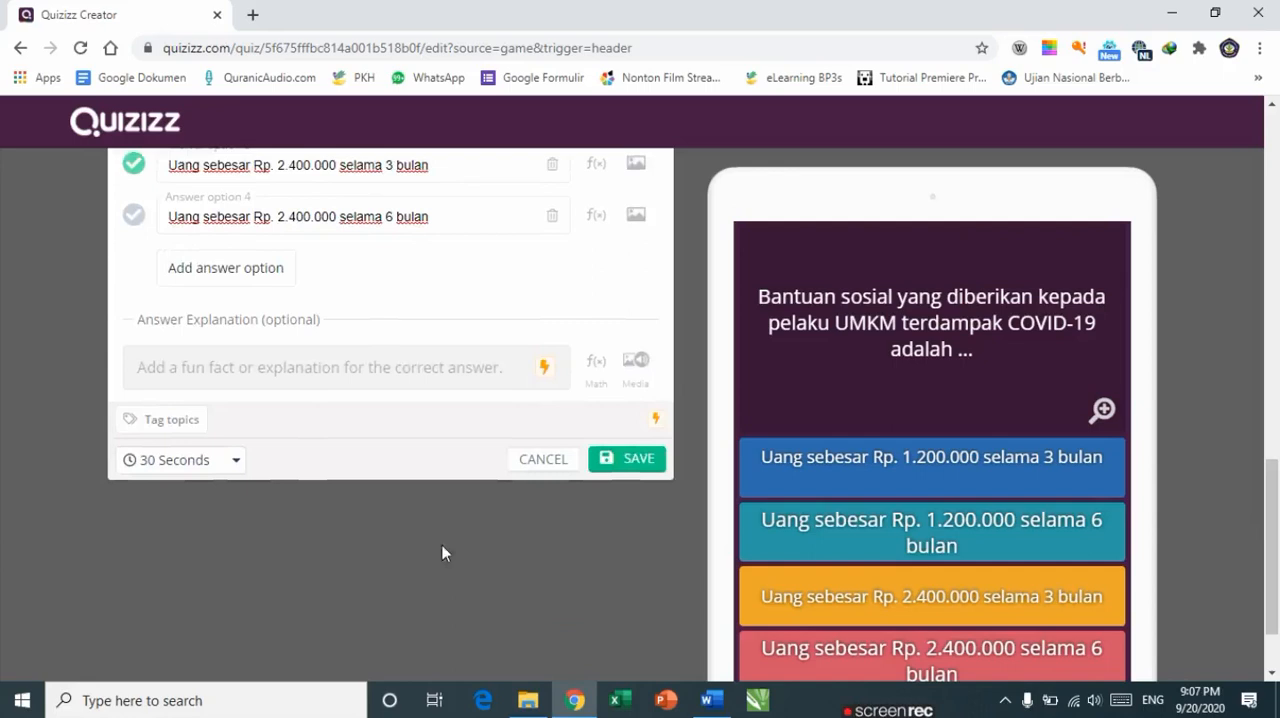
click(236, 462)
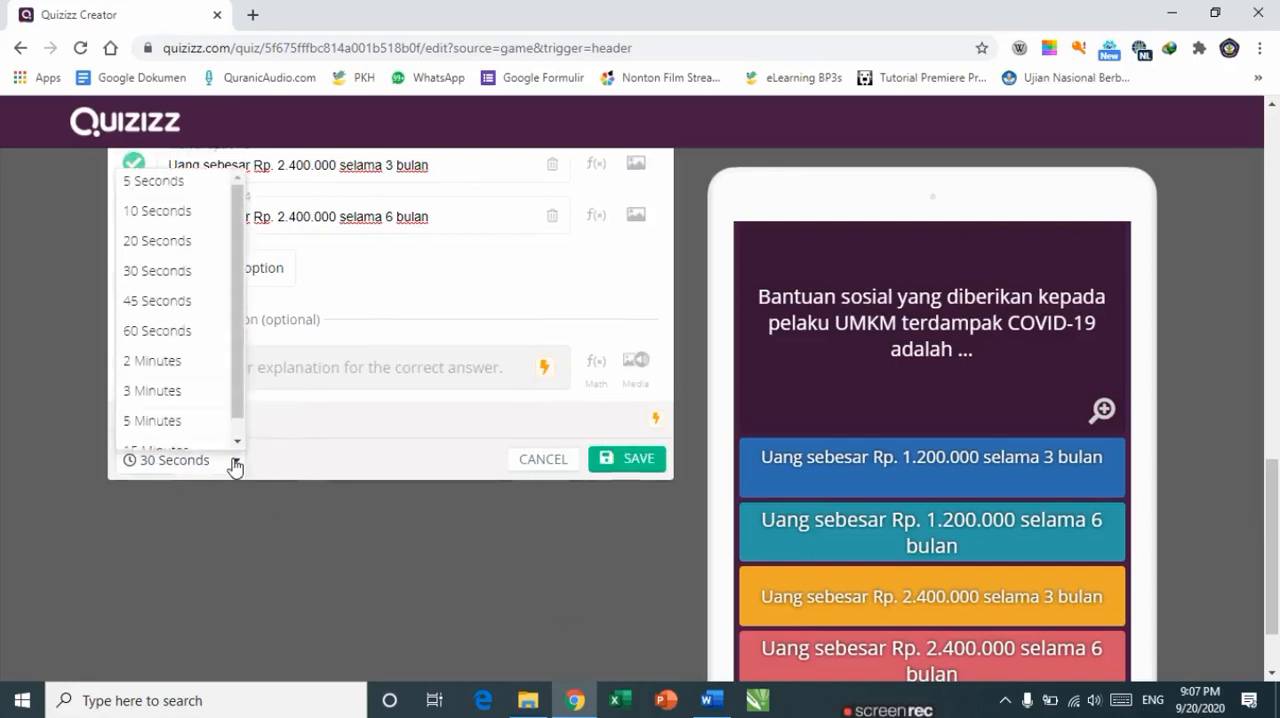
click(145, 361)
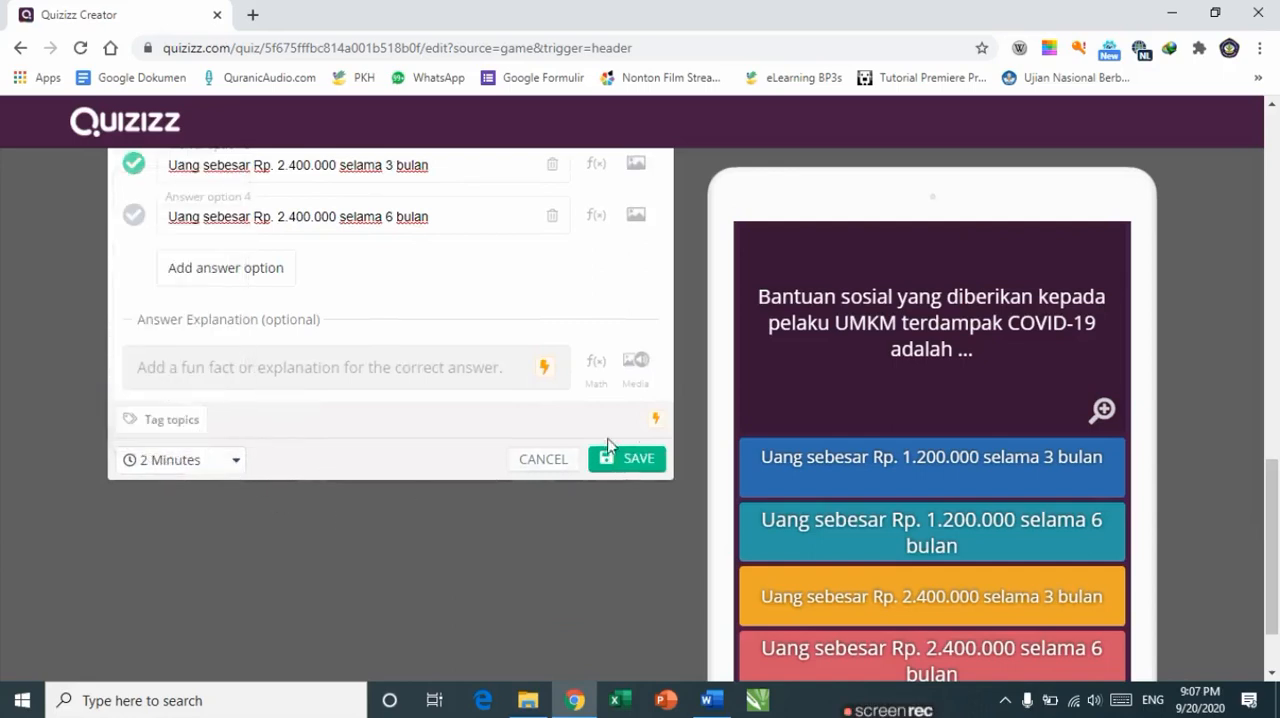
Step: Save question 4 and add a new multiple-choice question, placing the cursor in its question field
click(640, 458)
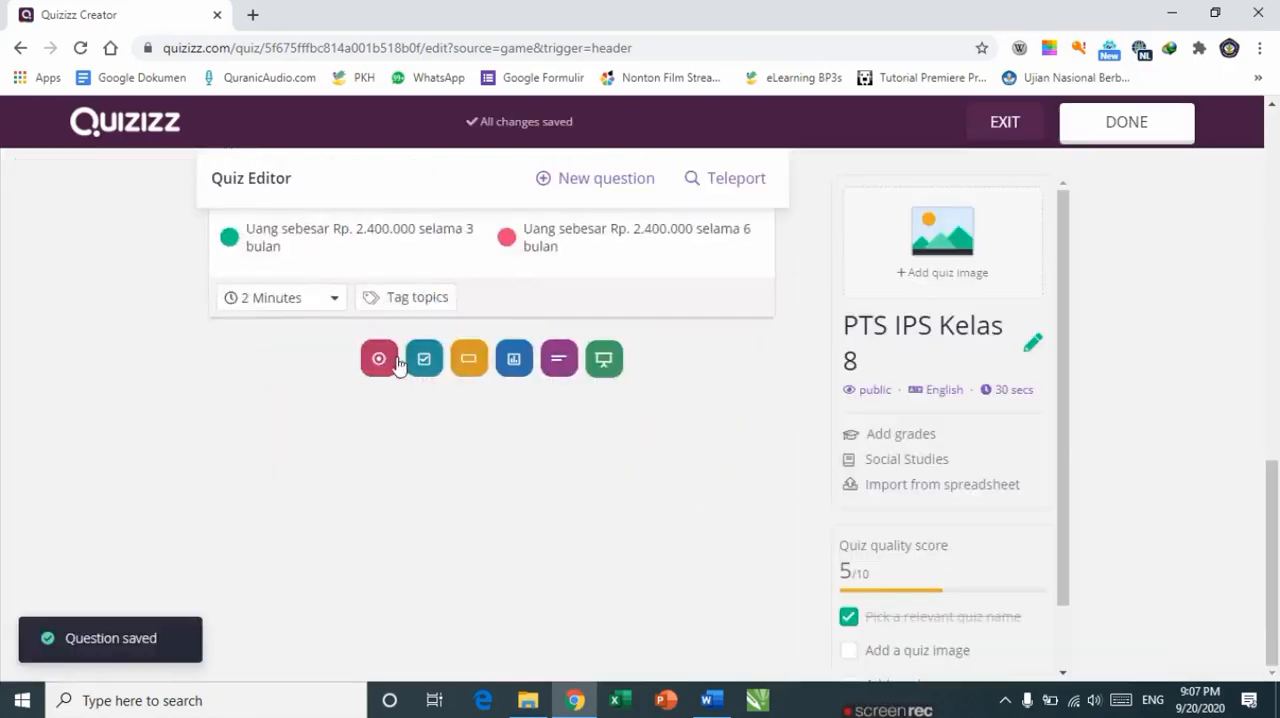
click(380, 360)
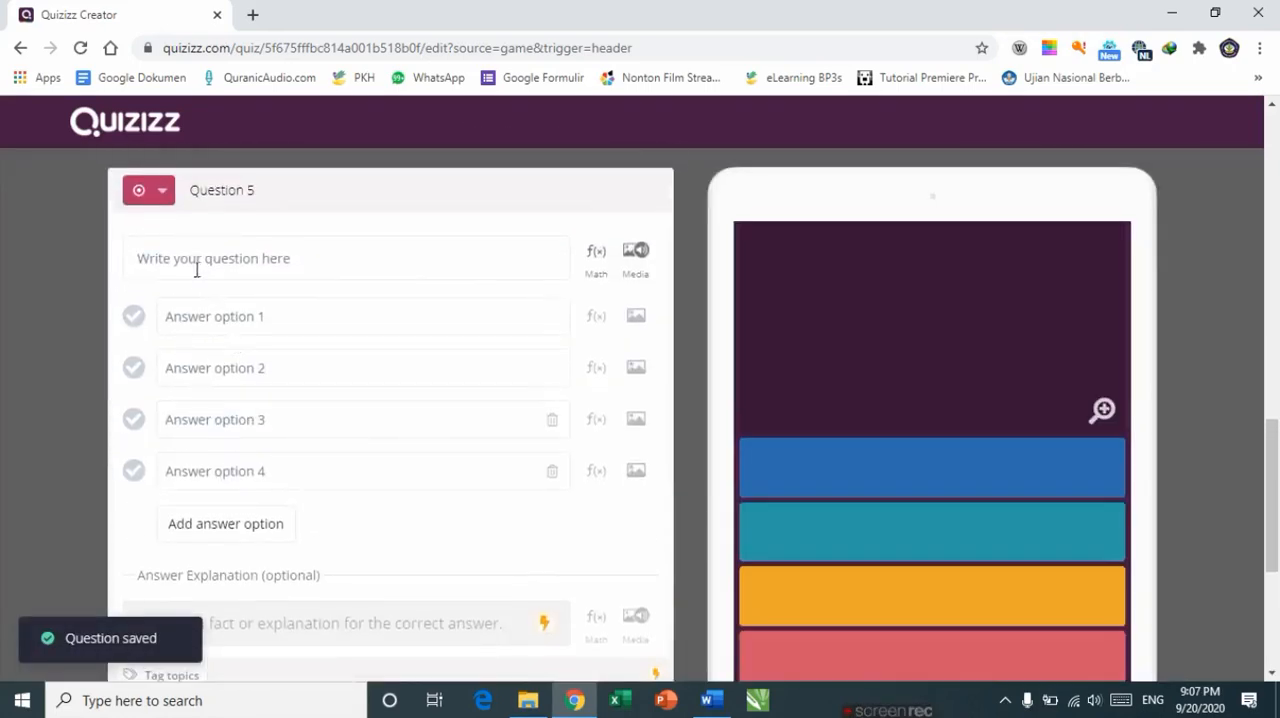
click(197, 268)
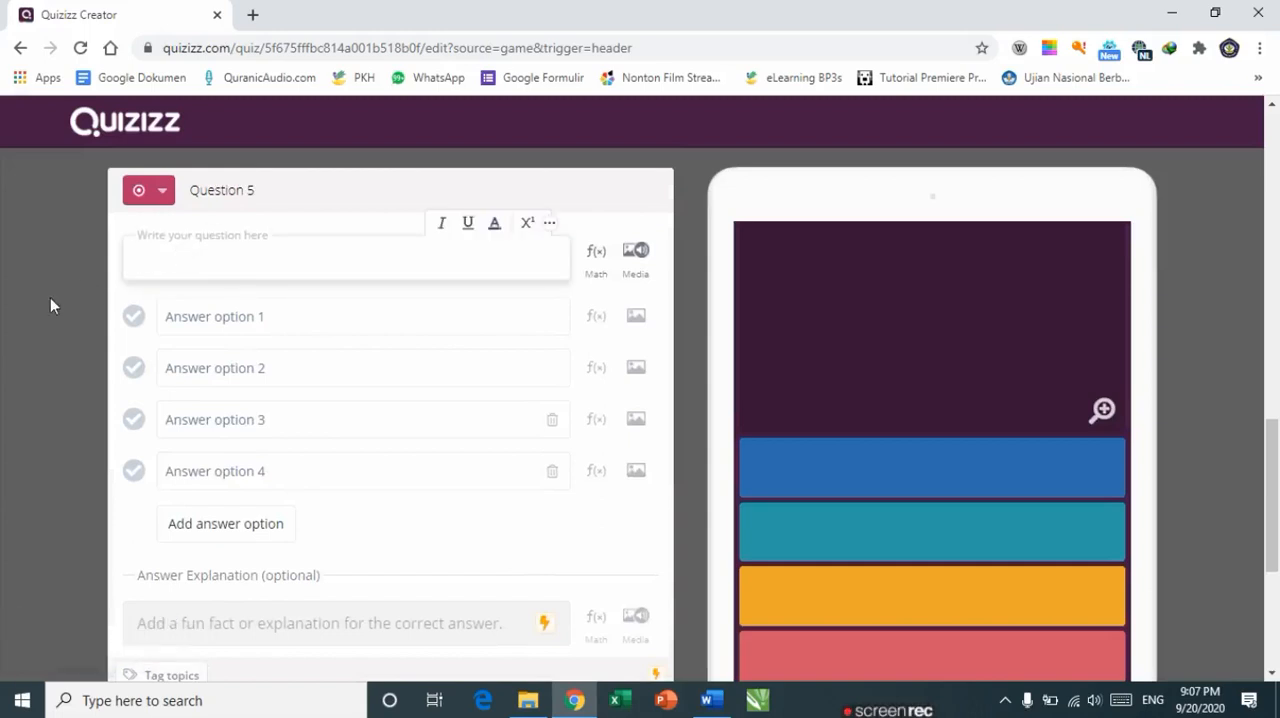
Step: Copy question 5 with its four answers from the Word document and paste it into the new question field
key(alt+Tab)
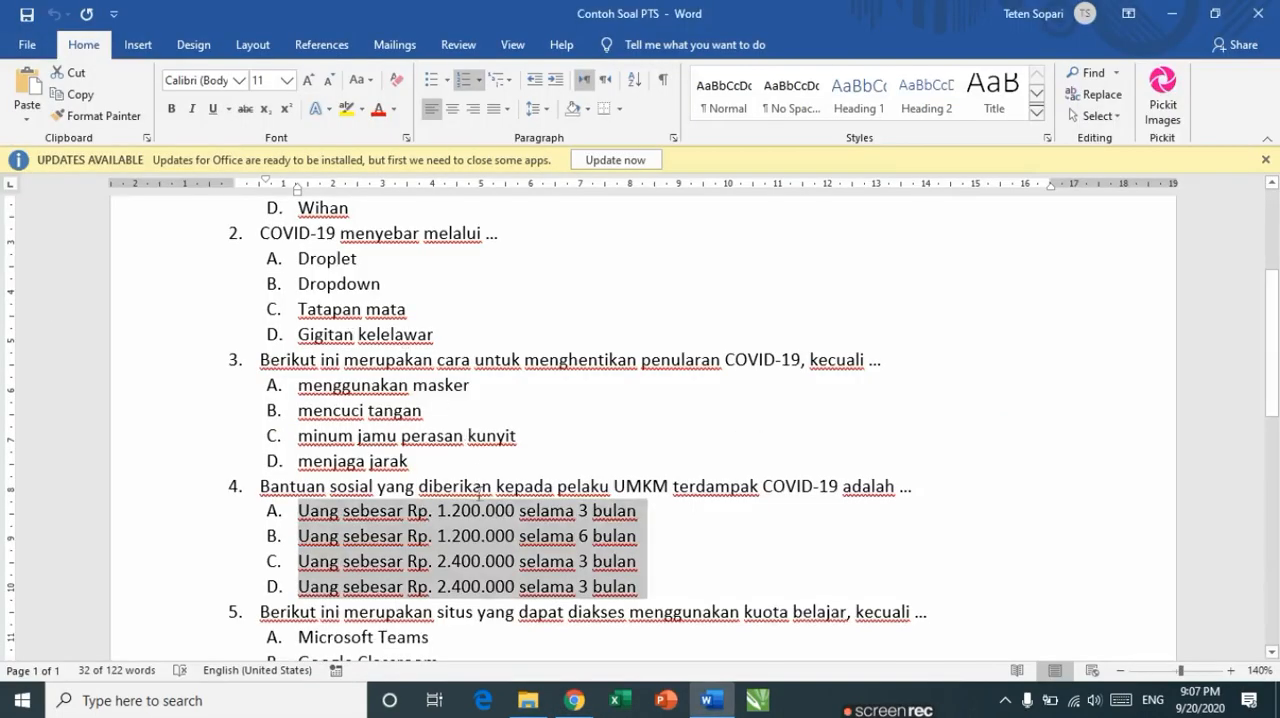
scroll(479, 493, up, 1)
drag(1274, 349, 1278, 491)
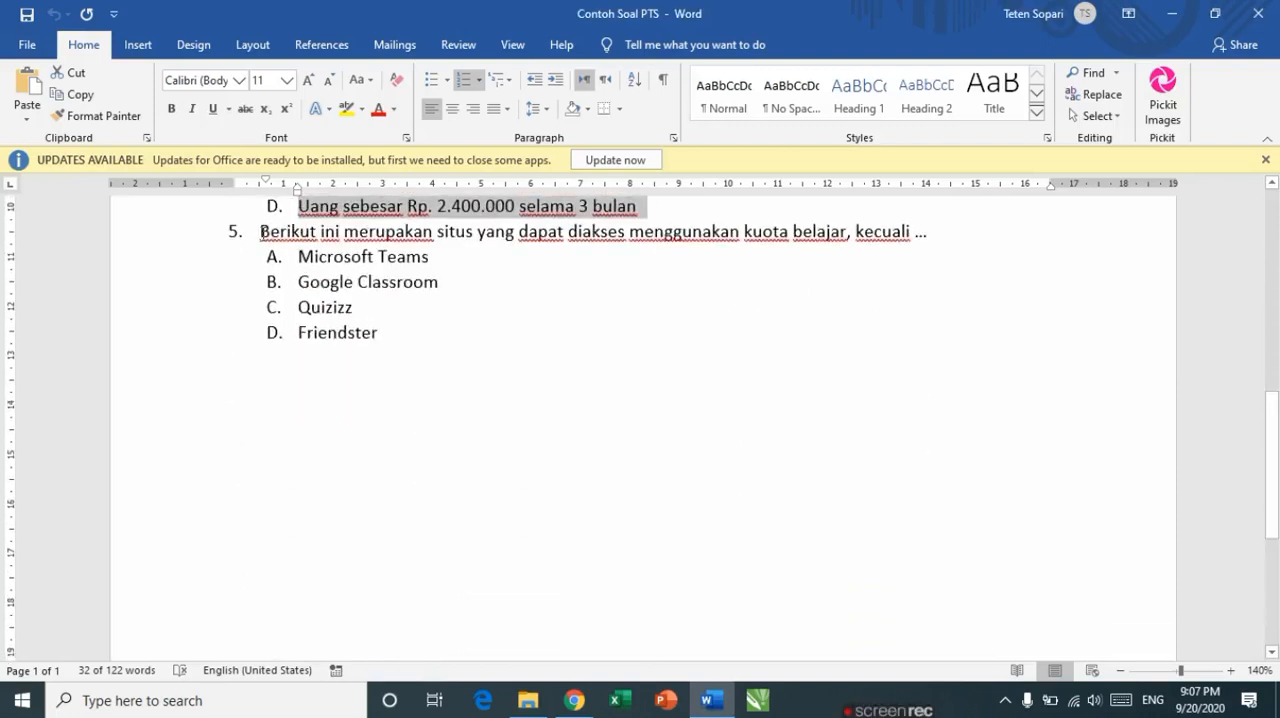
drag(262, 231, 366, 330)
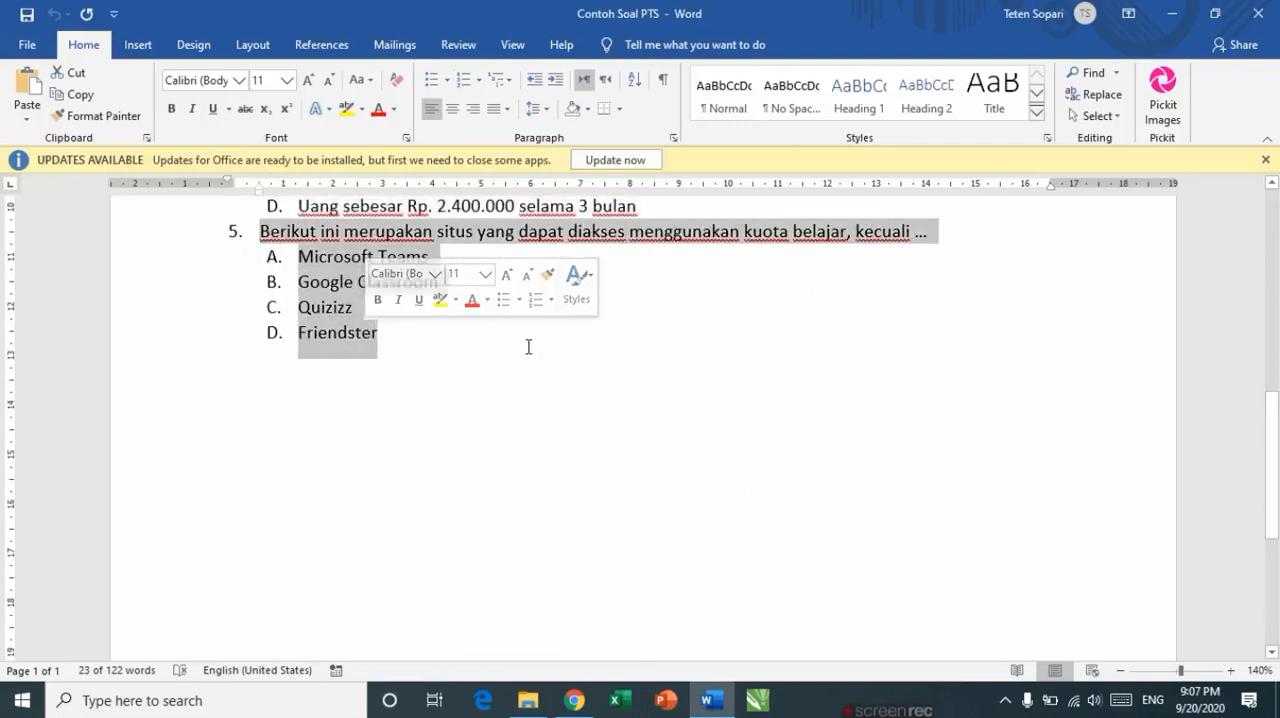
key(alt+Tab)
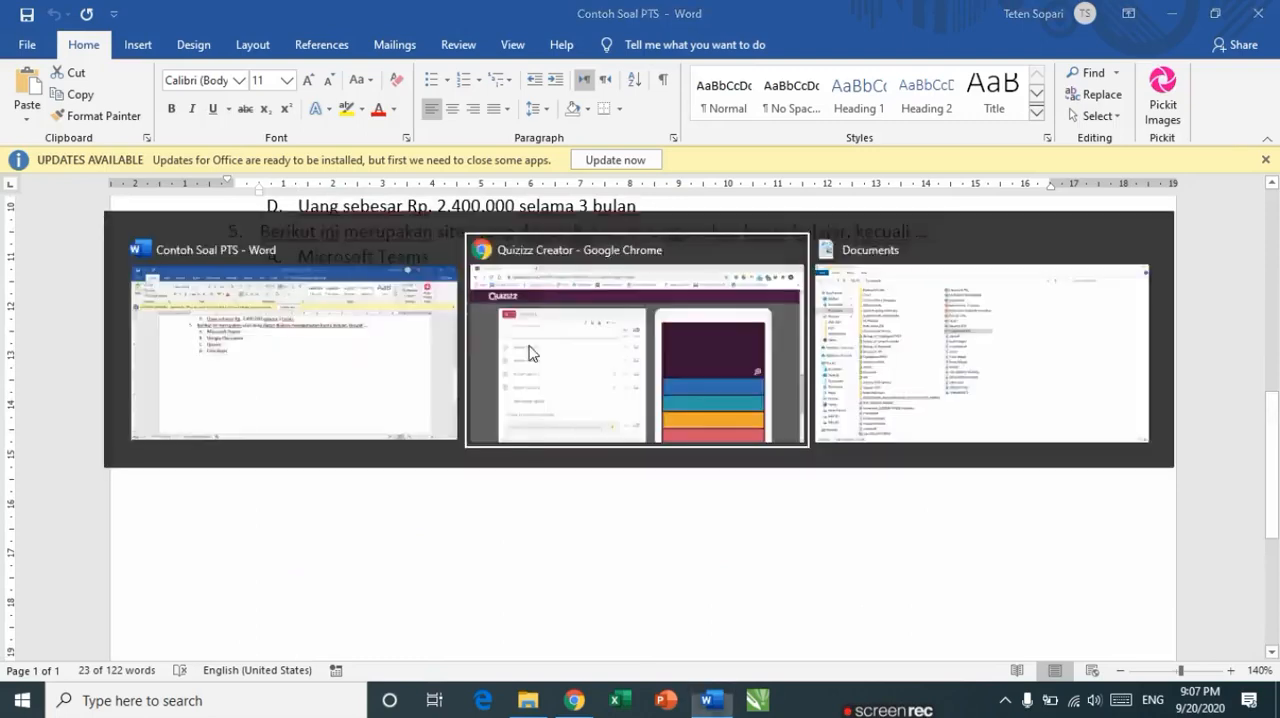
text(1.	Berikut ini merupakan situs yang dapat diakses menggunakan kuota belajar, kecuali ... A.	Microsoft Teams B.	Google Classroom C.	Quizizz Friendster)
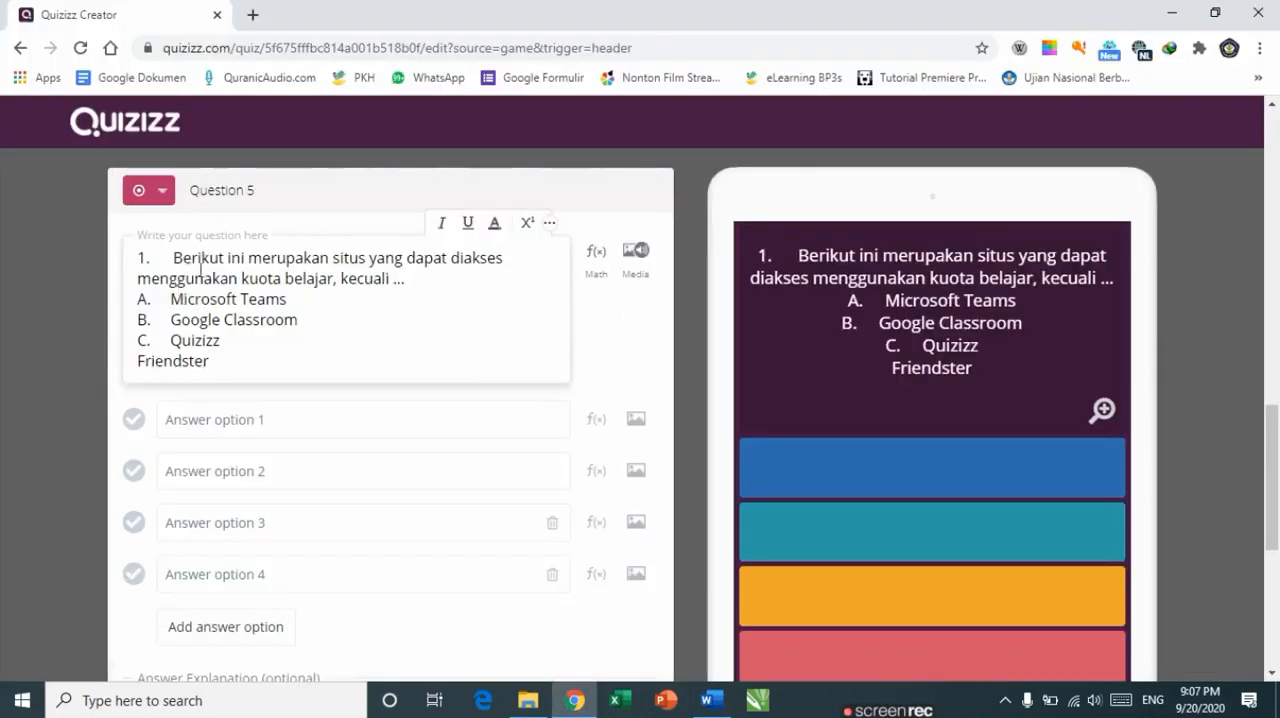
Step: Delete the leading list number 1. from the pasted question text
click(174, 260)
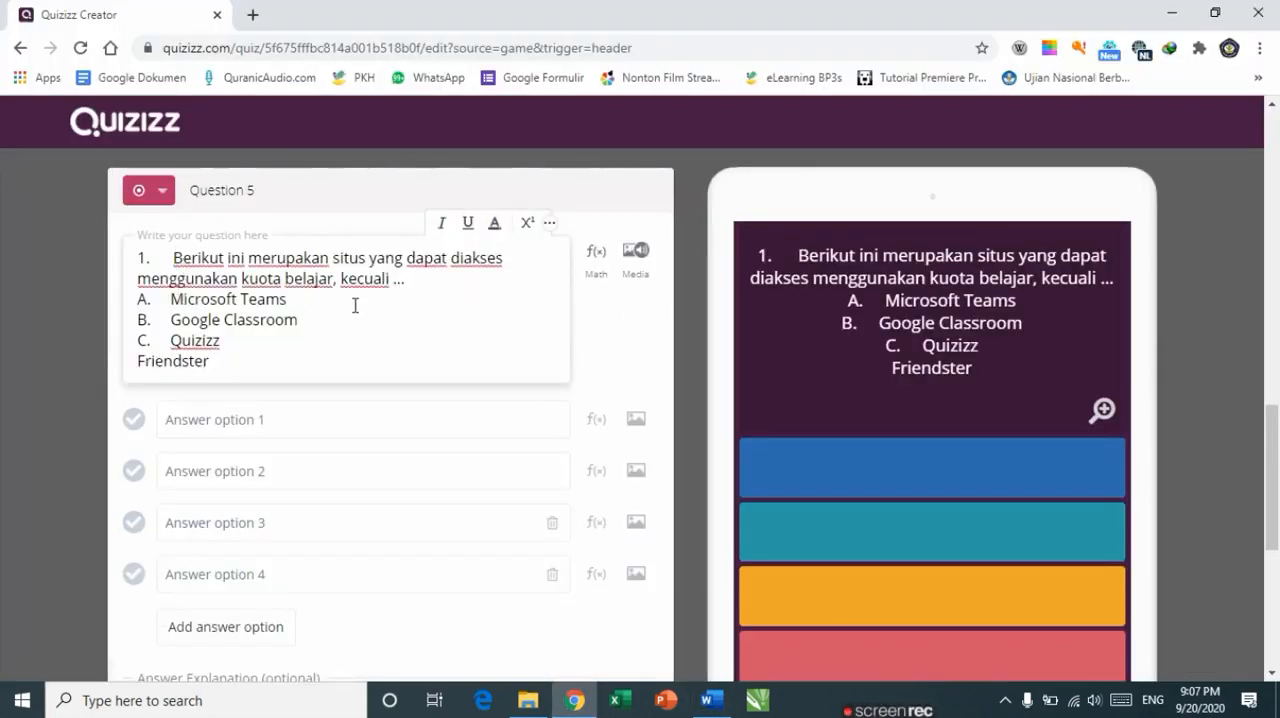
key(BackSpace)
key(BackSpace)
key(BackSpace)
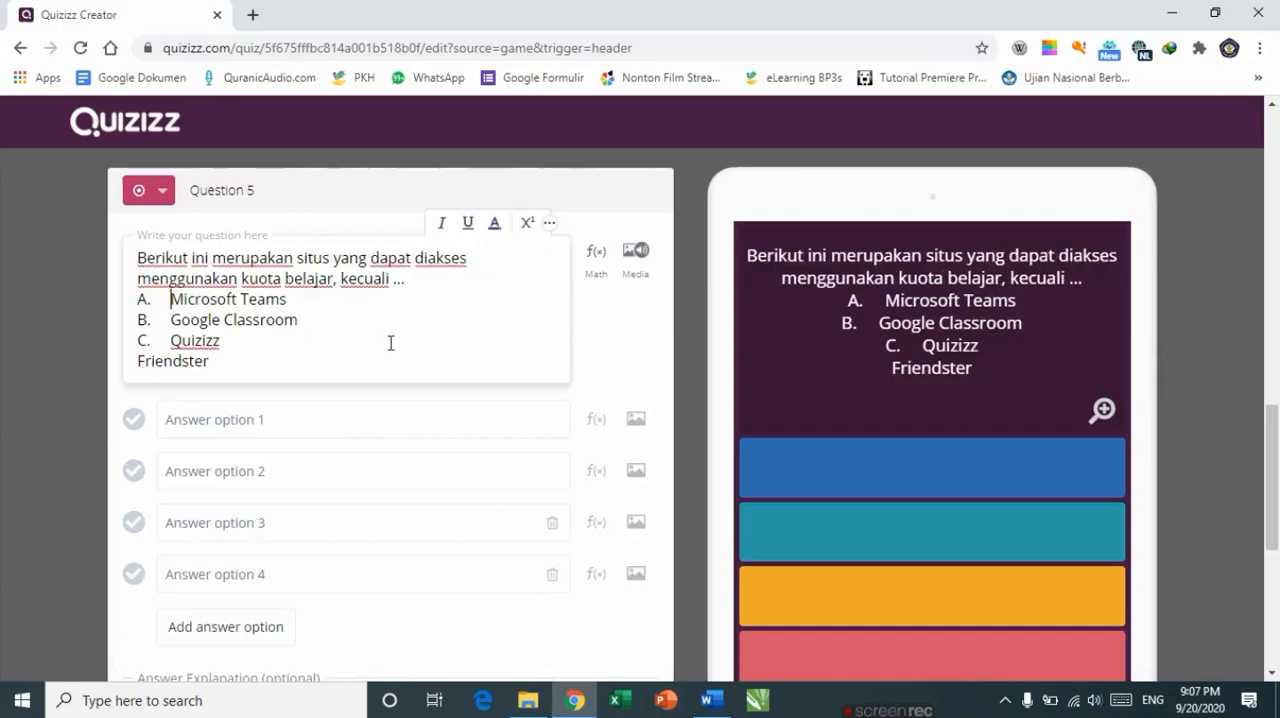
Step: Move answer A, Microsoft Teams, out of the question text into answer option 1
key(ctrl+shift+Right)
key(ctrl+shift+Right)
key(ctrl+c)
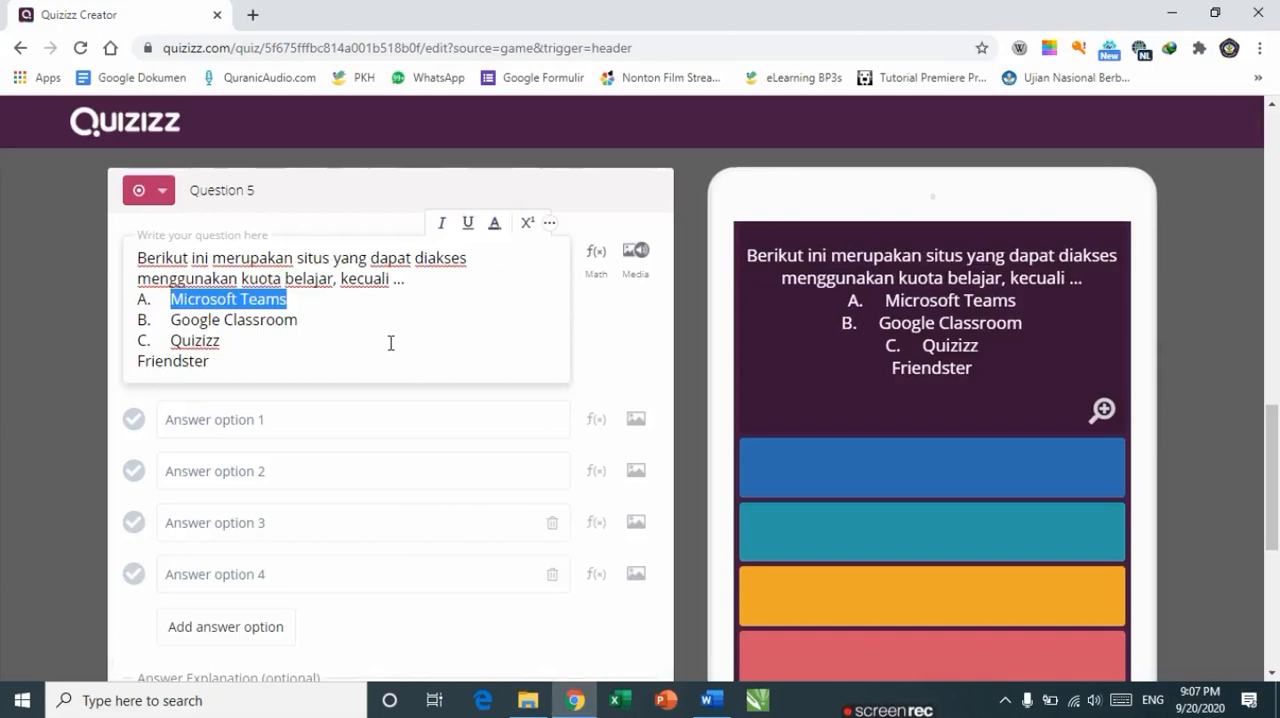
key(BackSpace)
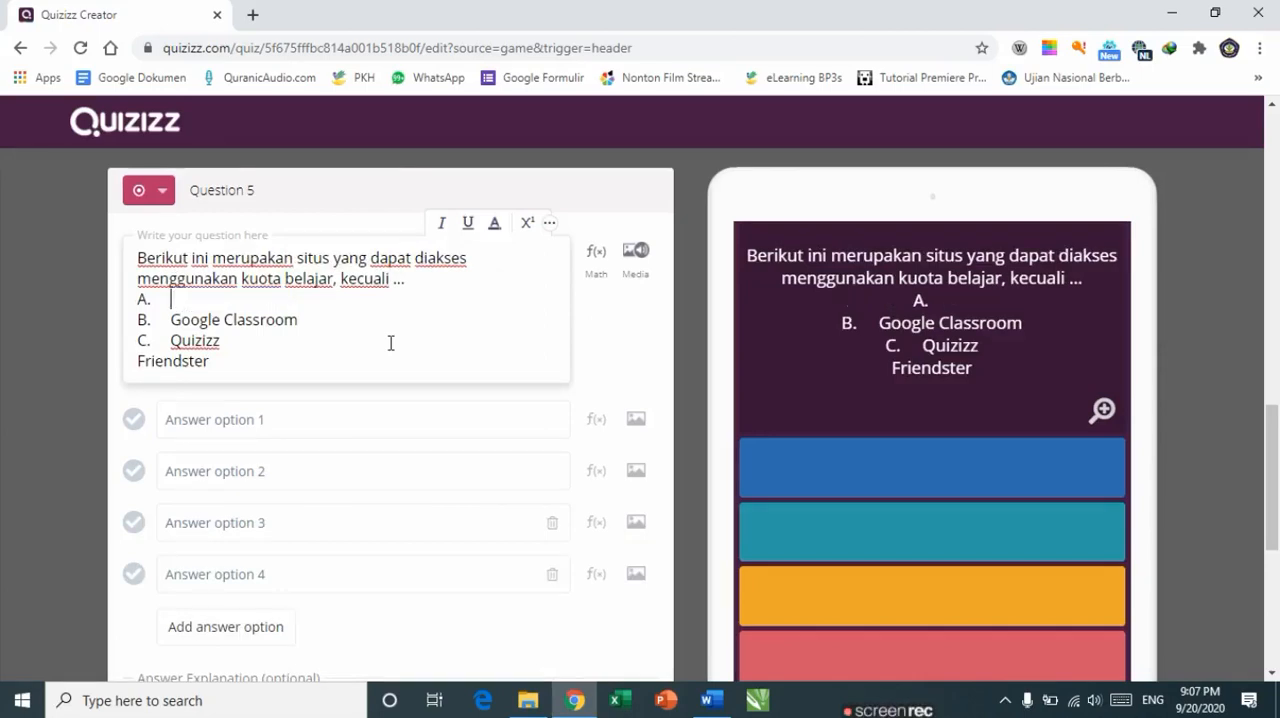
click(205, 418)
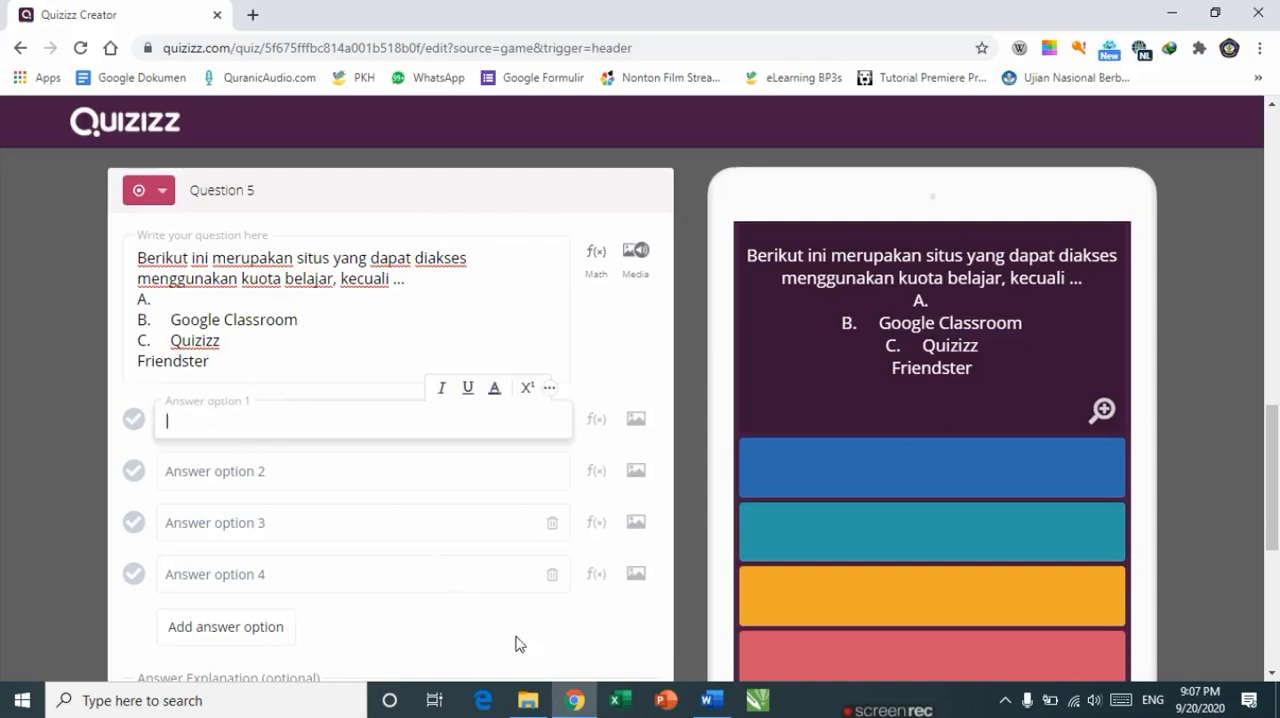
key(ctrl+v)
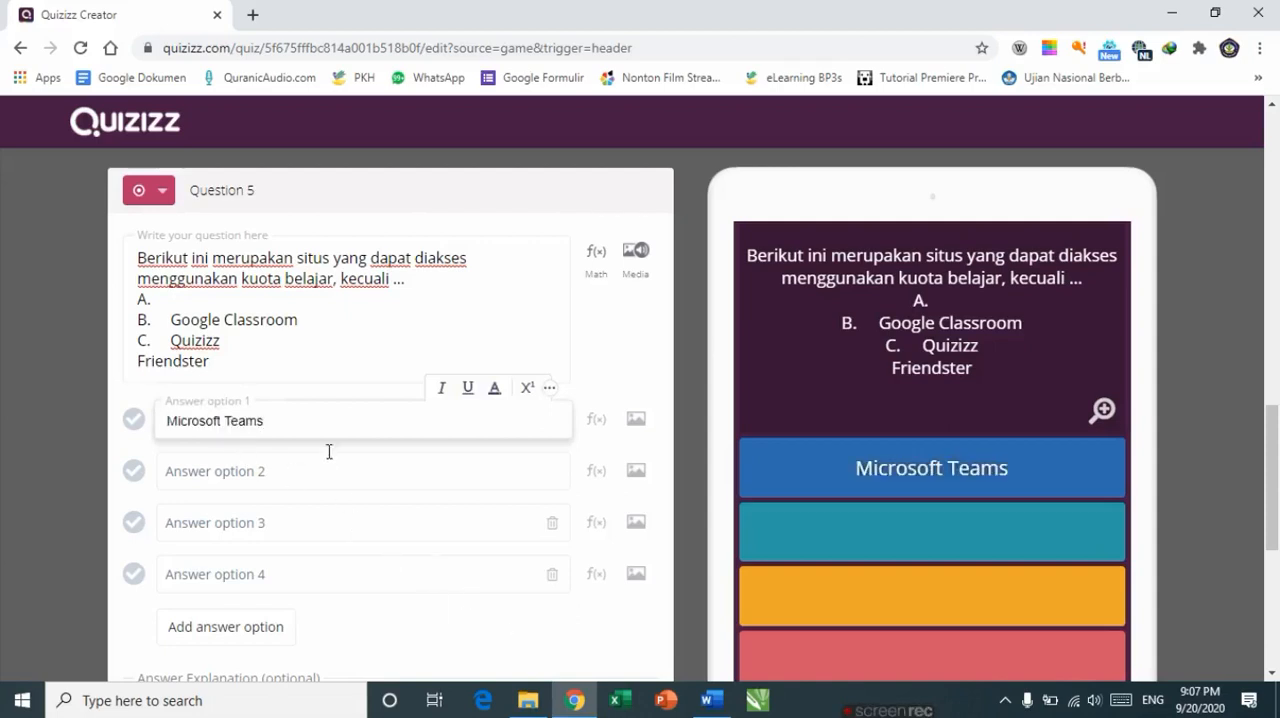
Step: Move answer B, Google Classroom, from the question text into answer option 2
click(313, 320)
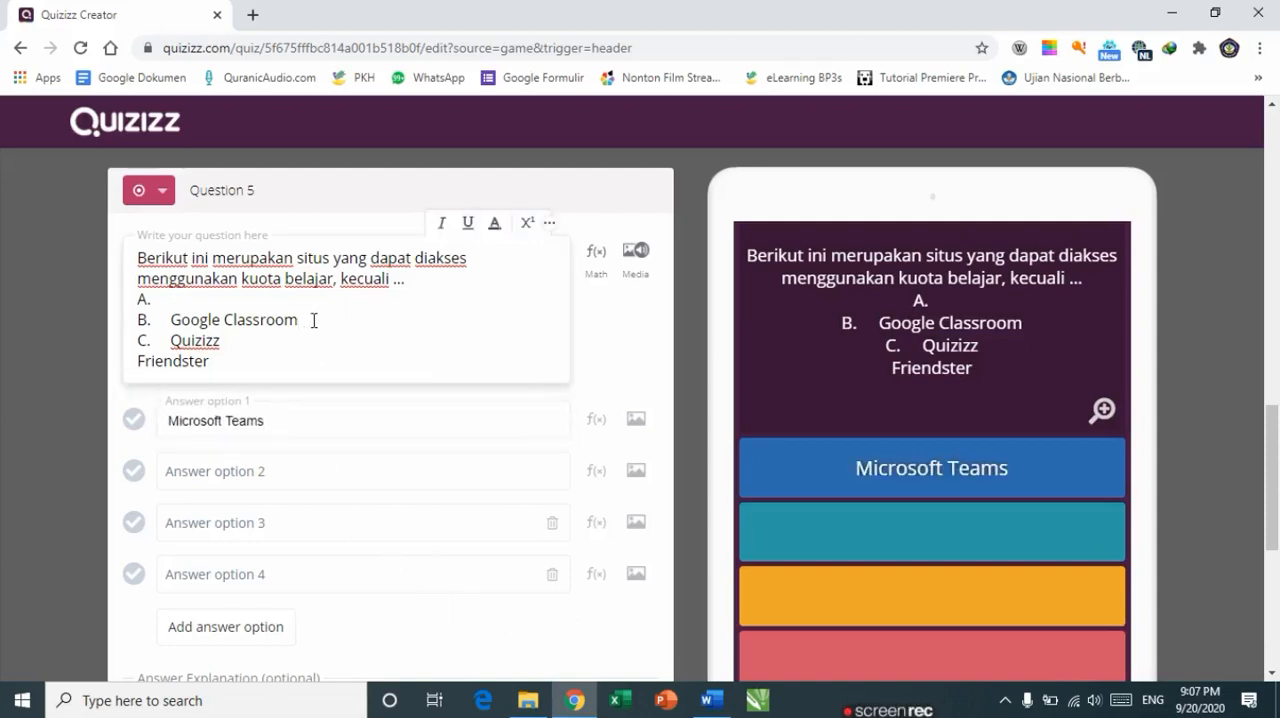
key(ctrl+shift+Left)
key(ctrl+shift+Left)
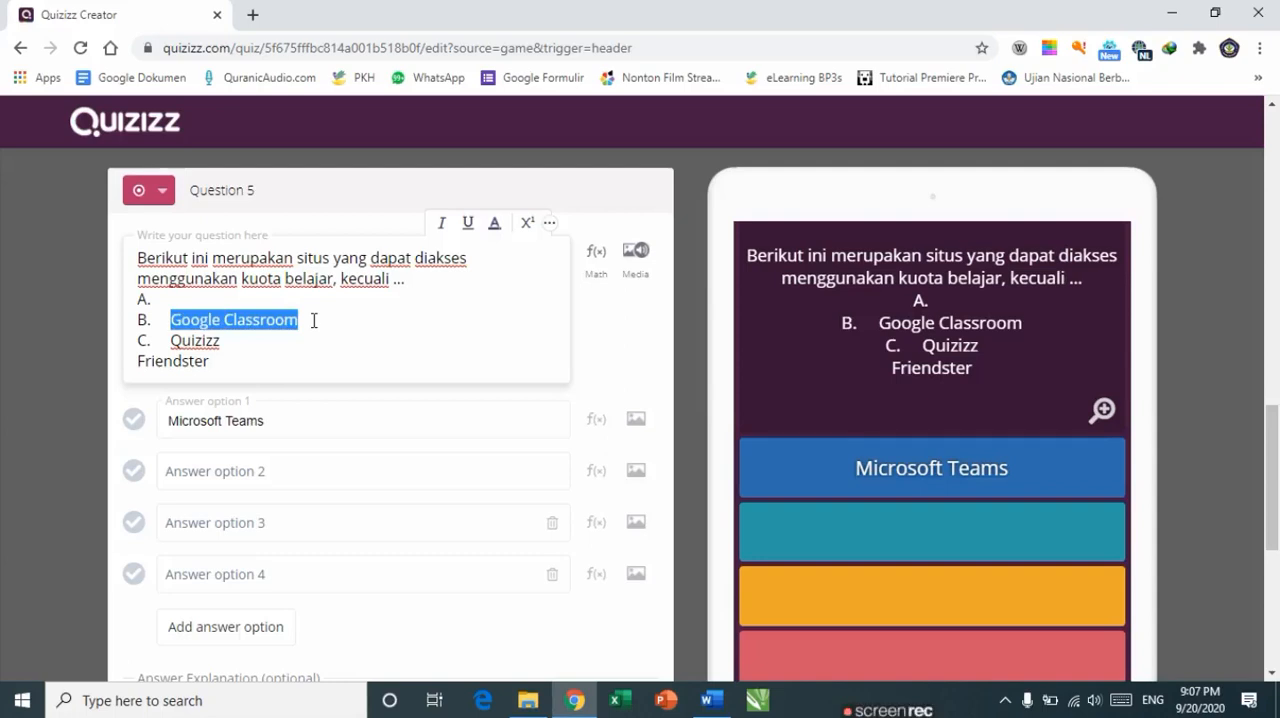
key(ctrl+x)
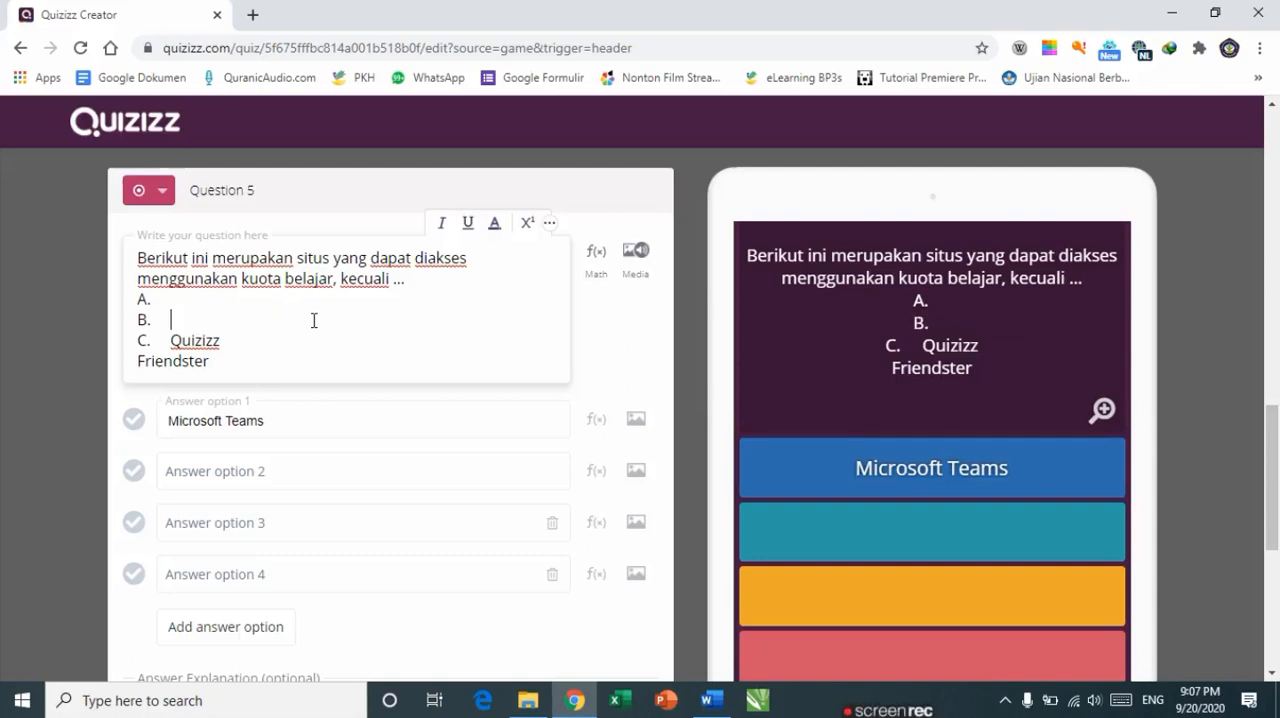
click(250, 470)
key(ctrl+v)
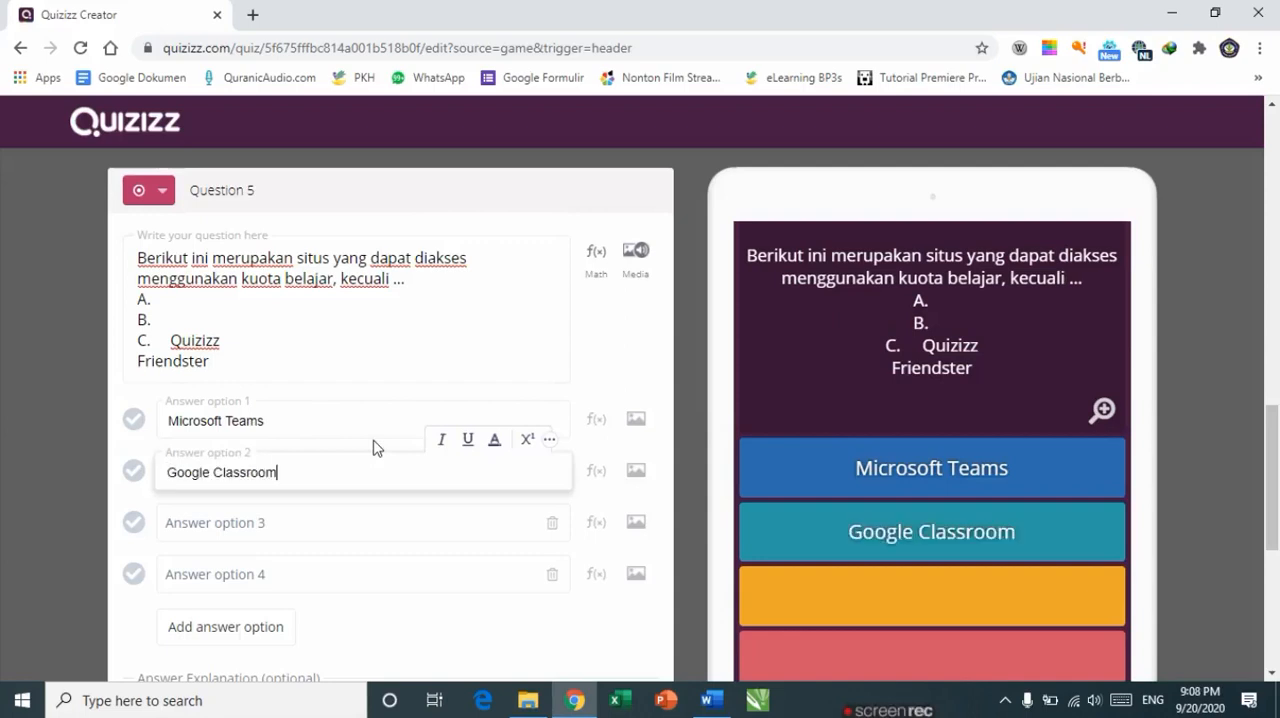
Step: Move answer C, Quizizz, from the question text into answer option 3
click(230, 347)
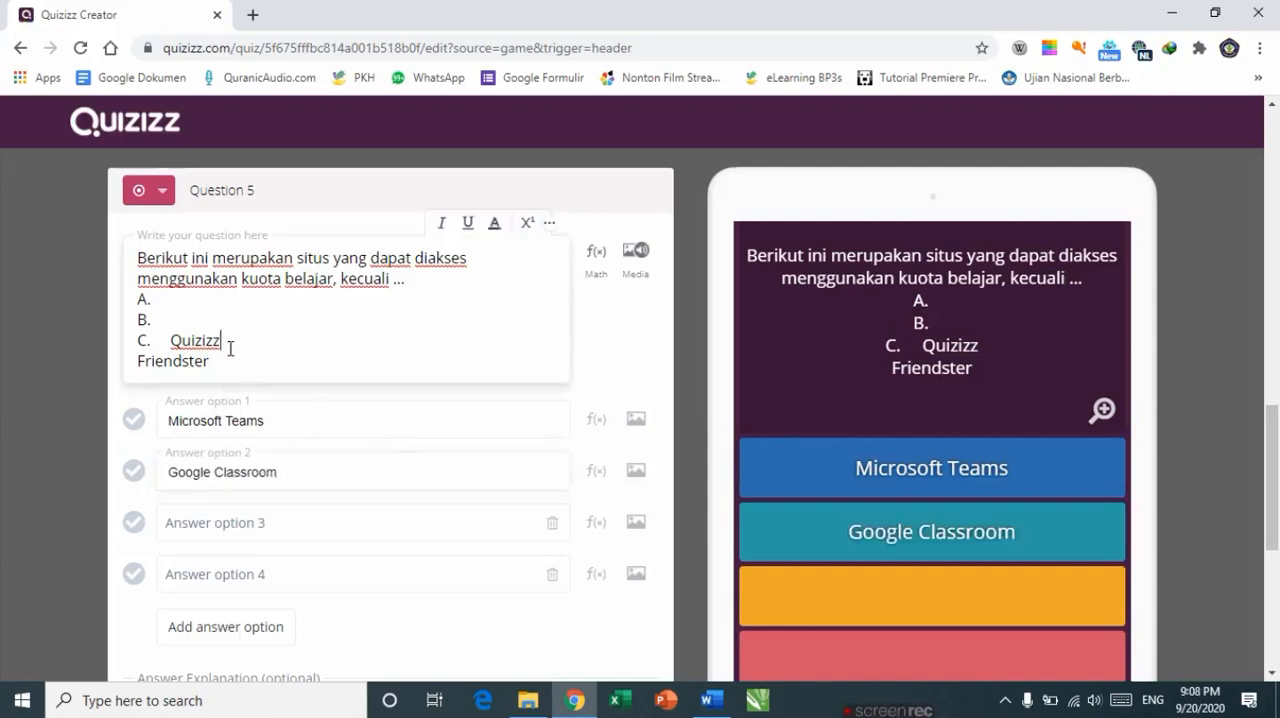
double_click(230, 347)
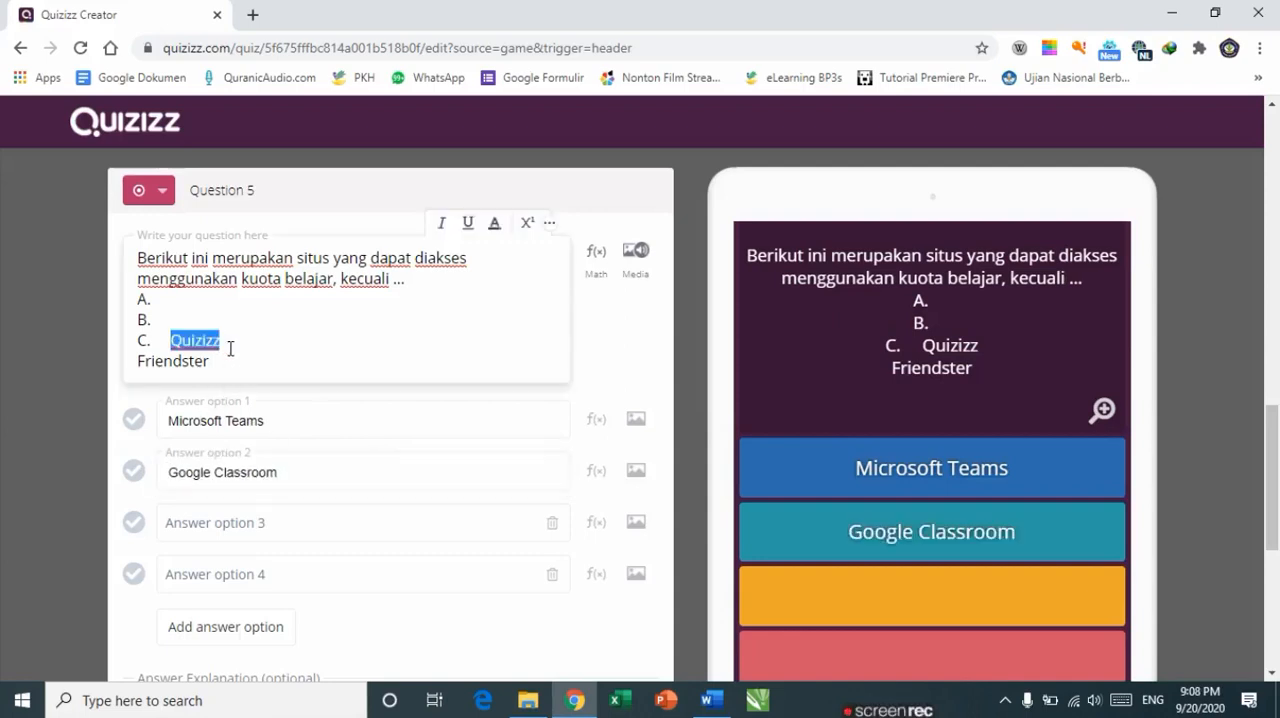
key(ctrl+x)
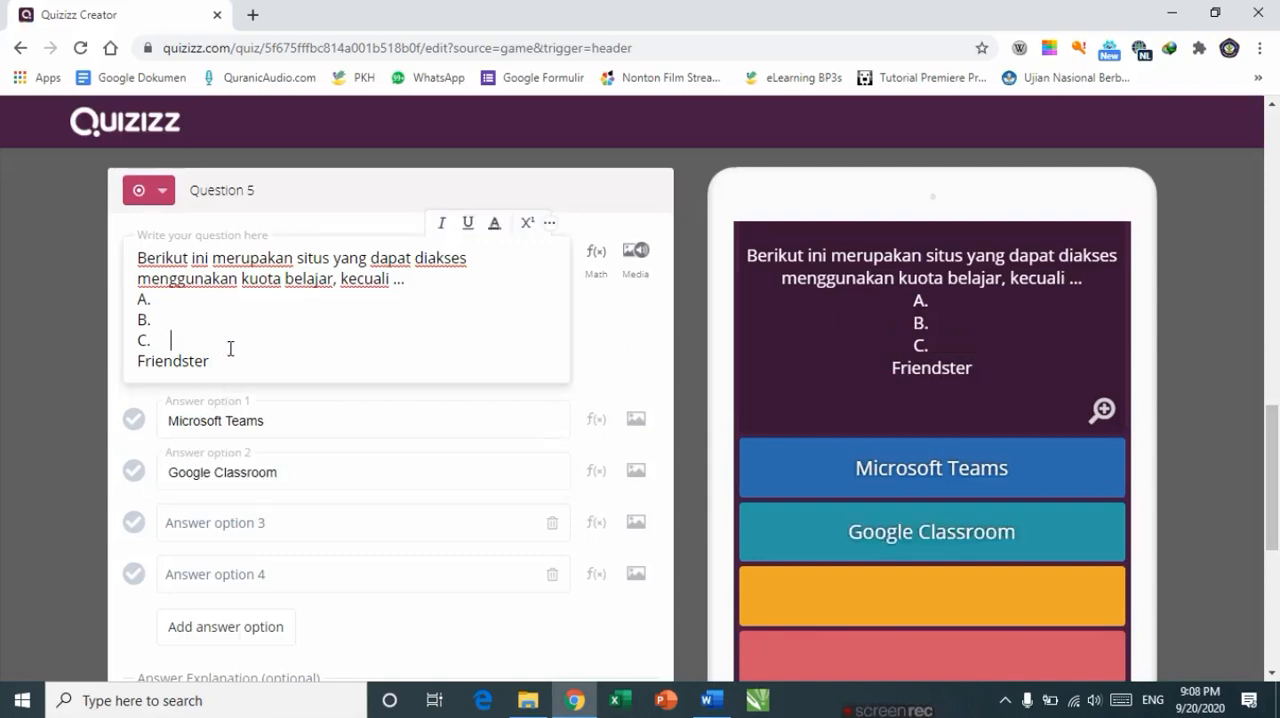
click(275, 510)
key(ctrl+v)
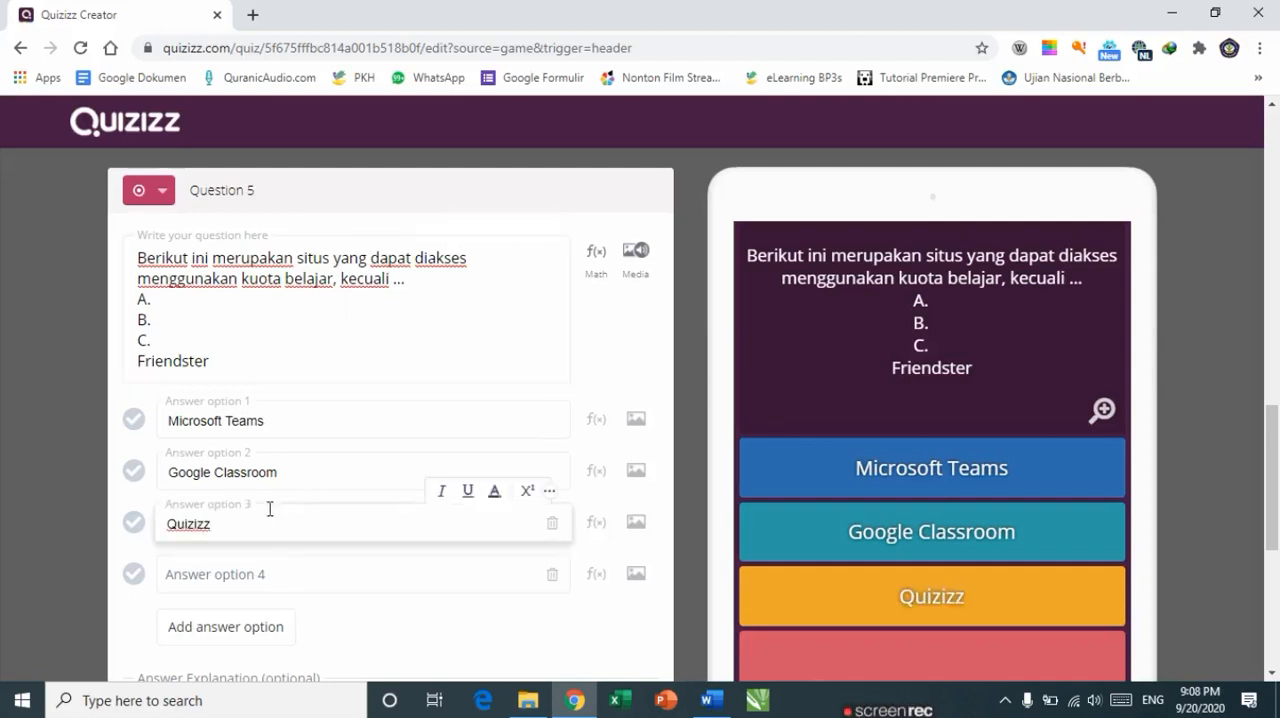
Step: Move answer D, Friendster, from the question text into answer option 4
click(216, 357)
double_click(216, 357)
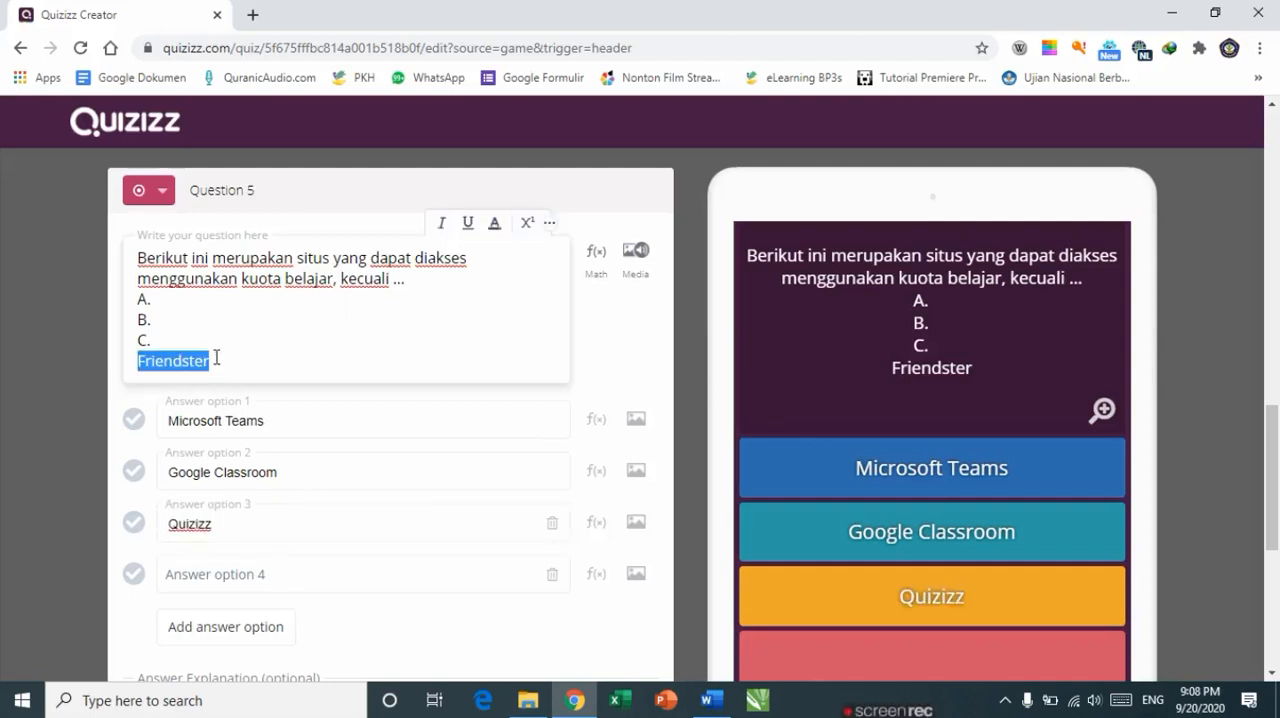
key(ctrl+x)
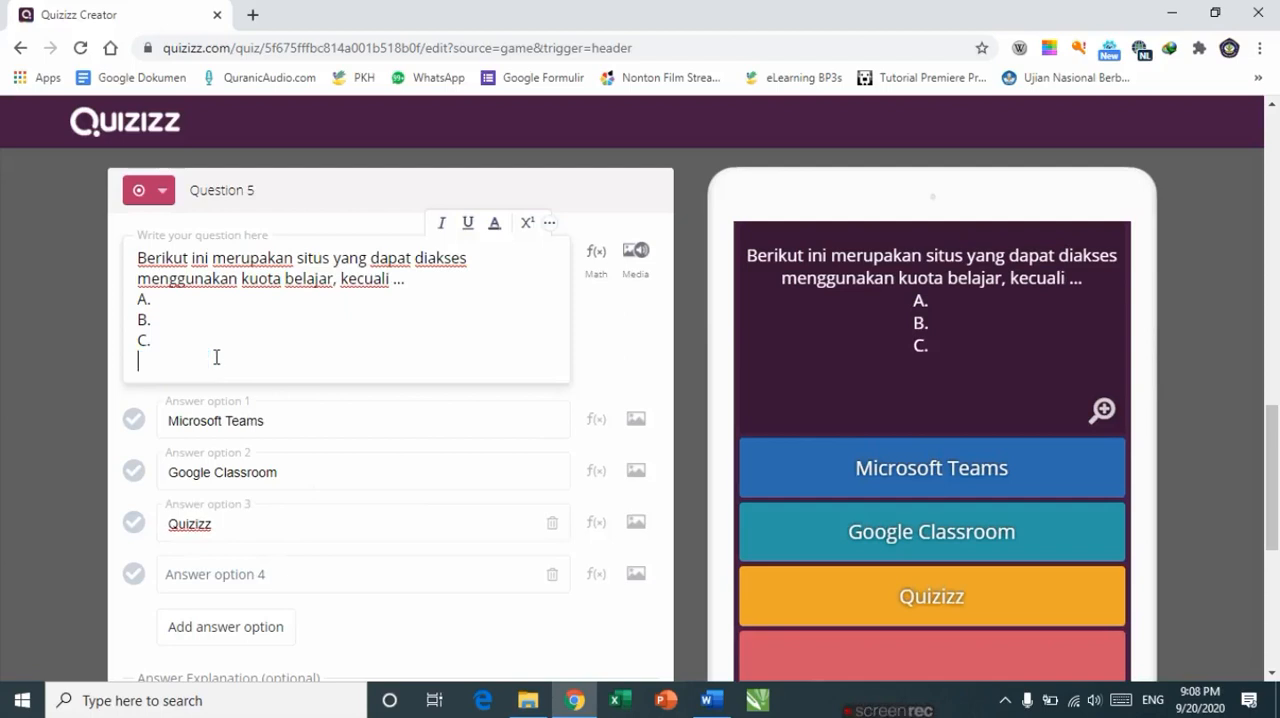
click(191, 569)
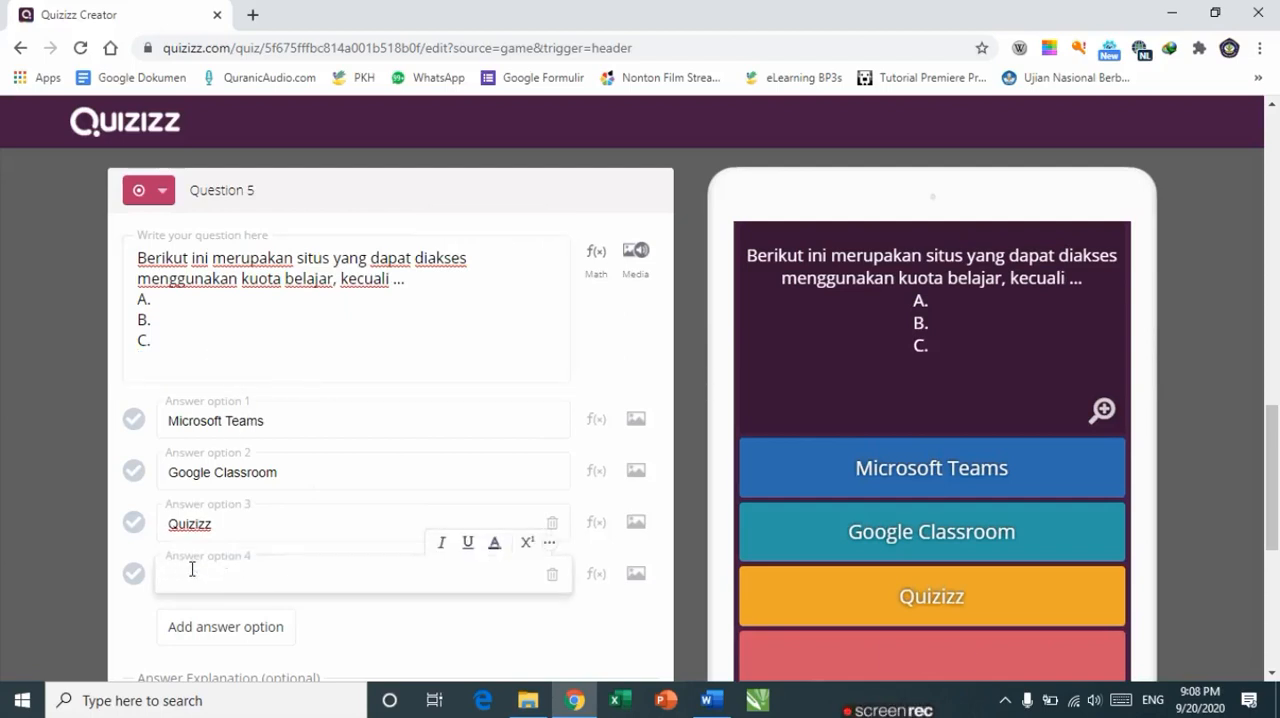
key(ctrl+v)
Step: Delete the leftover list letters A., B., C. so the question reads only its sentence
drag(176, 345, 129, 307)
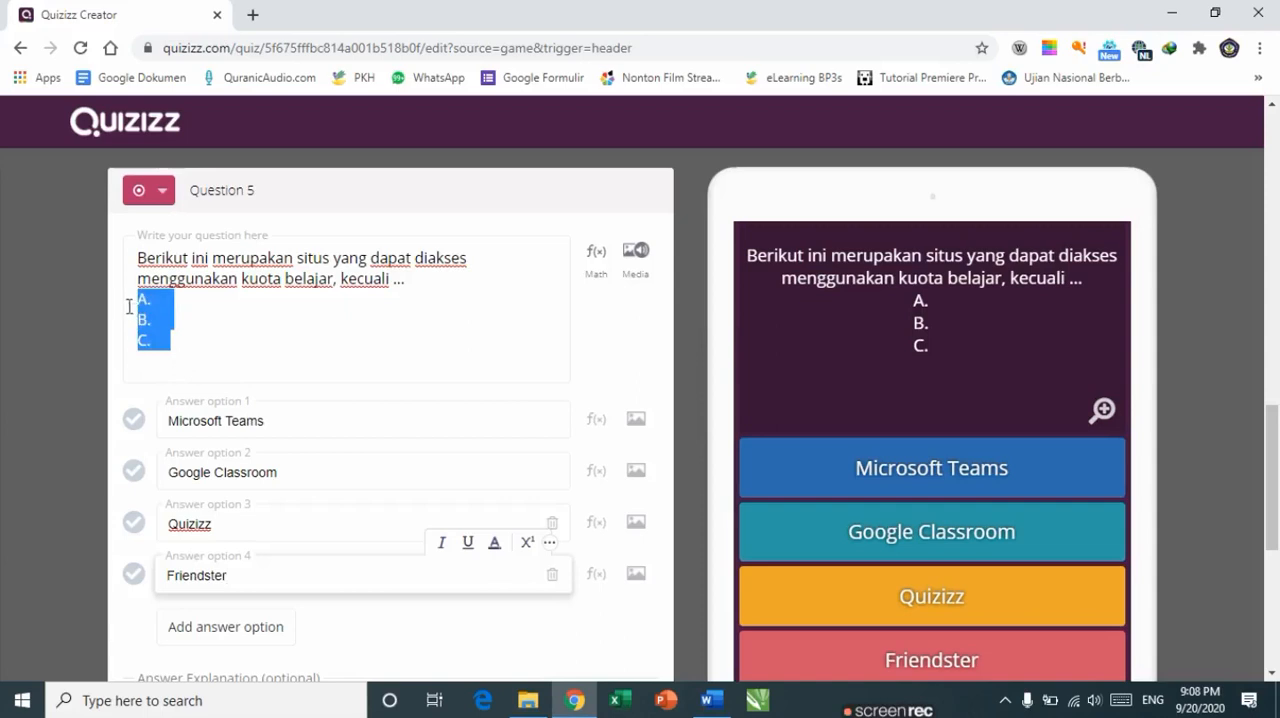
key(BackSpace)
key(BackSpace)
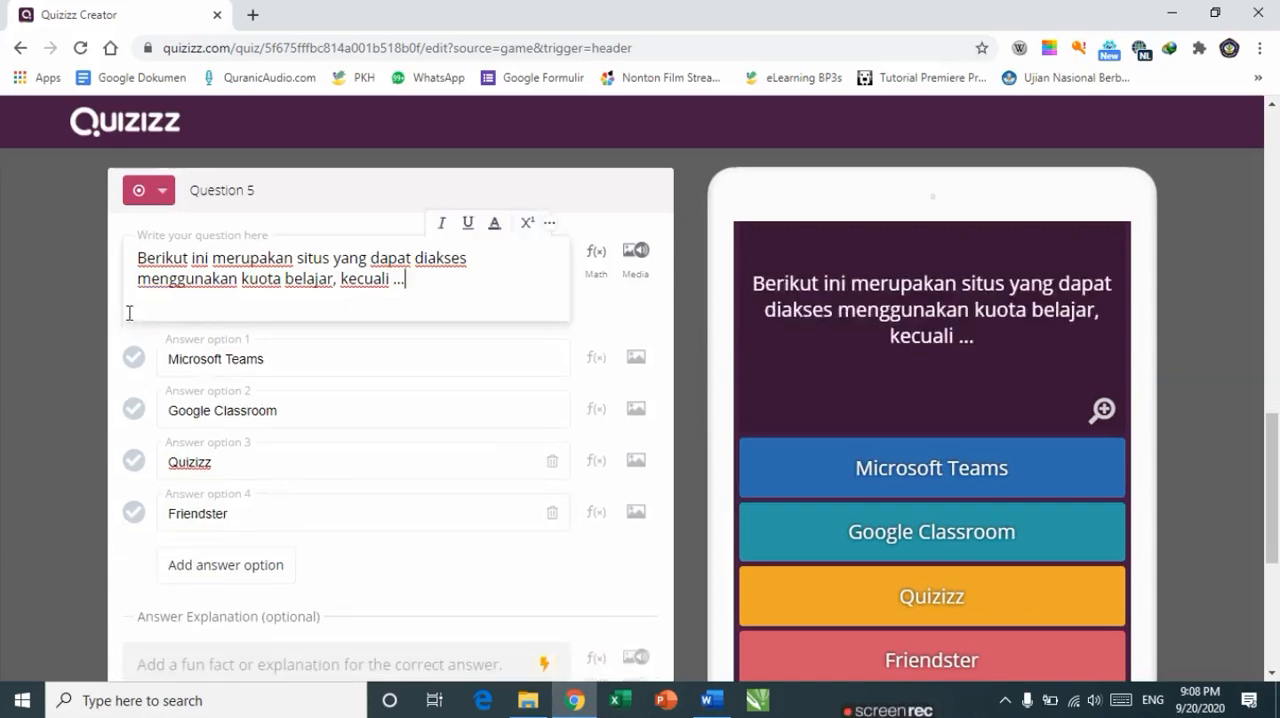
Step: Mark Friendster as the correct answer, set the time limit to 60 Seconds, and save the question
click(134, 514)
scroll(170, 580, down, 1)
scroll(1022, 460, down, 1)
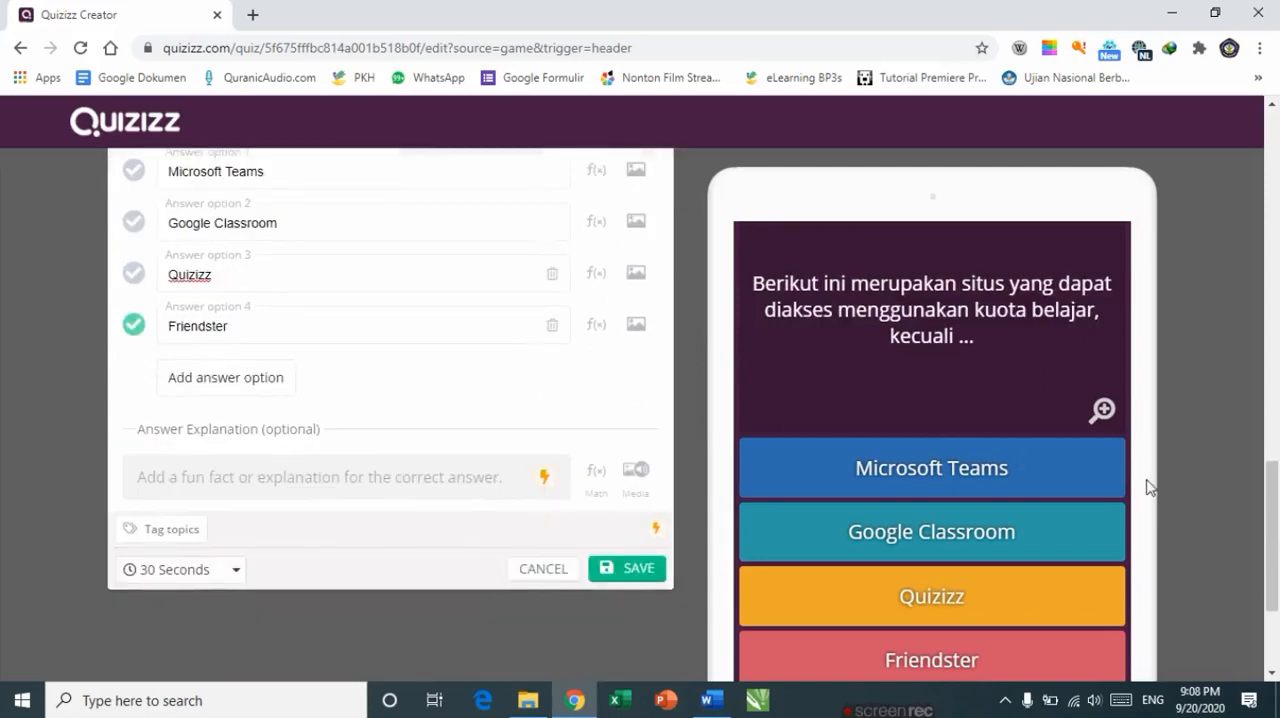
click(232, 574)
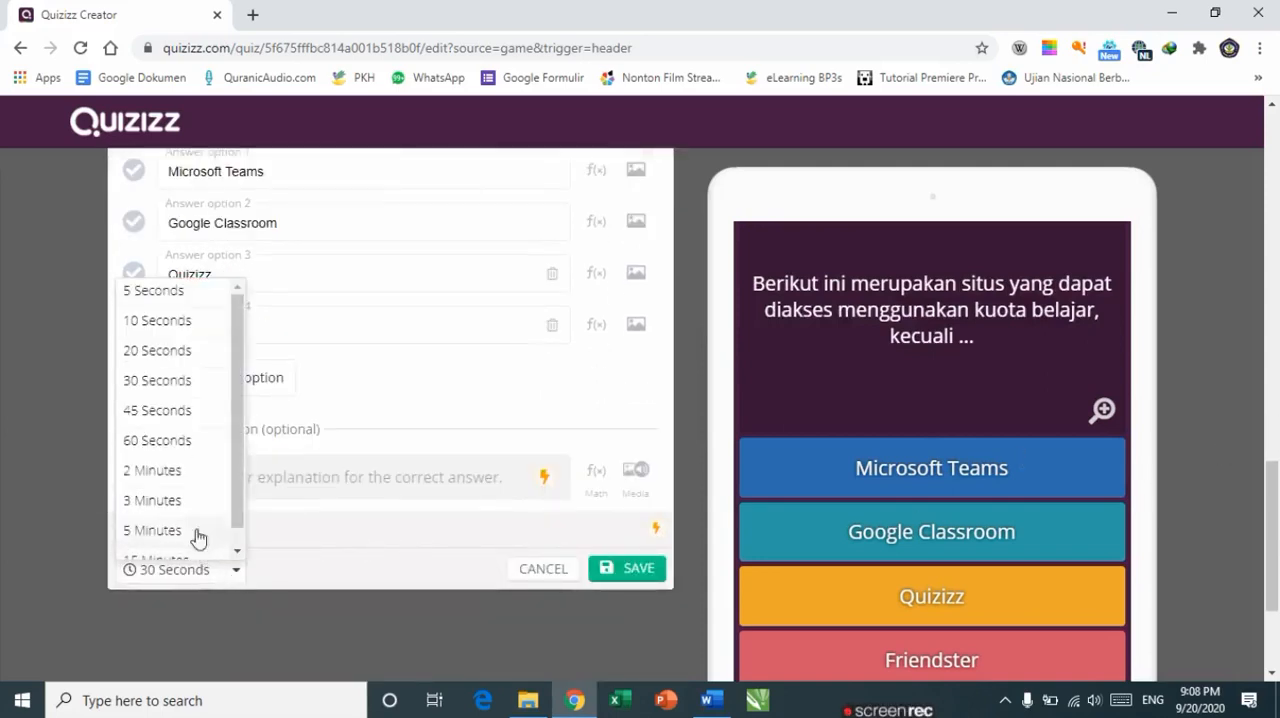
click(153, 442)
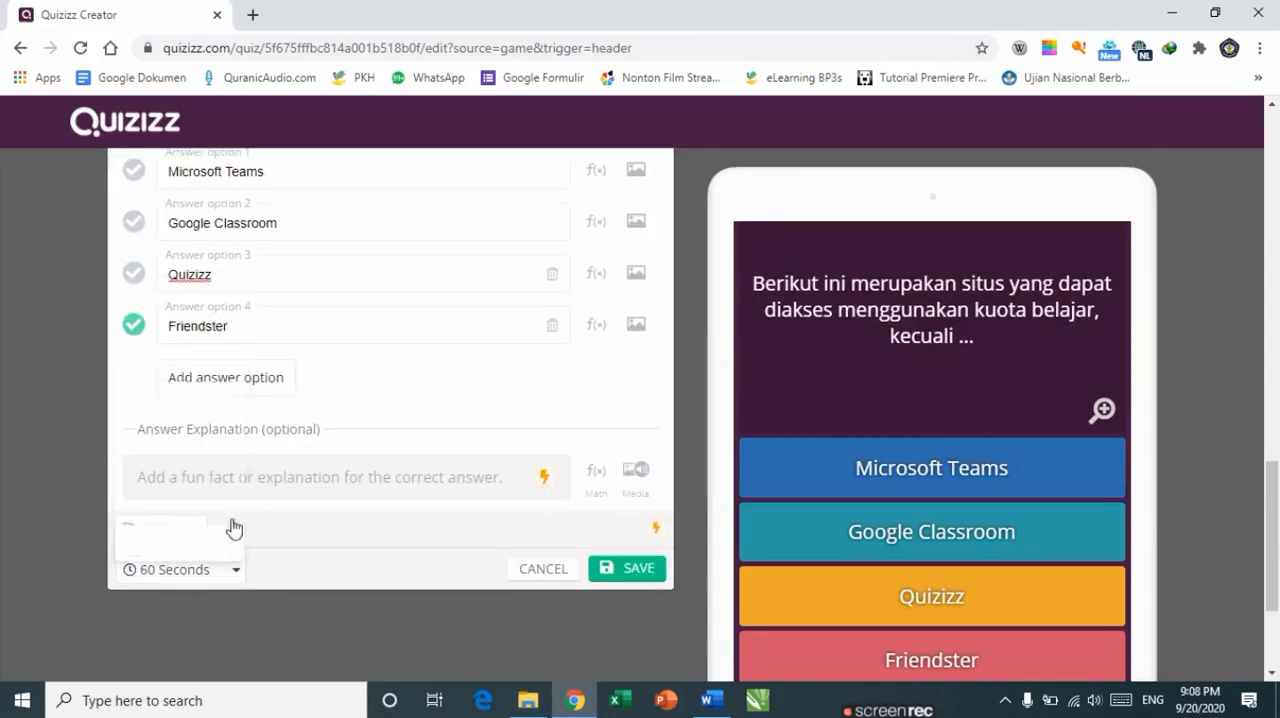
click(624, 575)
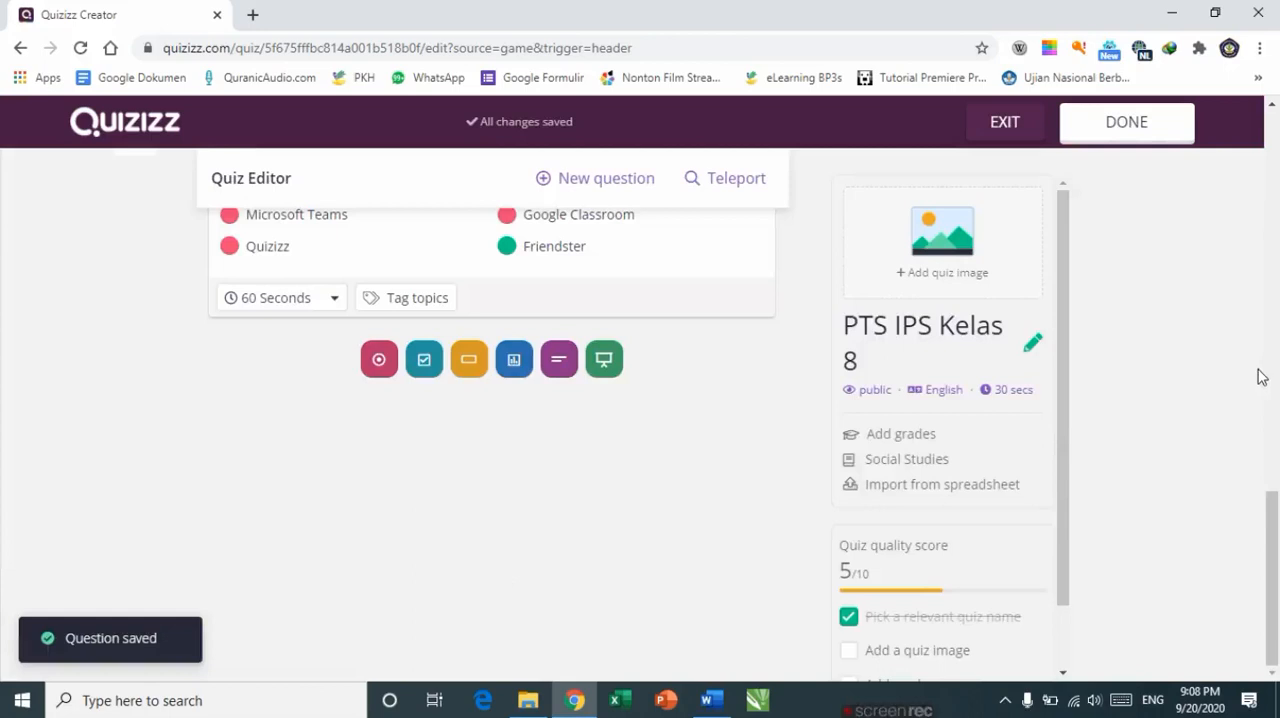
Step: Open the quiz's name and subject settings for PTS IPS Kelas 8 and save them
drag(1274, 531, 1276, 162)
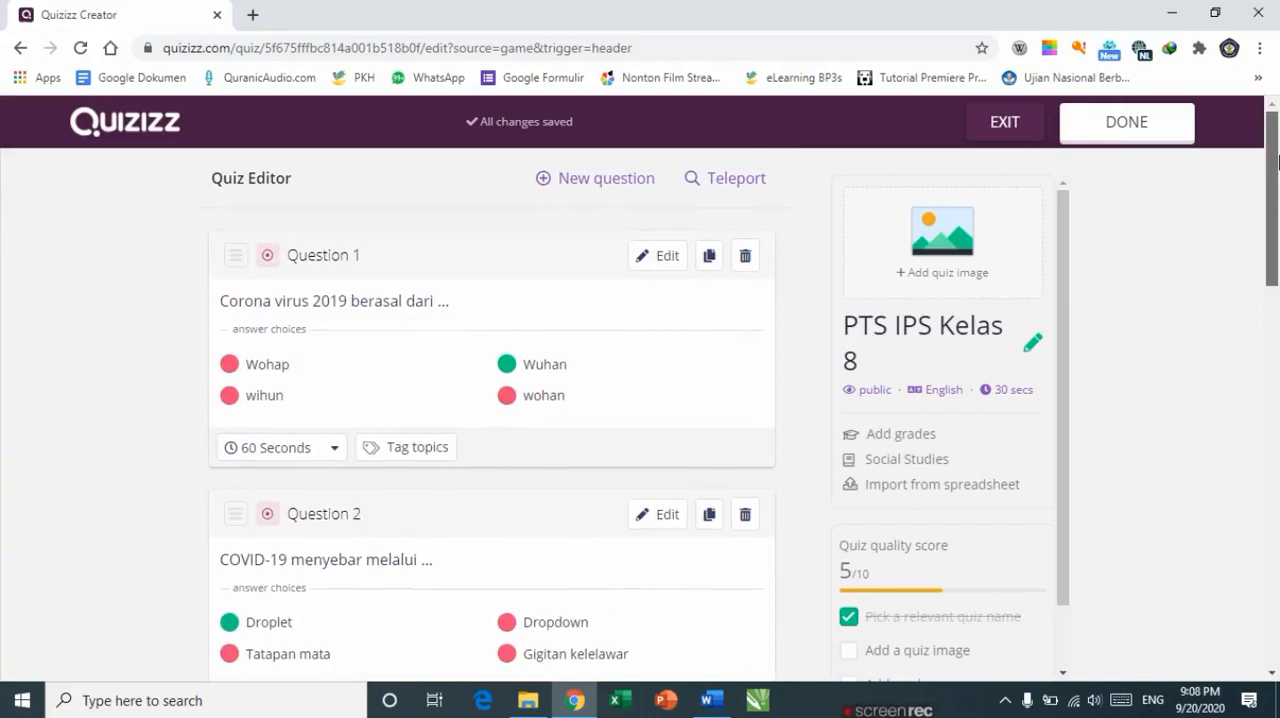
drag(1278, 162, 1278, 244)
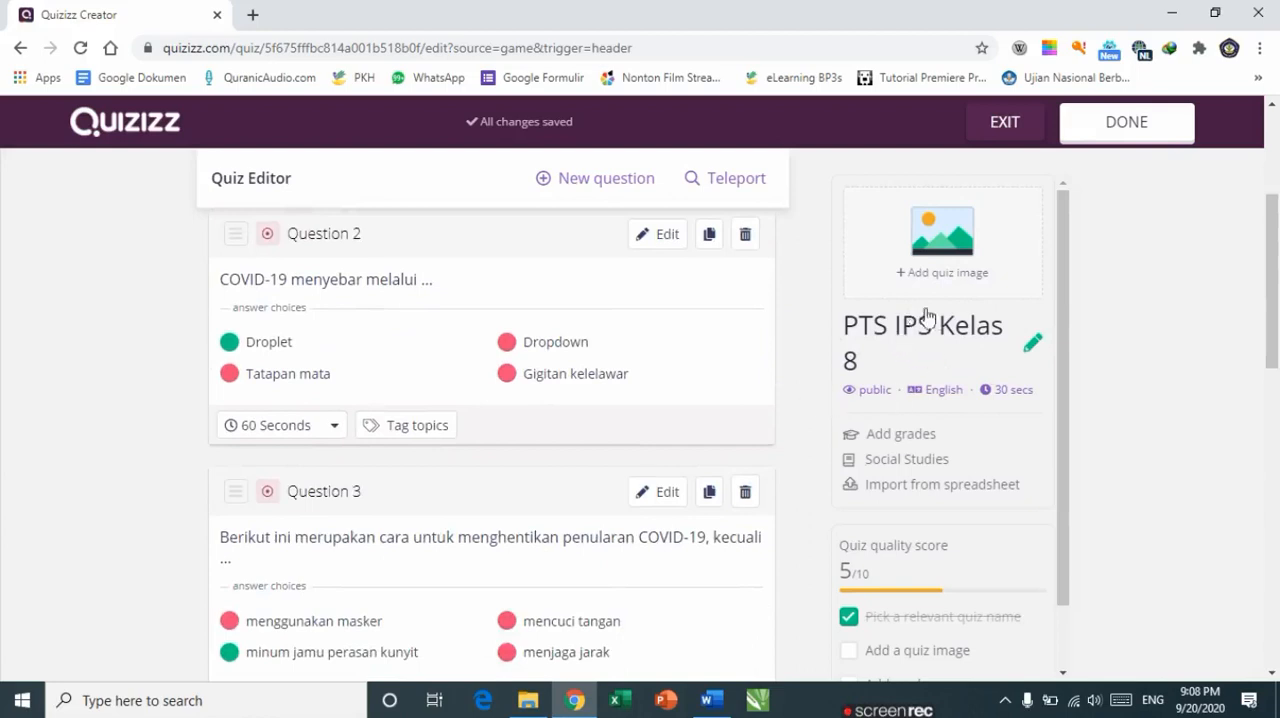
click(1036, 346)
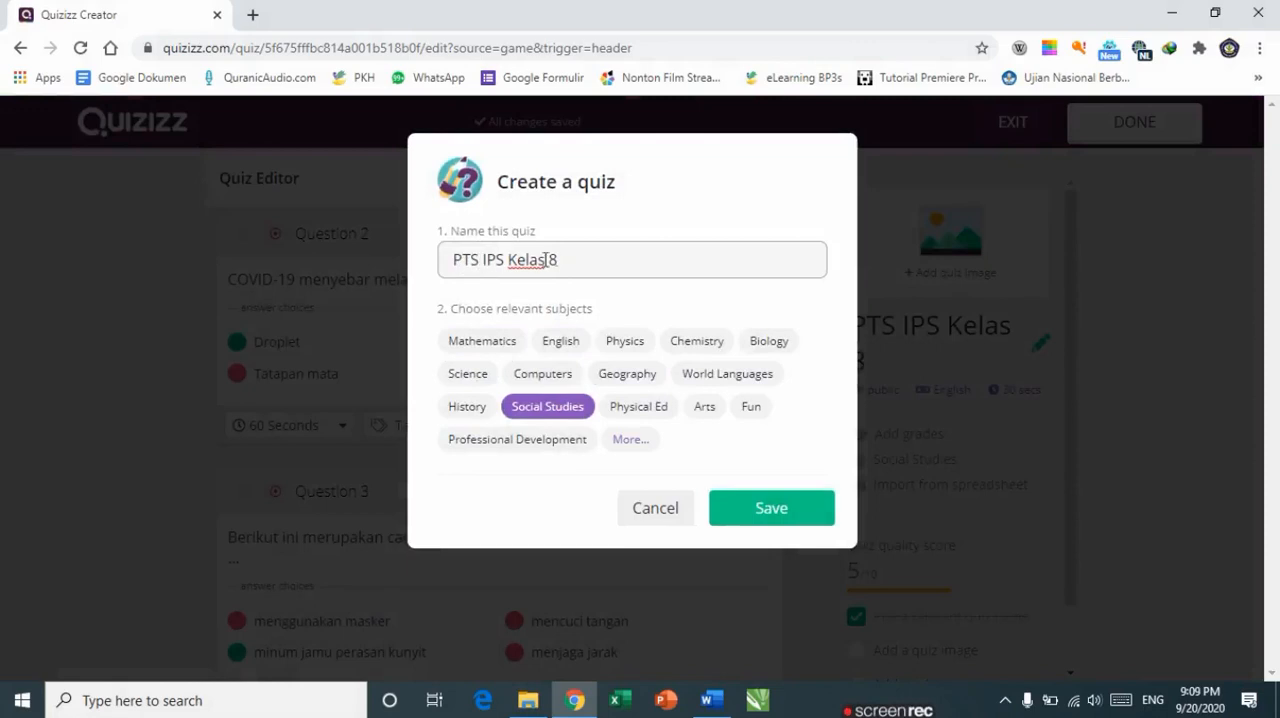
click(791, 513)
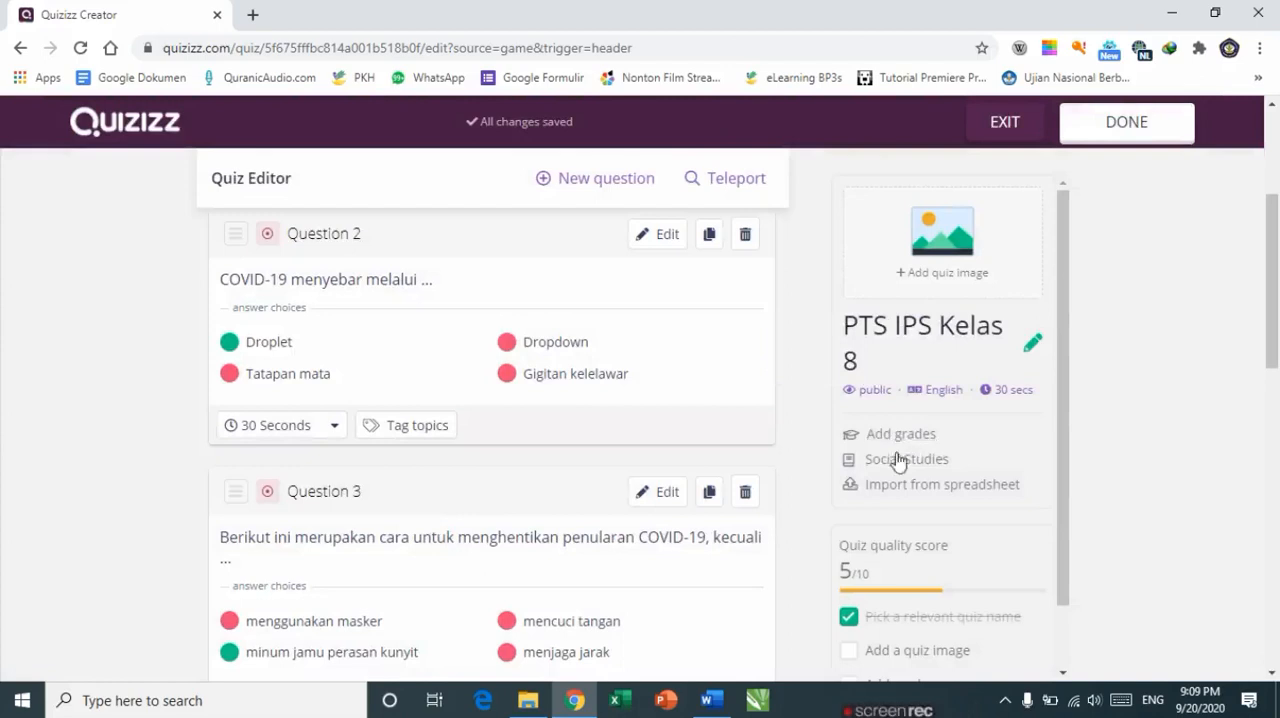
Step: Open the quiz details and set the quiz language to Indonesian
click(889, 436)
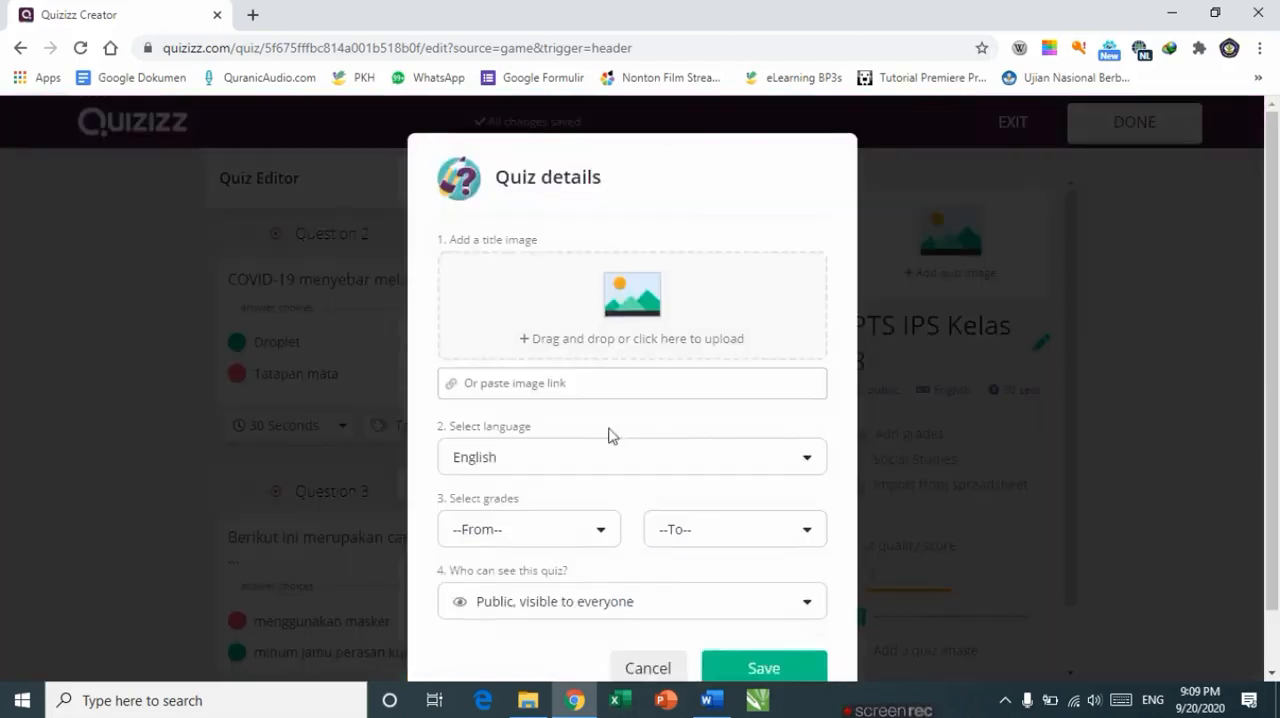
click(506, 460)
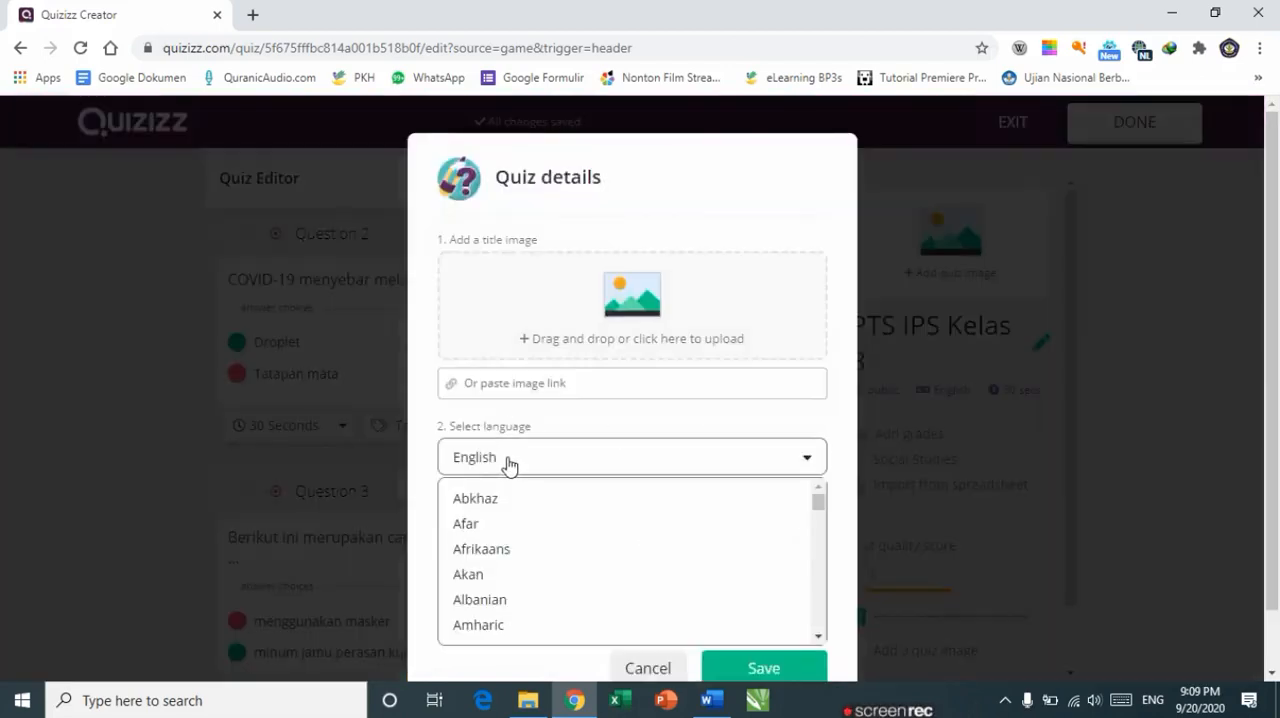
drag(820, 503, 822, 557)
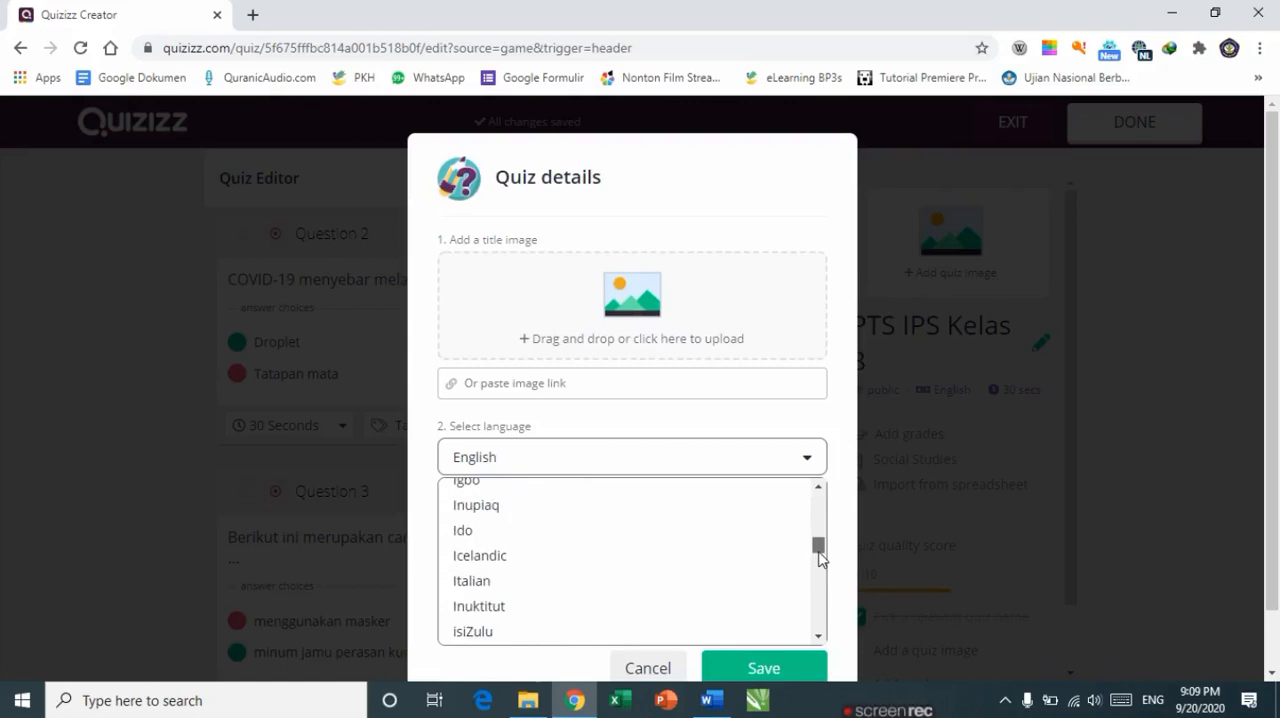
drag(818, 558, 818, 555)
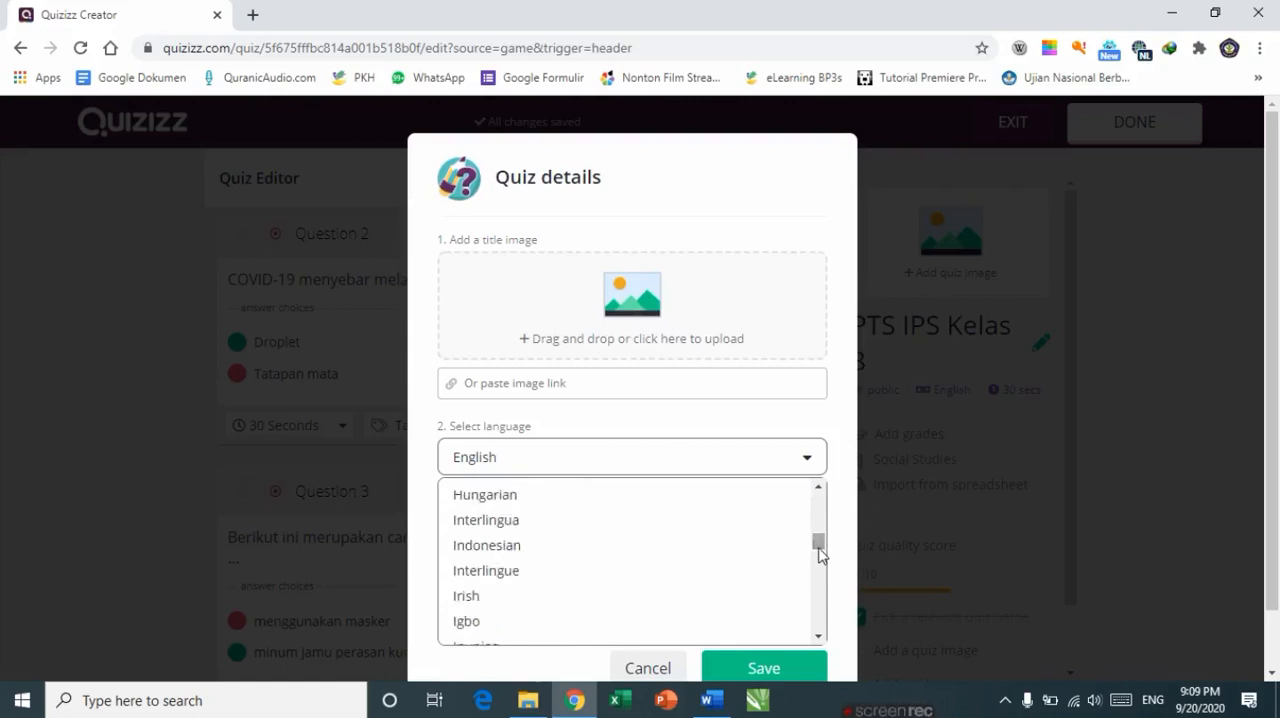
click(488, 555)
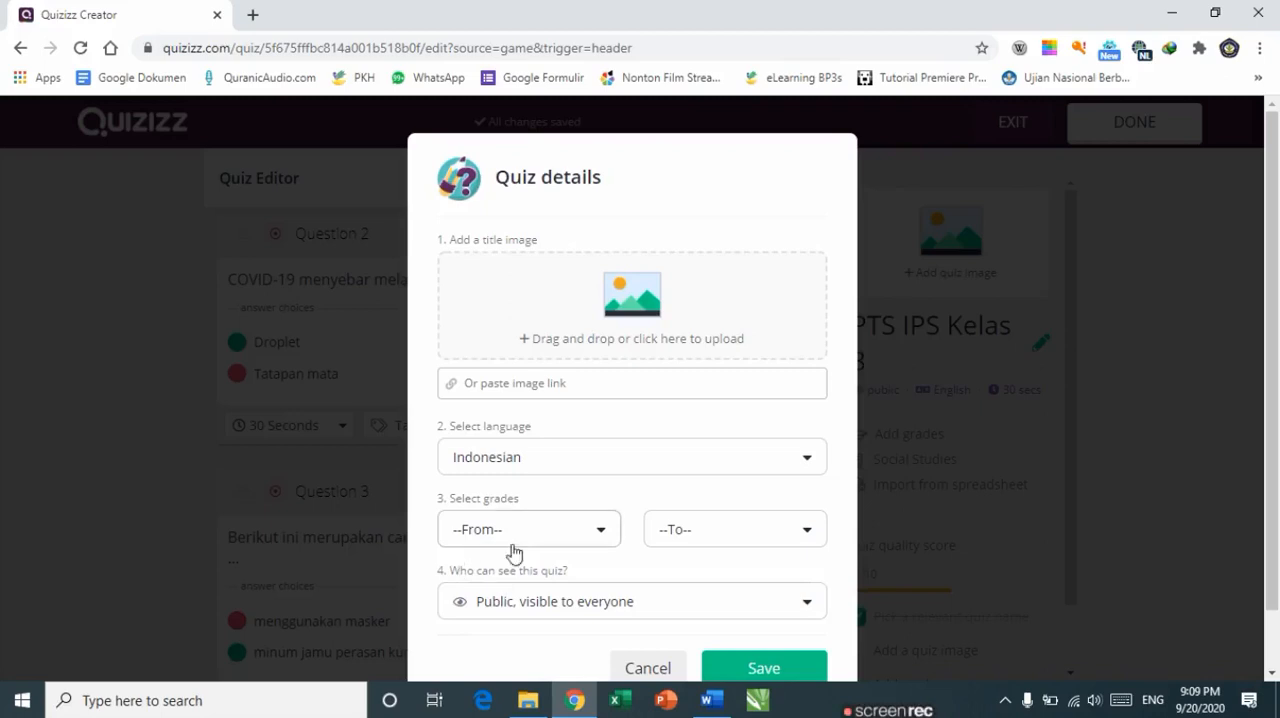
Step: Set the quiz's grade range from 8th to 8th
click(510, 540)
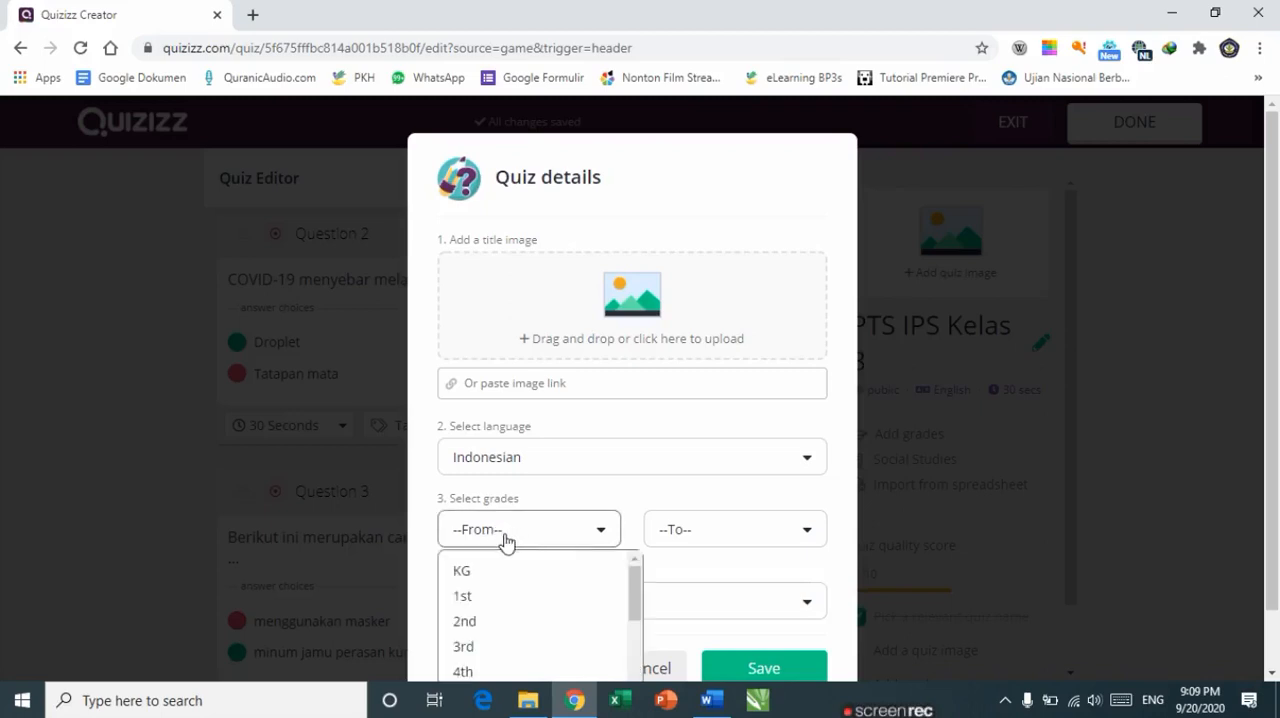
click(590, 532)
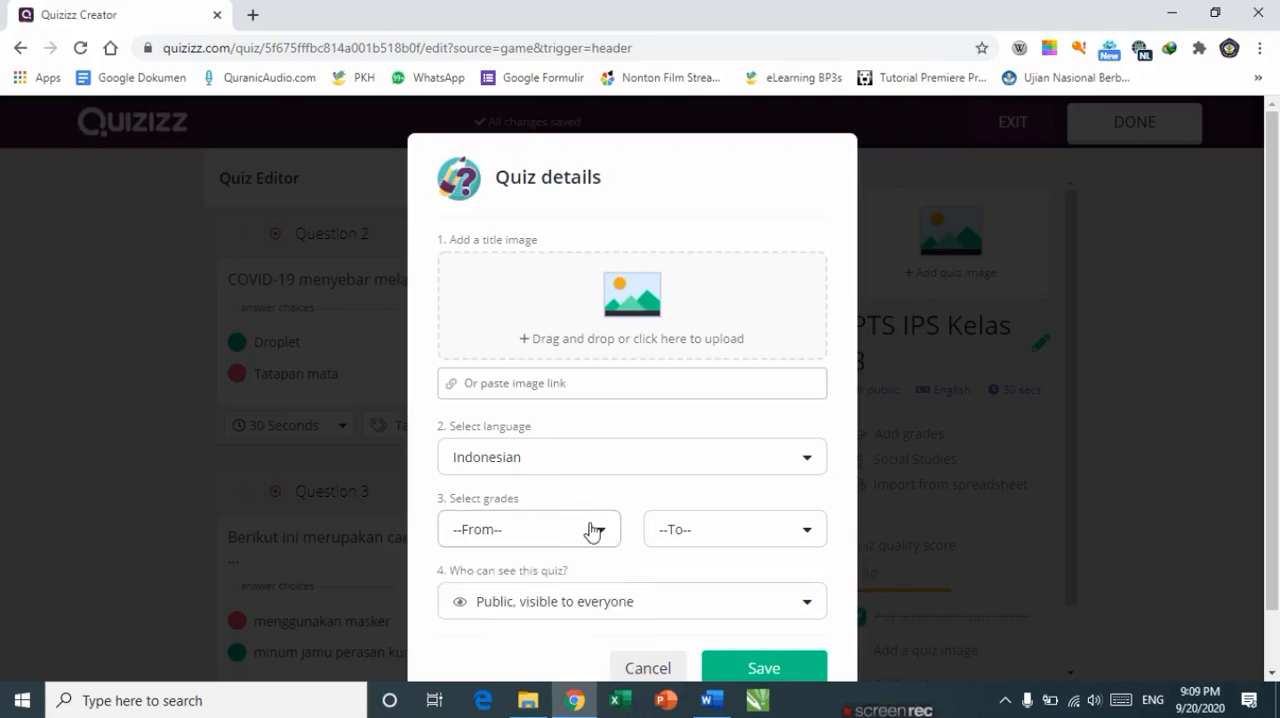
click(592, 532)
drag(634, 586, 645, 637)
click(512, 655)
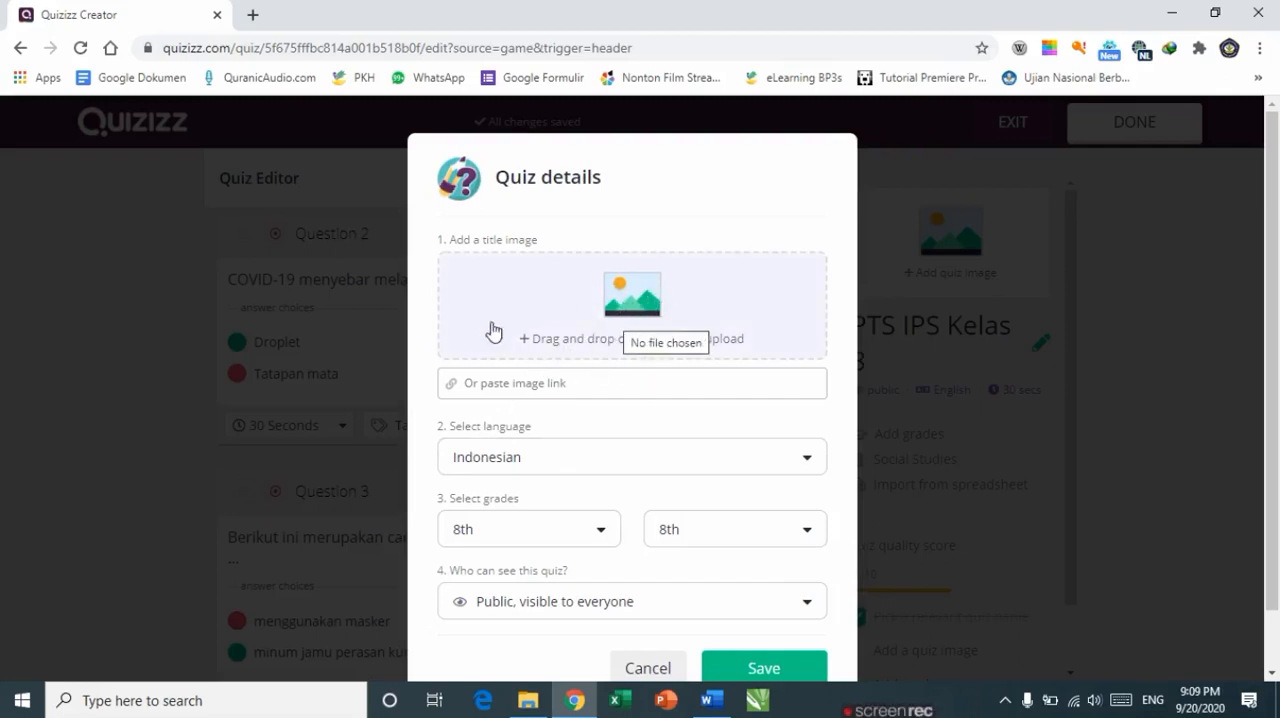
Step: Upload the picture 'kop' from Pictures as the quiz title image
click(662, 330)
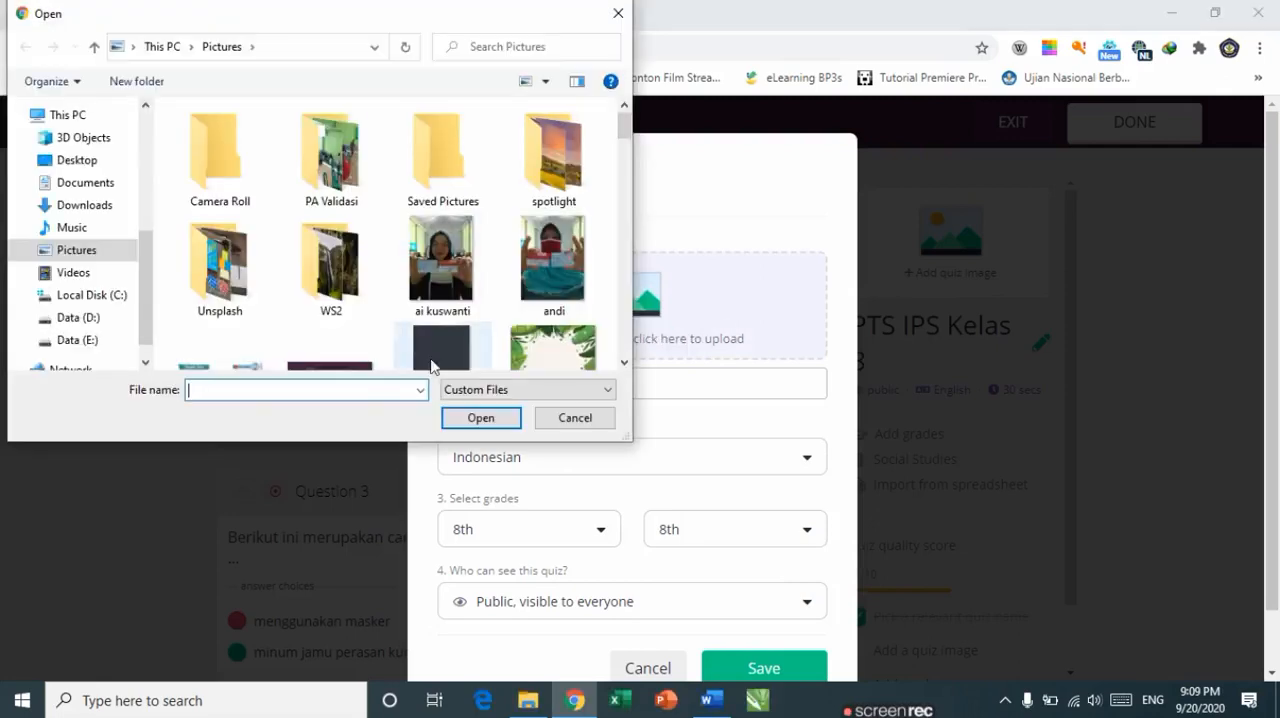
click(455, 283)
key(k)
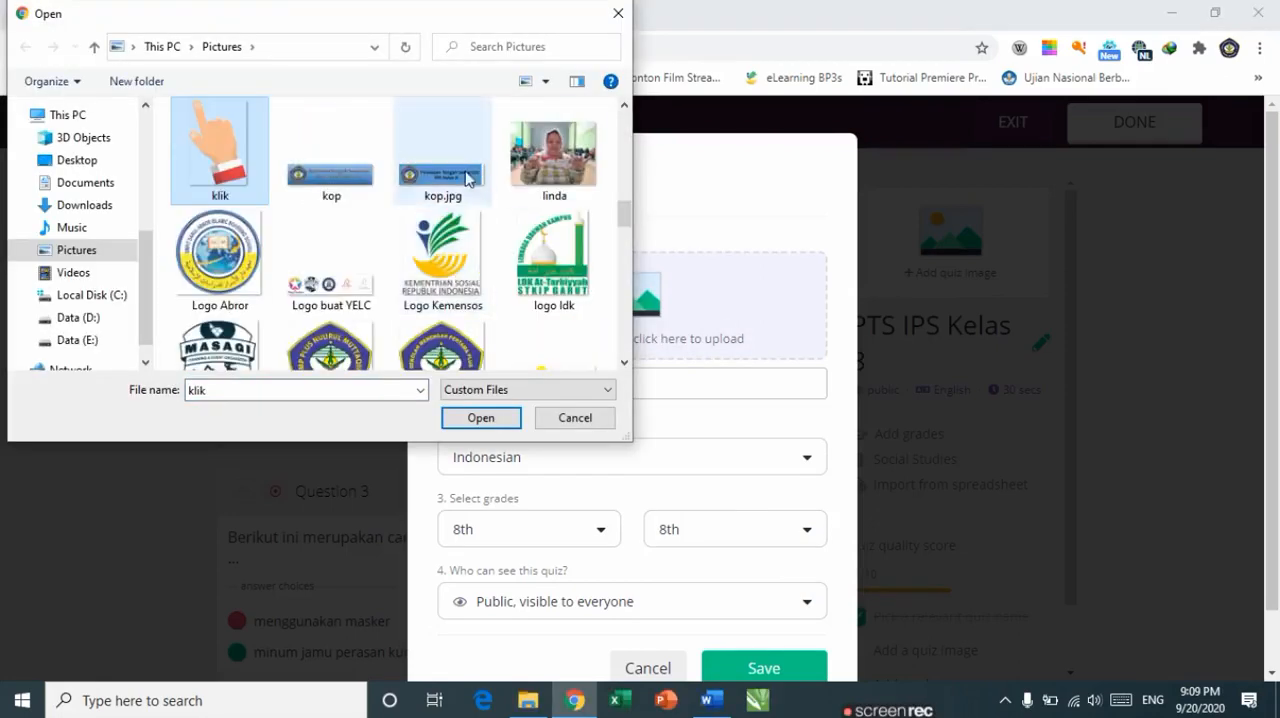
click(333, 192)
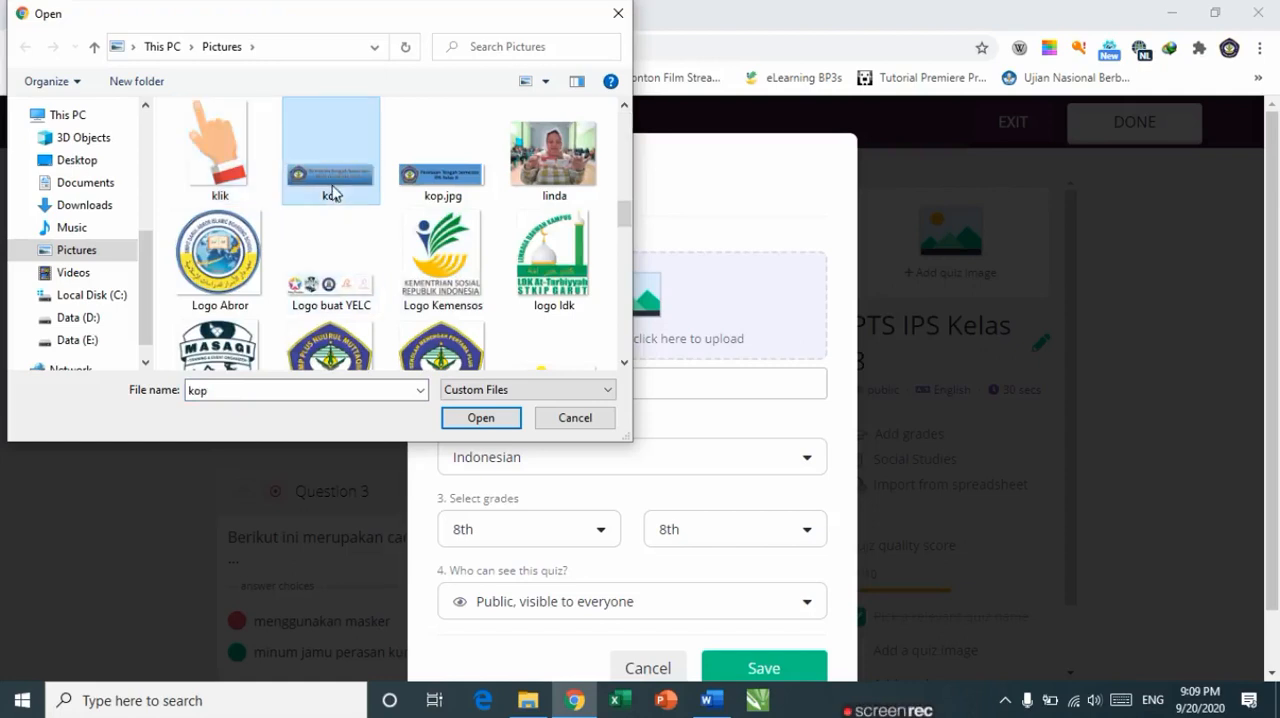
click(480, 418)
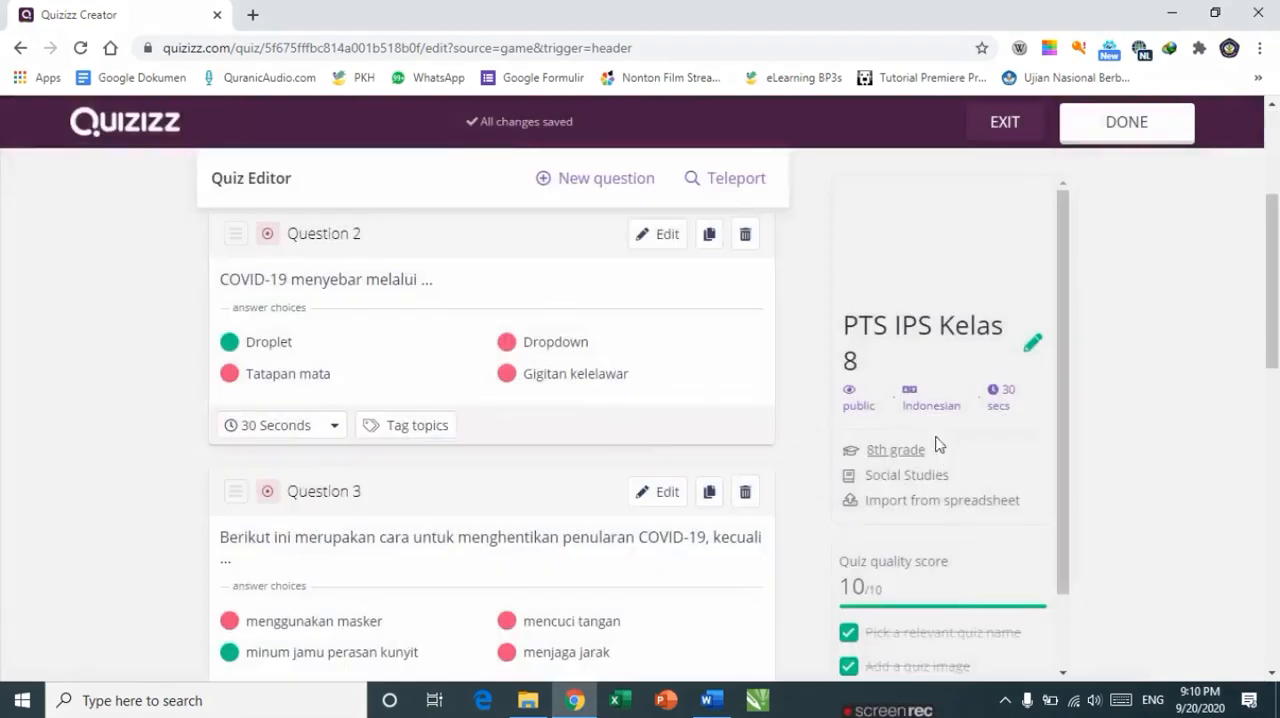
Step: Scroll through the quiz questions and finish editing the quiz
scroll(1150, 257, up, 2)
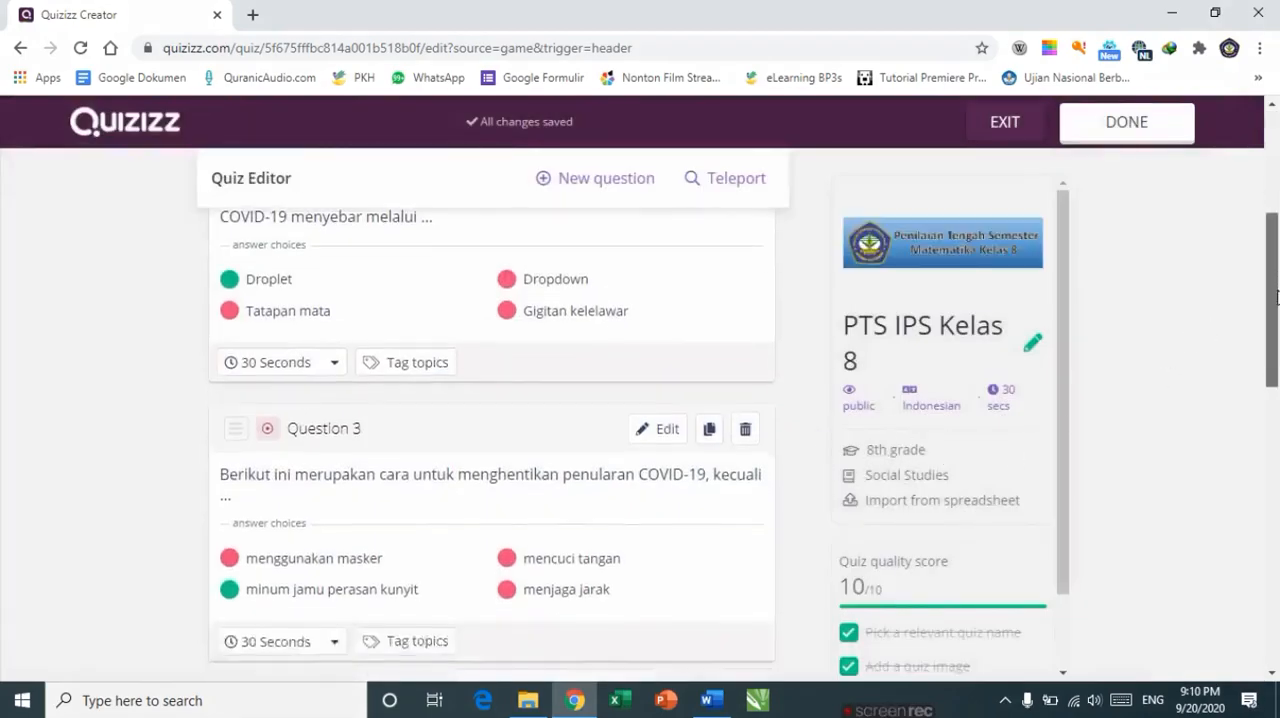
mouse_move(957, 252)
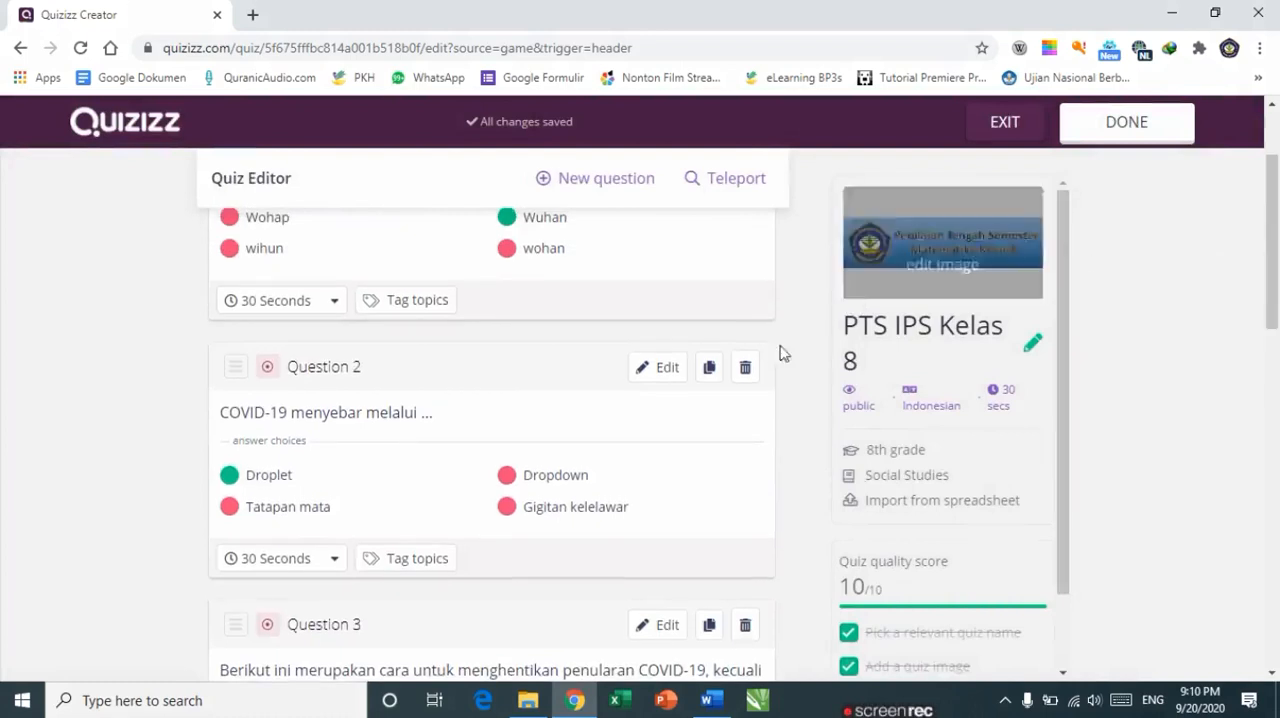
drag(1272, 256, 1066, 335)
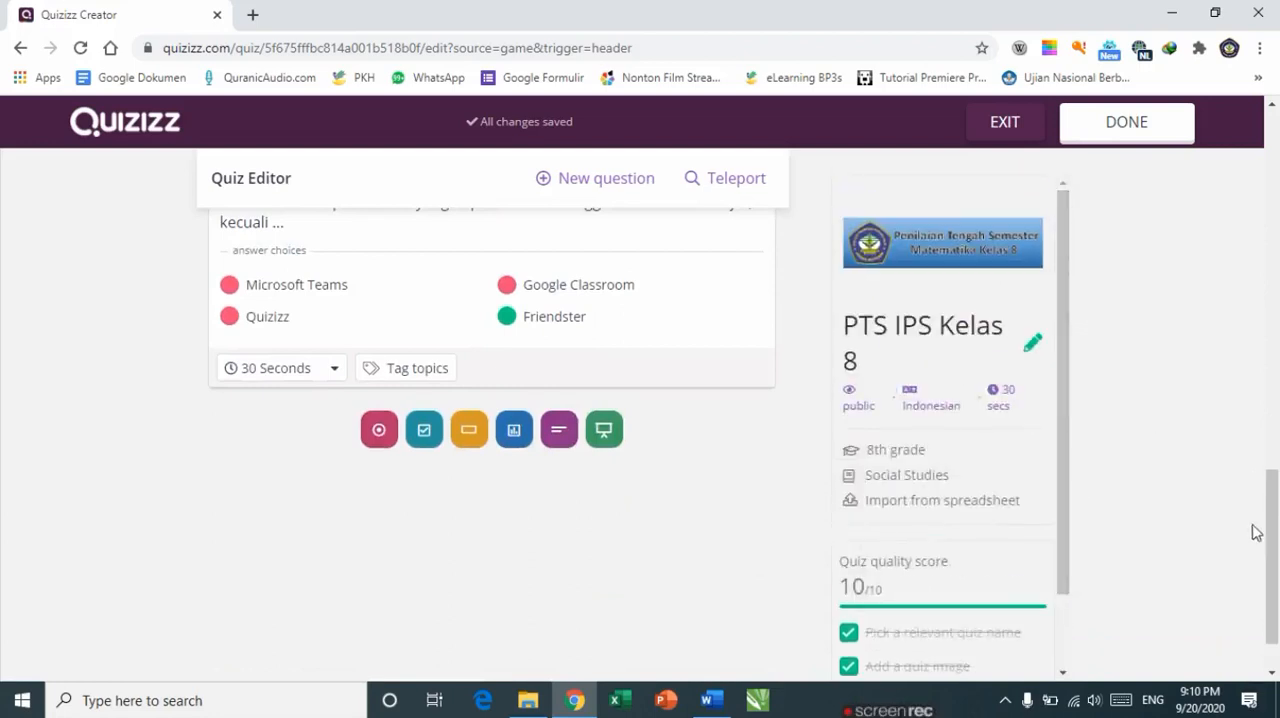
drag(1270, 530, 1276, 176)
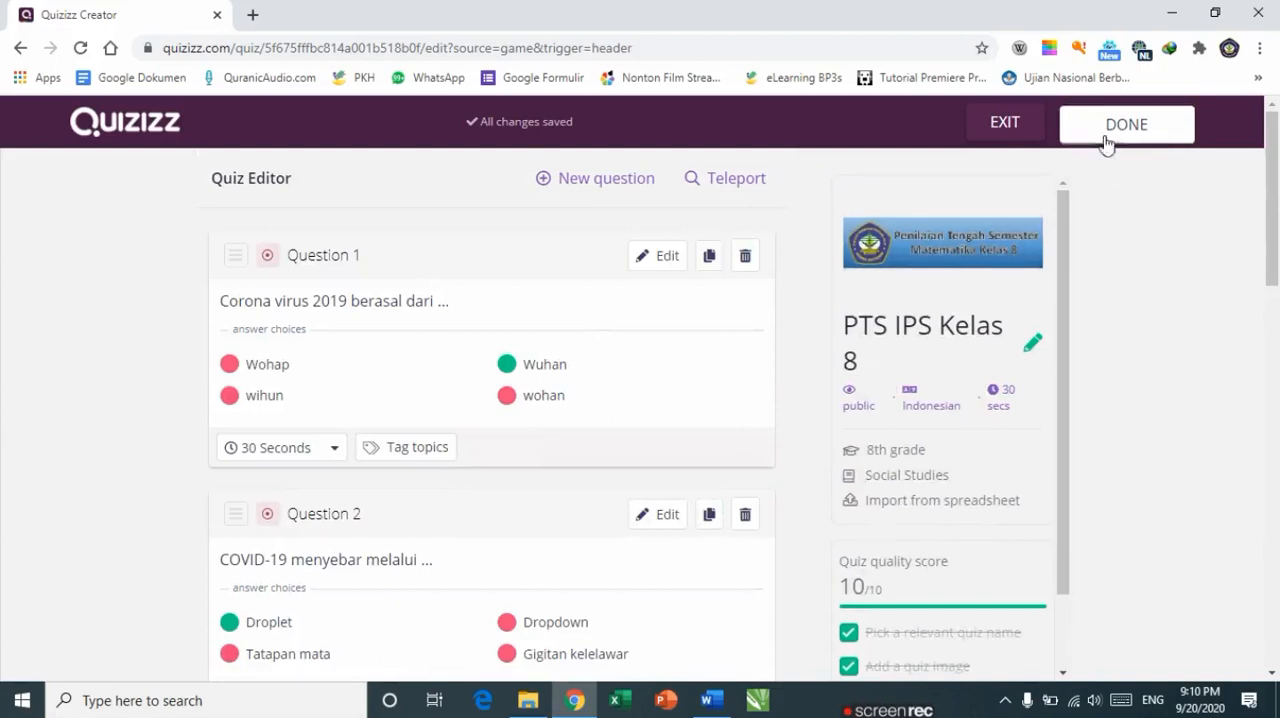
click(1136, 148)
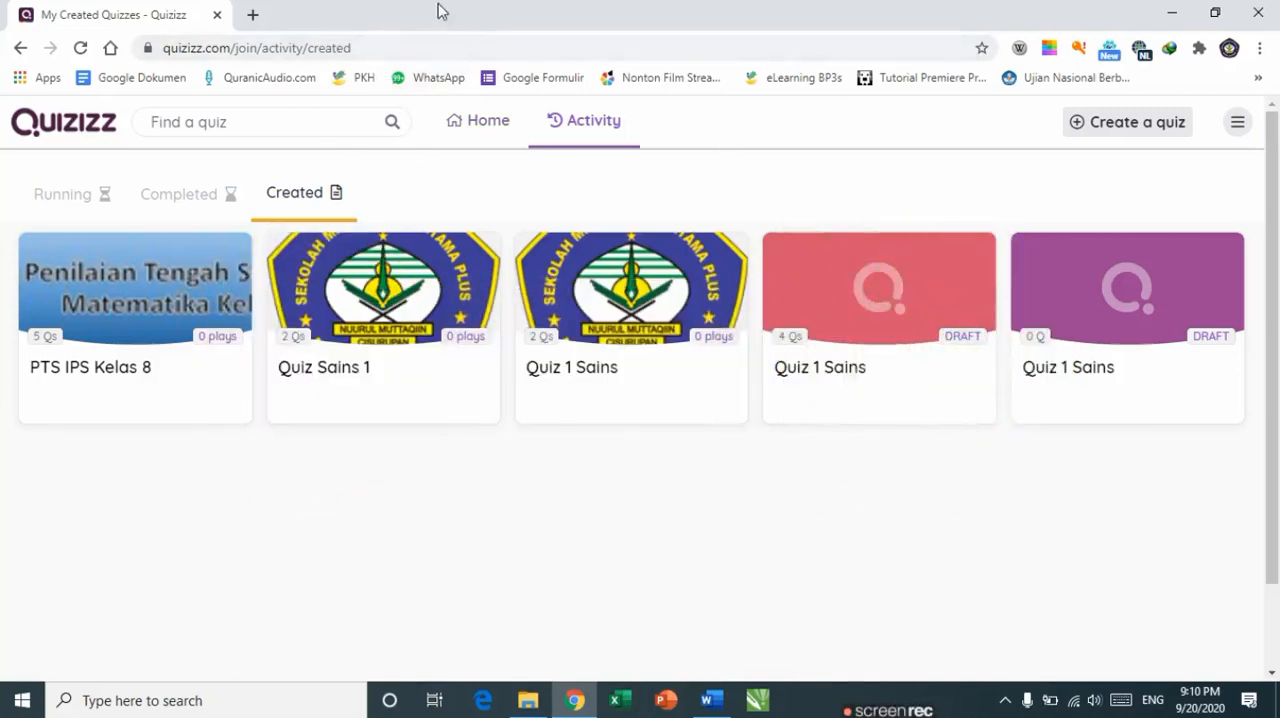
Step: Go to the address quizizz.com/admin
click(375, 49)
click(377, 49)
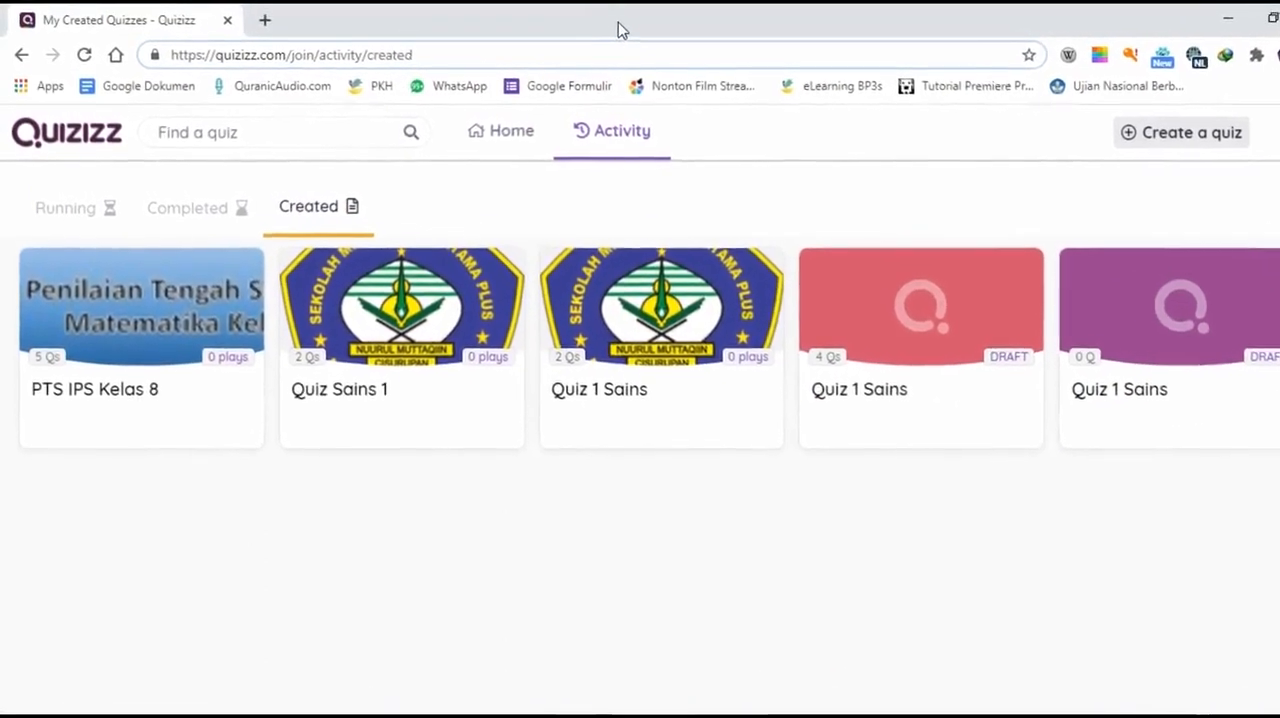
key(BackSpace)
key(BackSpace)
key(BackSpace)
key(BackSpace)
key(BackSpace)
key(BackSpace)
key(BackSpace)
key(BackSpace)
key(BackSpace)
key(BackSpace)
key(BackSpace)
key(BackSpace)
key(BackSpace)
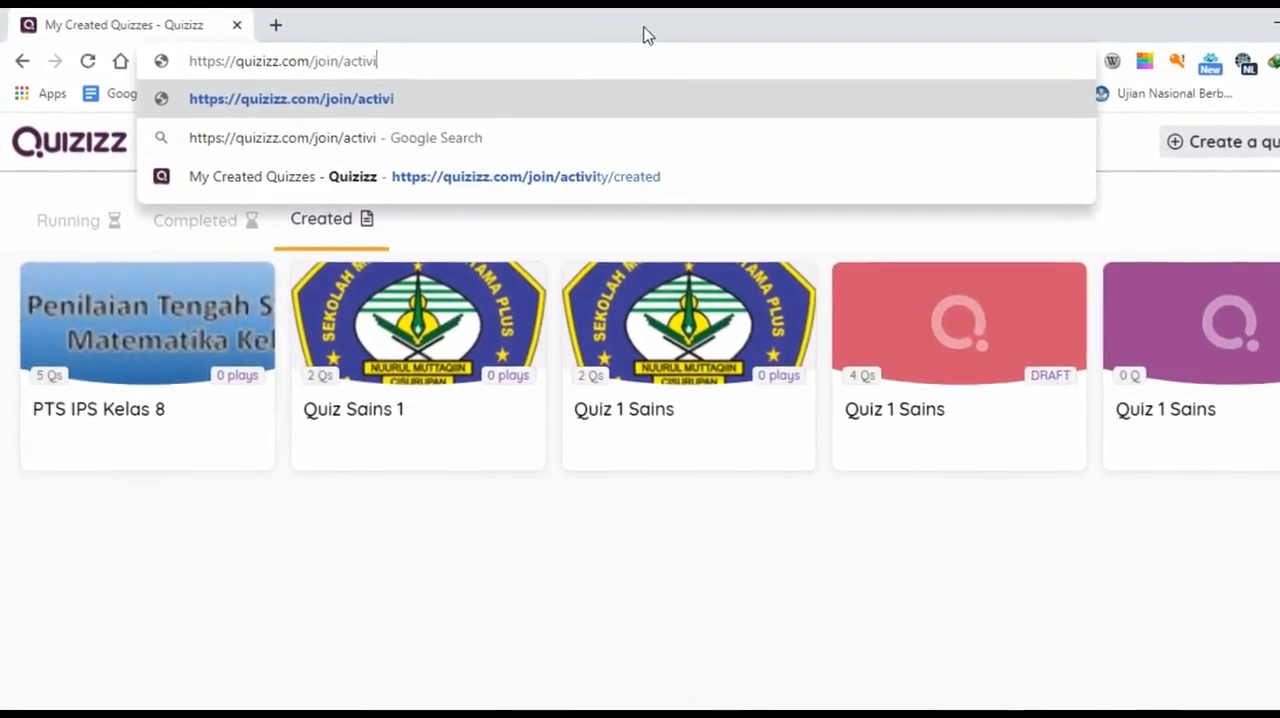
key(BackSpace)
key(BackSpace)
key(BackSpace)
key(BackSpace)
key(BackSpace)
key(BackSpace)
key(BackSpace)
key(BackSpace)
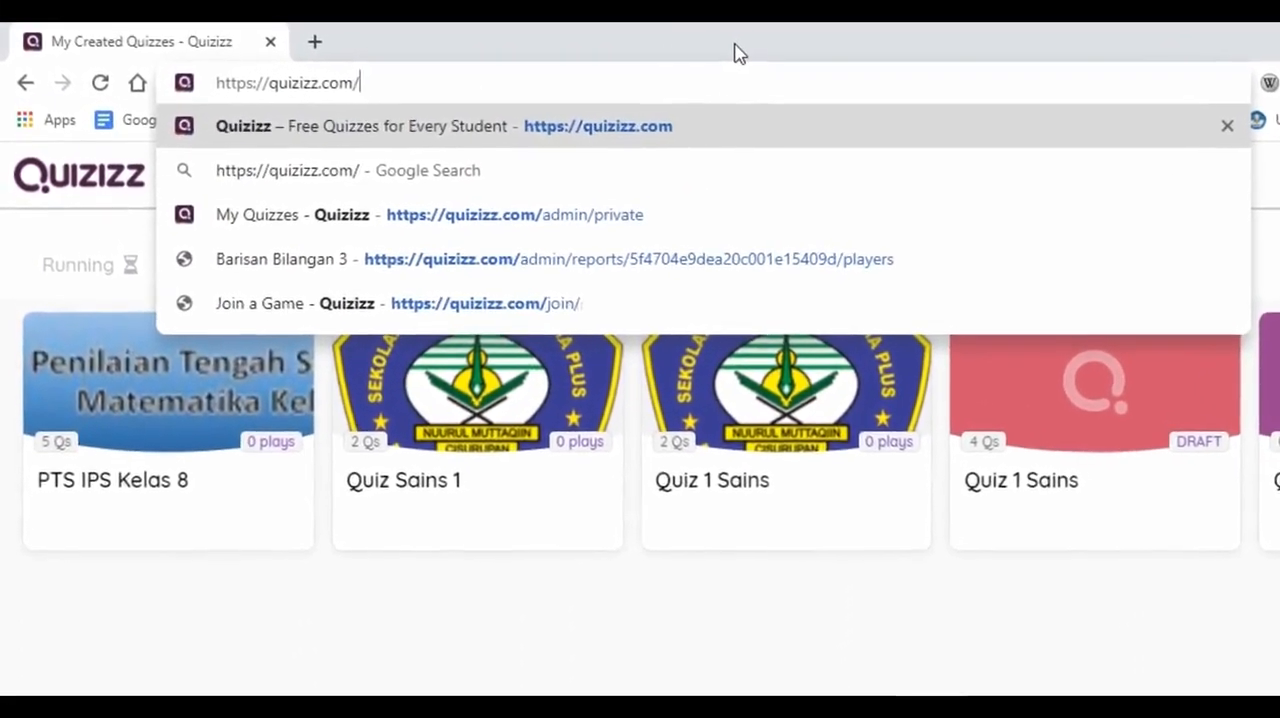
text(admin)
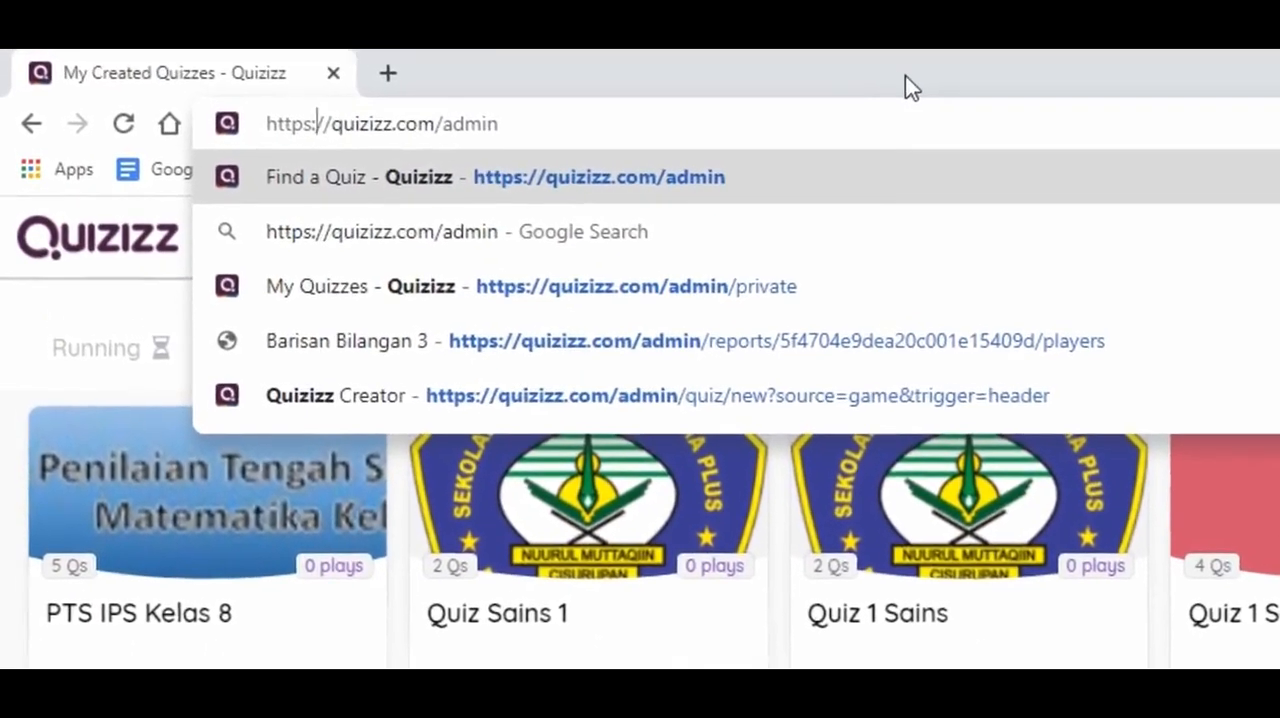
key(Right)
key(Right)
key(Right)
key(Right)
key(Right)
key(Right)
key(Right)
key(Right)
key(Right)
key(Right)
key(Right)
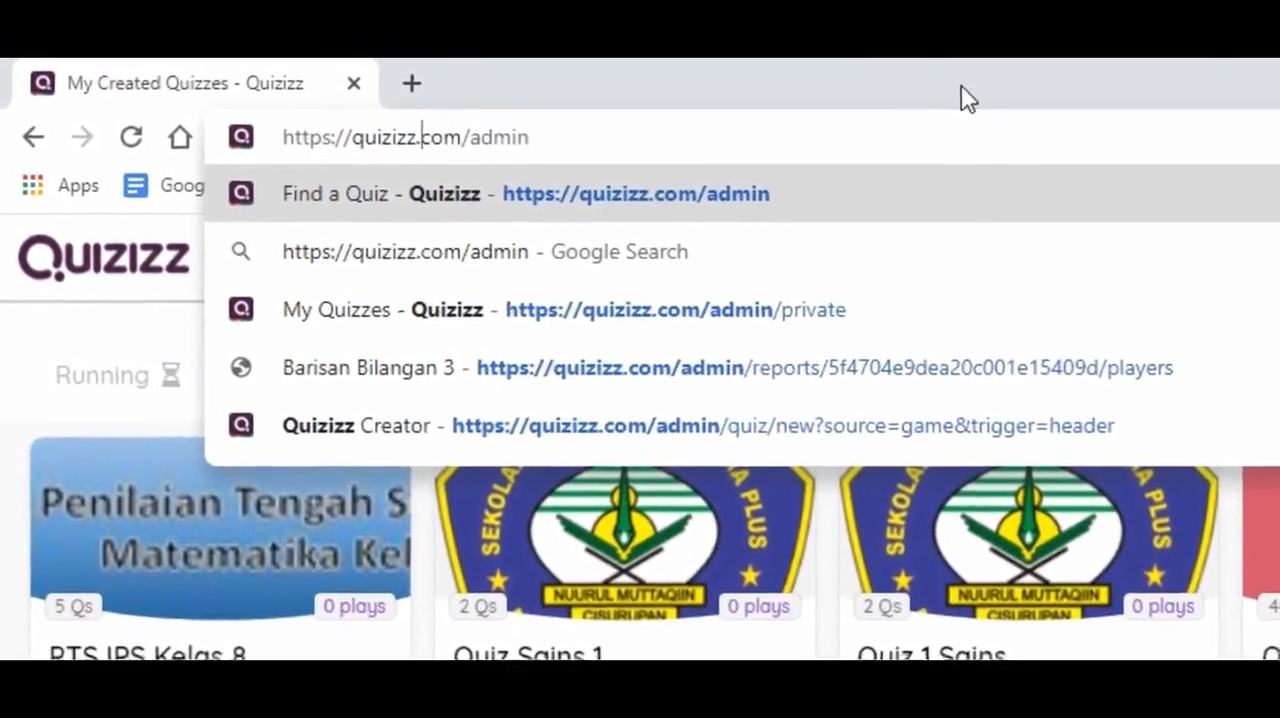
key(Right)
key(Right)
key(Right)
key(Right)
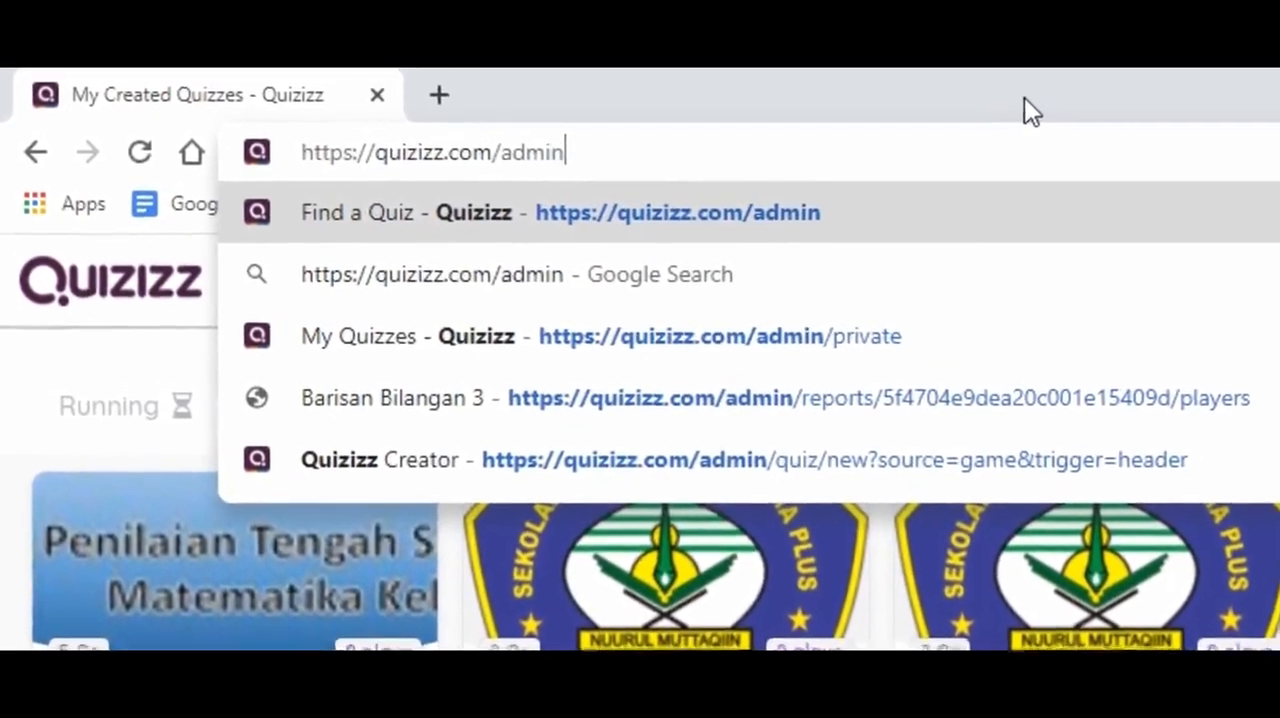
key(Return)
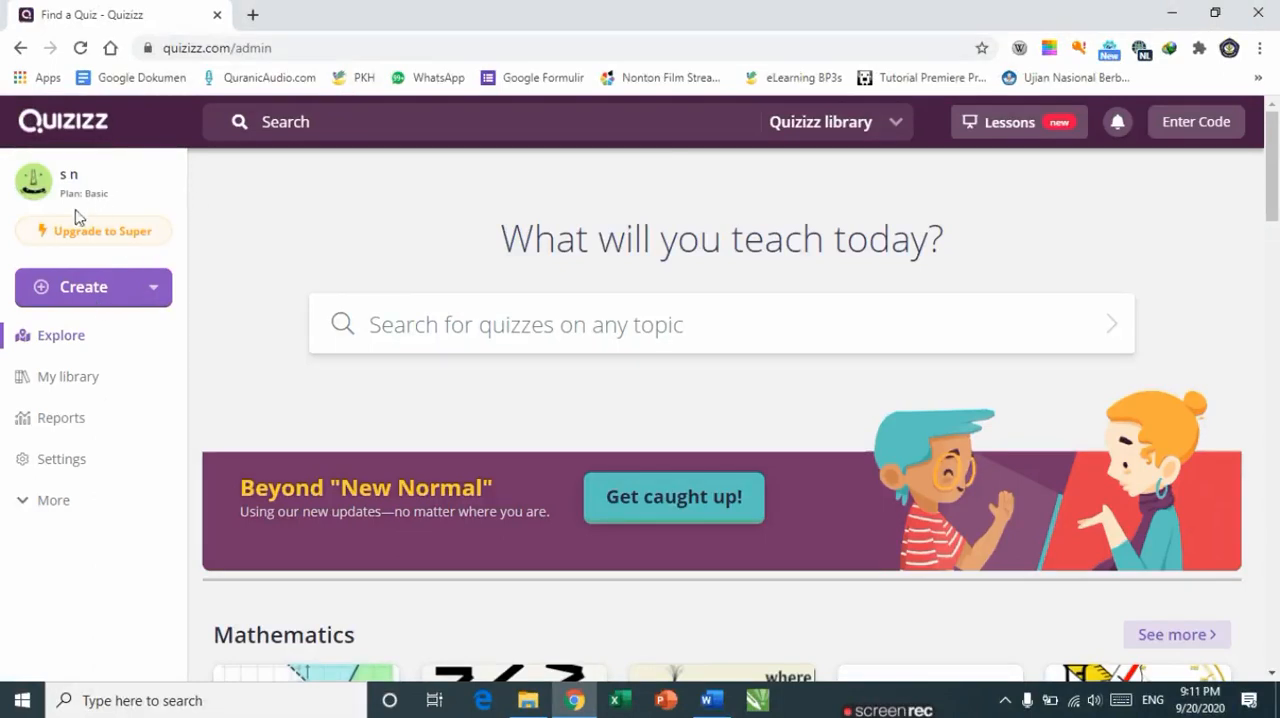
Step: Open My library and open the PTS IPS Kelas 8 quiz
click(63, 384)
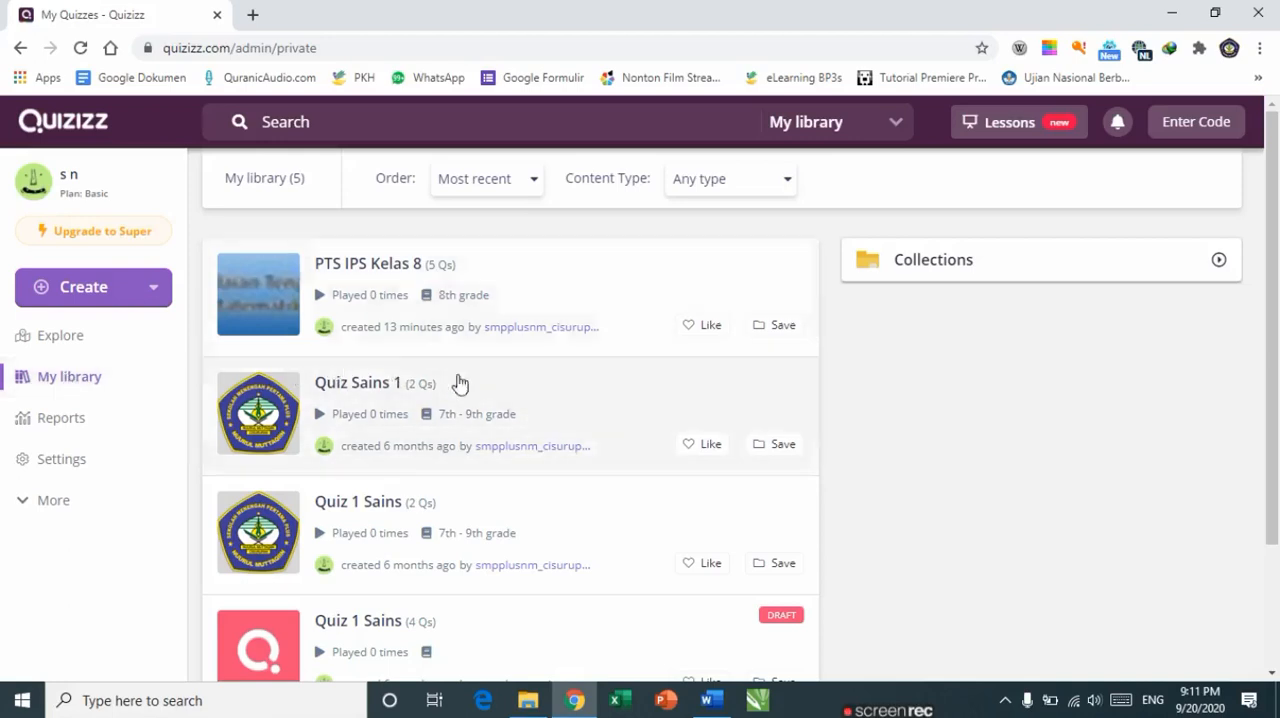
scroll(503, 432, down, 3)
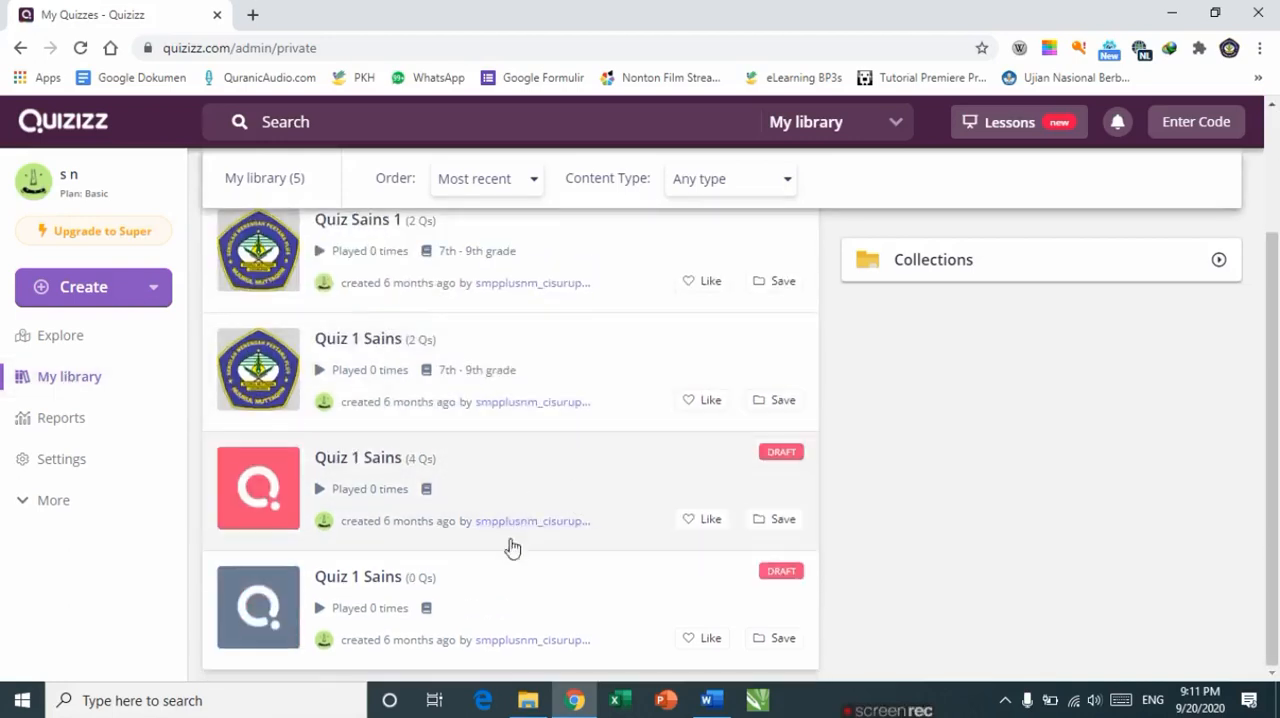
scroll(462, 590, up, 2)
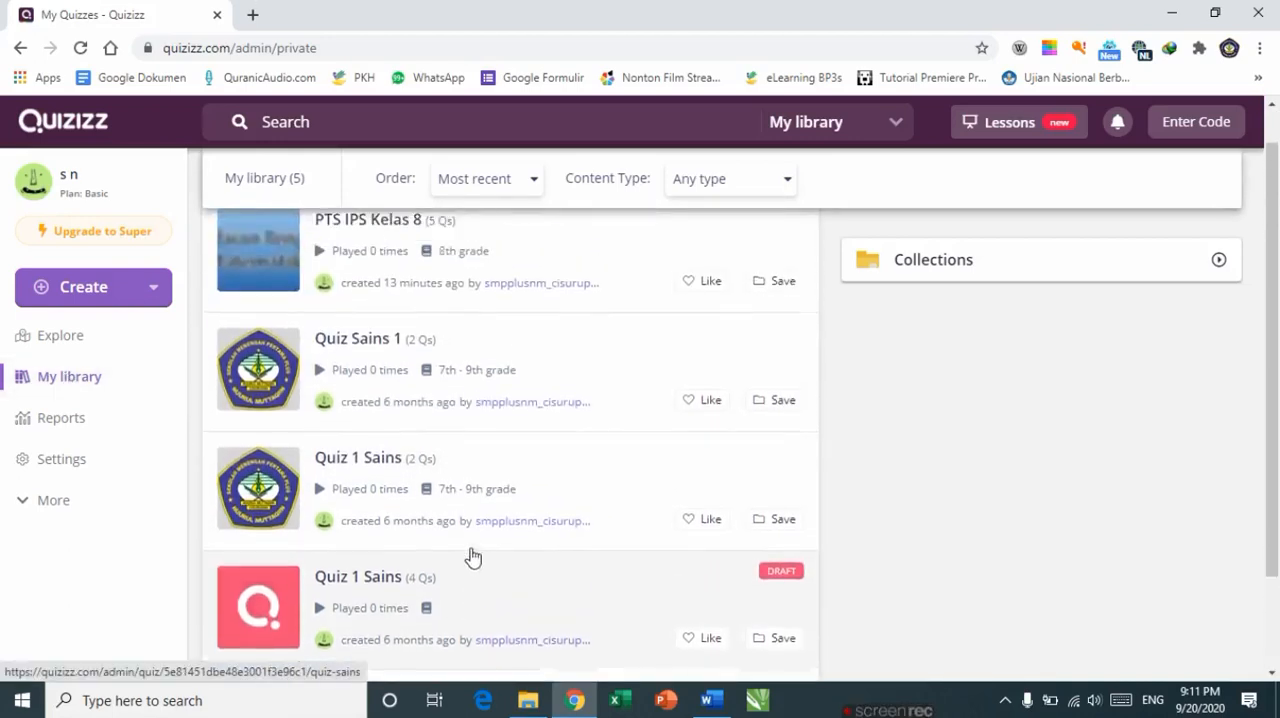
scroll(450, 530, down, 1)
scroll(376, 388, down, 1)
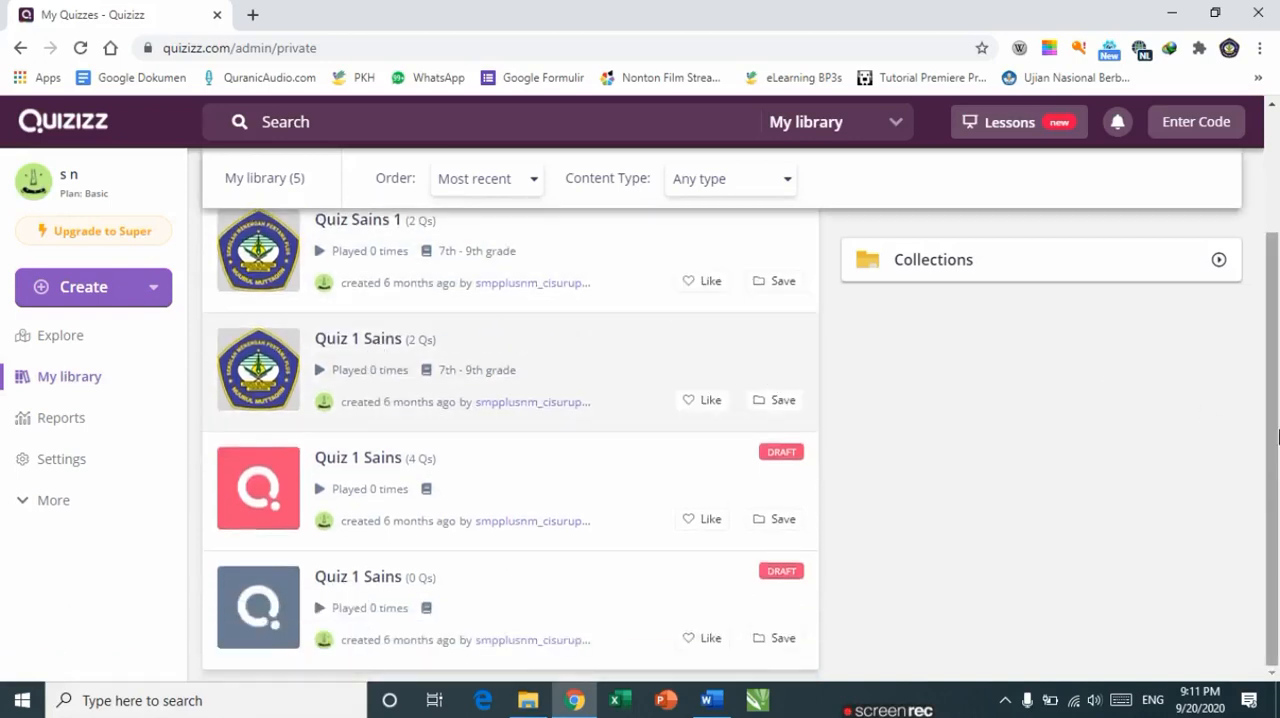
drag(1277, 420, 1277, 290)
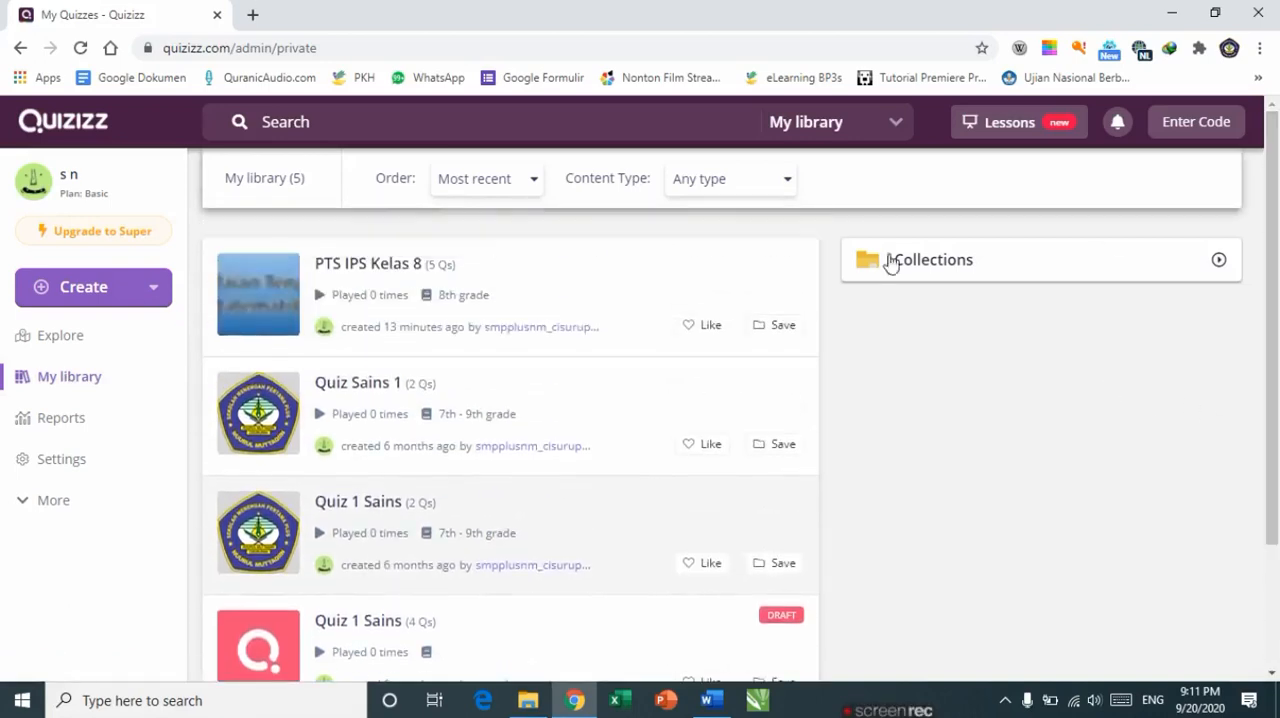
click(375, 268)
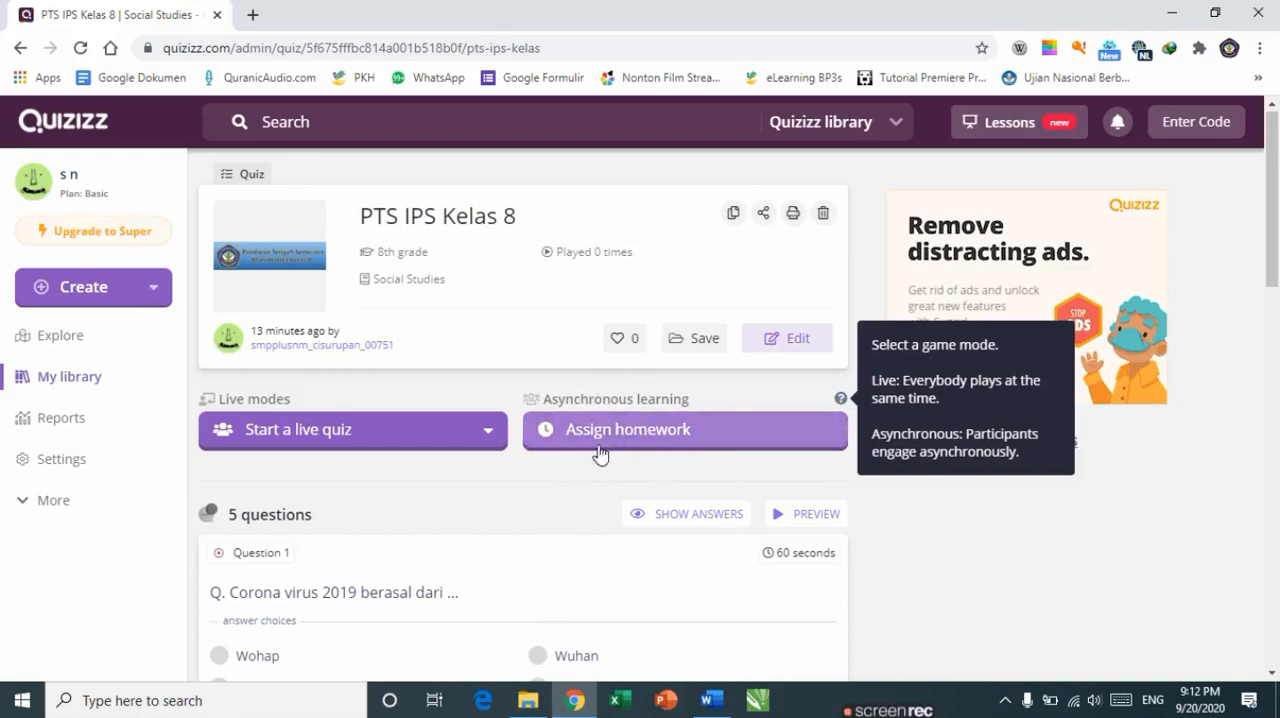
Step: Assign the quiz as homework with a custom deadline of Thursday, September 24
click(692, 447)
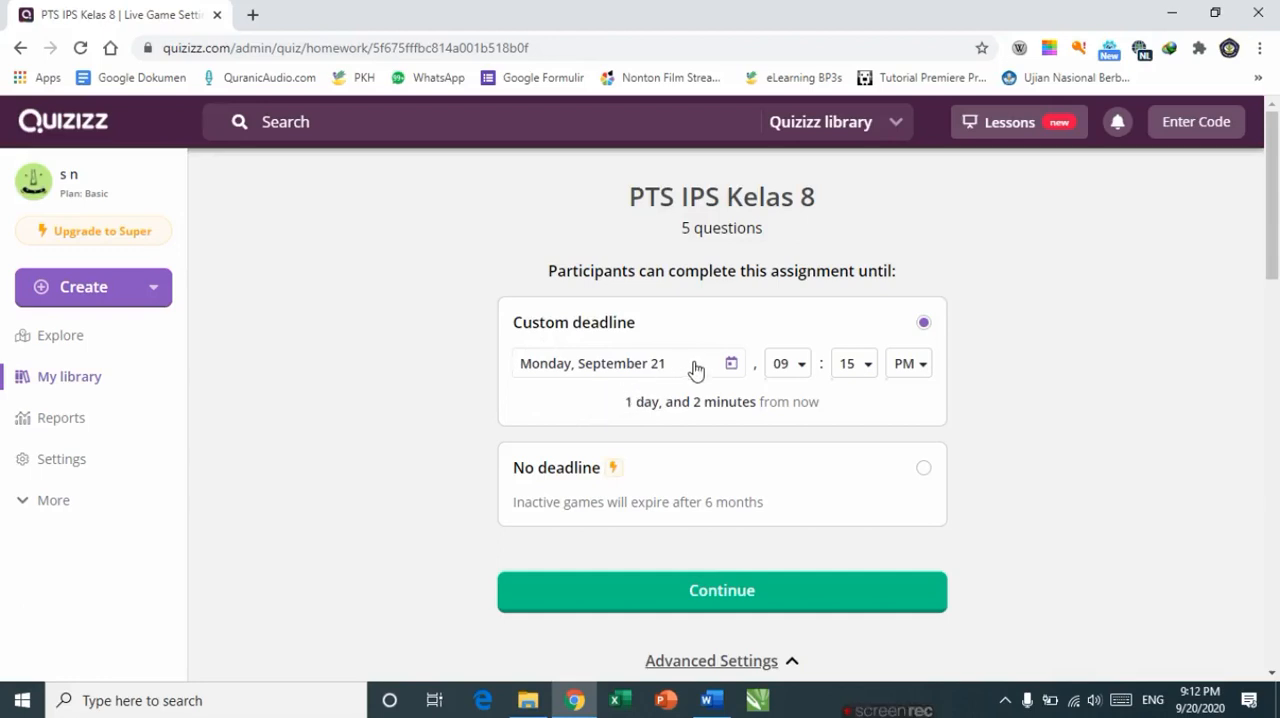
click(695, 372)
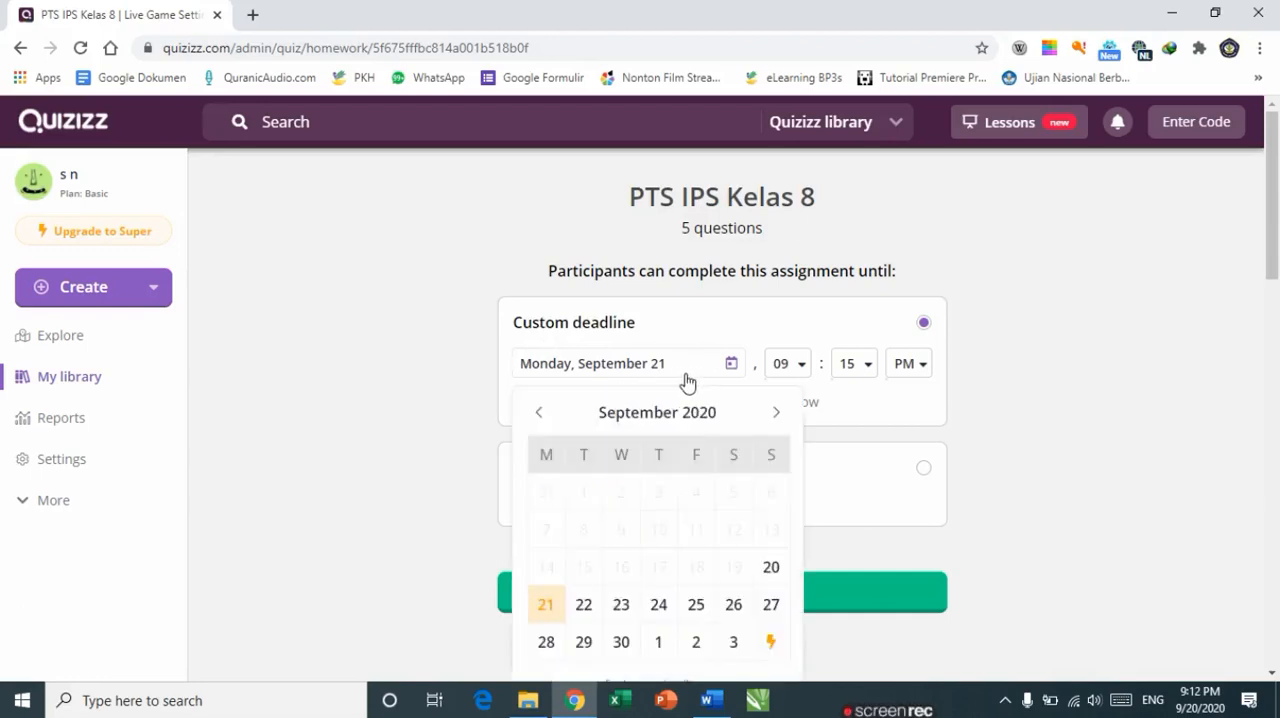
click(659, 605)
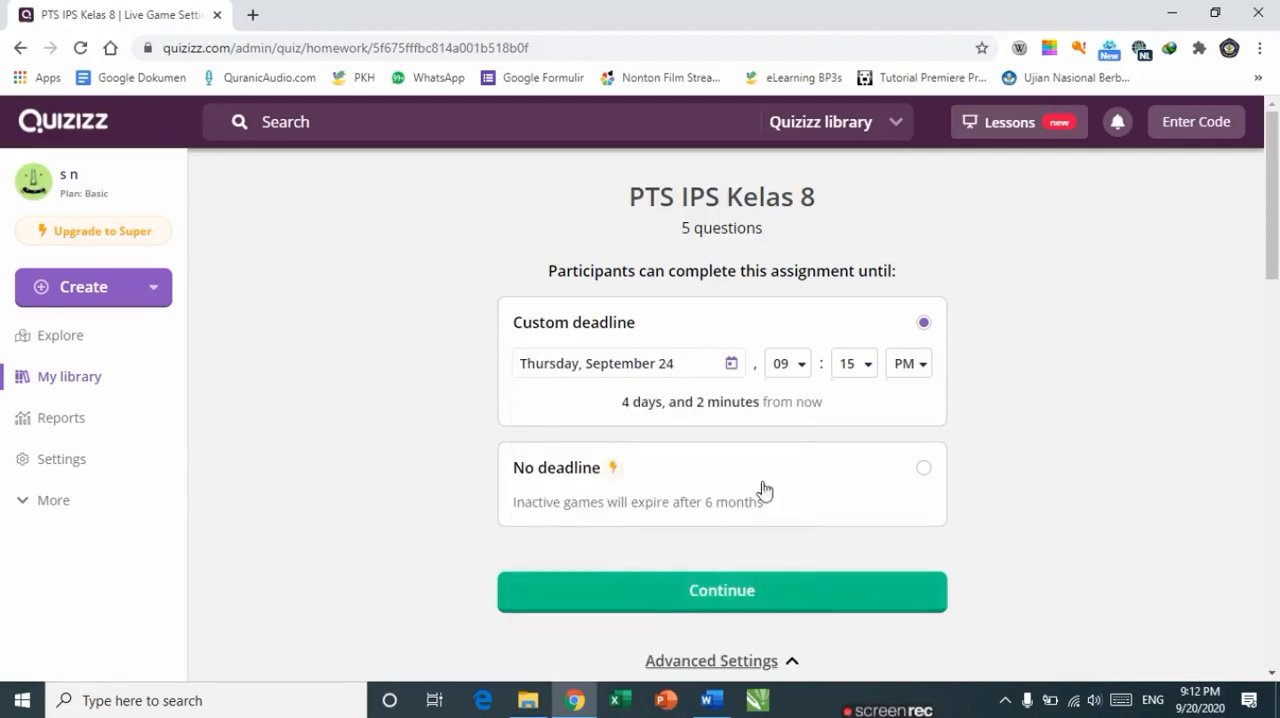
Step: Set the custom deadline time to 10:45 AM
click(801, 366)
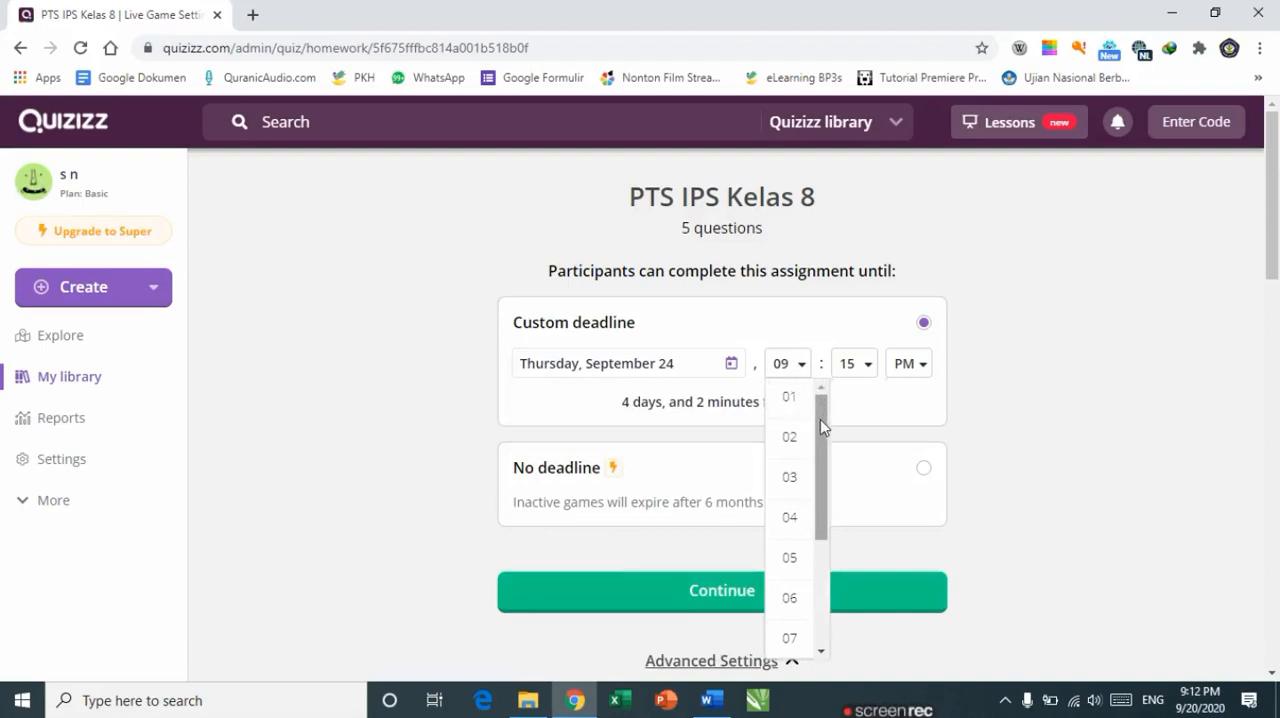
drag(820, 425, 814, 472)
drag(818, 494, 819, 524)
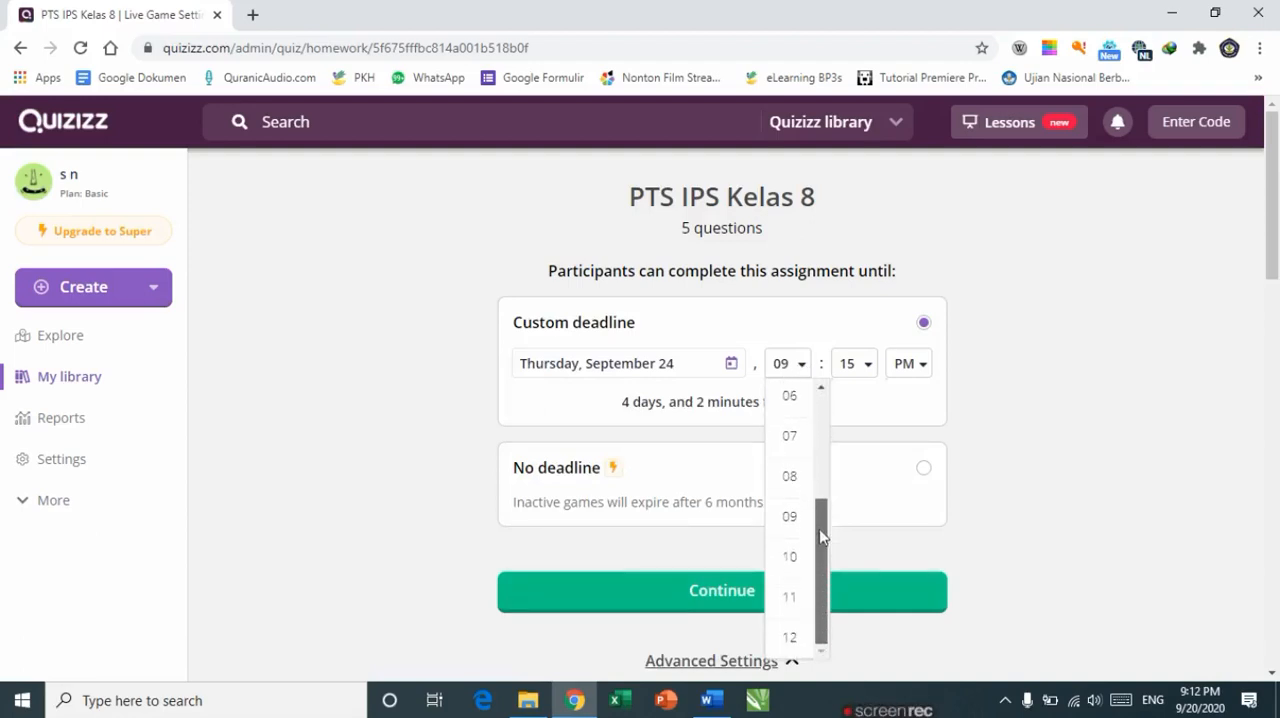
click(797, 560)
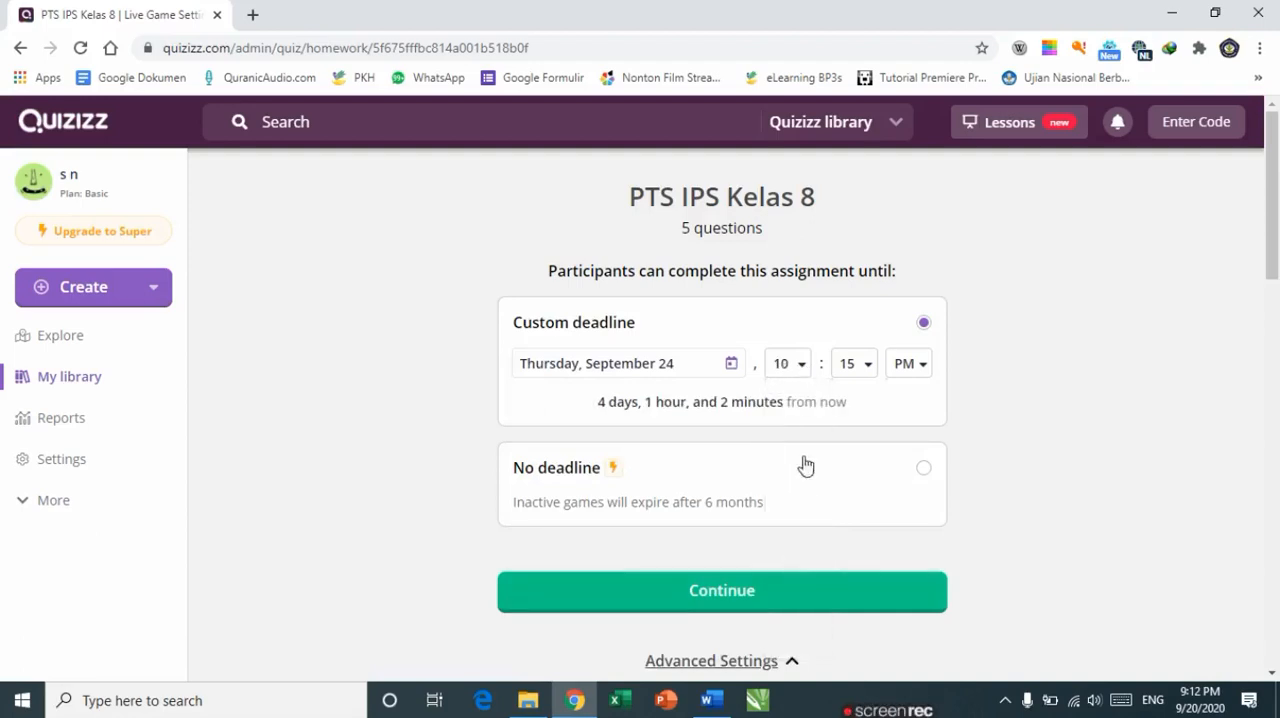
click(869, 374)
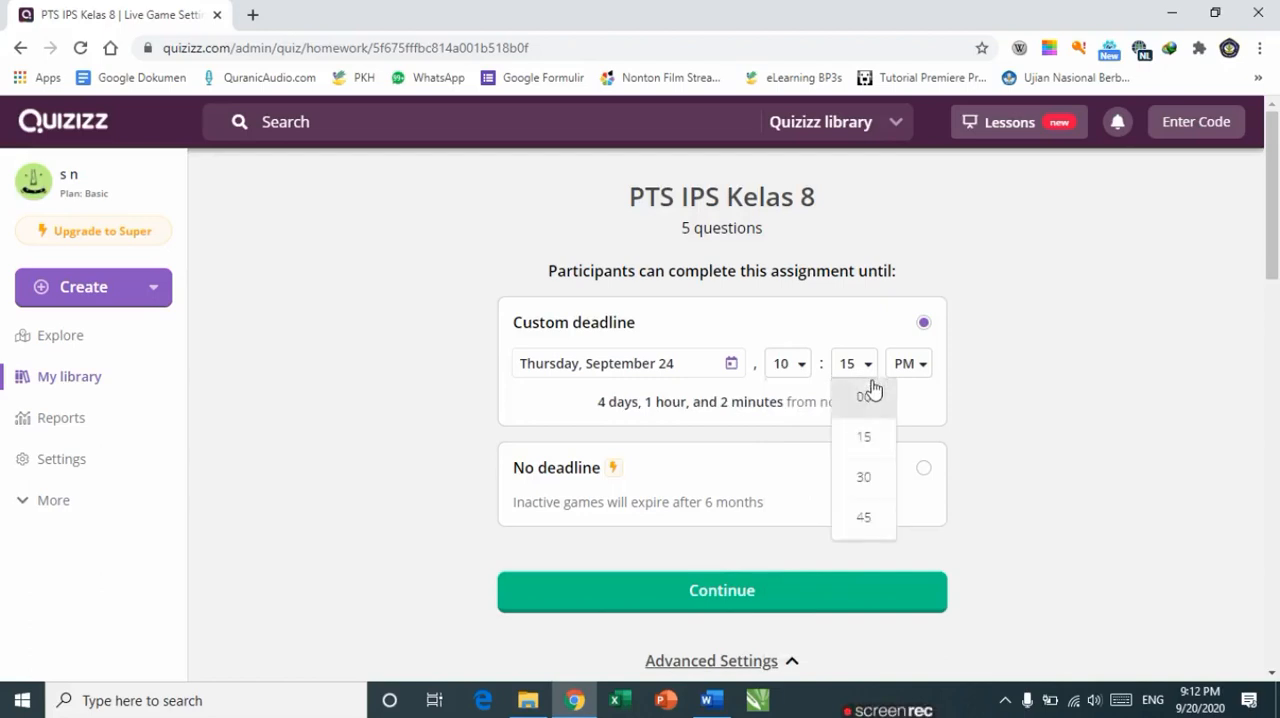
click(866, 522)
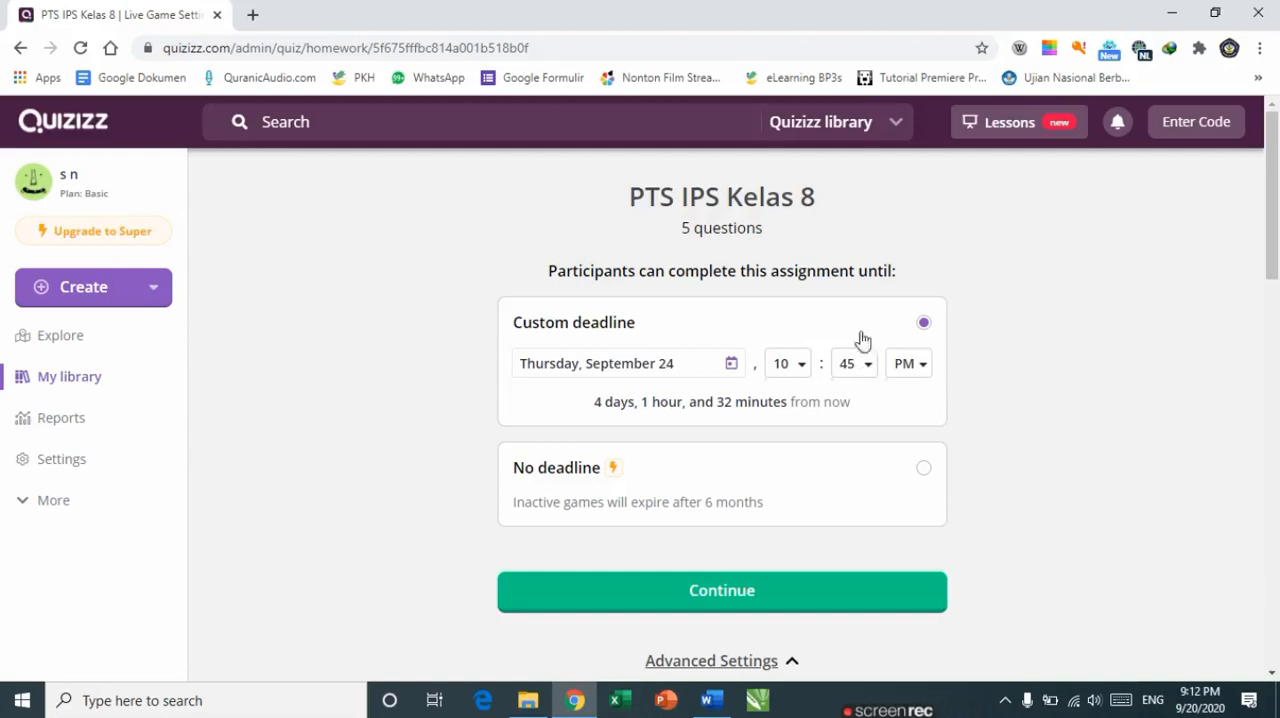
click(924, 367)
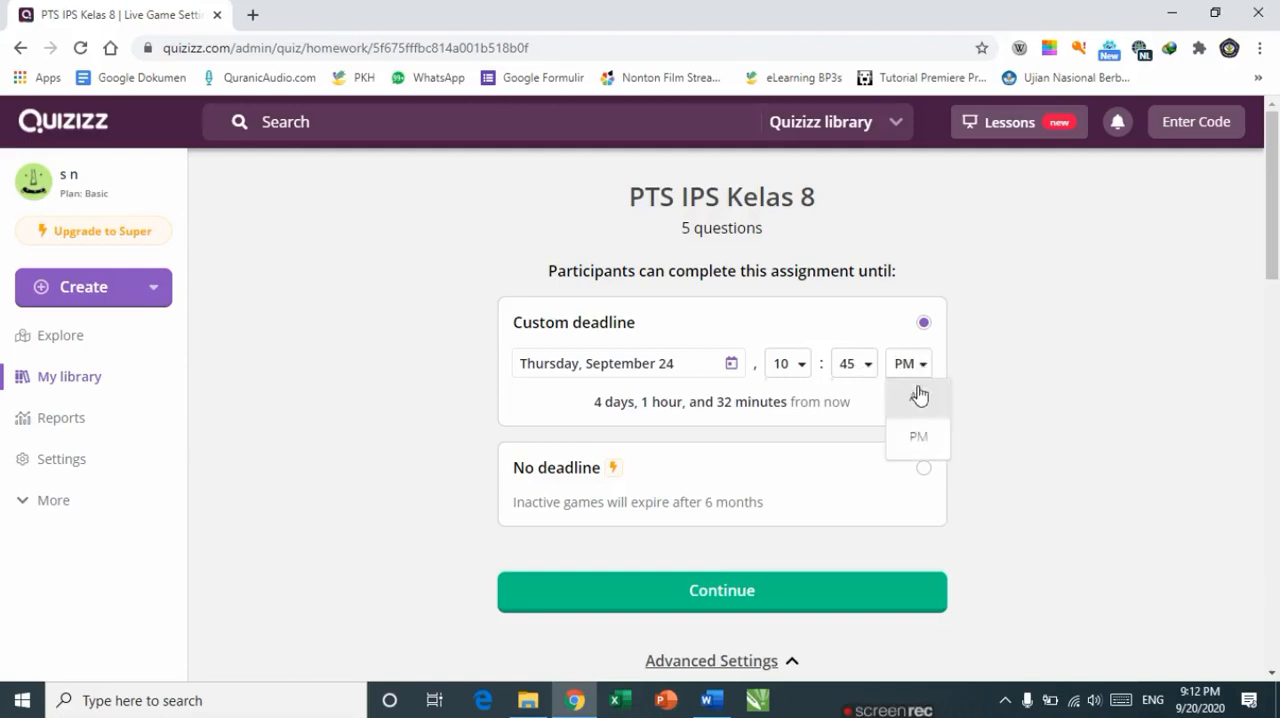
click(918, 400)
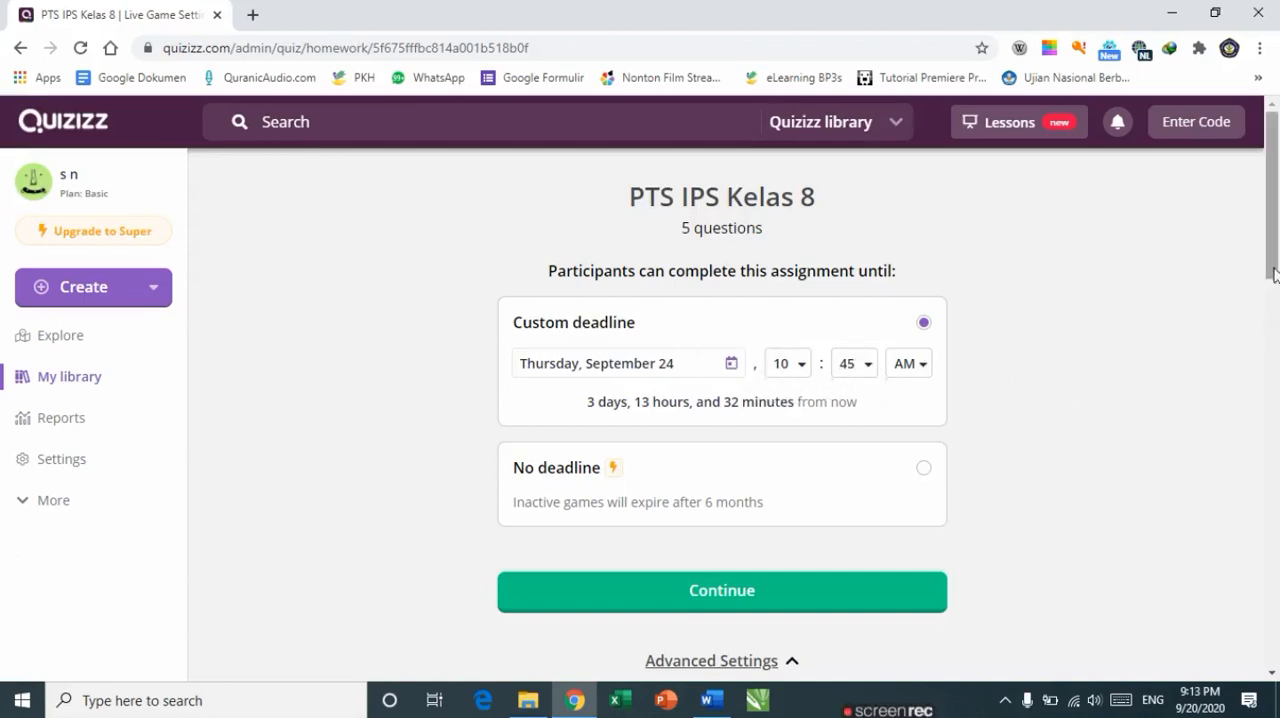
Step: Try limiting participant attempts to 1, then set them back to Unlimited
drag(1269, 257, 1264, 405)
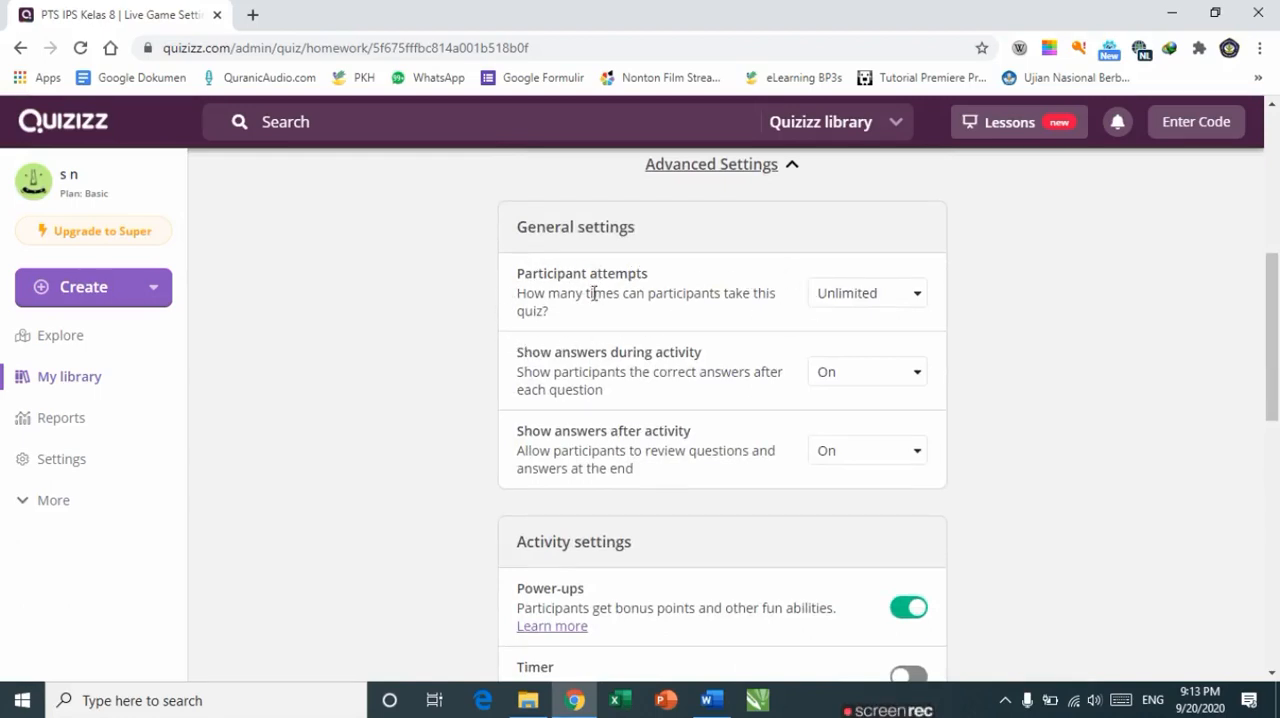
click(915, 297)
click(916, 303)
click(917, 298)
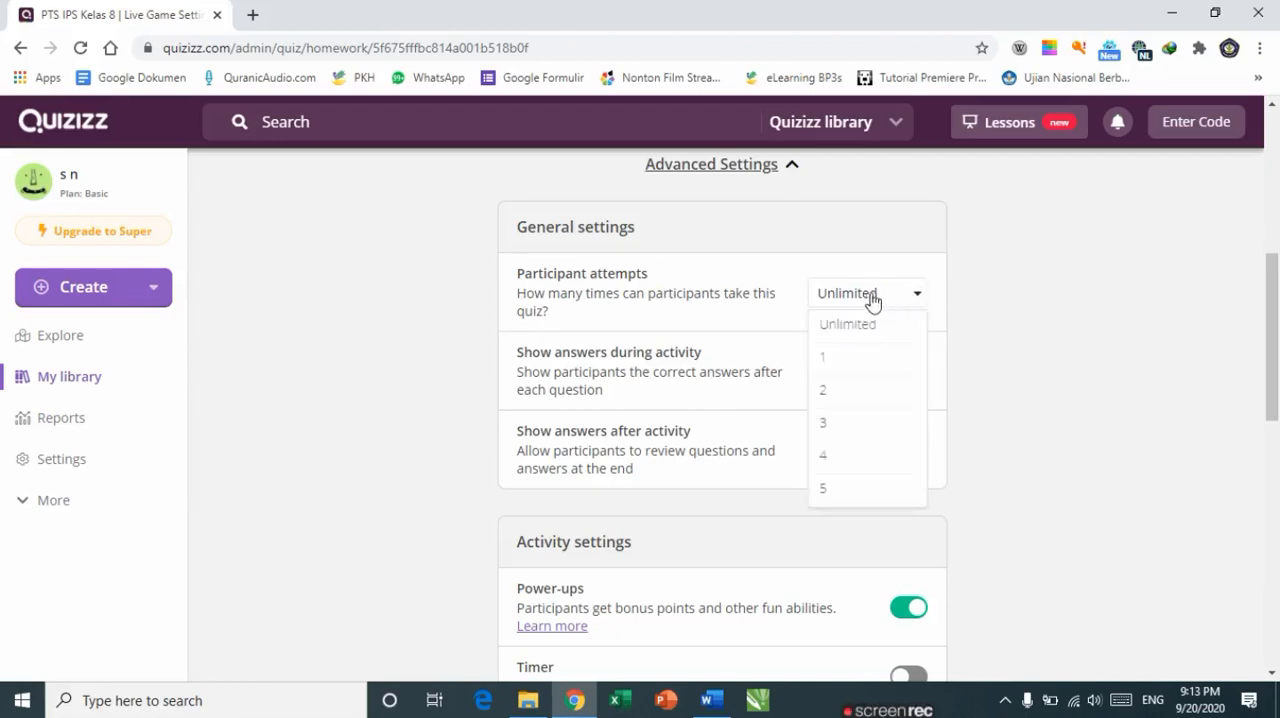
click(835, 362)
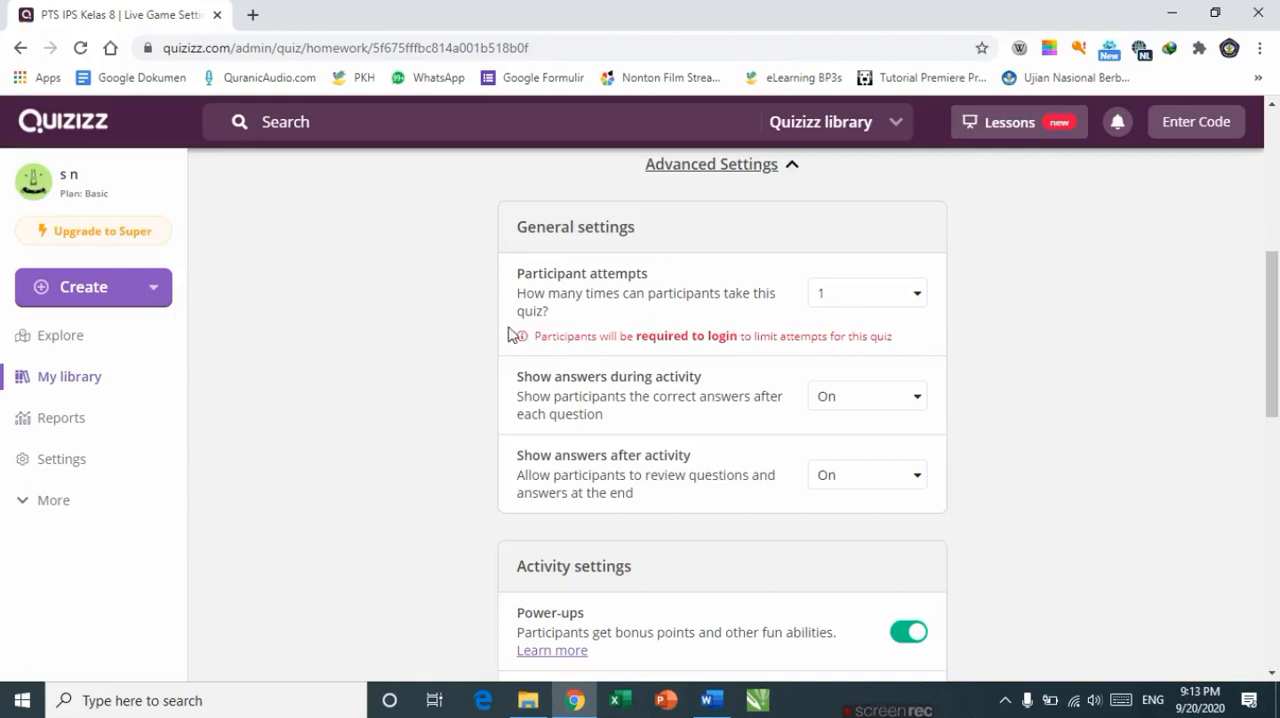
click(908, 306)
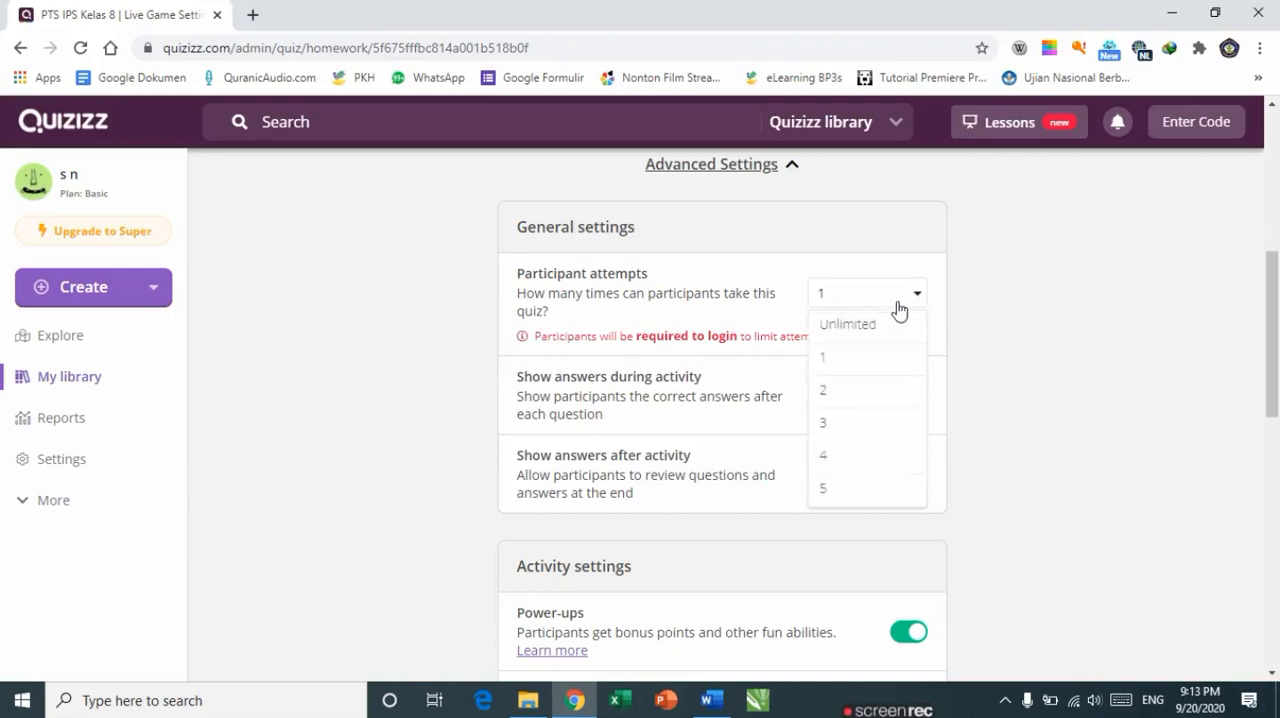
click(836, 329)
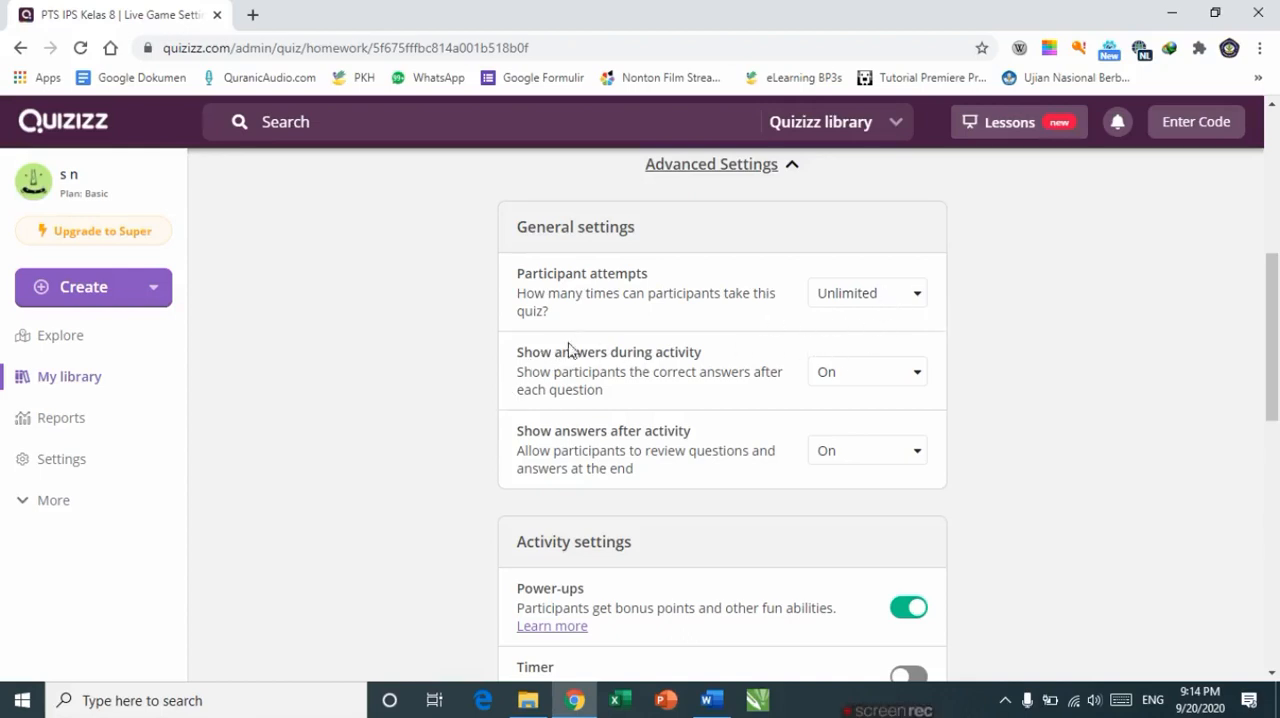
Step: Turn off showing answers both during the activity and after the activity
click(918, 378)
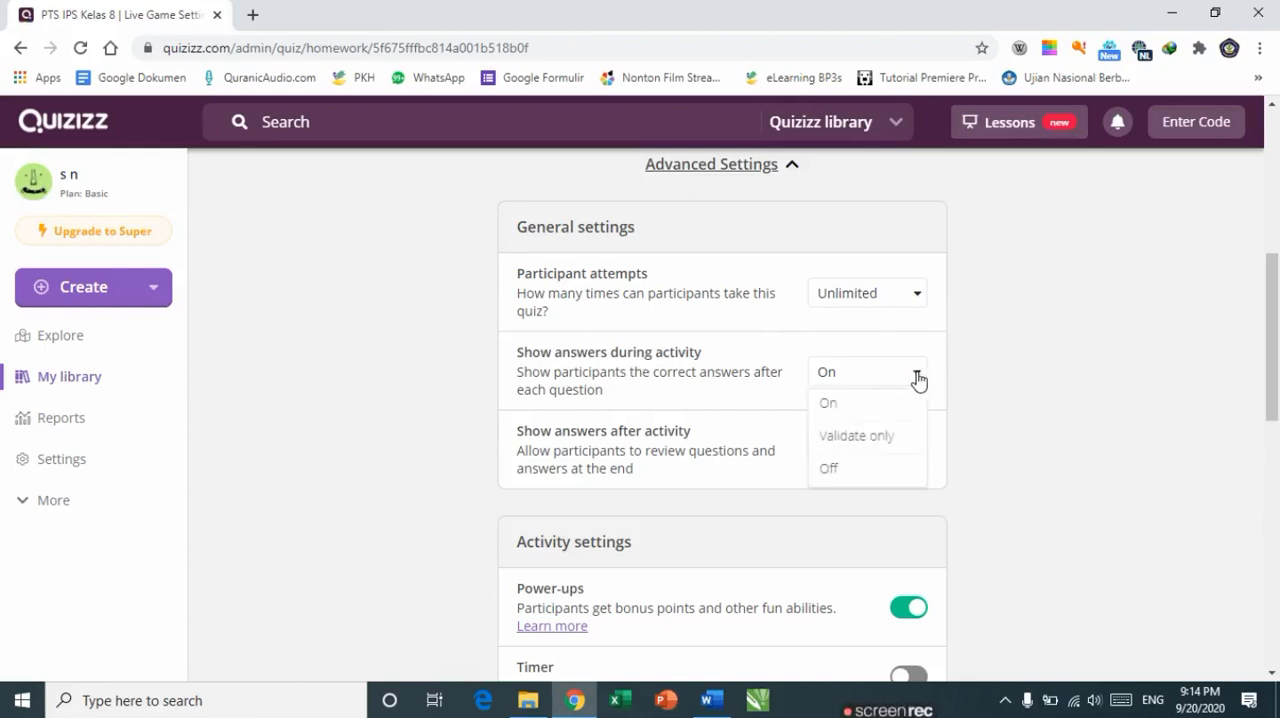
click(829, 471)
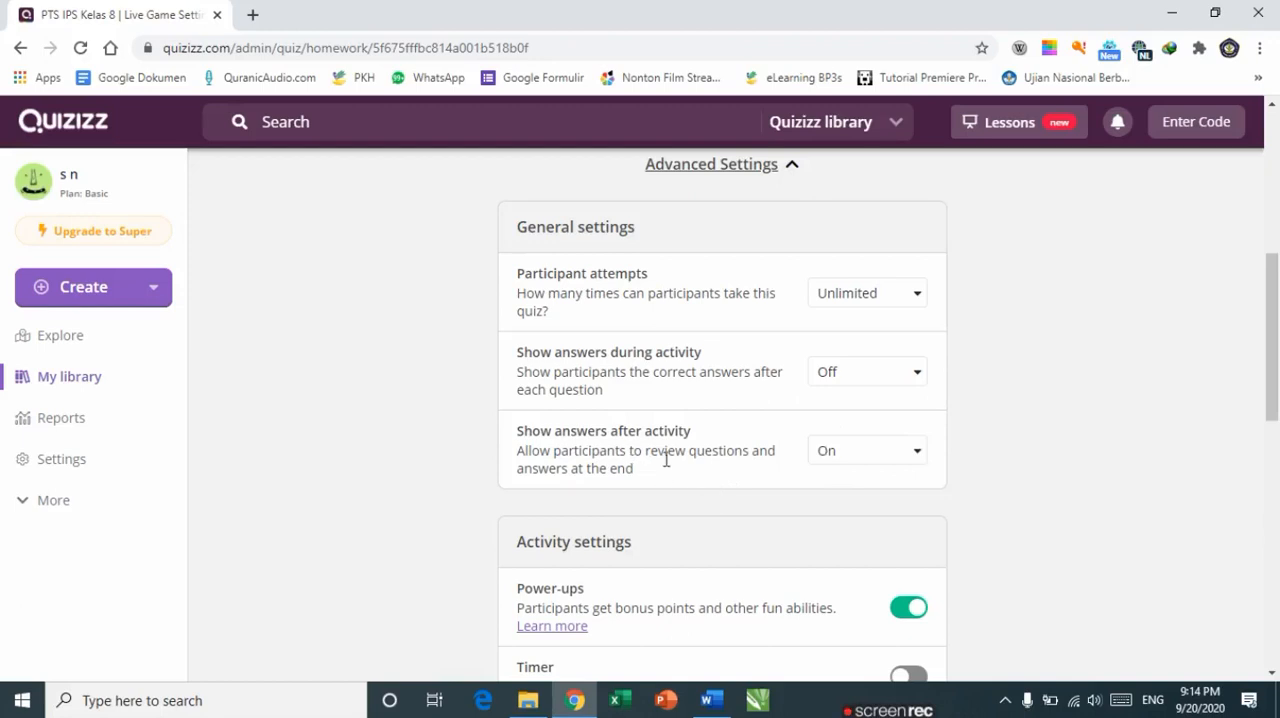
click(921, 464)
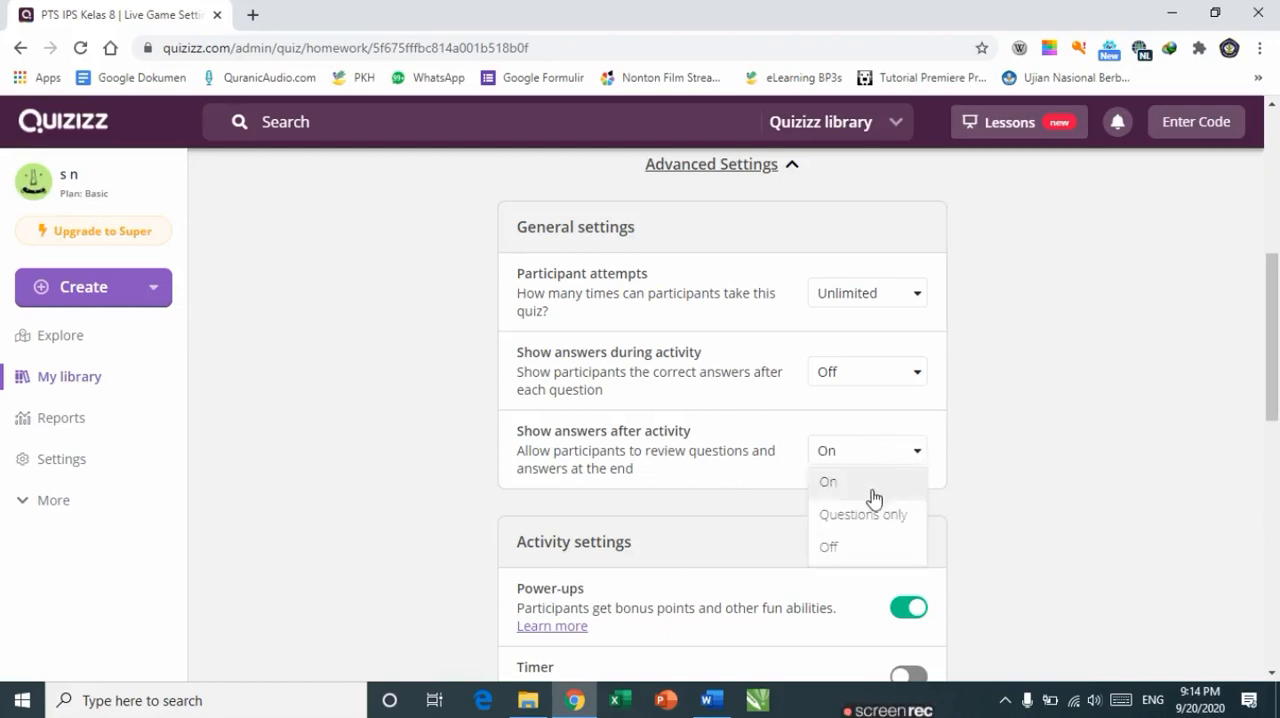
click(836, 545)
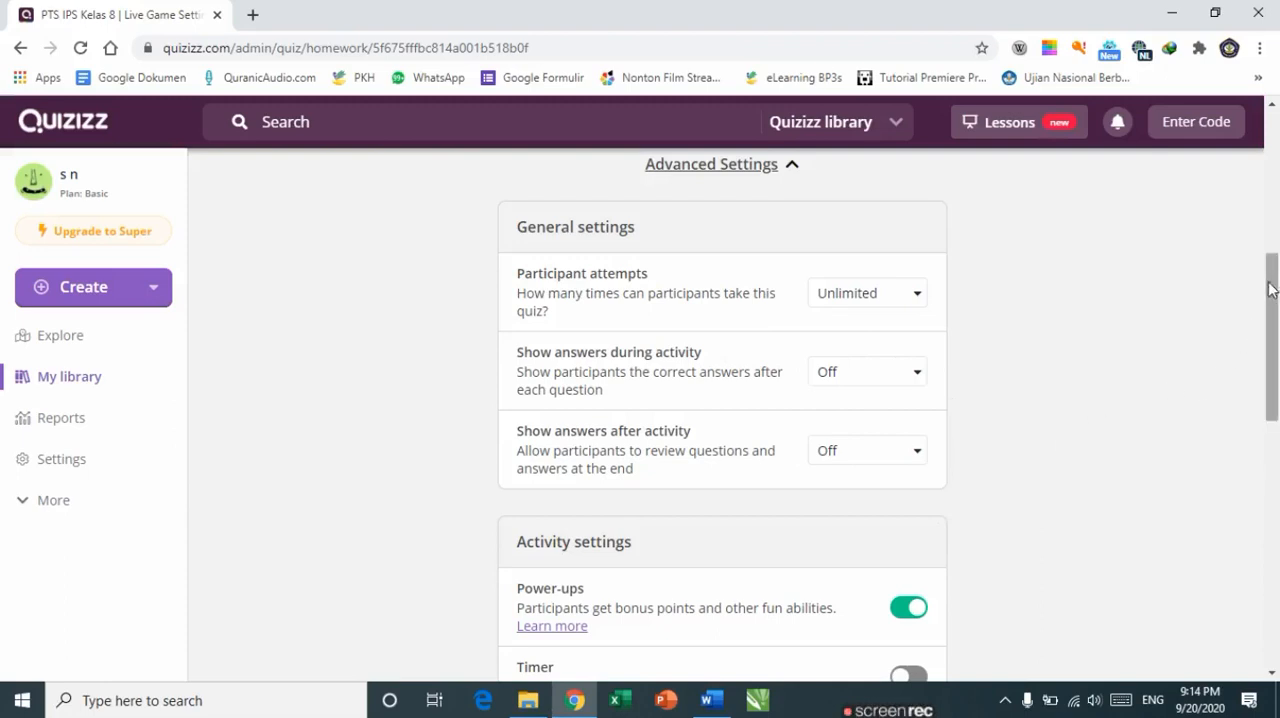
drag(1273, 295, 1276, 382)
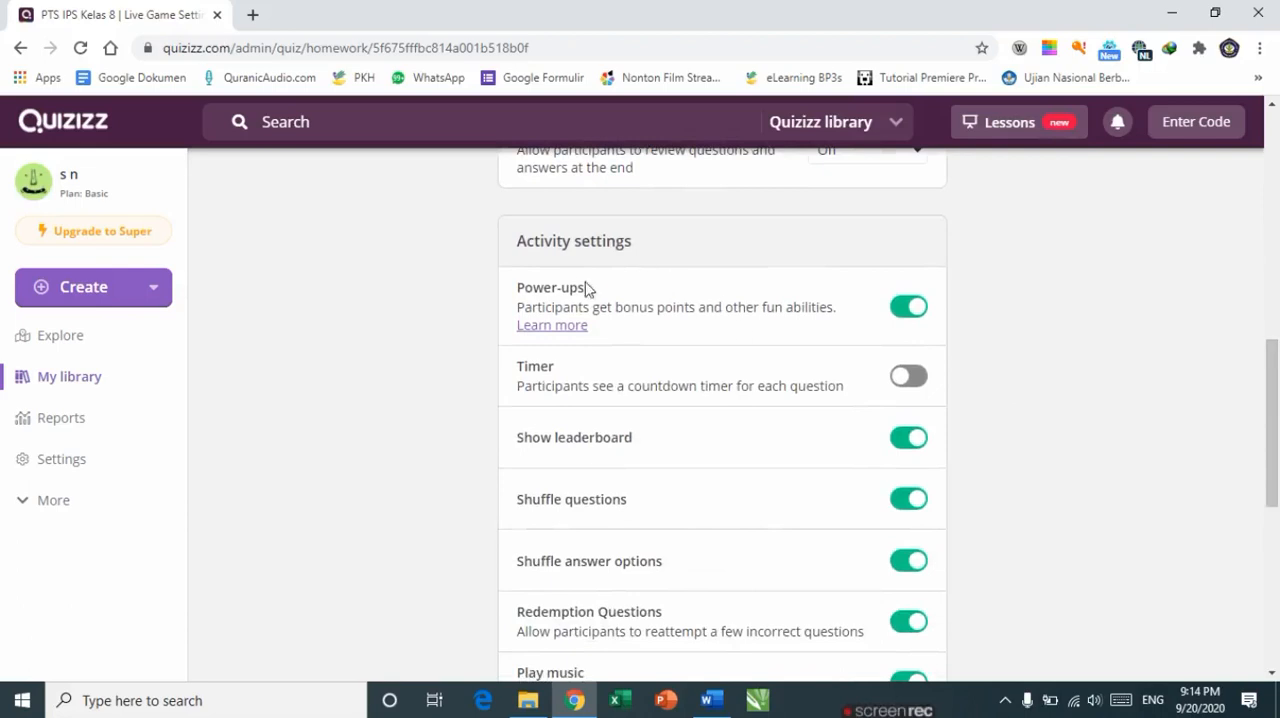
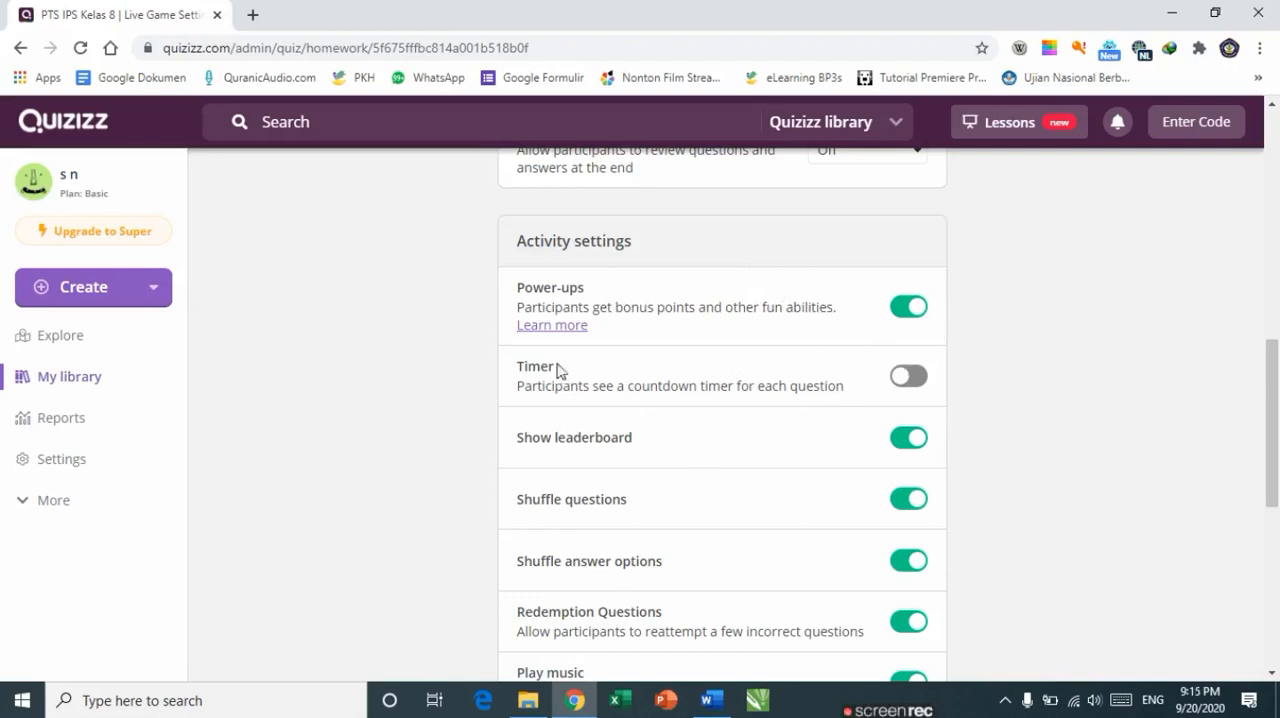
Step: Turn on the Timer and turn off Redemption Questions in the activity settings
click(914, 376)
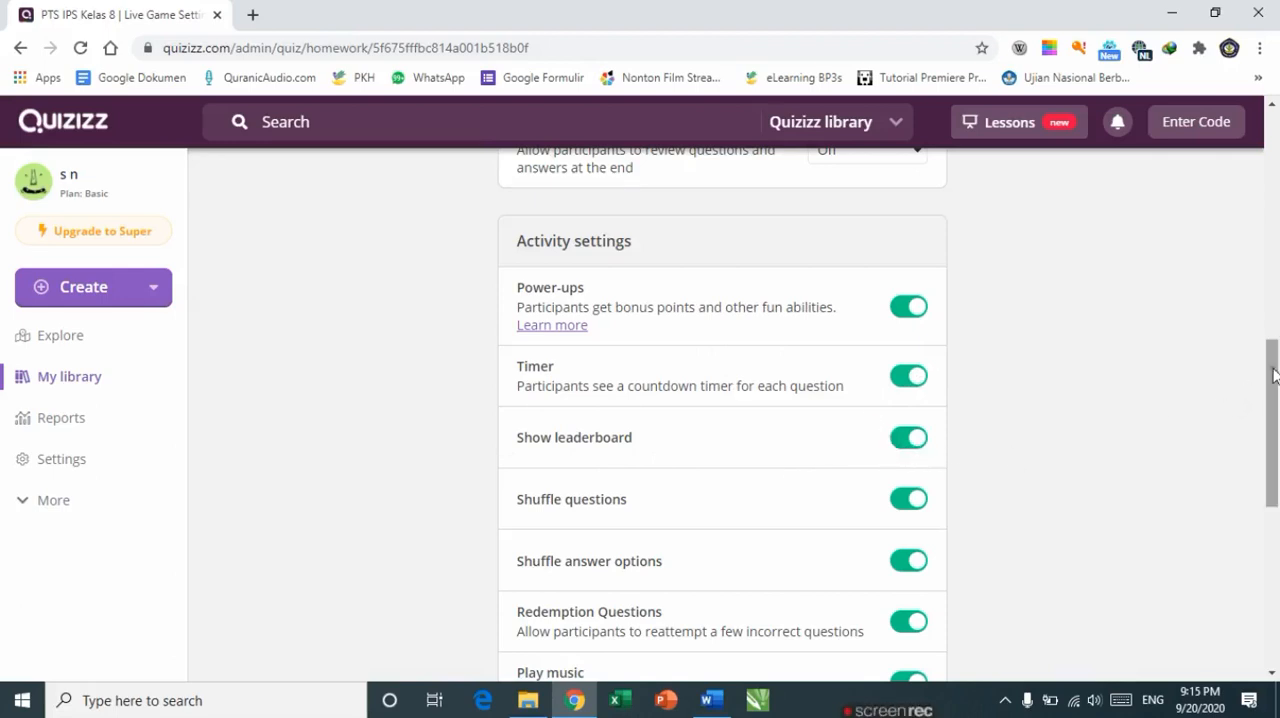
scroll(1275, 380, down, 2)
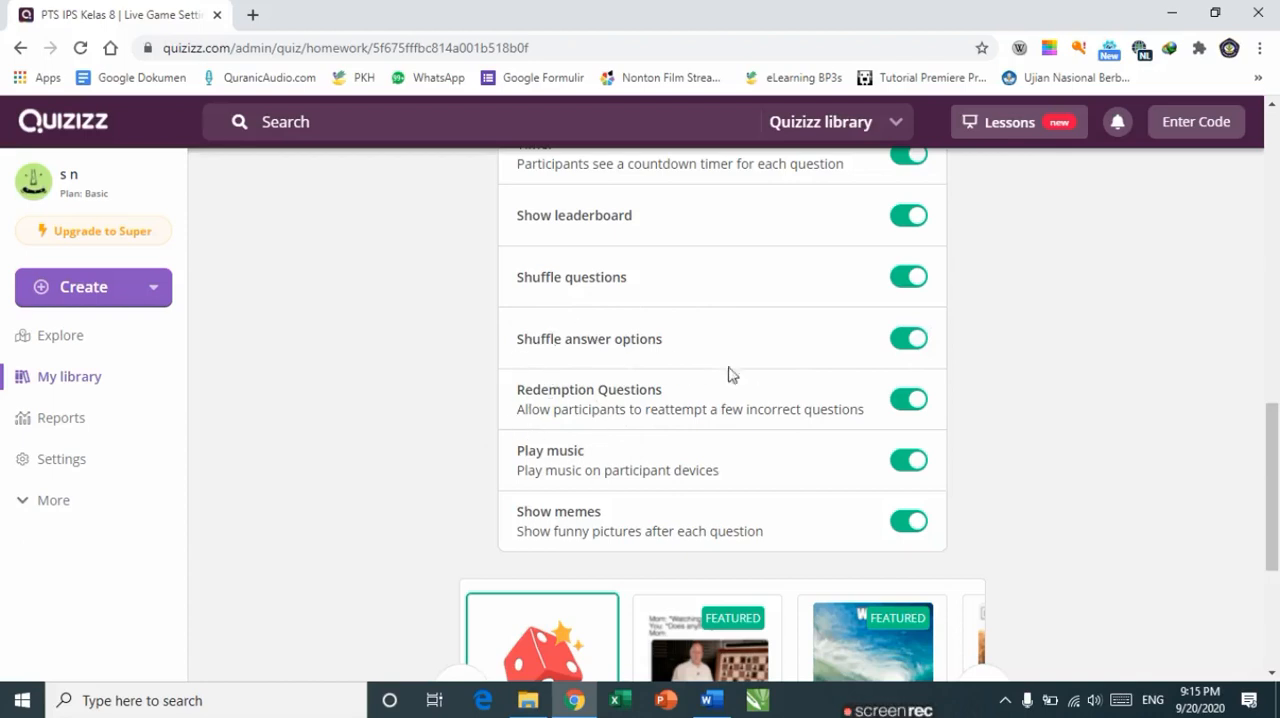
click(913, 402)
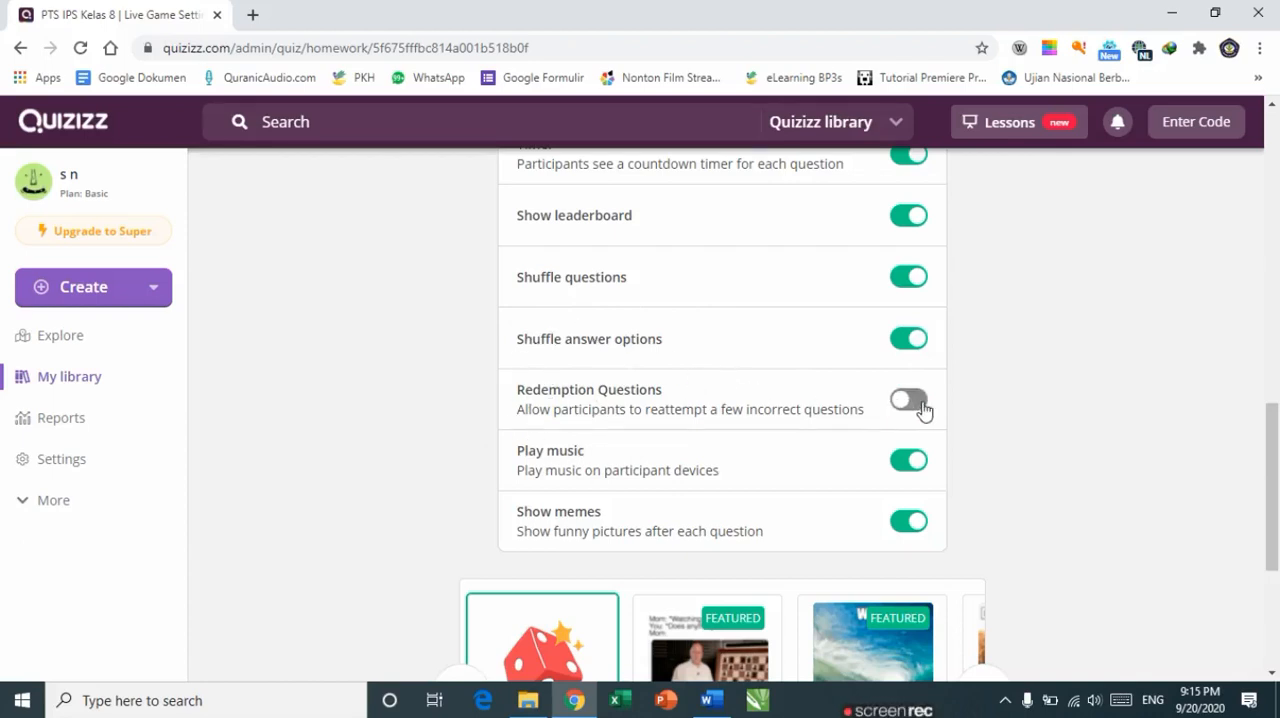
click(922, 409)
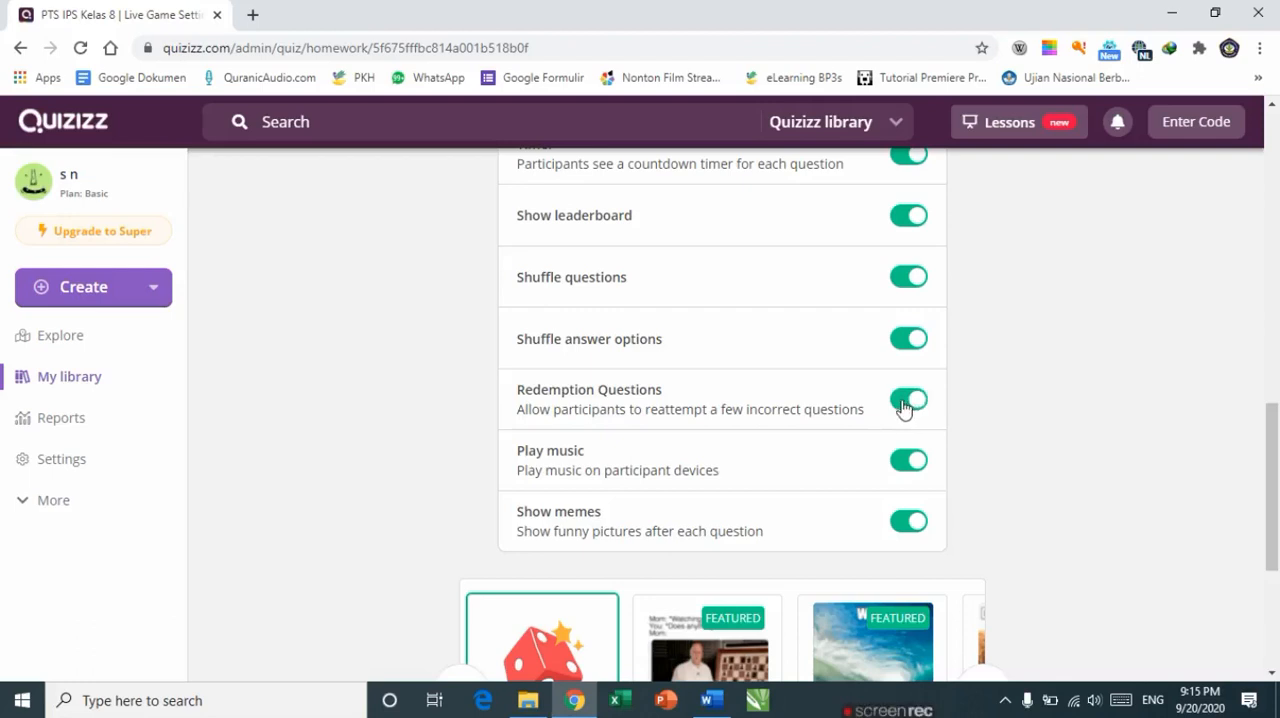
click(906, 408)
click(917, 405)
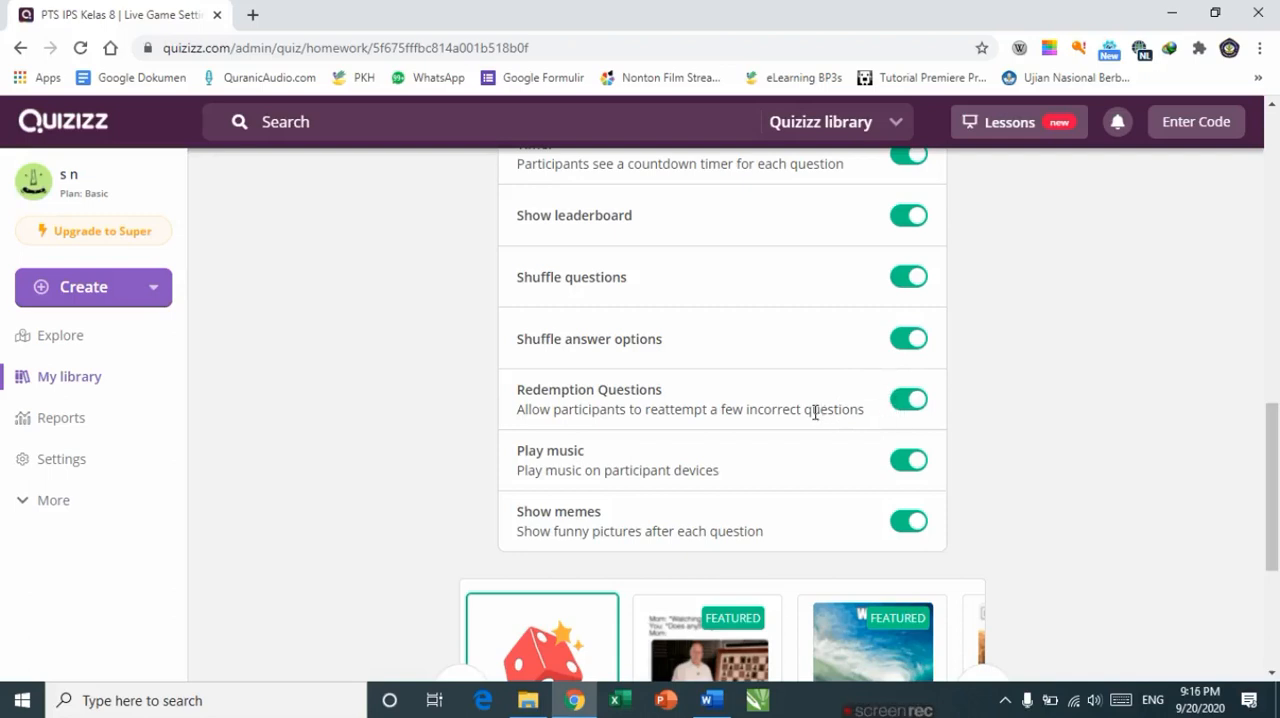
click(903, 404)
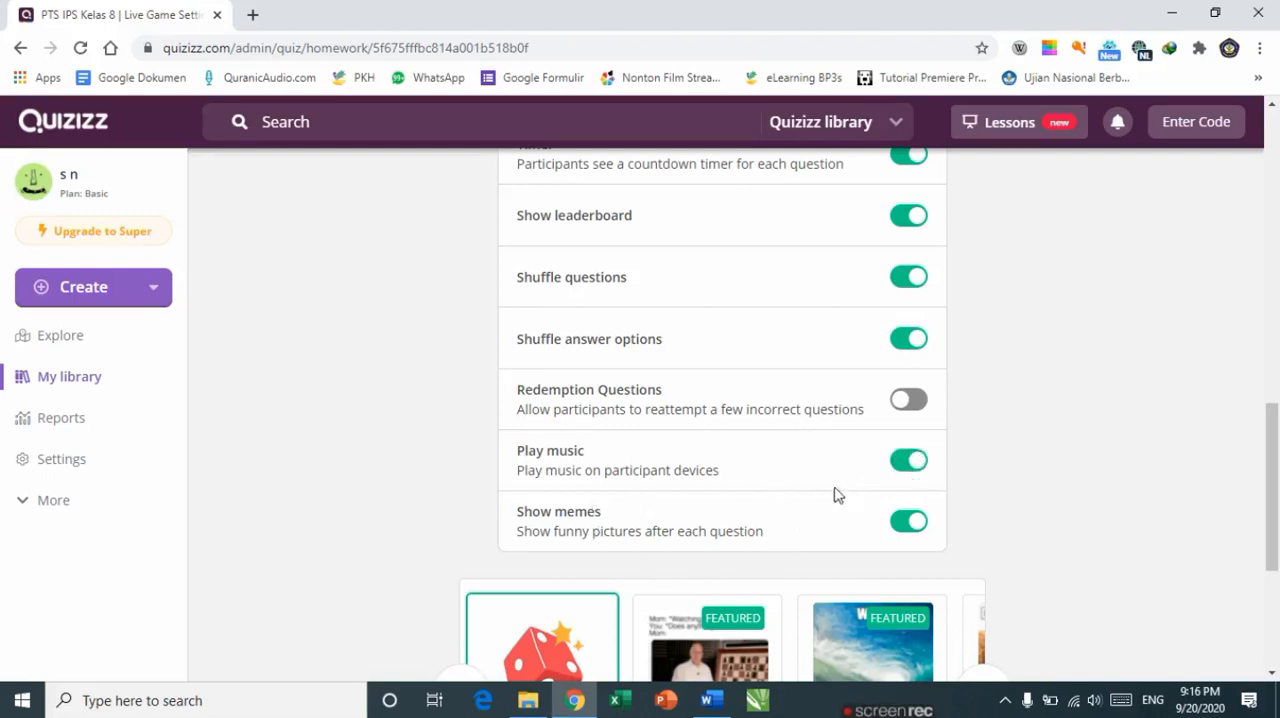
Step: Turn off Show memes and continue to create the homework assignment
click(906, 525)
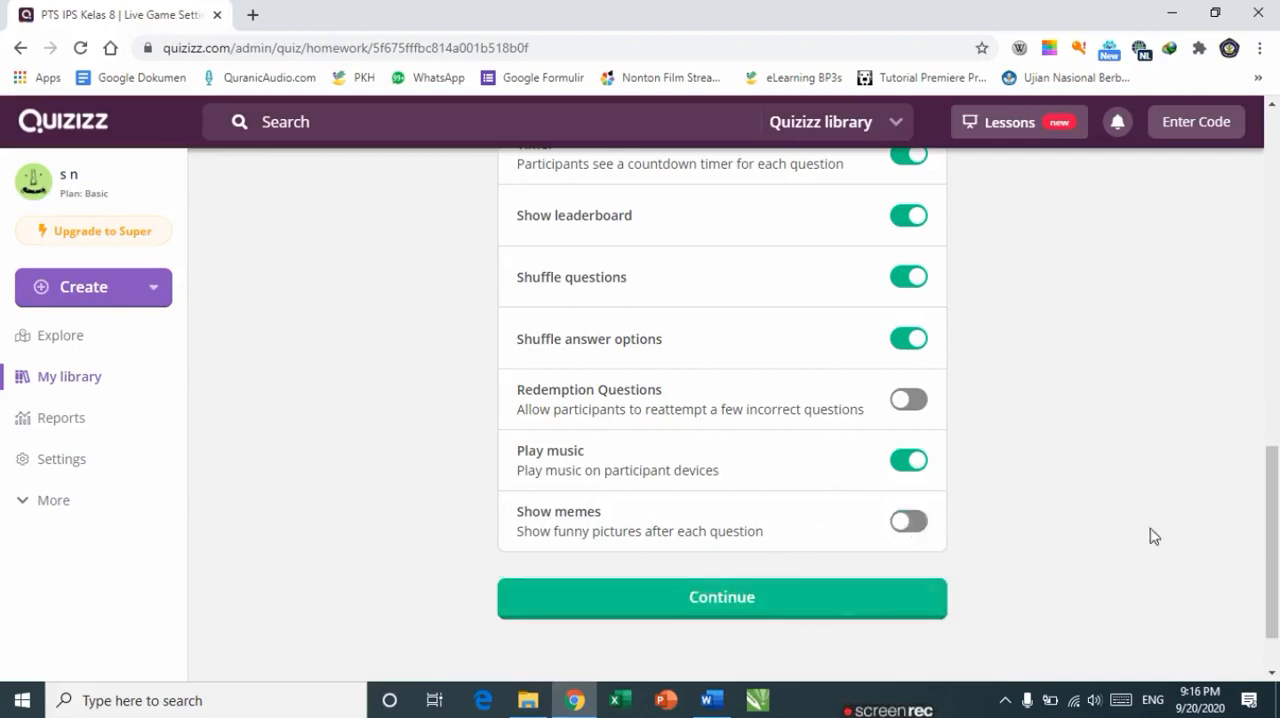
drag(1272, 490, 1271, 338)
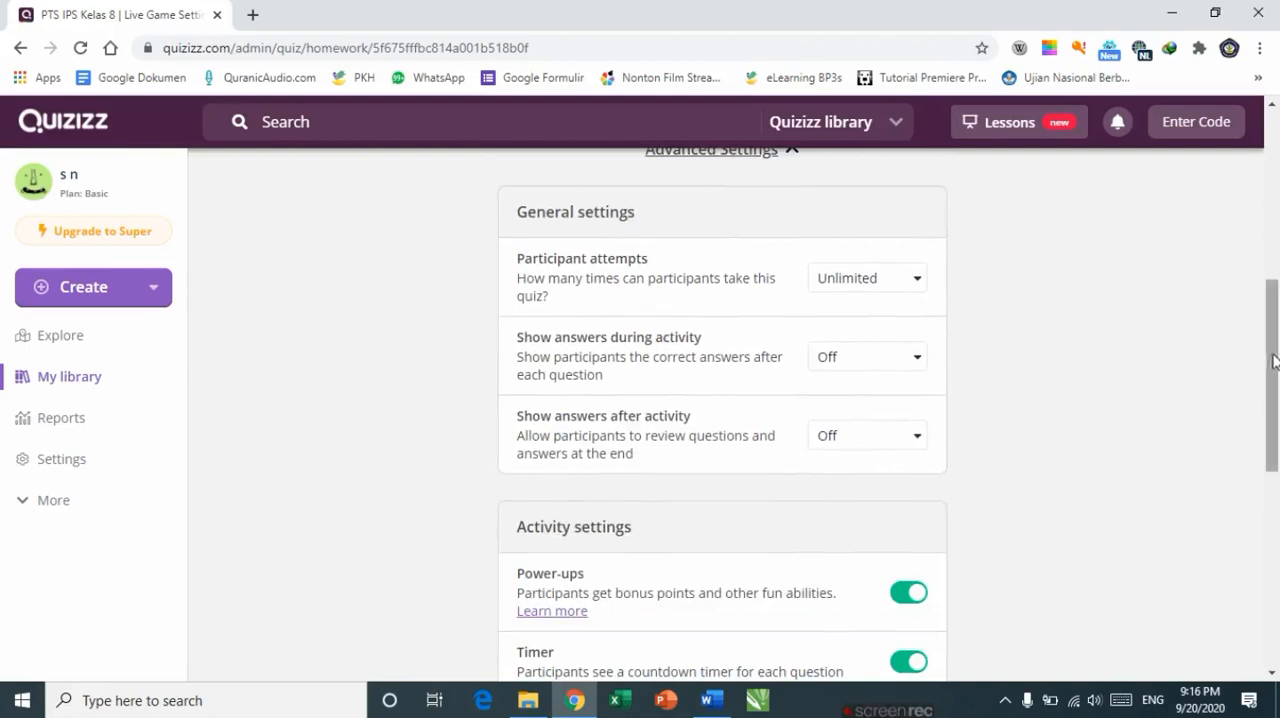
drag(1271, 358, 1226, 522)
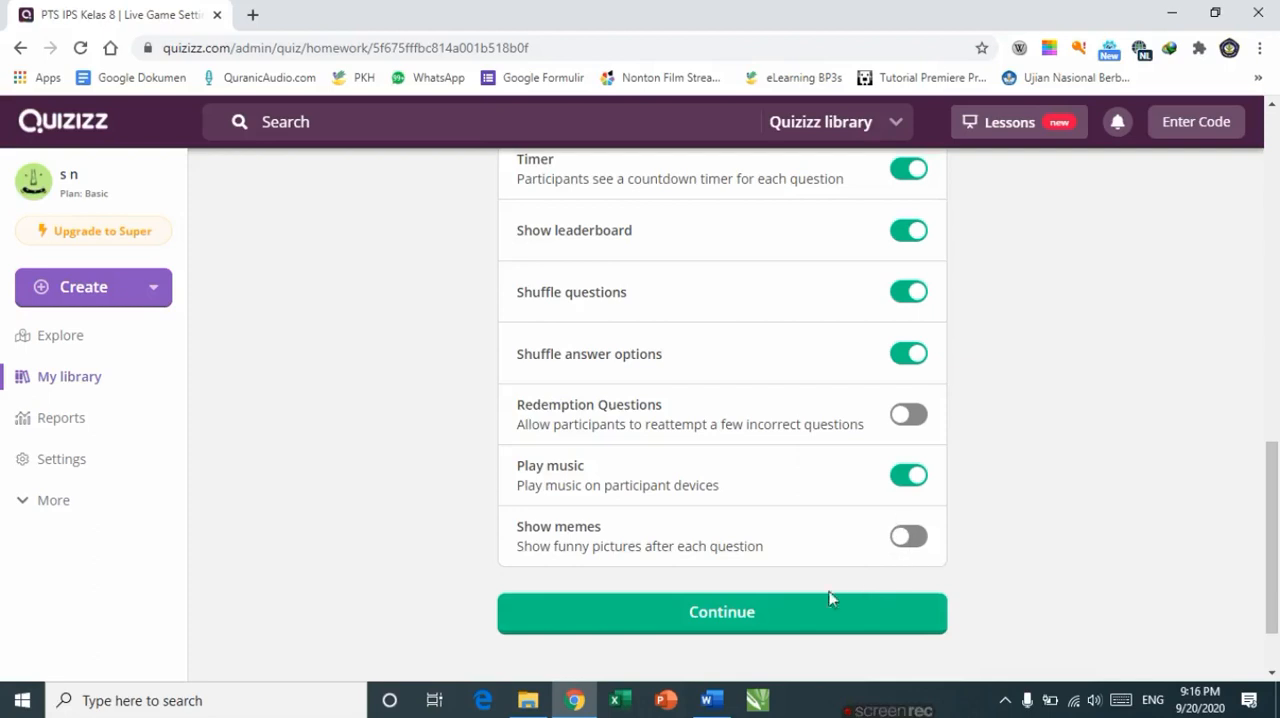
click(743, 617)
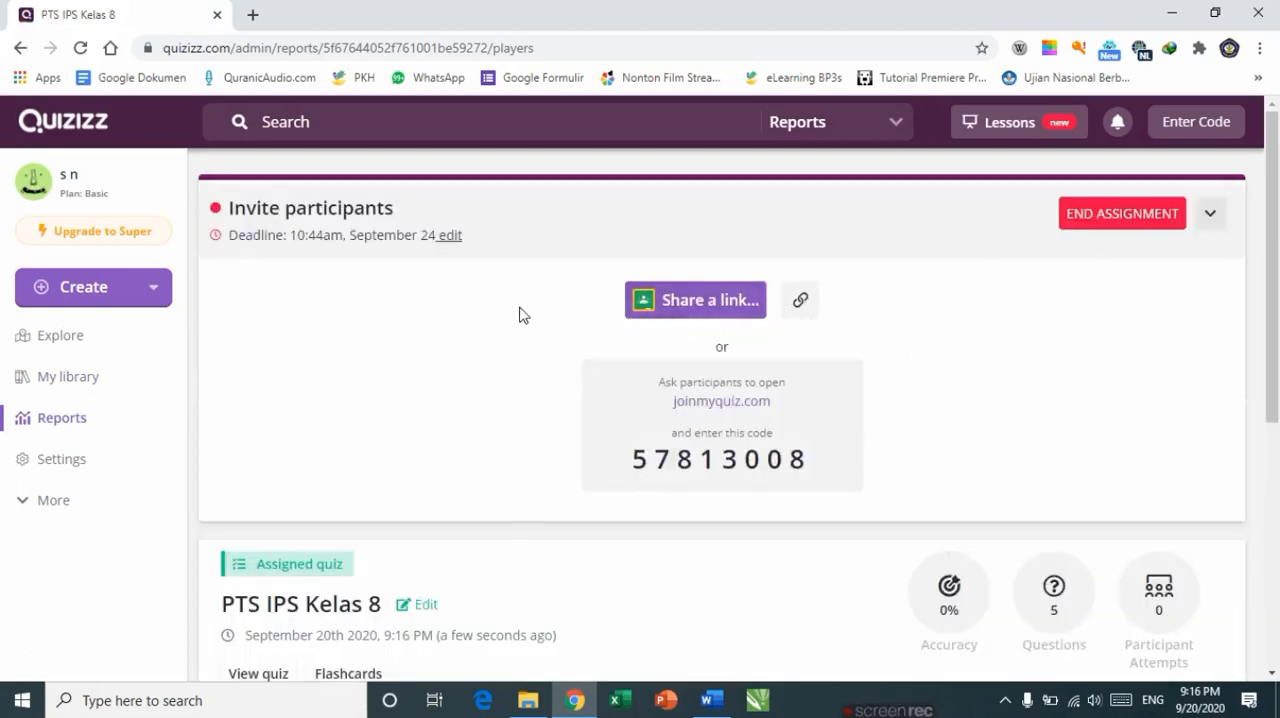
Step: Share the assignment link to Google Classroom and reconnect the Google Classroom account
click(680, 306)
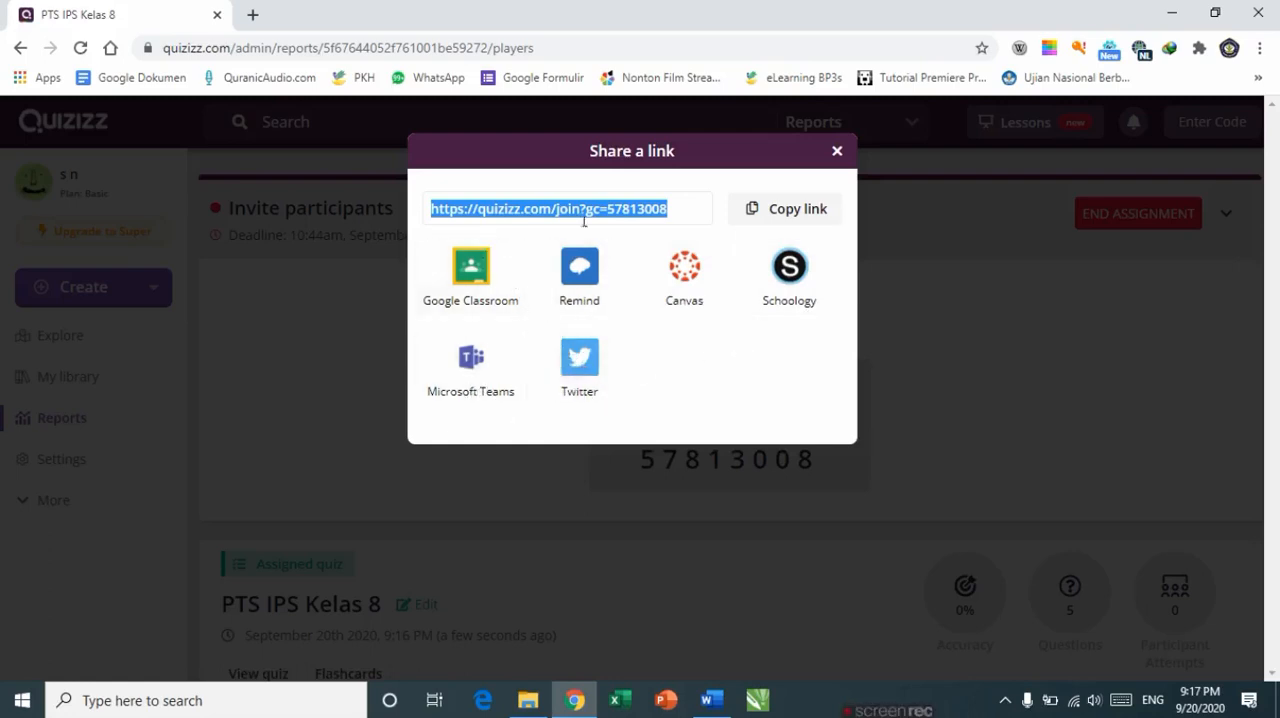
click(486, 292)
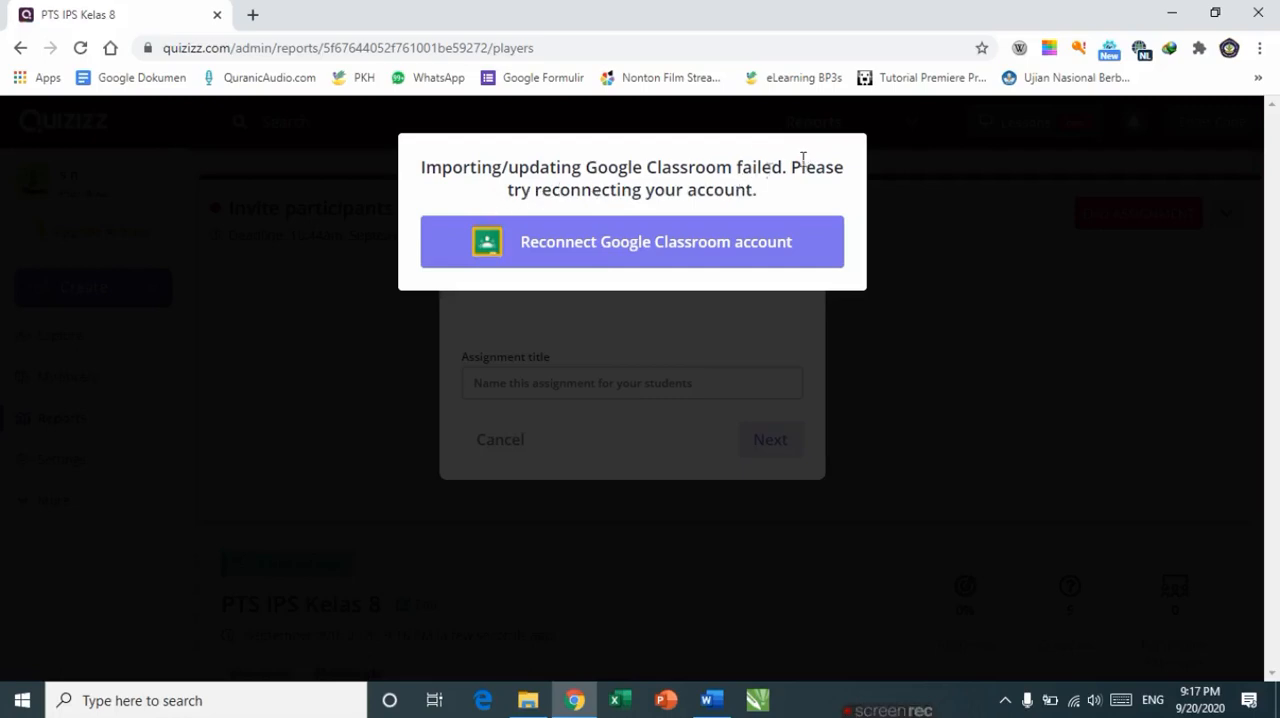
click(583, 259)
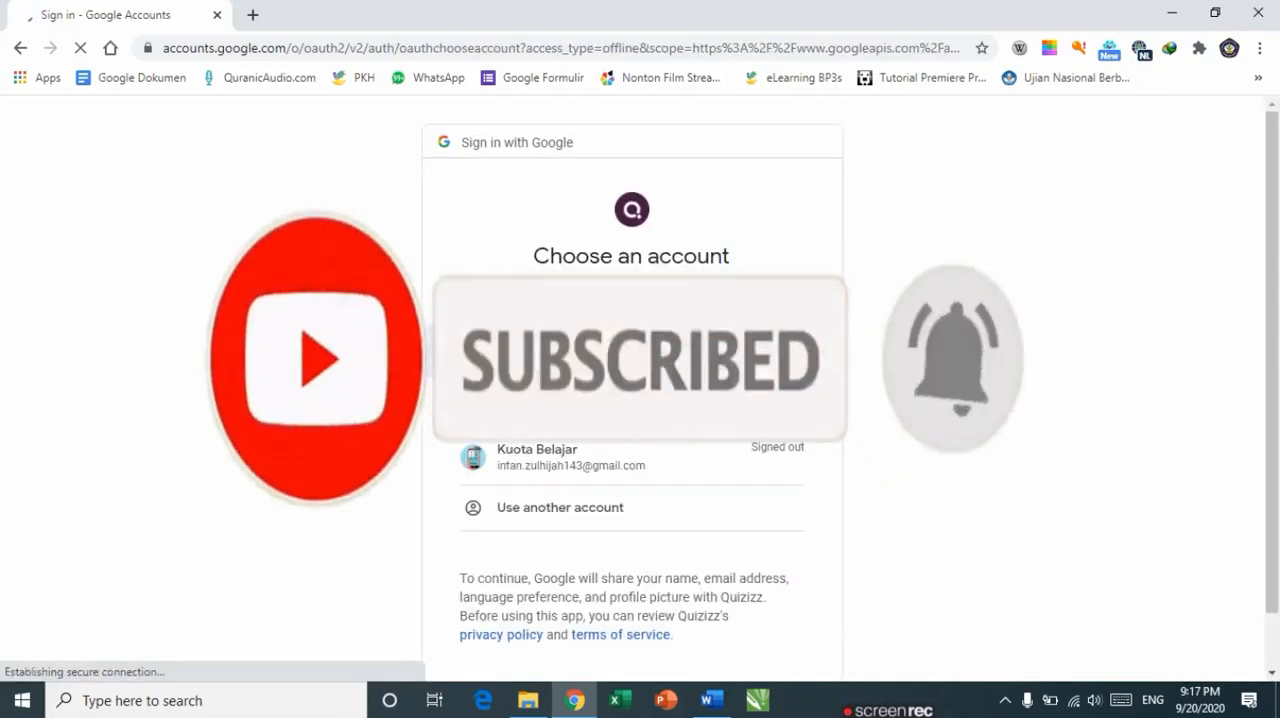
Step: Sign in with the school's Google account and allow Quizizz to access Google Classroom
click(600, 403)
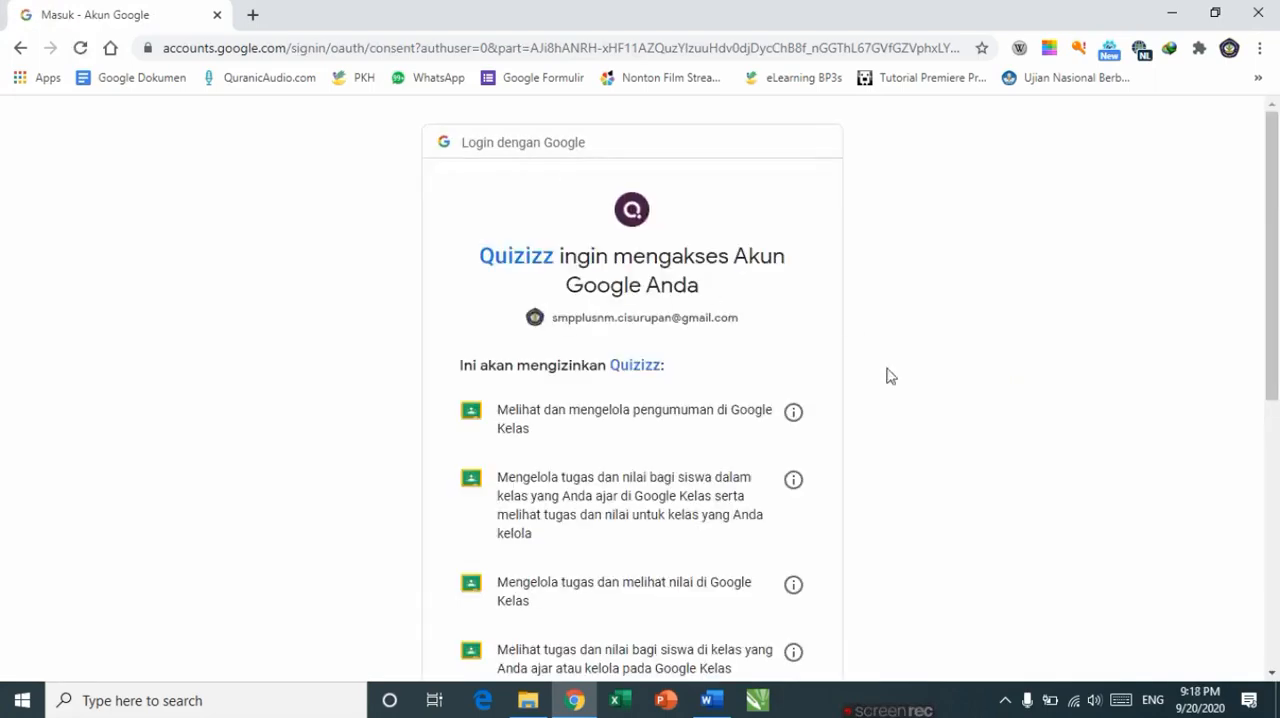
scroll(895, 390, down, 1)
scroll(928, 432, down, 1)
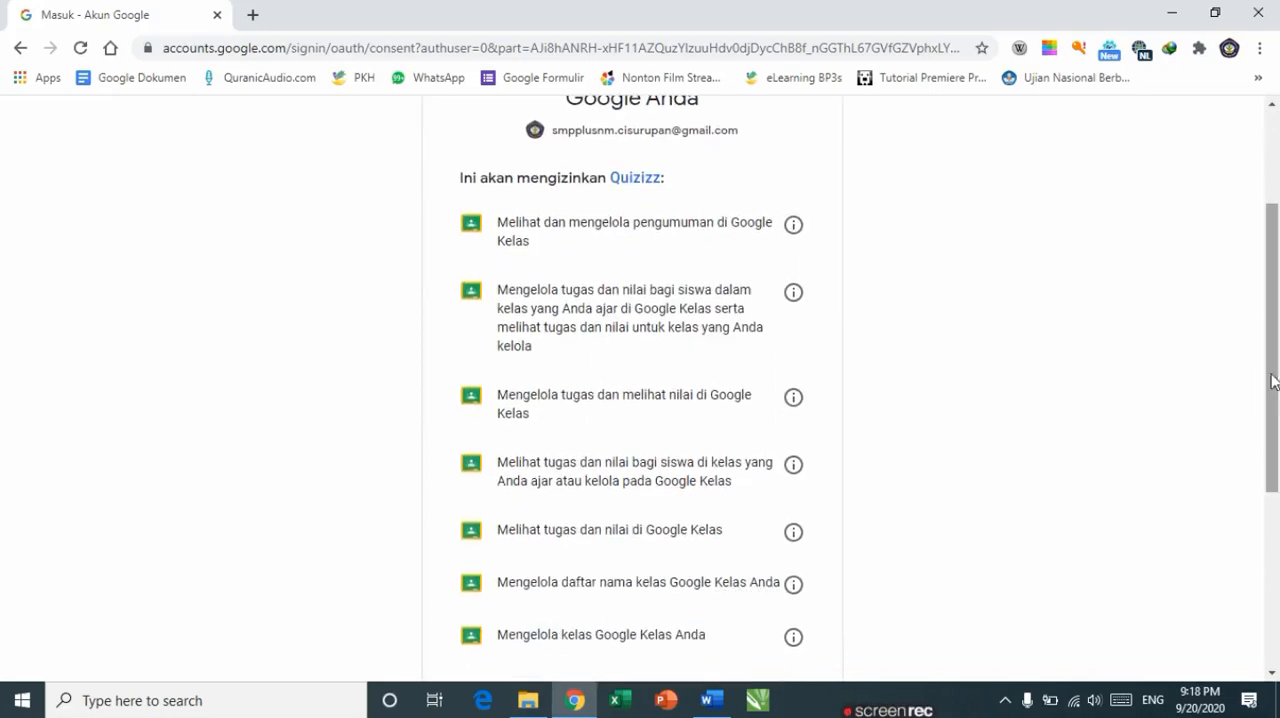
drag(1274, 374, 1257, 497)
scroll(1257, 497, down, 2)
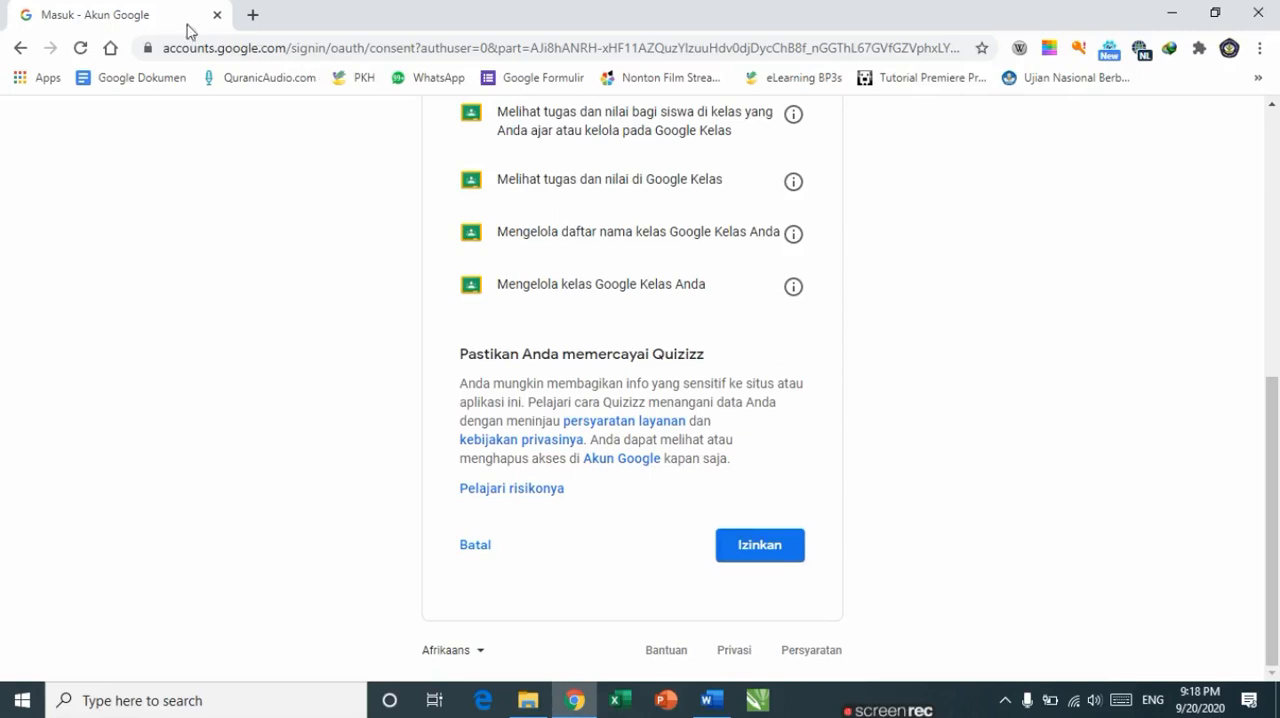
click(750, 554)
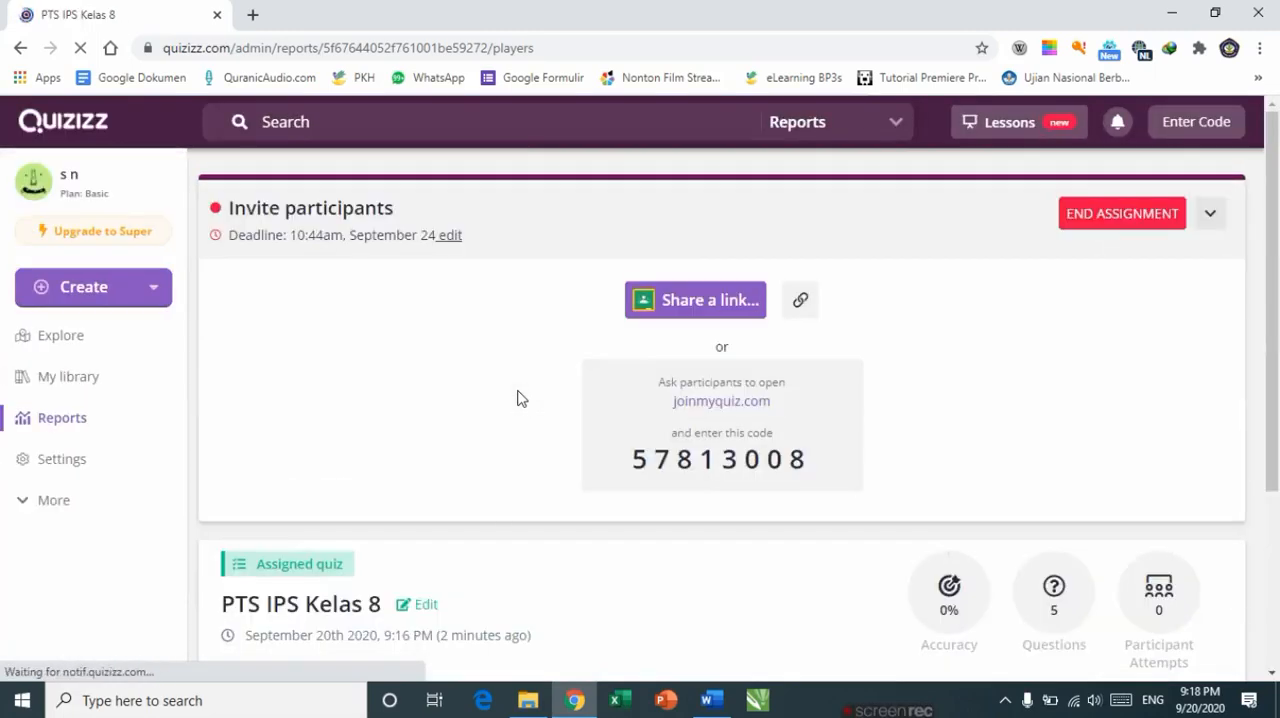
Step: Share to Google Classroom again, importing only the IPS Kelas 8B and IPS Kelas 8A classes
click(672, 306)
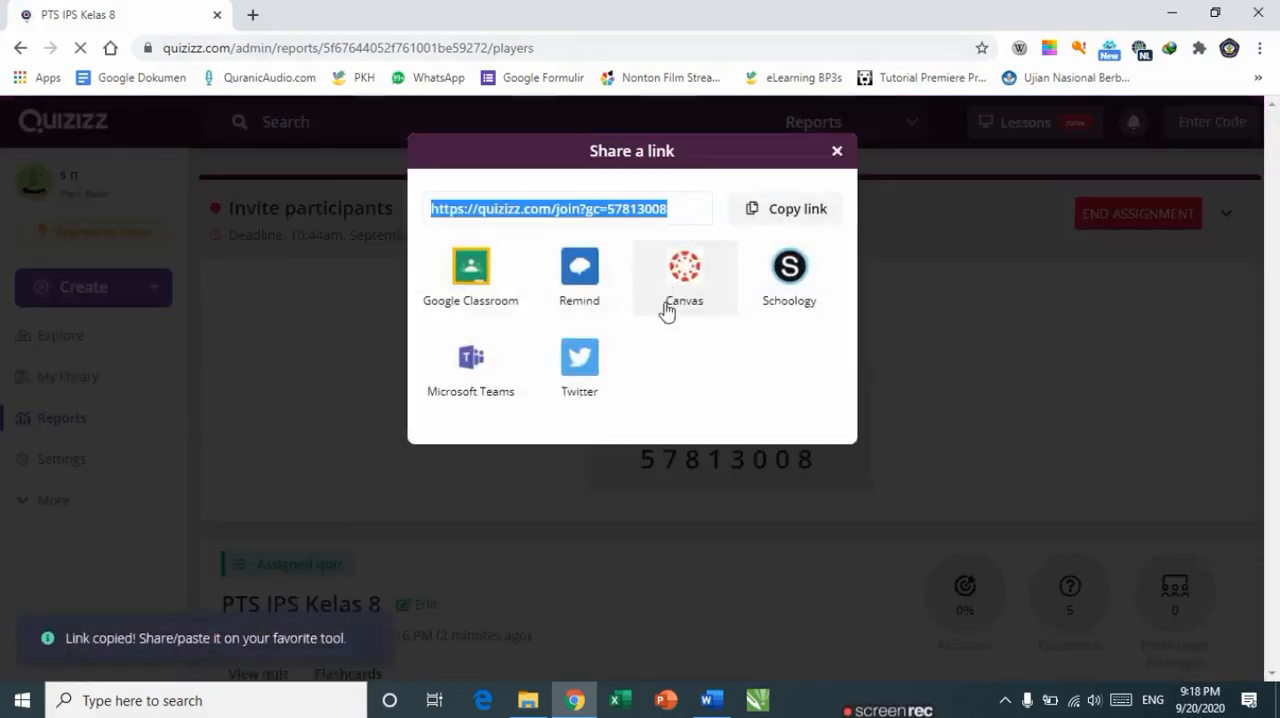
click(485, 299)
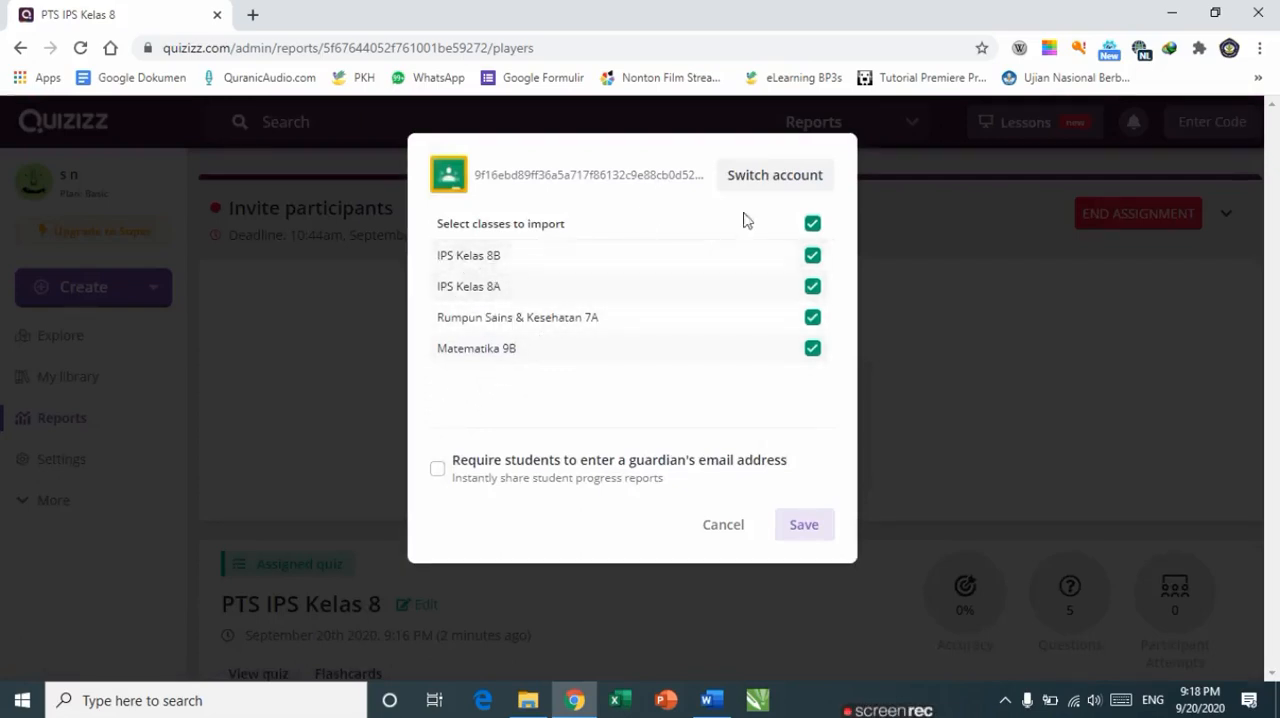
click(814, 226)
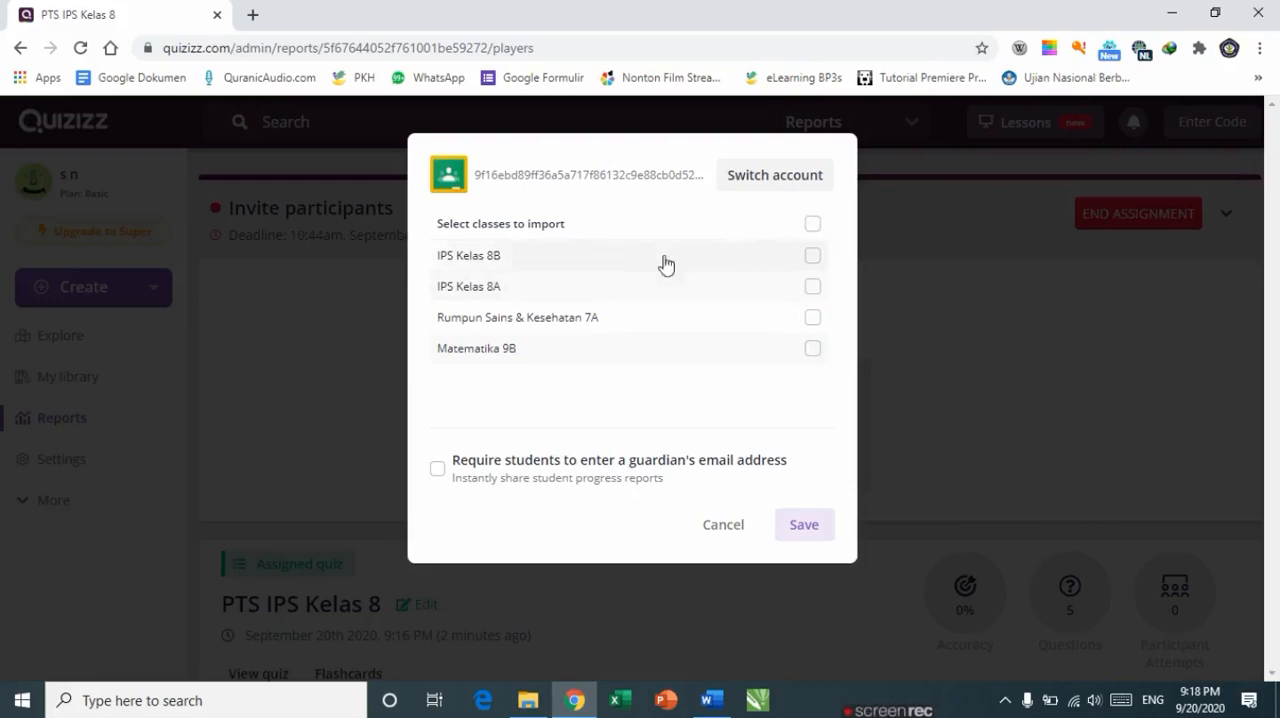
click(815, 260)
click(814, 290)
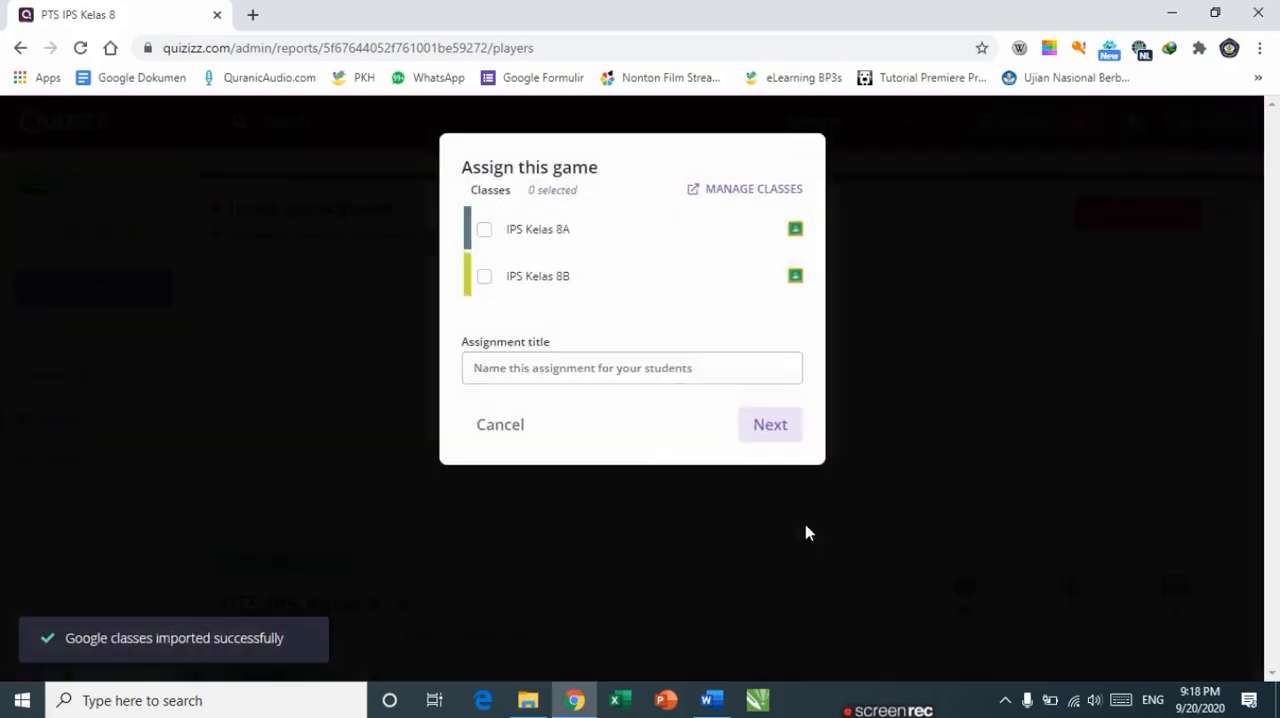
Step: Assign the game to IPS Kelas 8A and IPS Kelas 8B with the title 'PTS IPS semester 1'
click(484, 230)
click(485, 277)
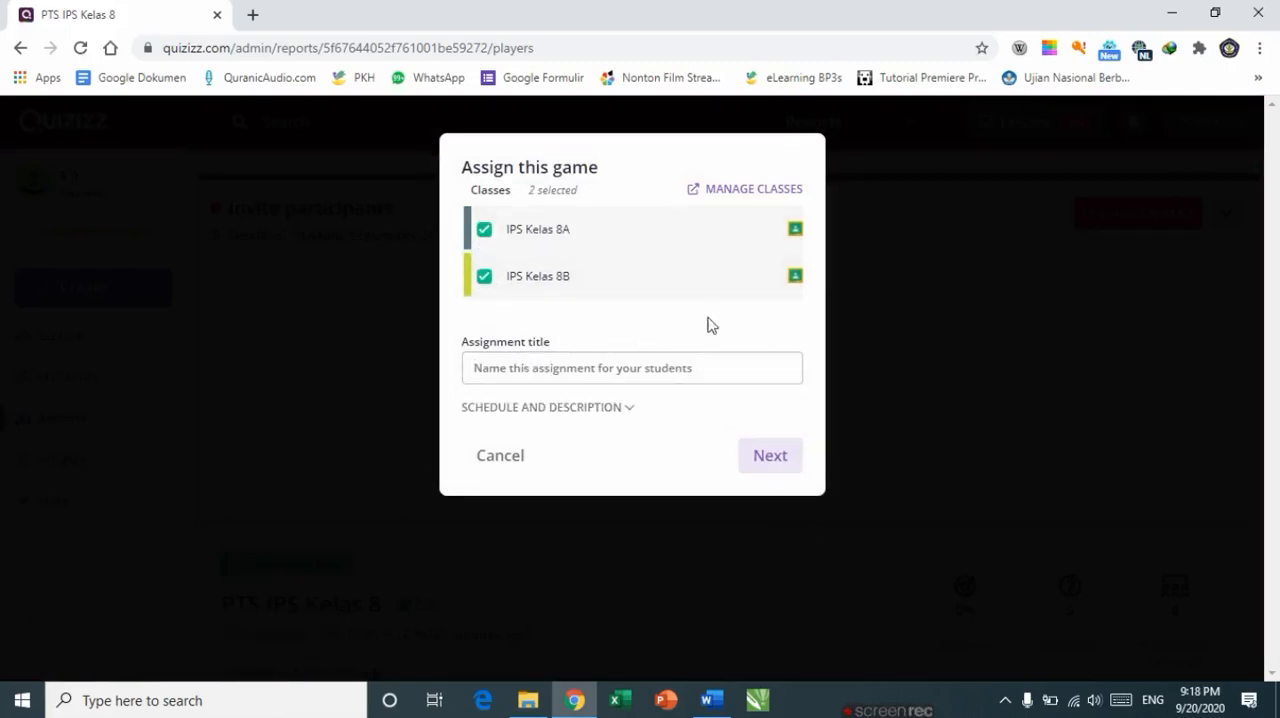
text(PTS IPS semester 1)
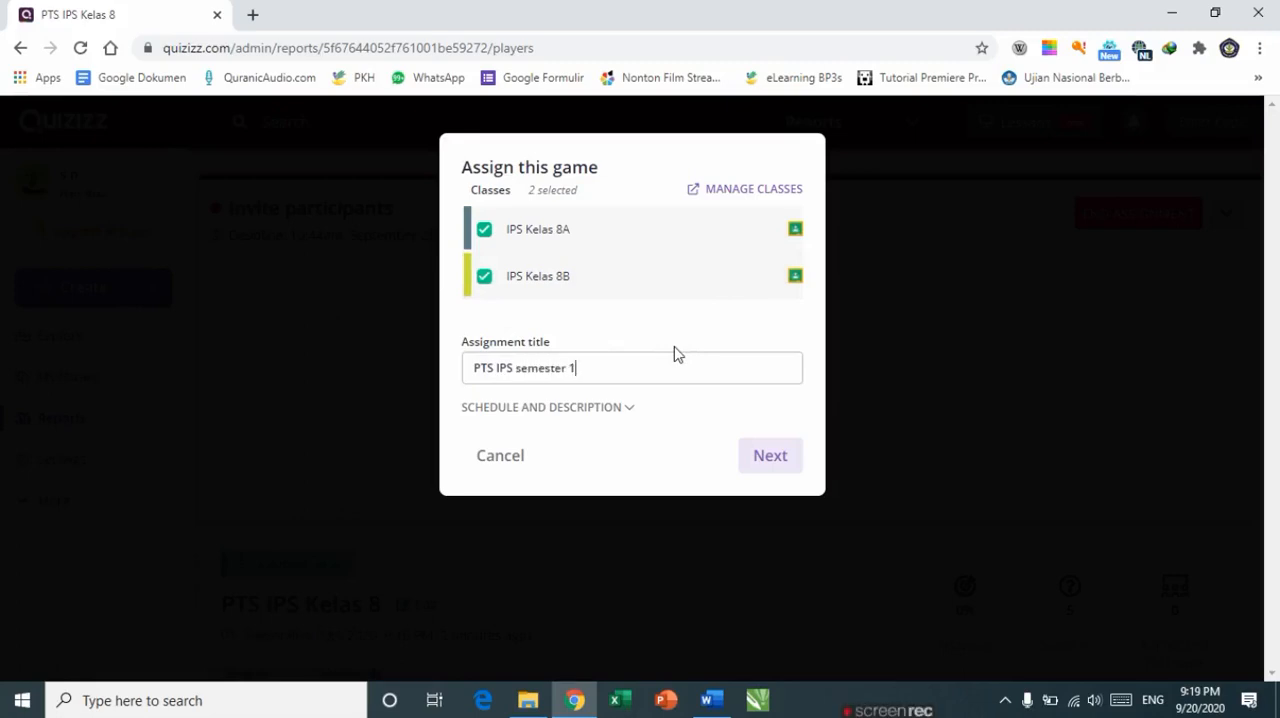
Step: Open the schedule options and set the game's start date to Sep 24th
click(630, 409)
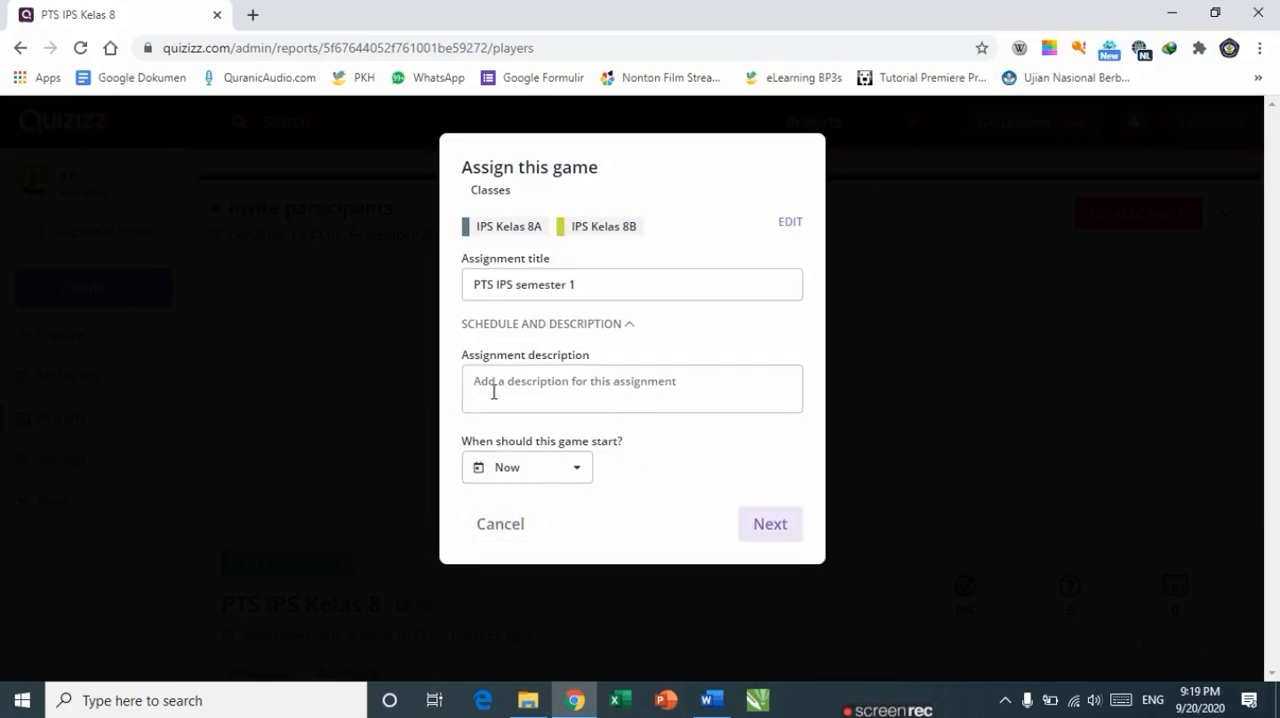
click(584, 483)
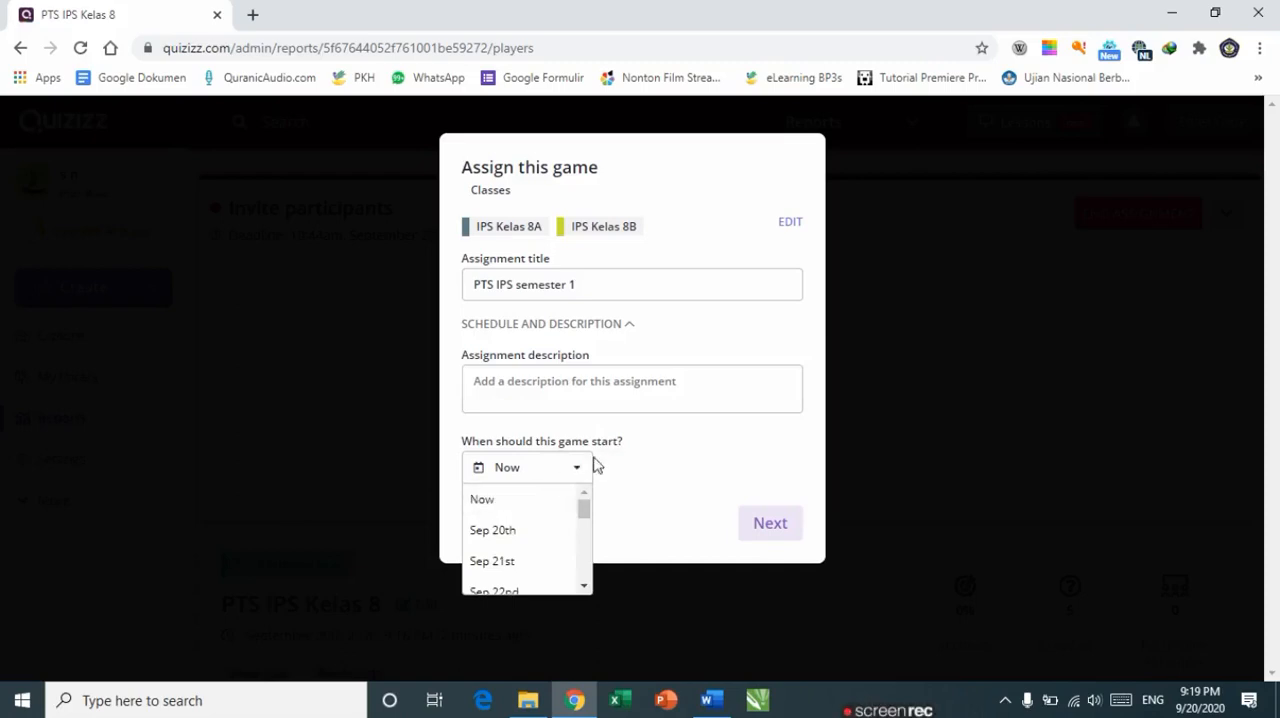
drag(585, 507, 588, 537)
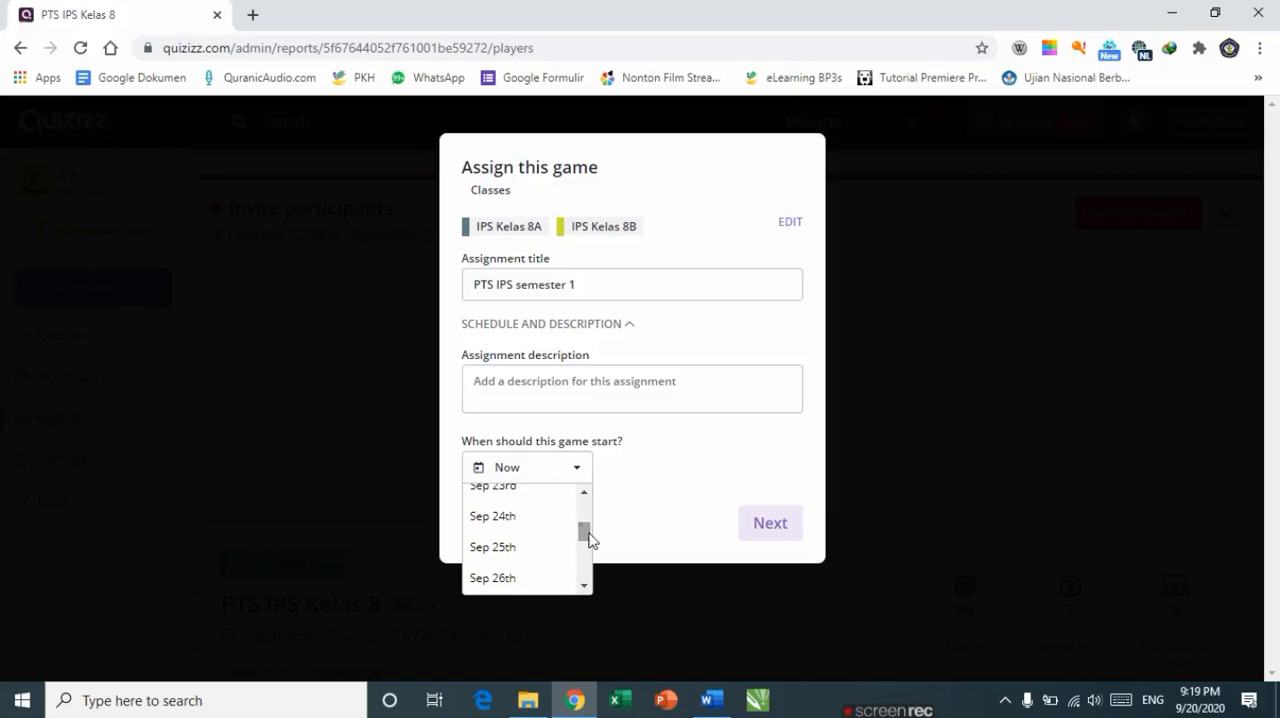
click(526, 519)
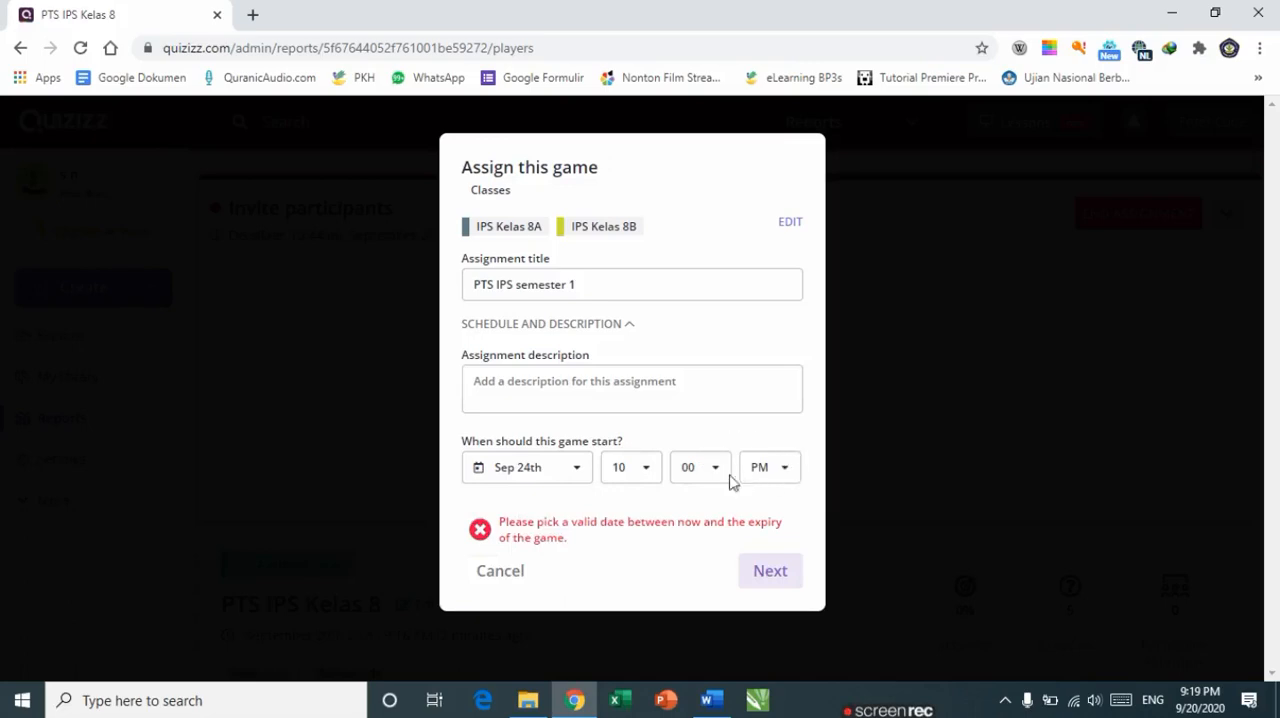
Step: Set the game's start time to 9:30 PM
click(644, 477)
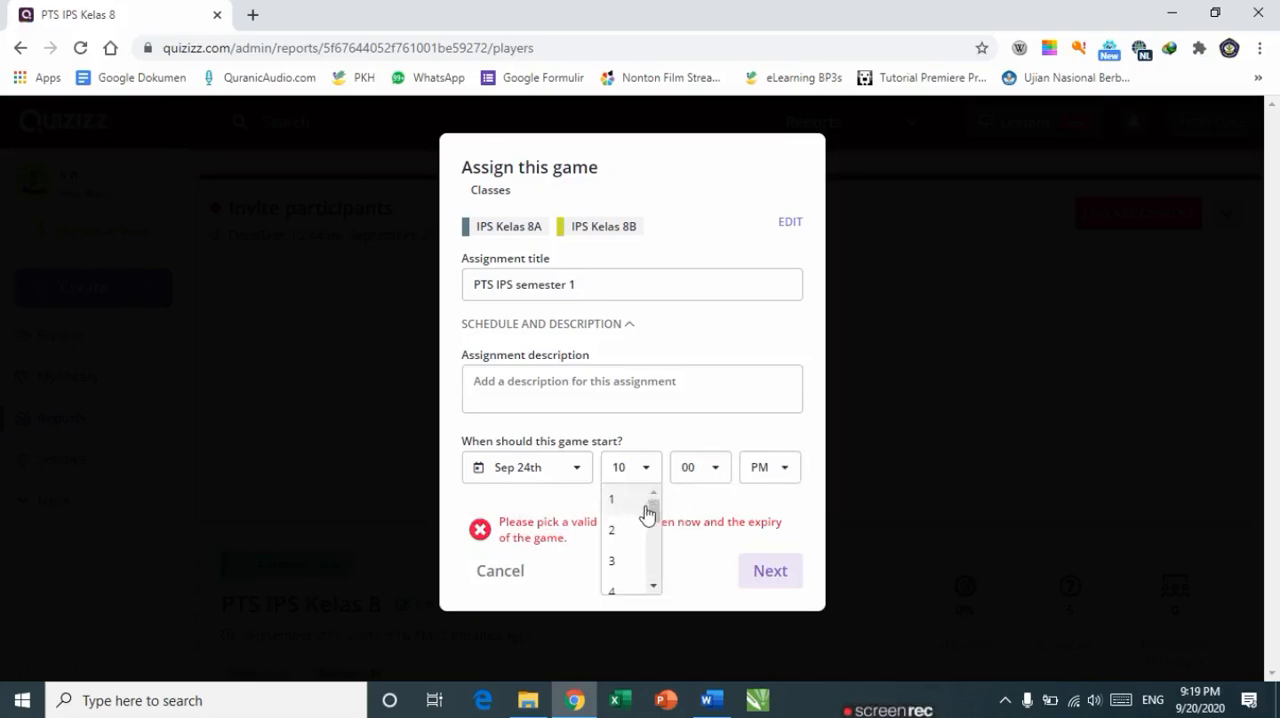
drag(652, 520, 654, 566)
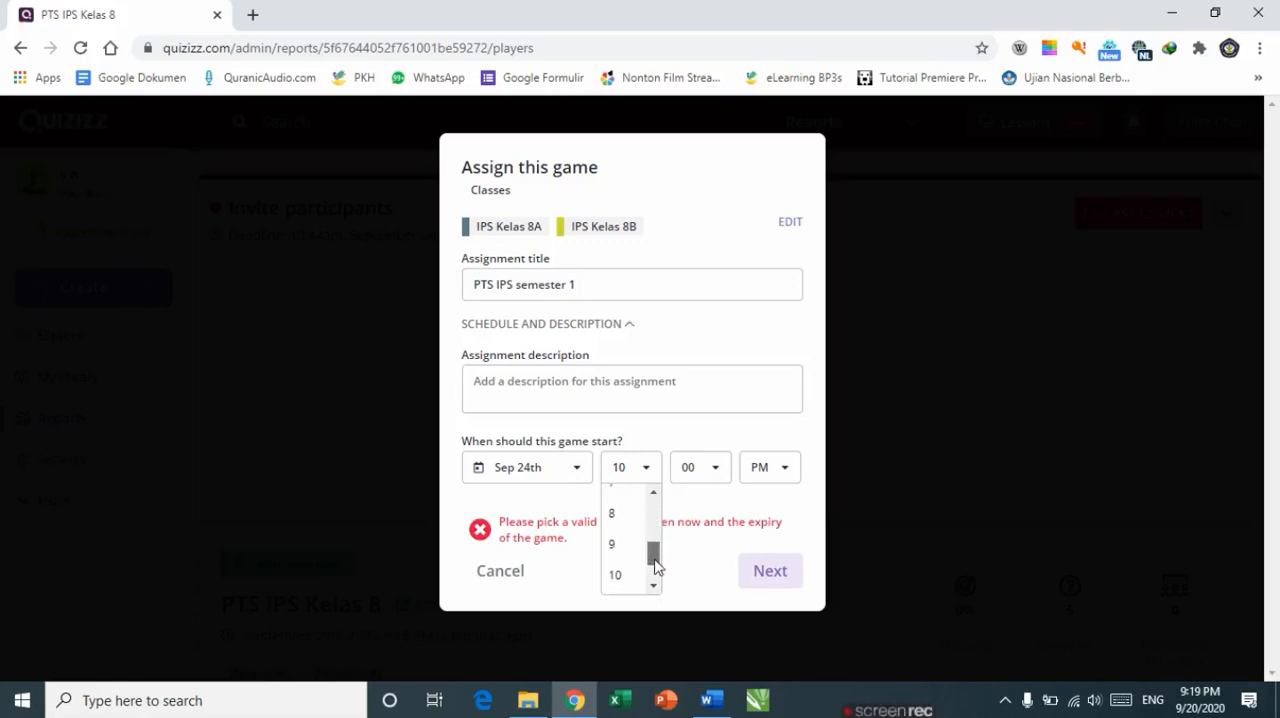
click(630, 545)
click(720, 479)
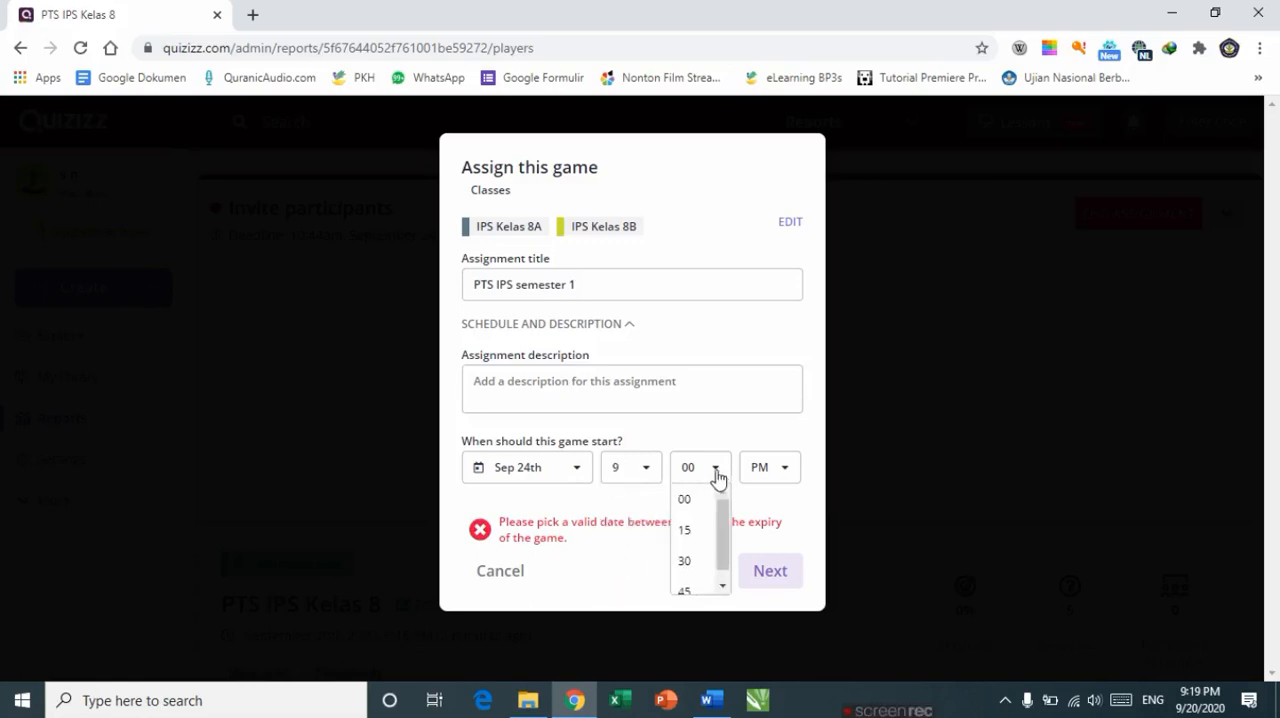
click(690, 563)
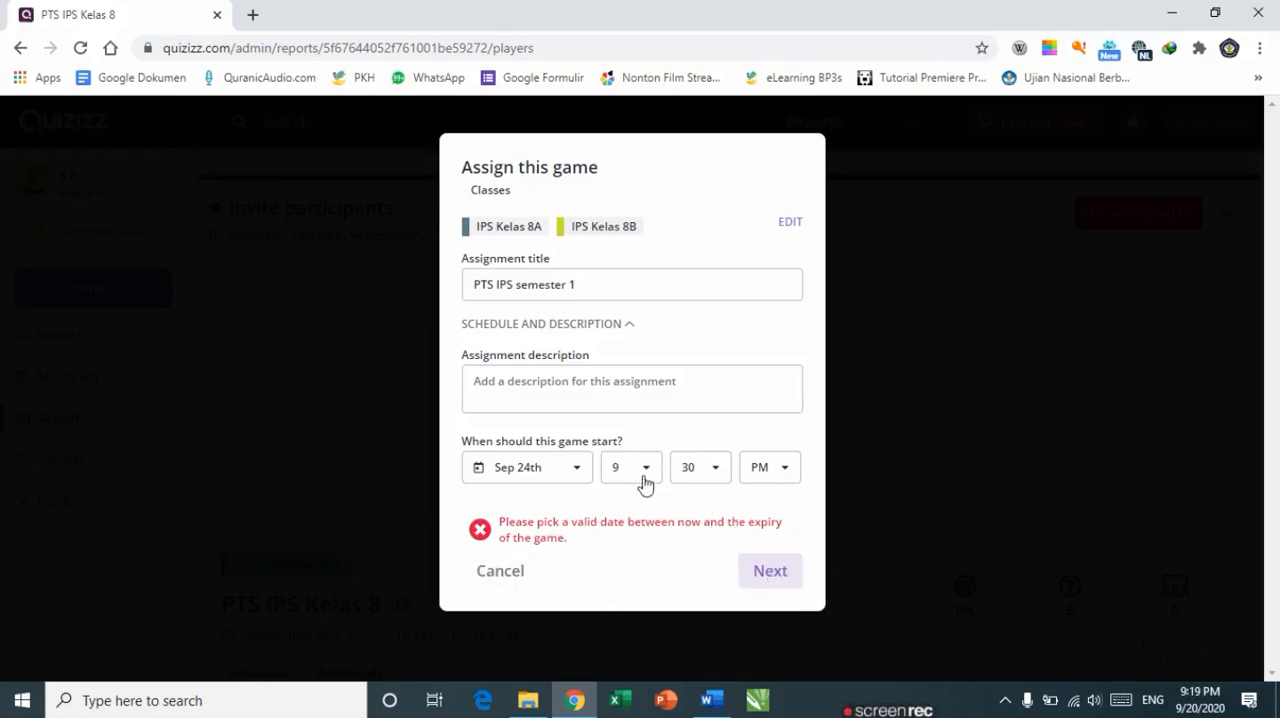
Step: Change the game's start date to Sep 23rd and submit the assignment
click(577, 479)
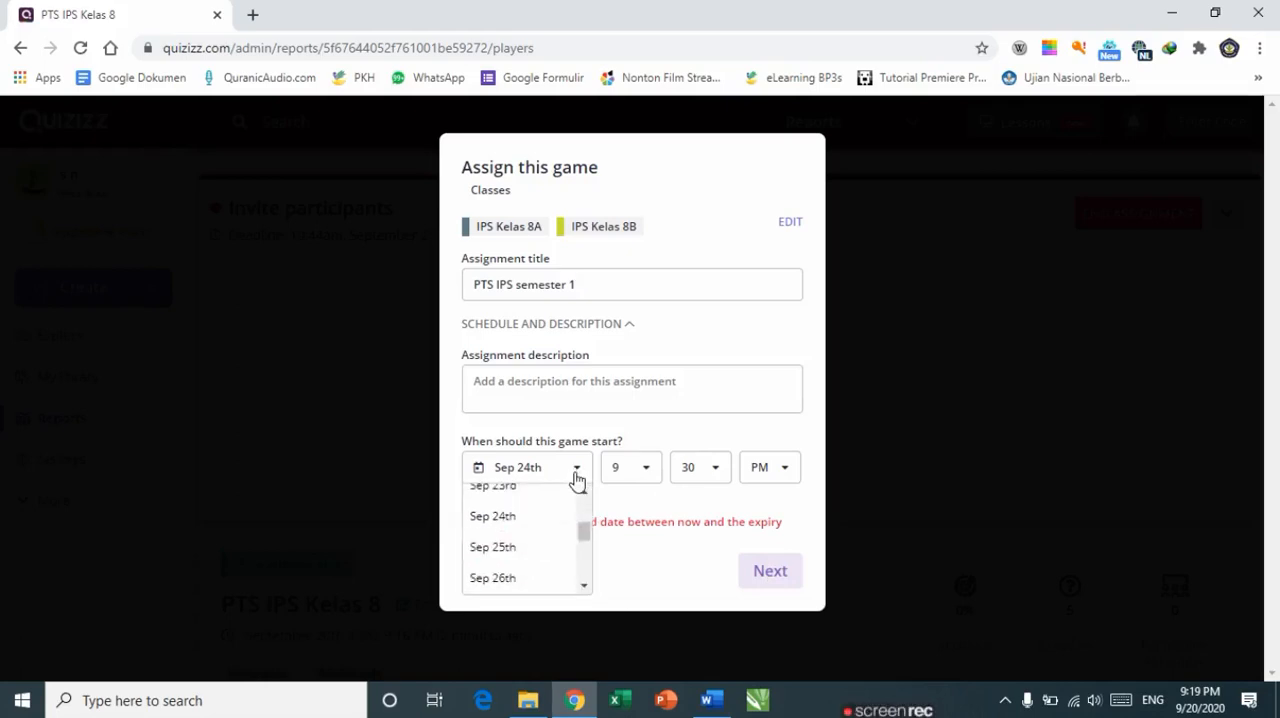
click(764, 580)
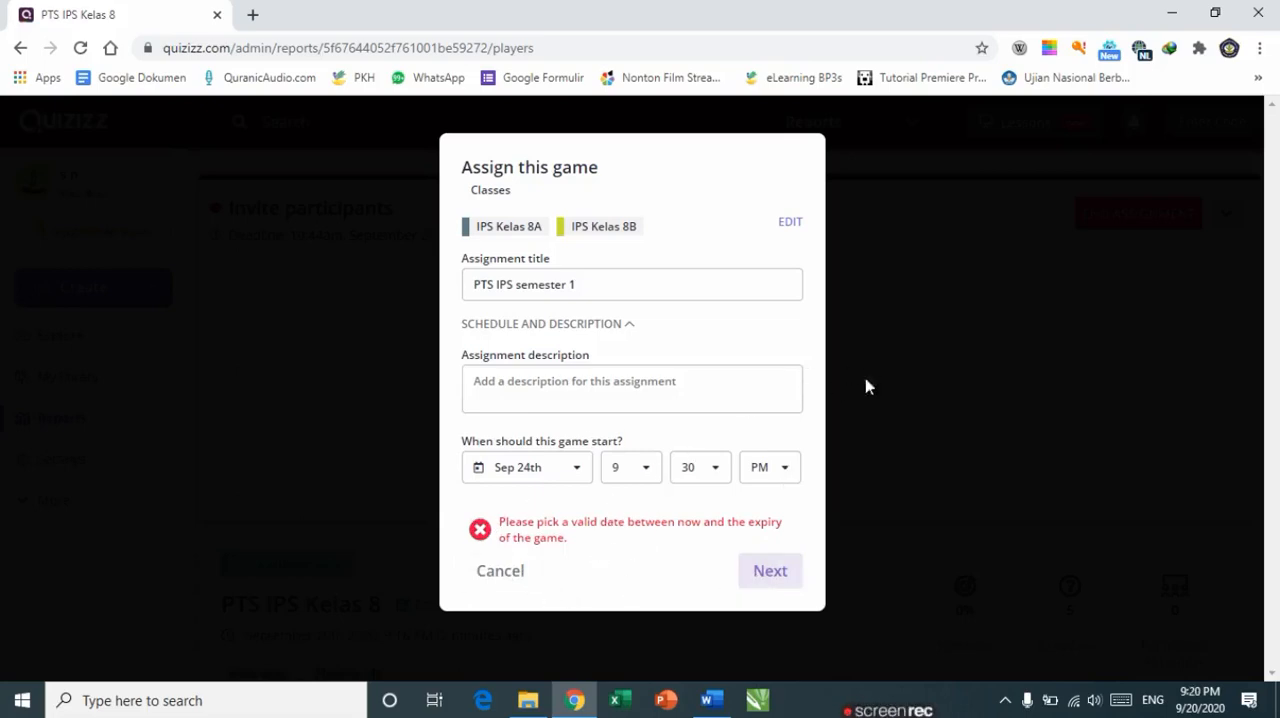
click(572, 478)
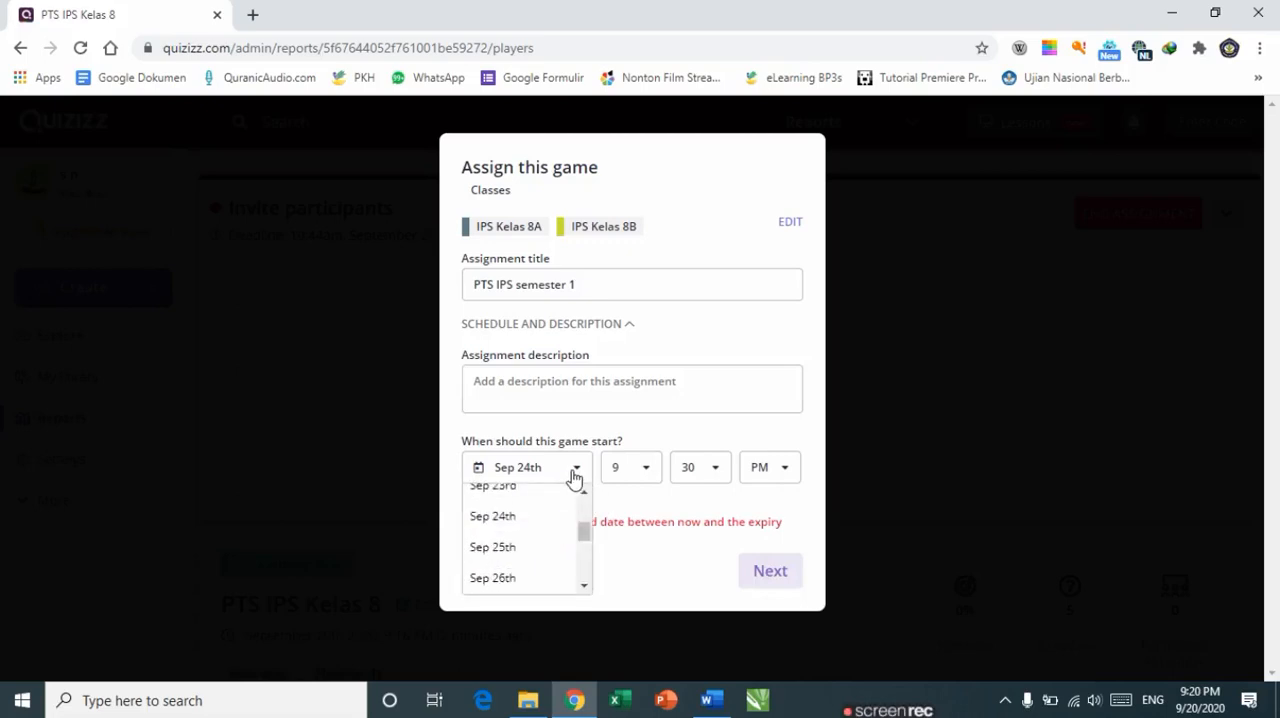
drag(587, 533, 586, 491)
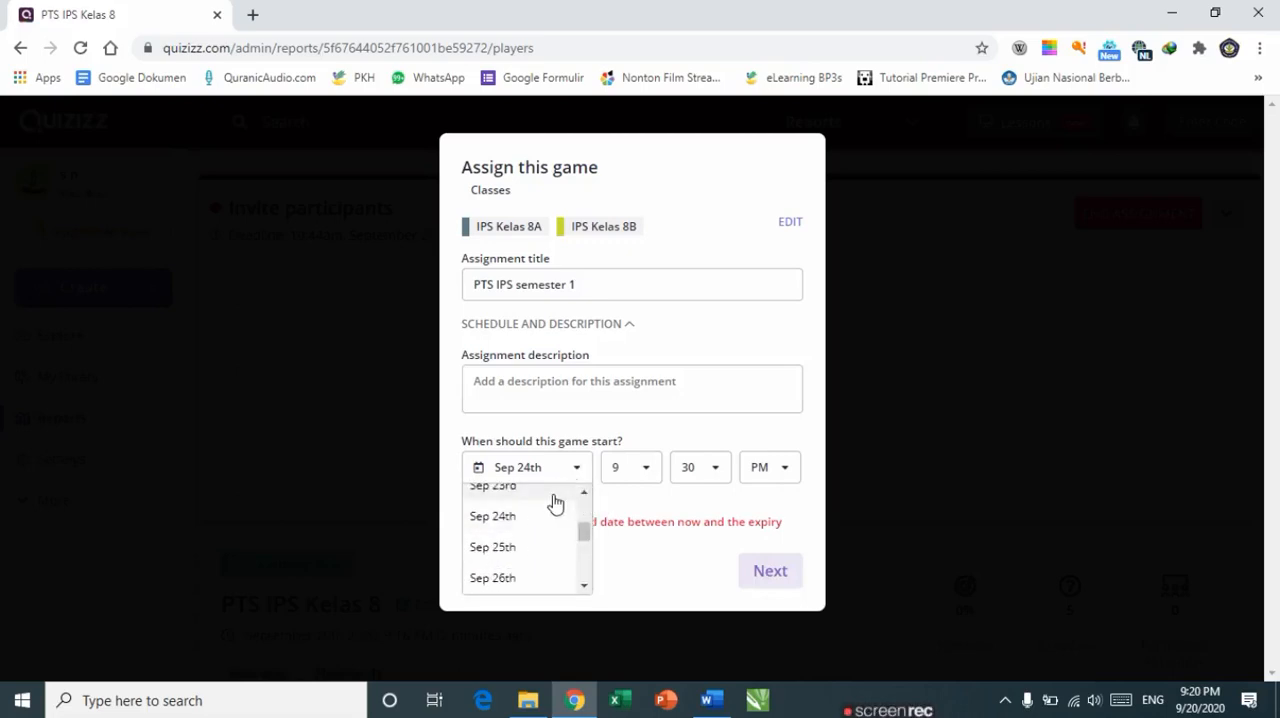
click(552, 503)
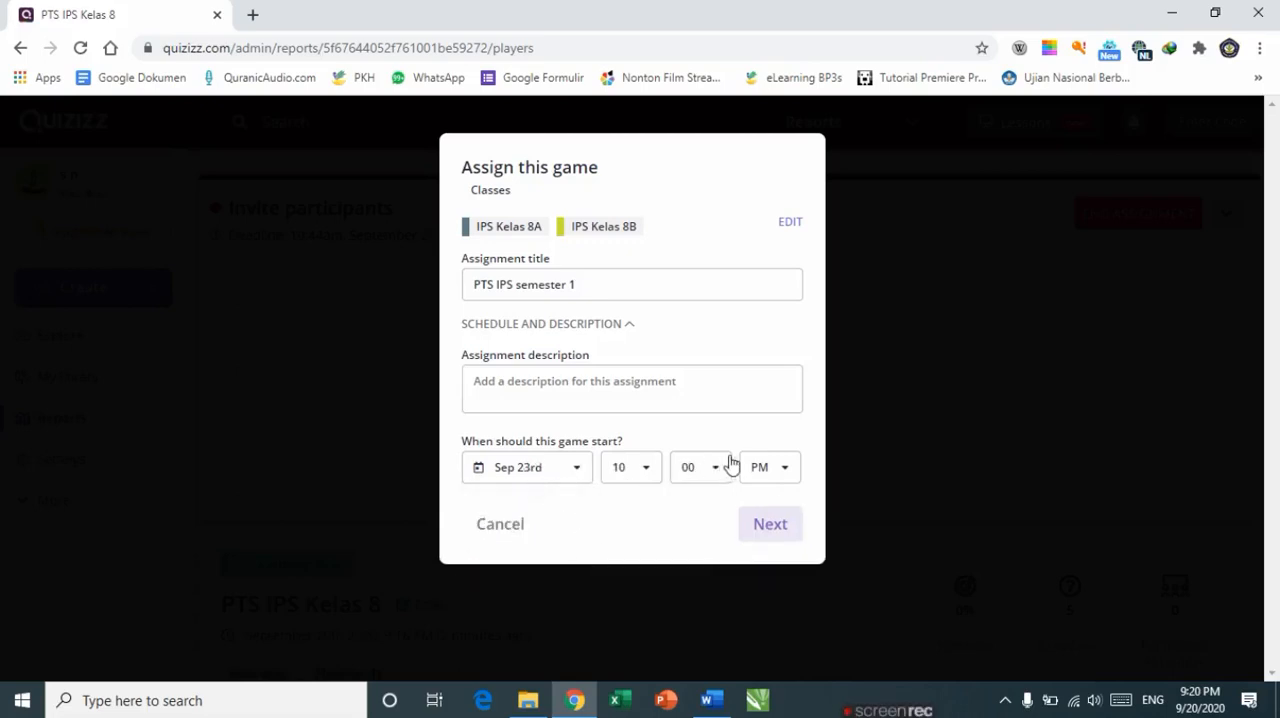
click(770, 526)
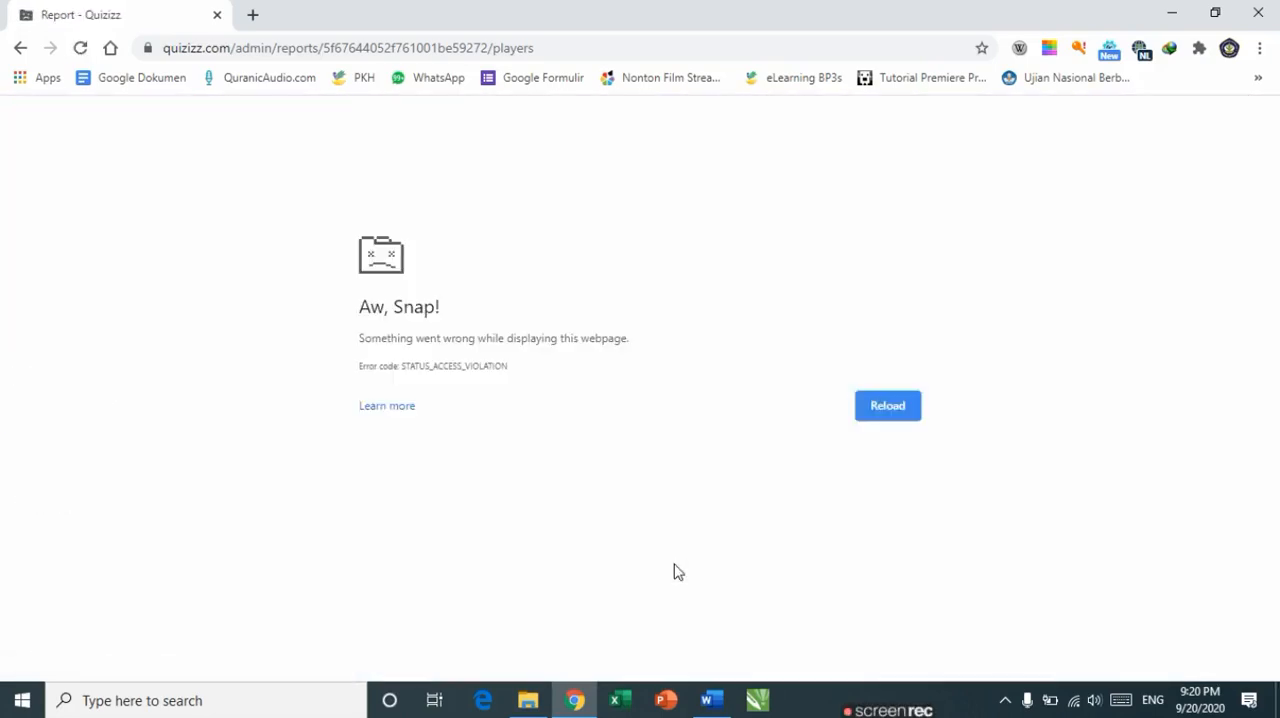
Step: Reload the page and start assigning the PTS IPS Kelas 8 quiz from the library as homework
click(880, 414)
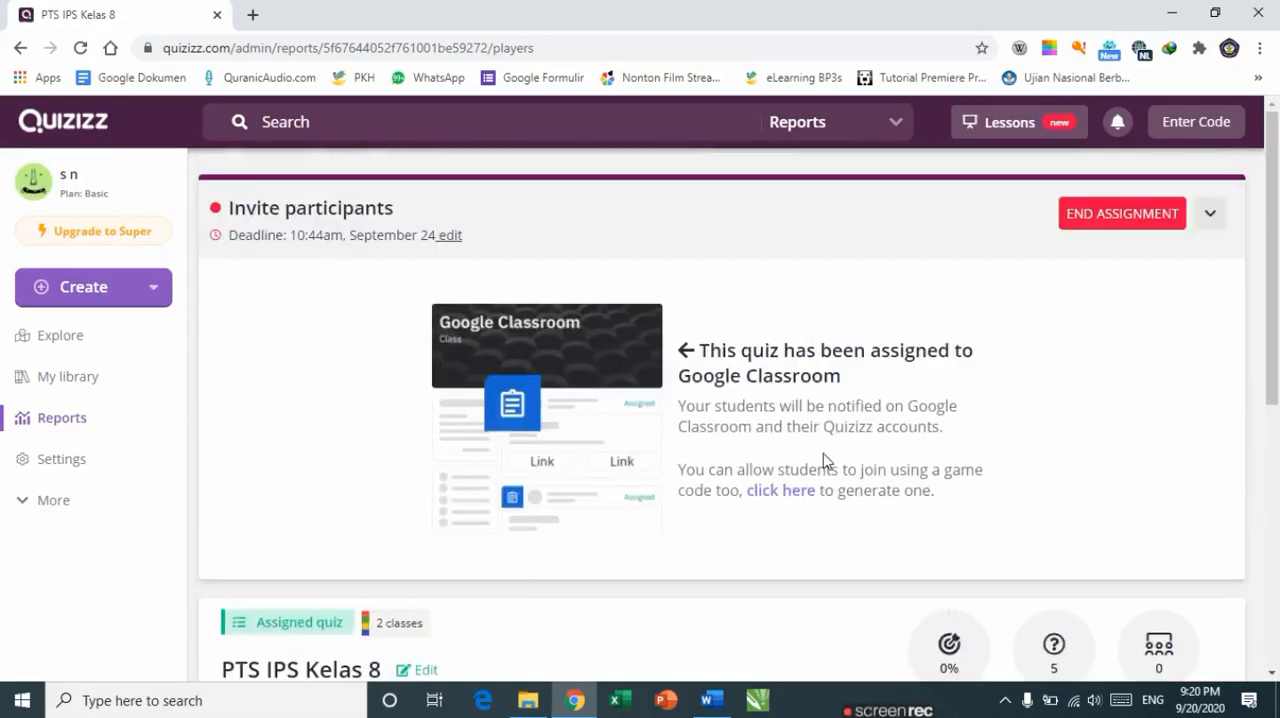
click(52, 386)
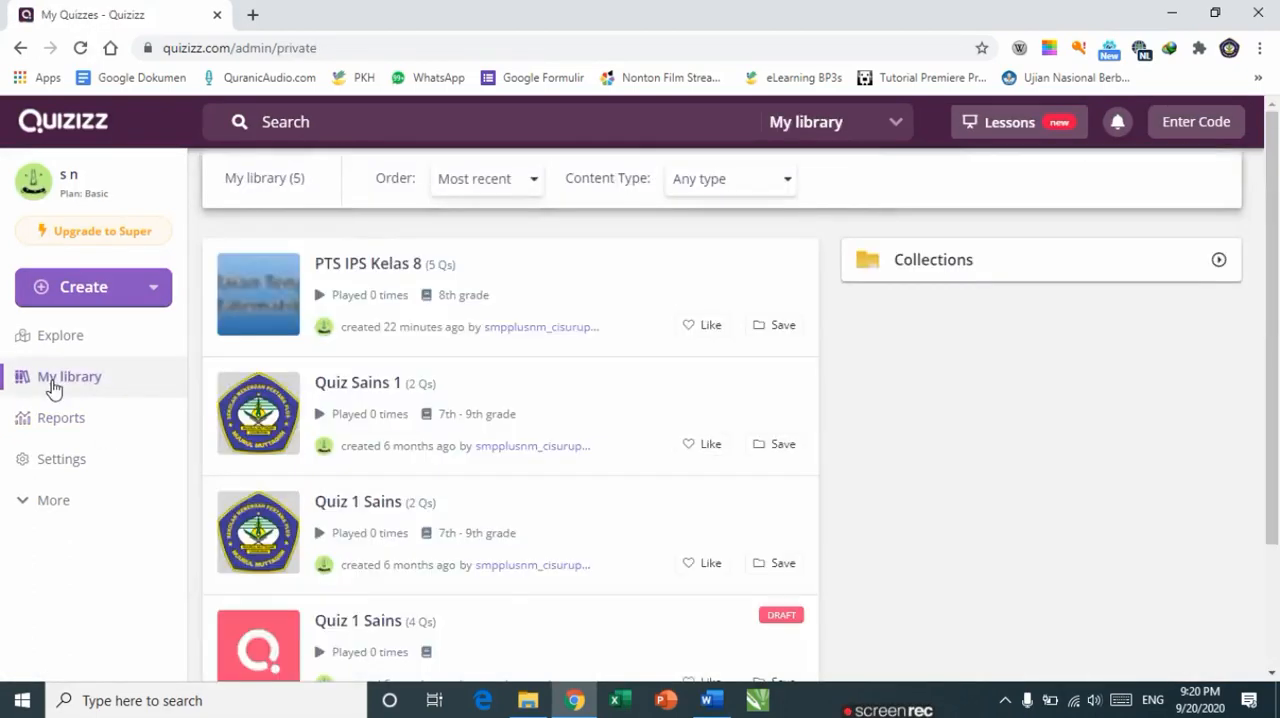
click(360, 265)
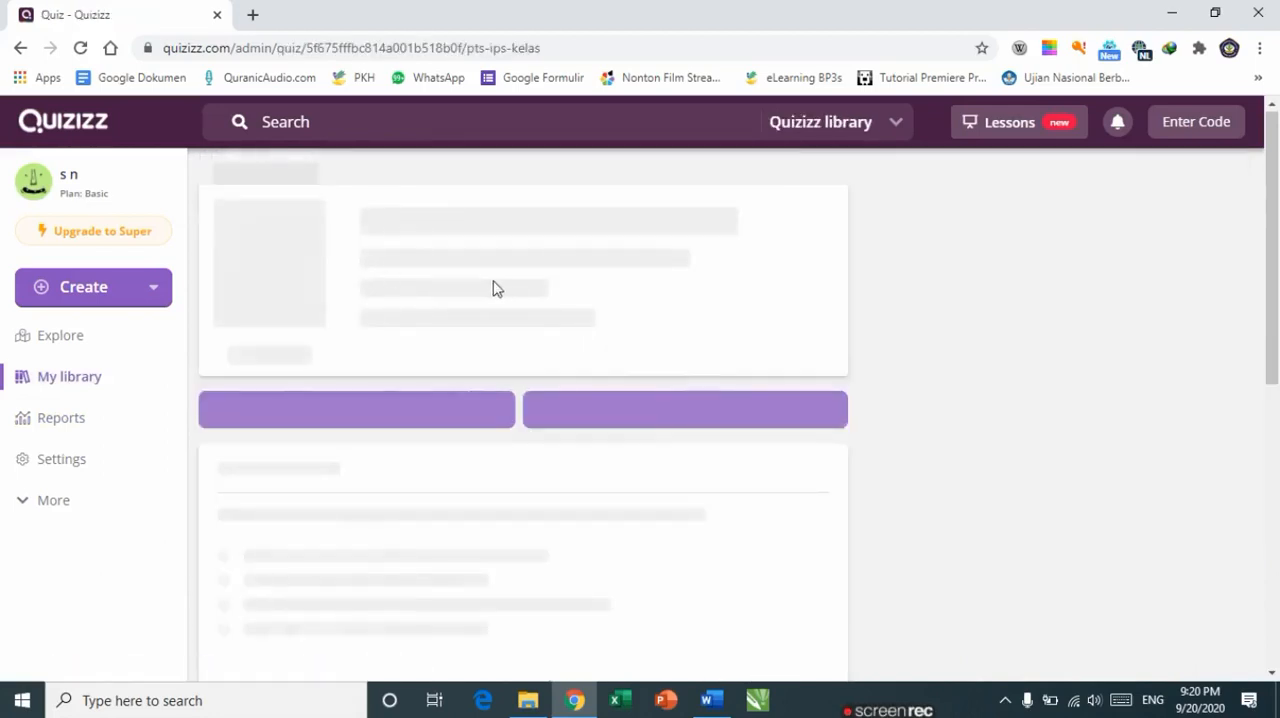
click(625, 435)
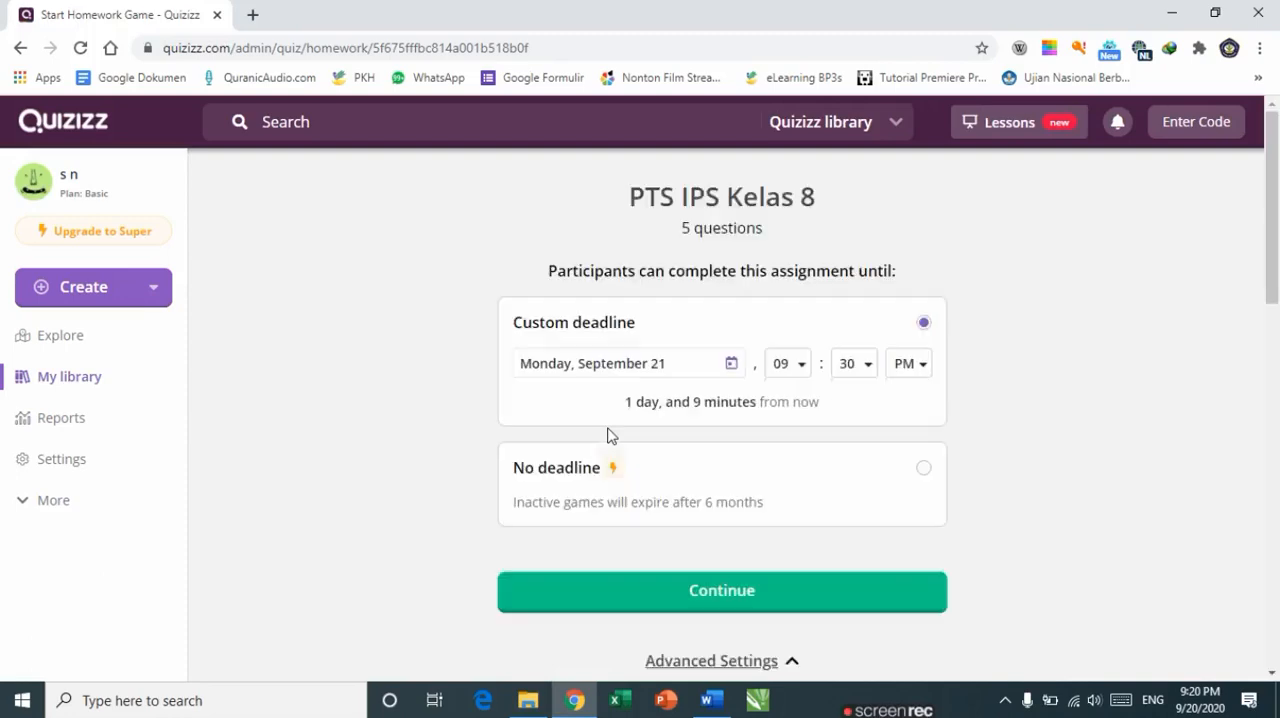
Step: Set the homework's custom deadline to Wednesday, September 23 at 10:30 PM
click(714, 370)
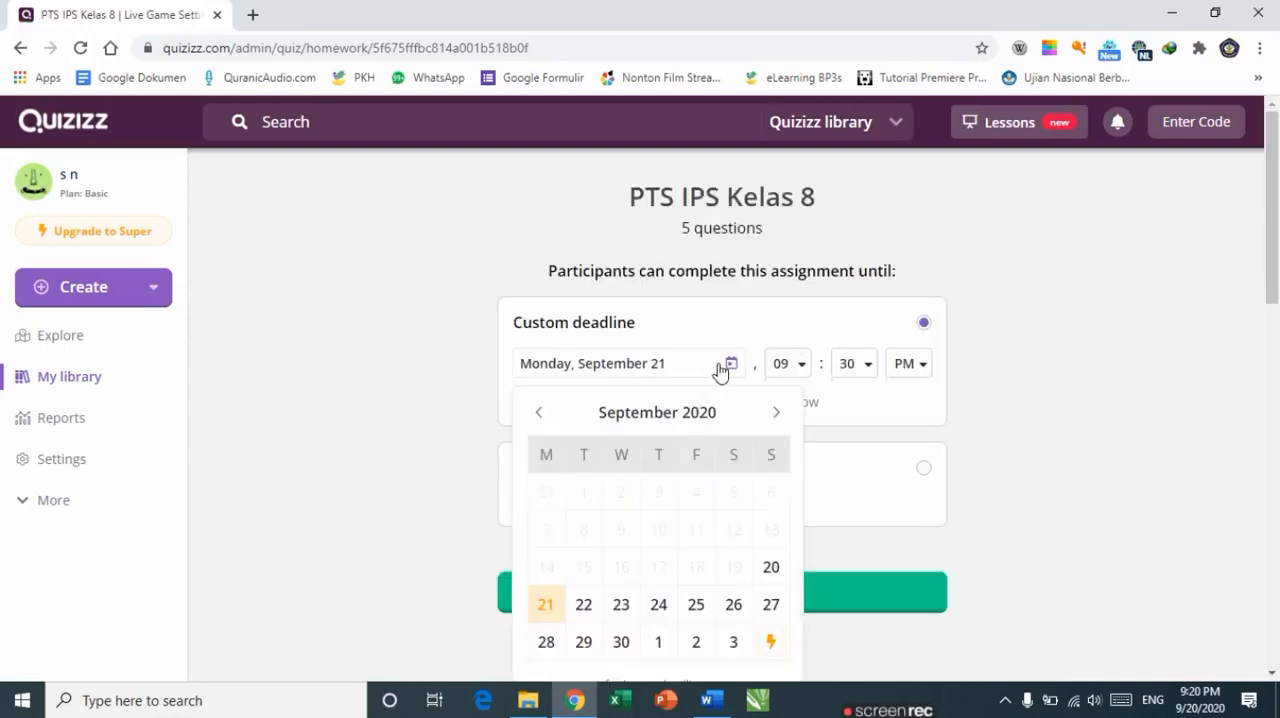
click(622, 606)
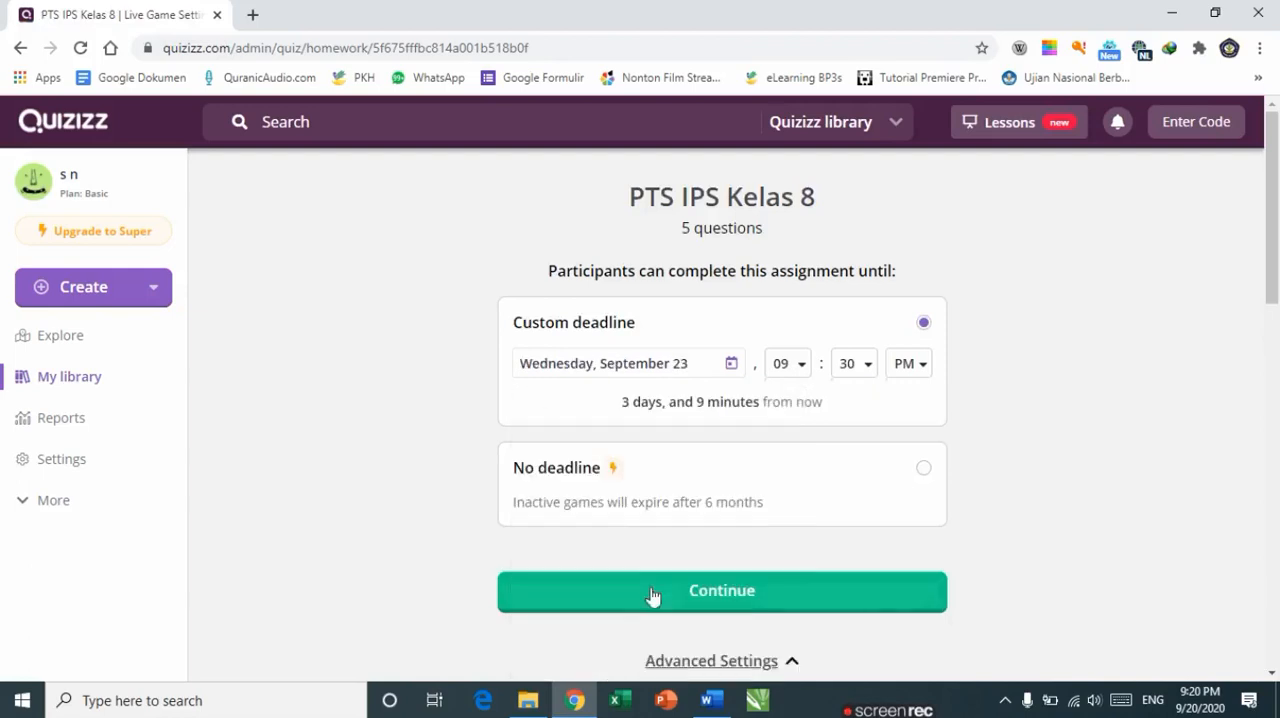
click(800, 368)
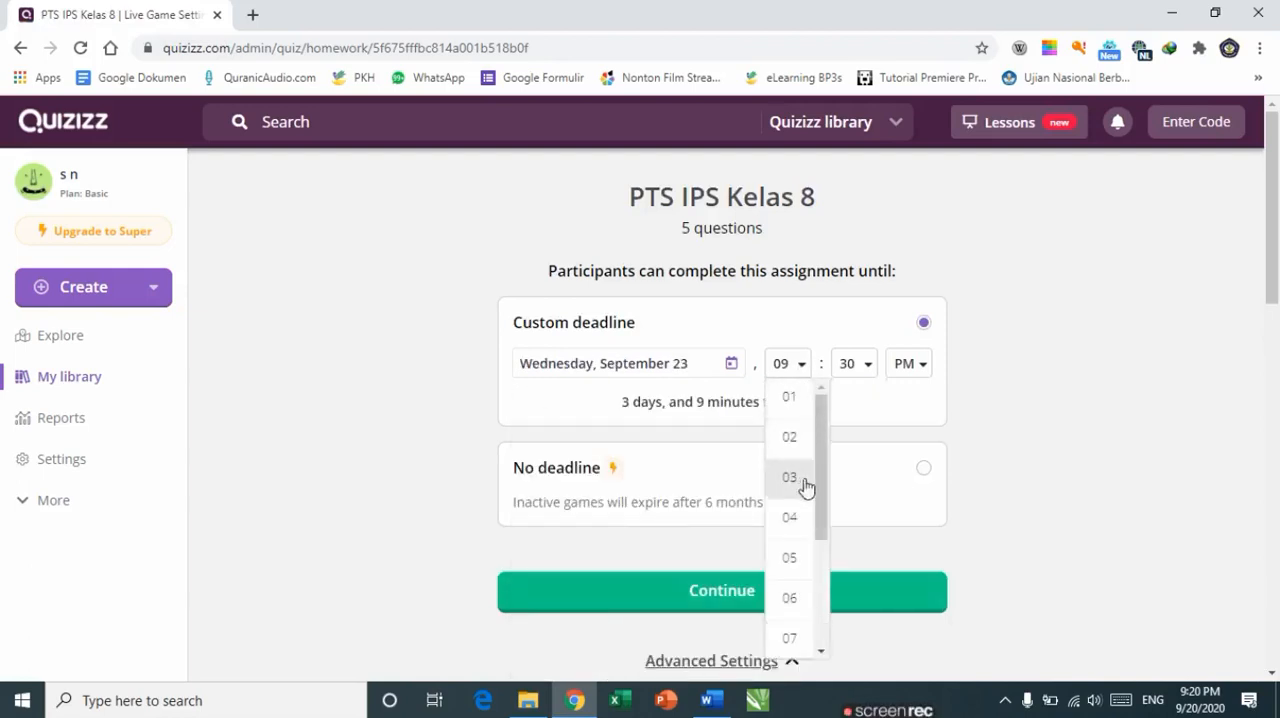
scroll(808, 486, down, 2)
scroll(815, 594, down, 1)
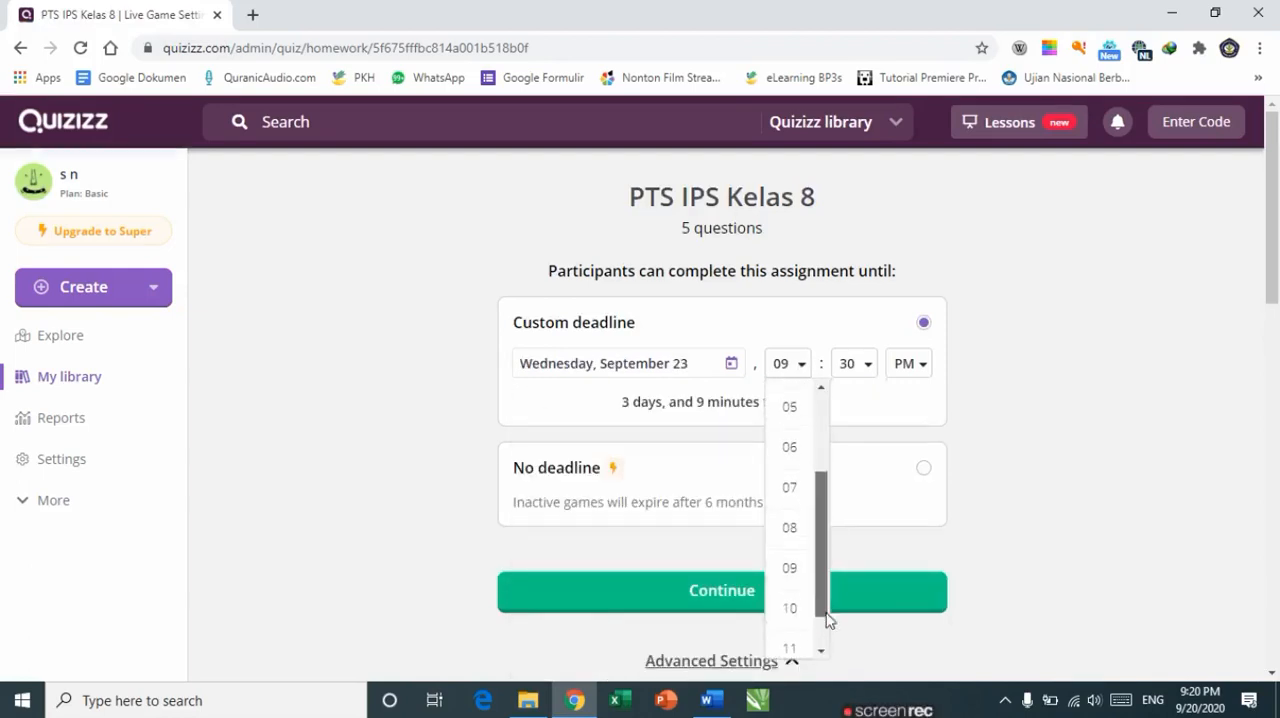
click(803, 606)
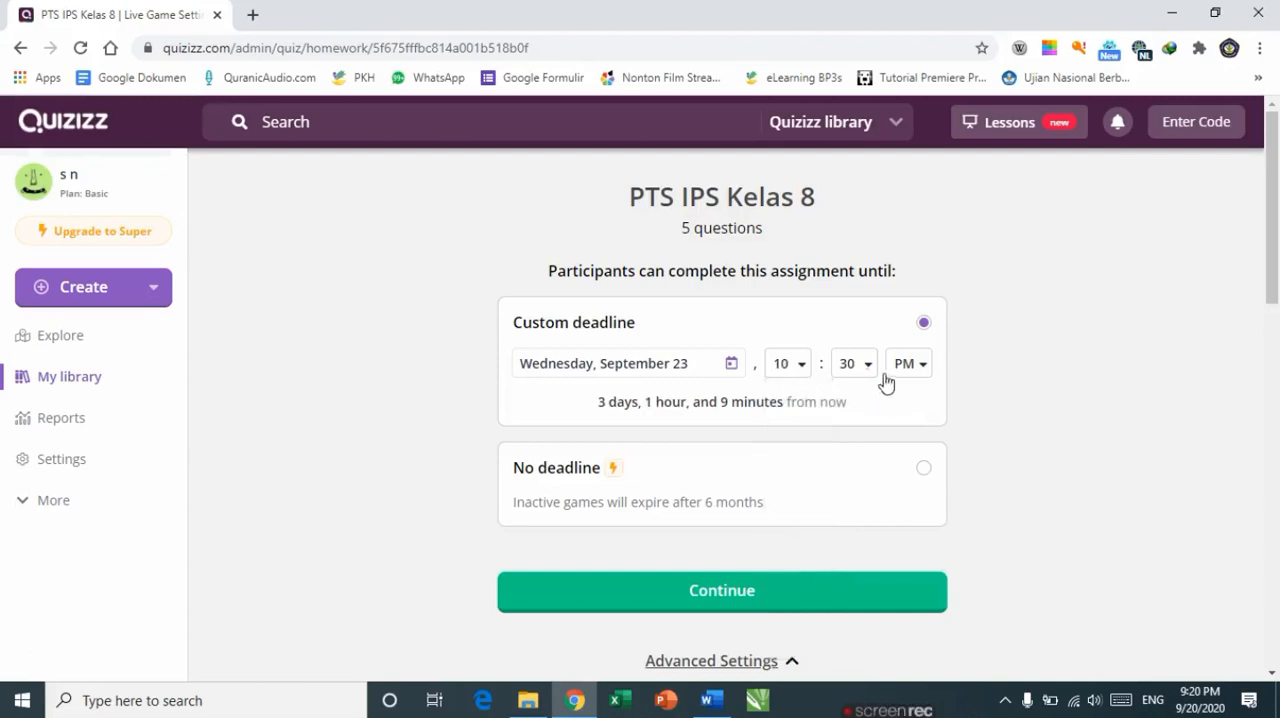
Step: Review the advanced settings and continue to create the homework game
scroll(709, 517, down, 3)
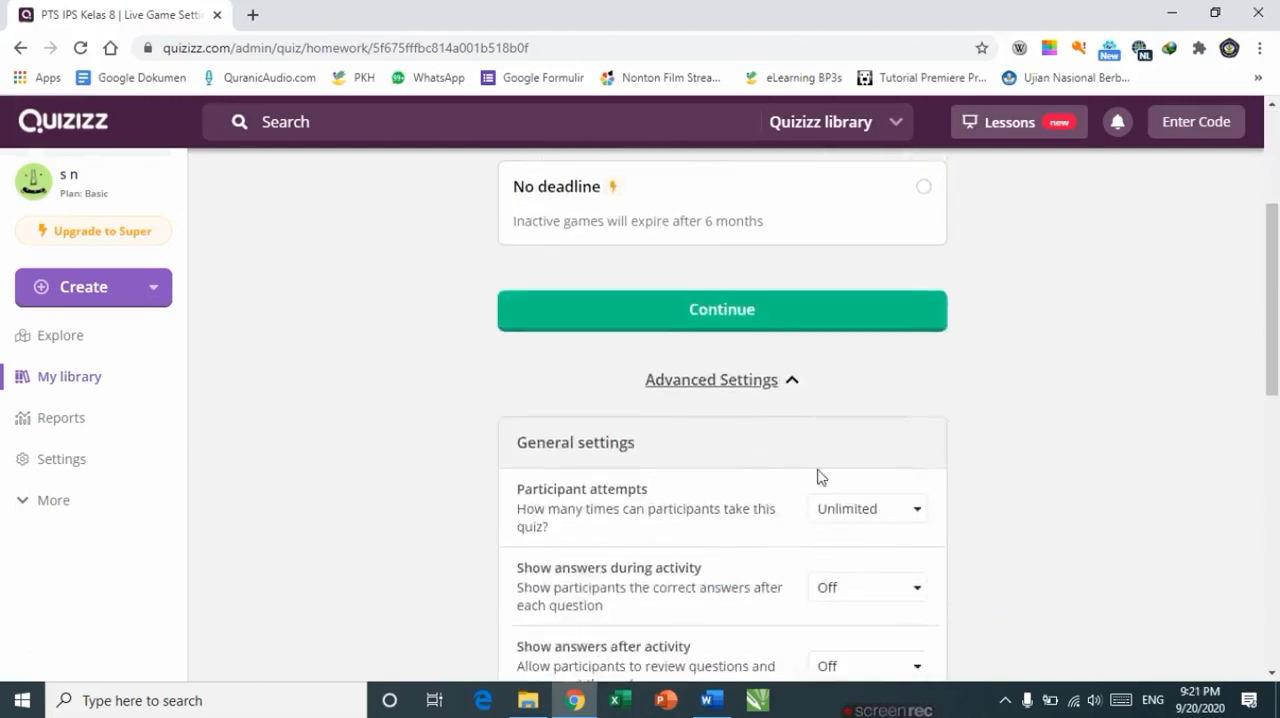
scroll(880, 500, up, 2)
drag(1276, 286, 1258, 597)
scroll(1200, 560, up, 1)
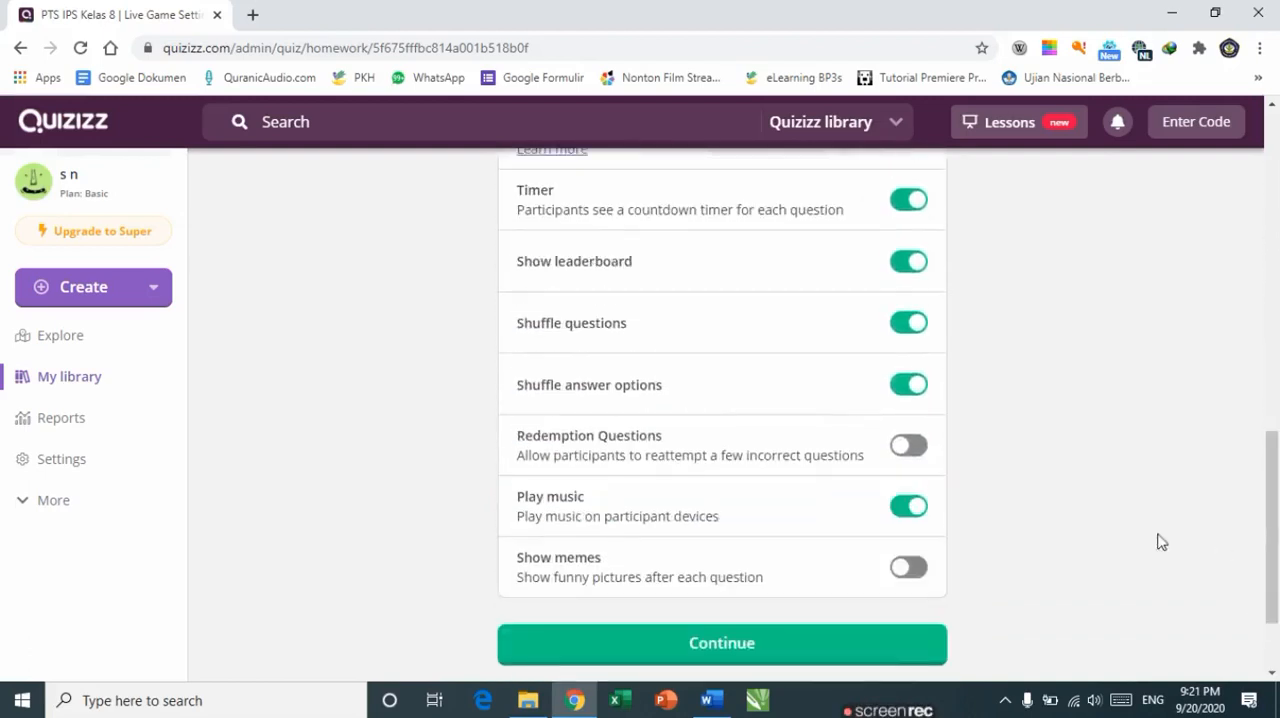
click(886, 651)
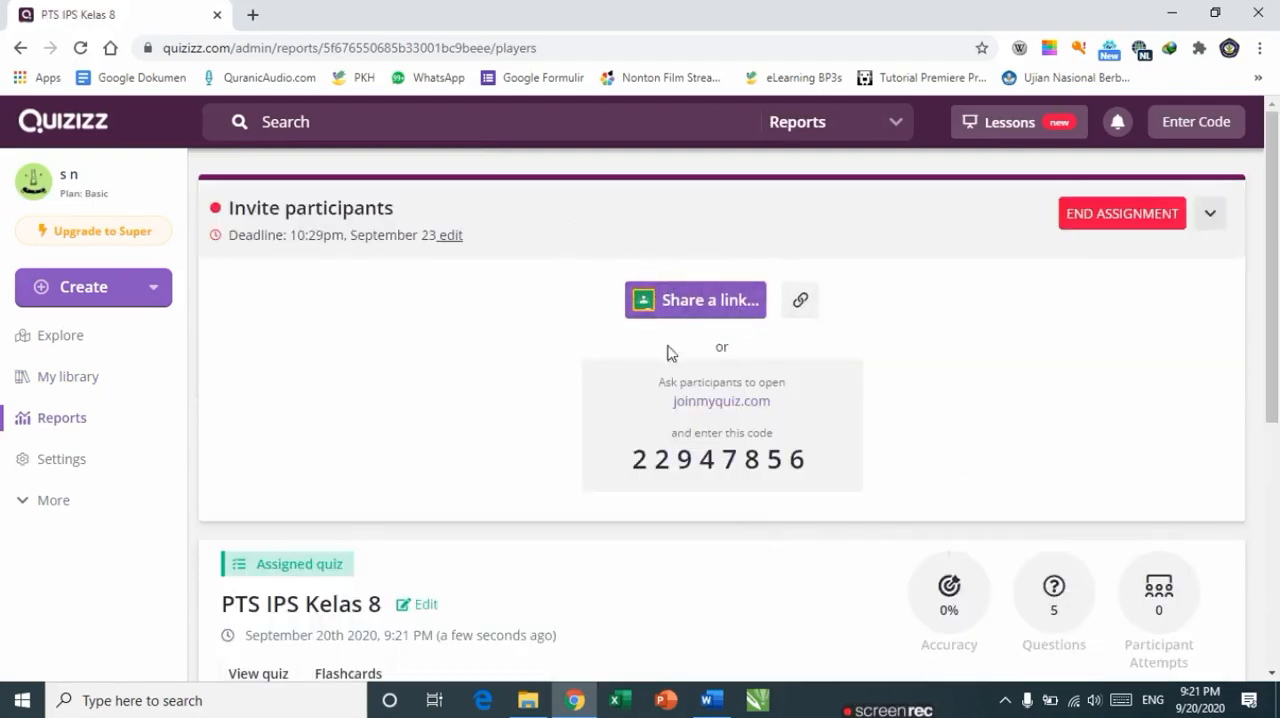
Step: Copy the game's join link and paste it into the Word document below question 5
click(800, 306)
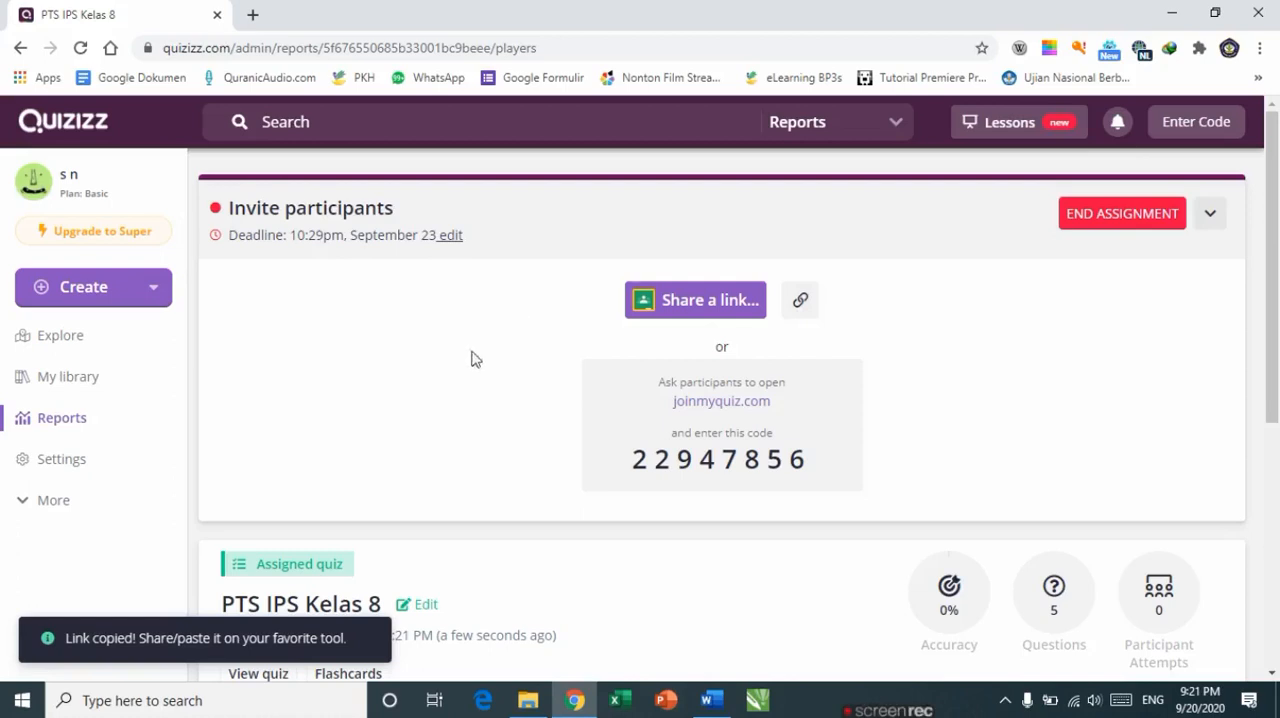
click(709, 699)
click(406, 451)
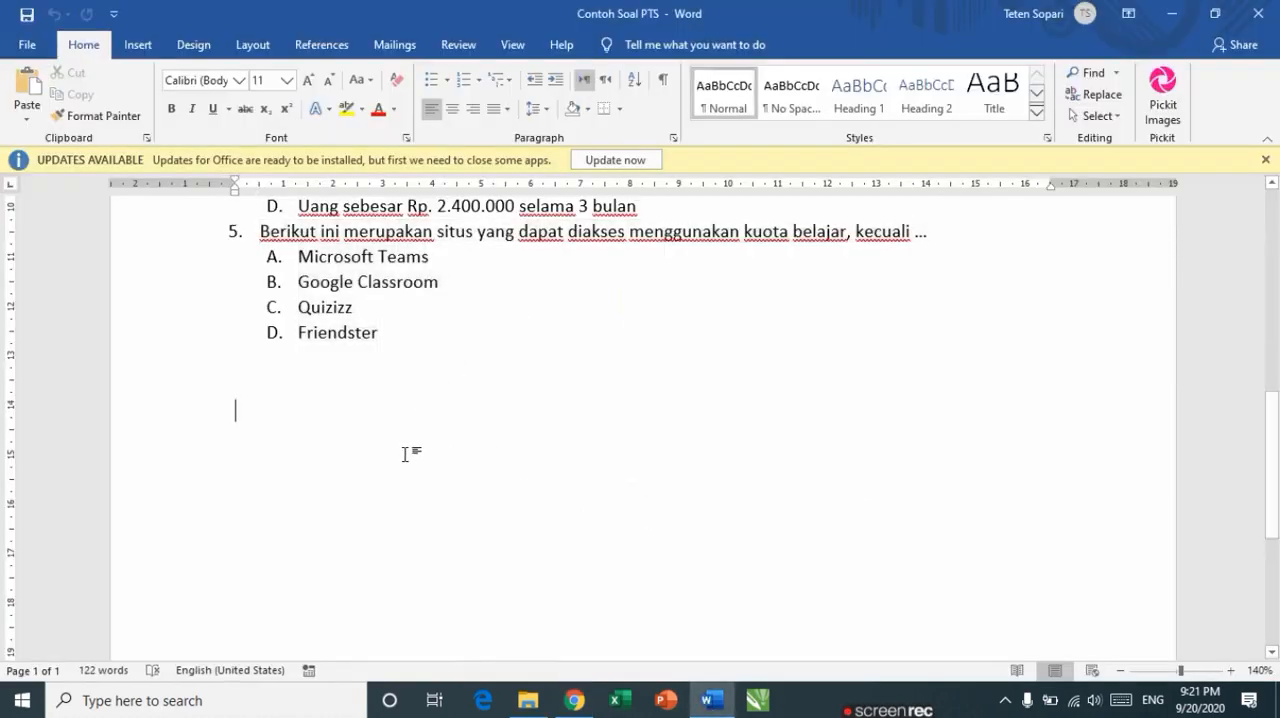
key(ctrl+v)
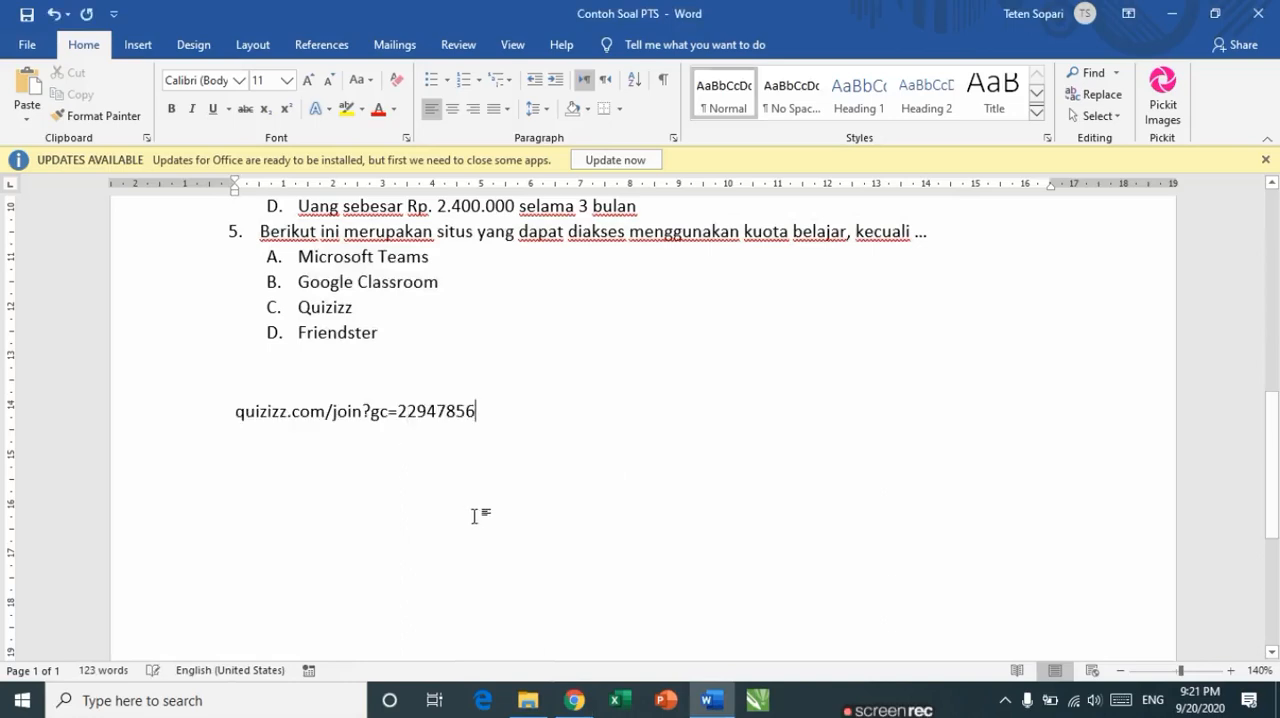
drag(478, 410, 237, 420)
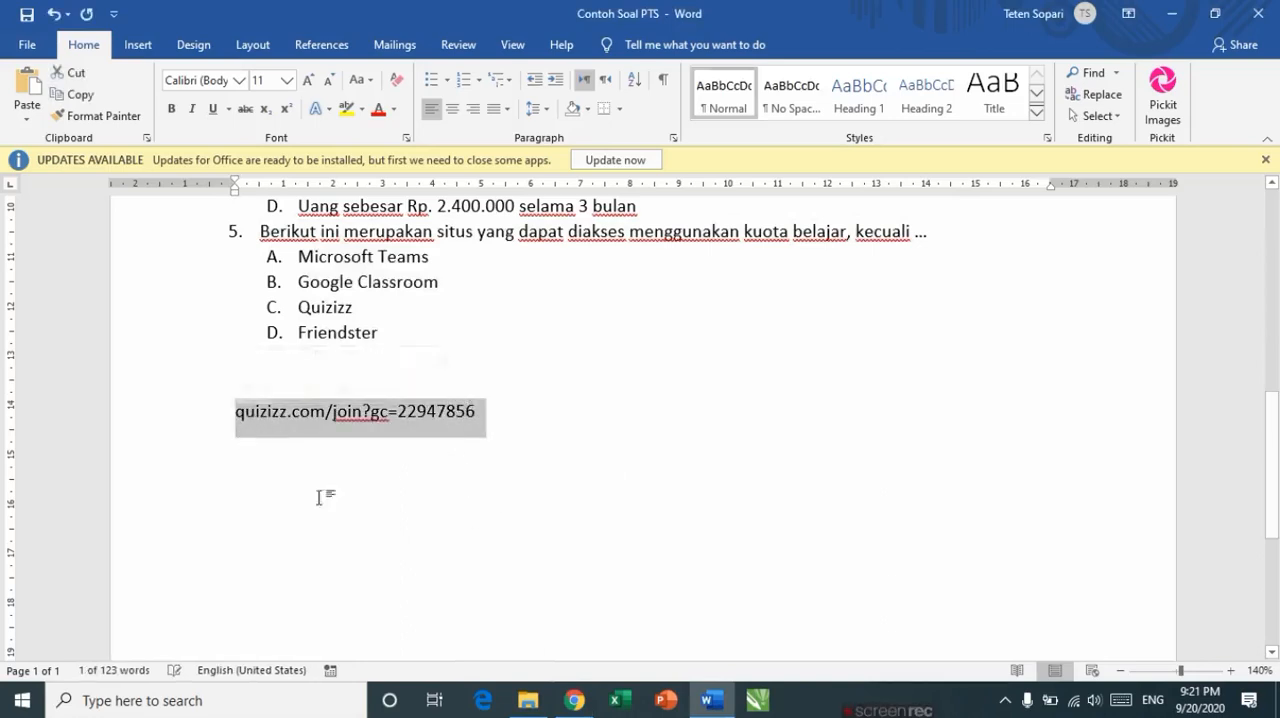
click(492, 410)
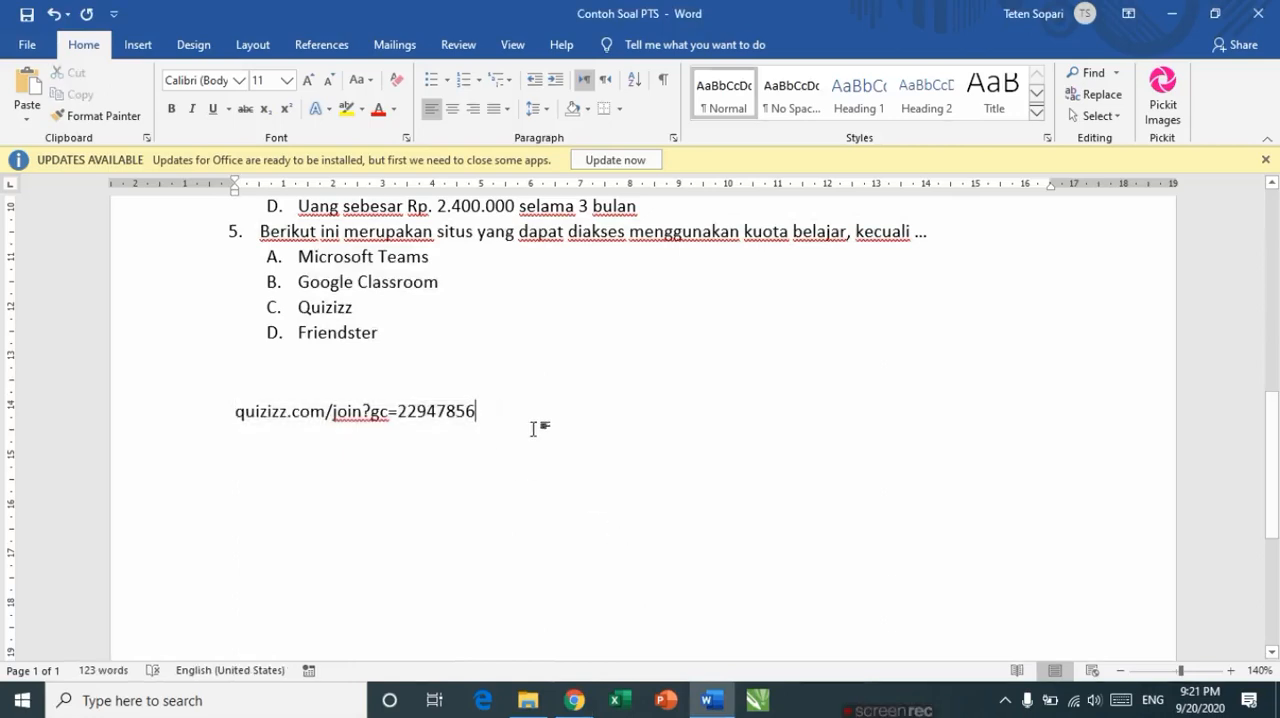
Step: Return to the browser and examine the new assignment's report and its print options
click(575, 699)
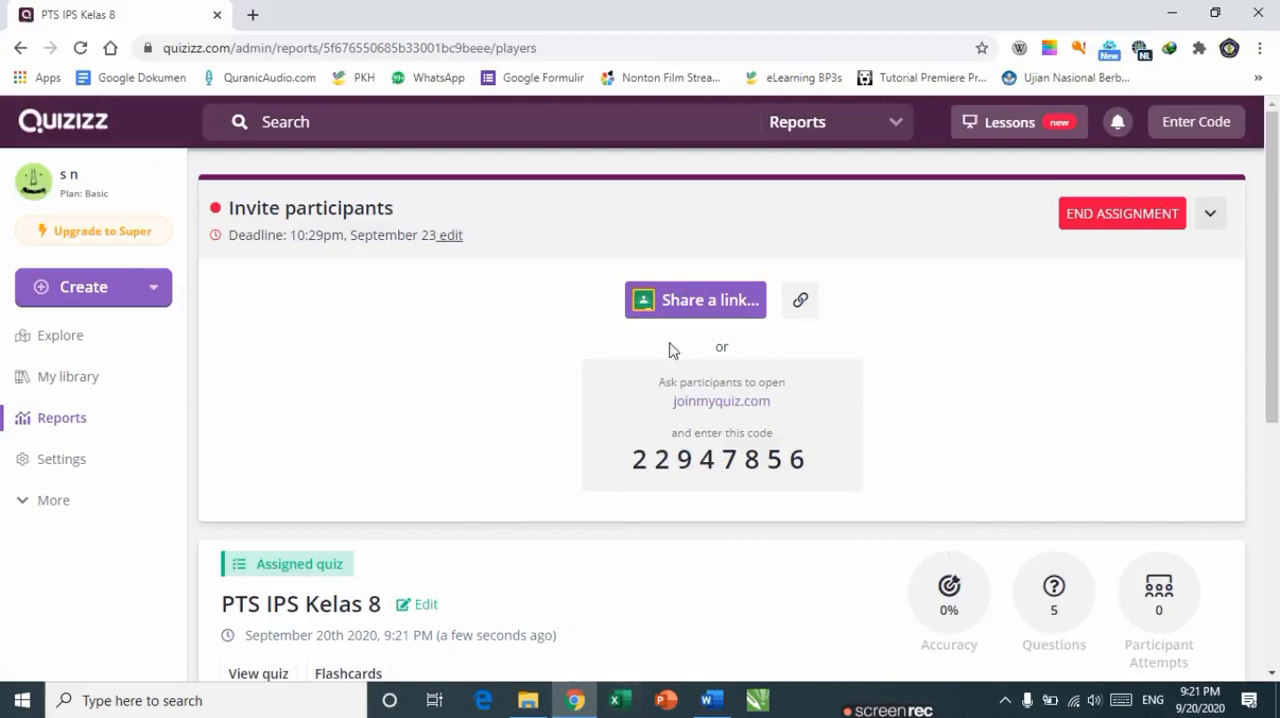
click(71, 428)
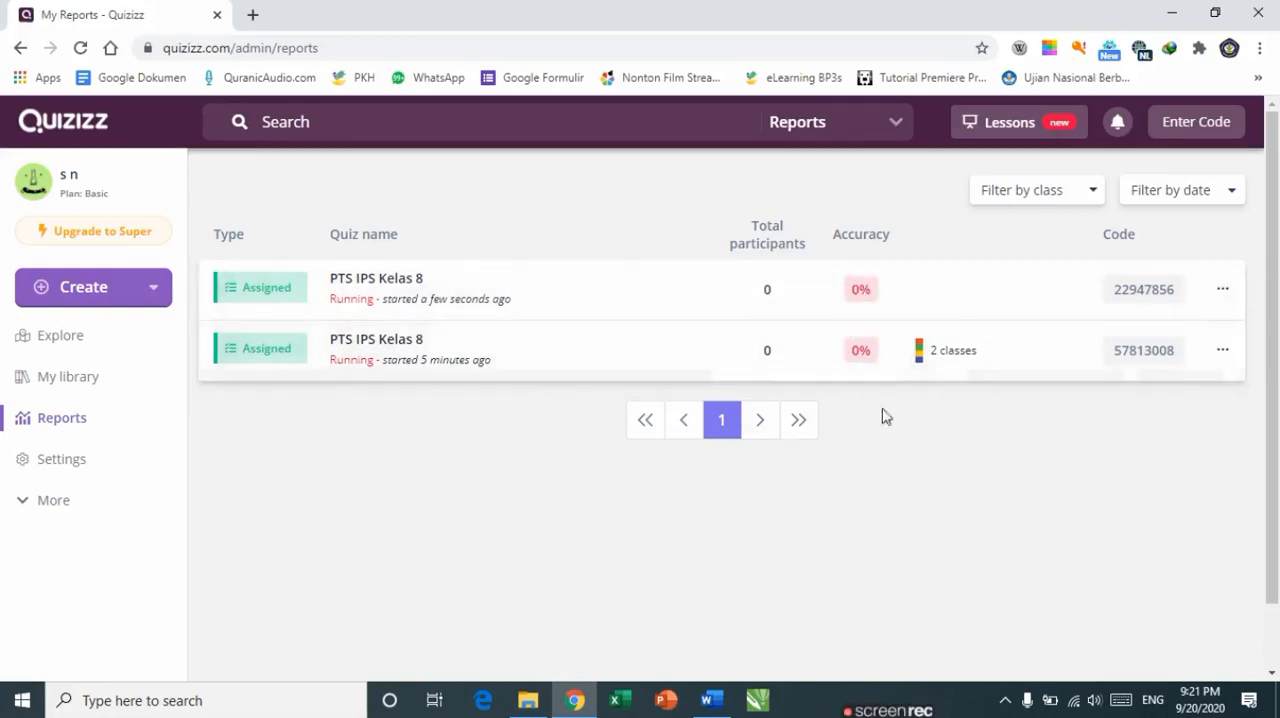
mouse_move(933, 356)
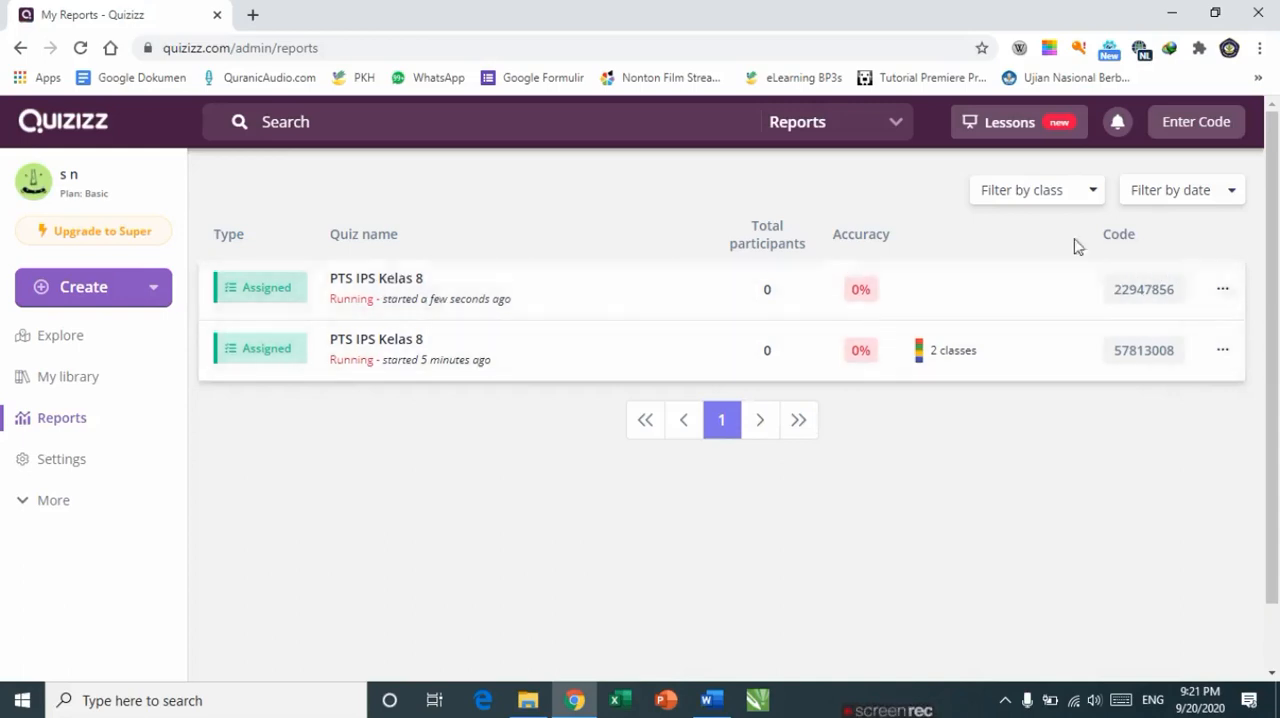
click(673, 302)
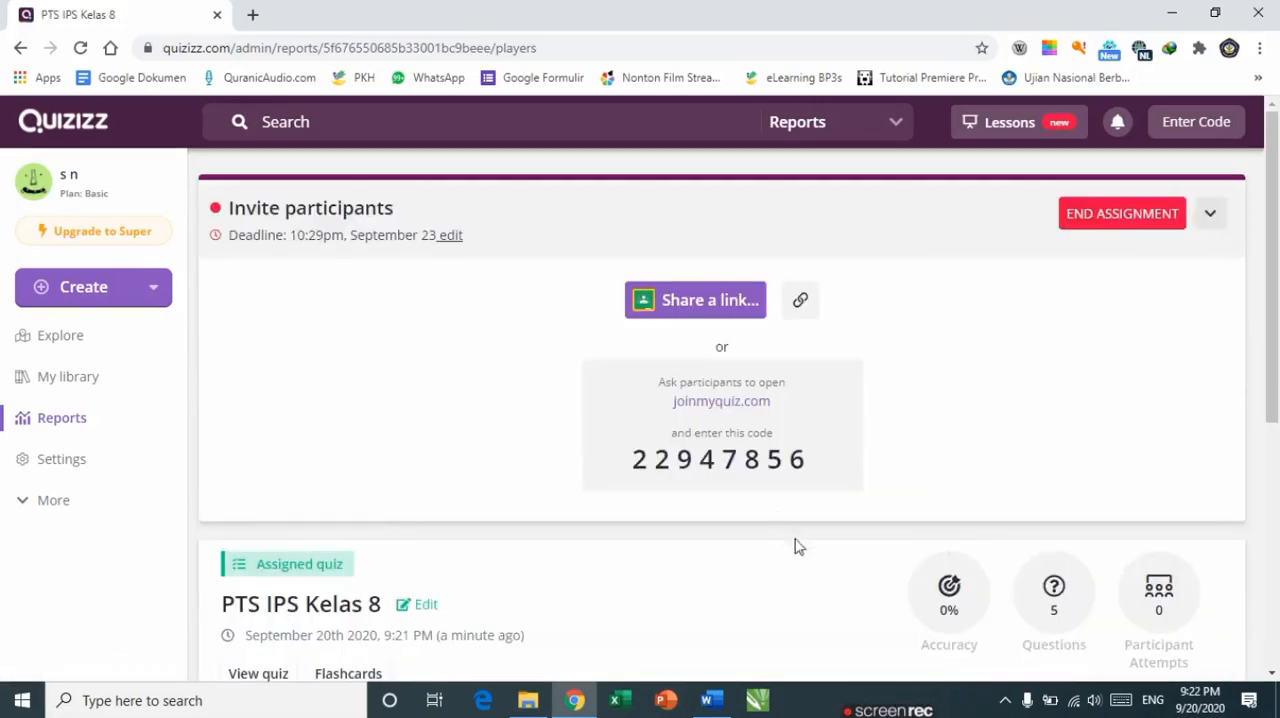
drag(1275, 326, 1277, 537)
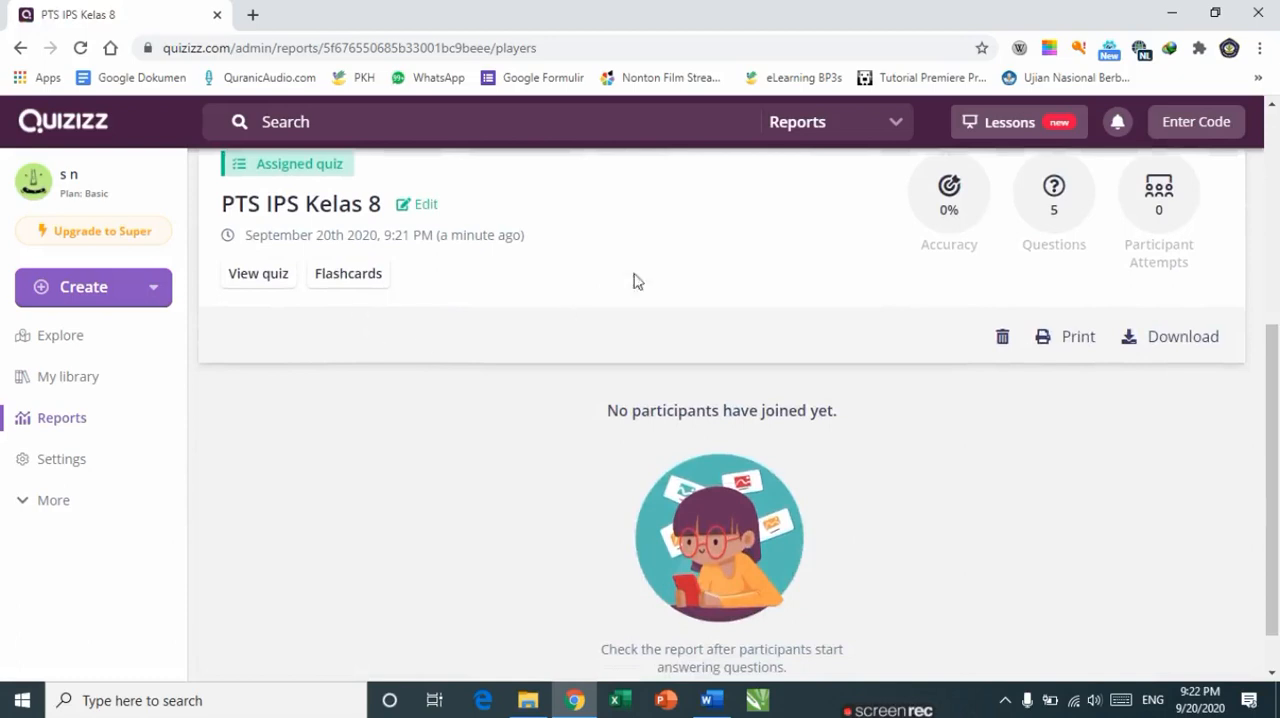
drag(1275, 428, 1277, 387)
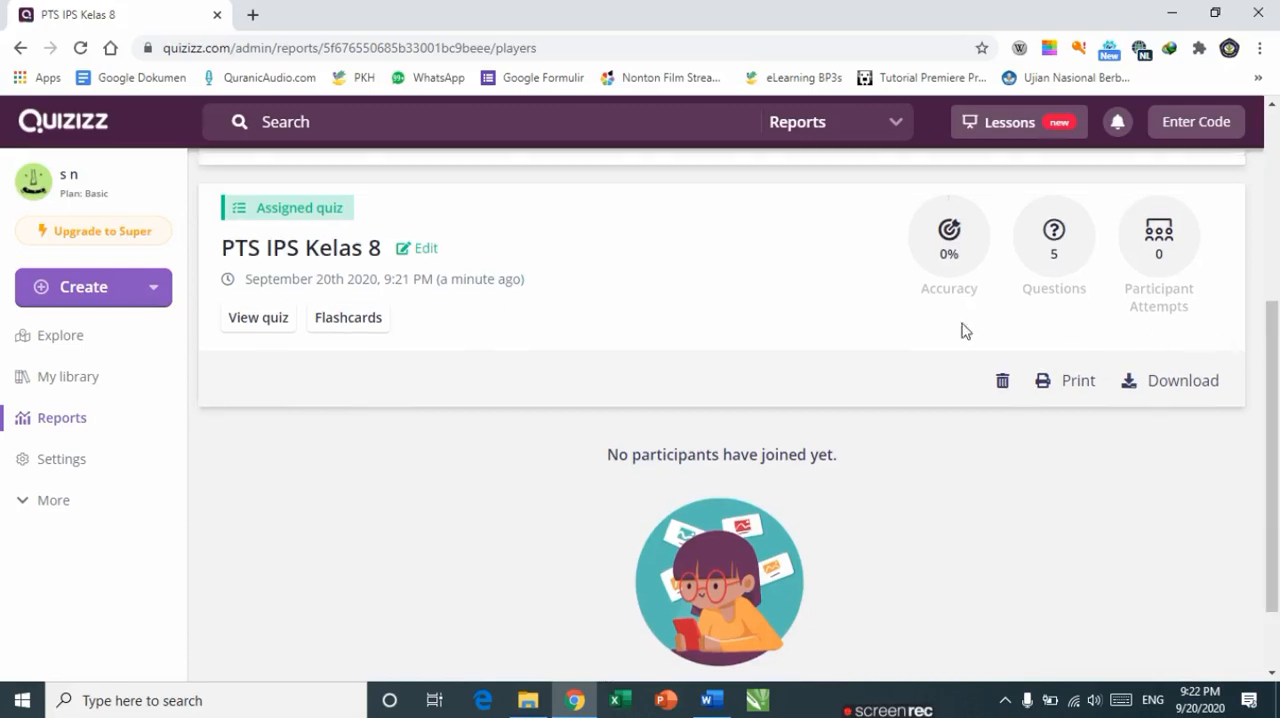
click(1073, 389)
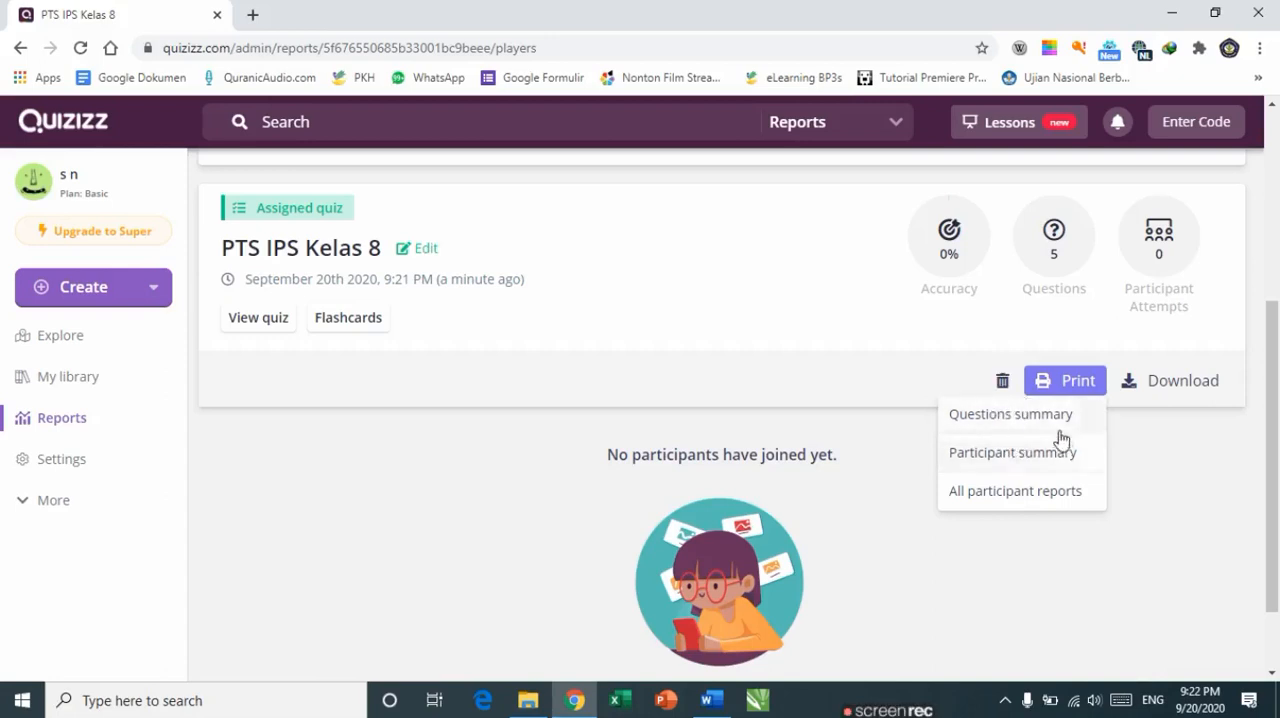
Step: Open the PTS IPS Kelas 8 quiz from the library and open its print page
click(65, 386)
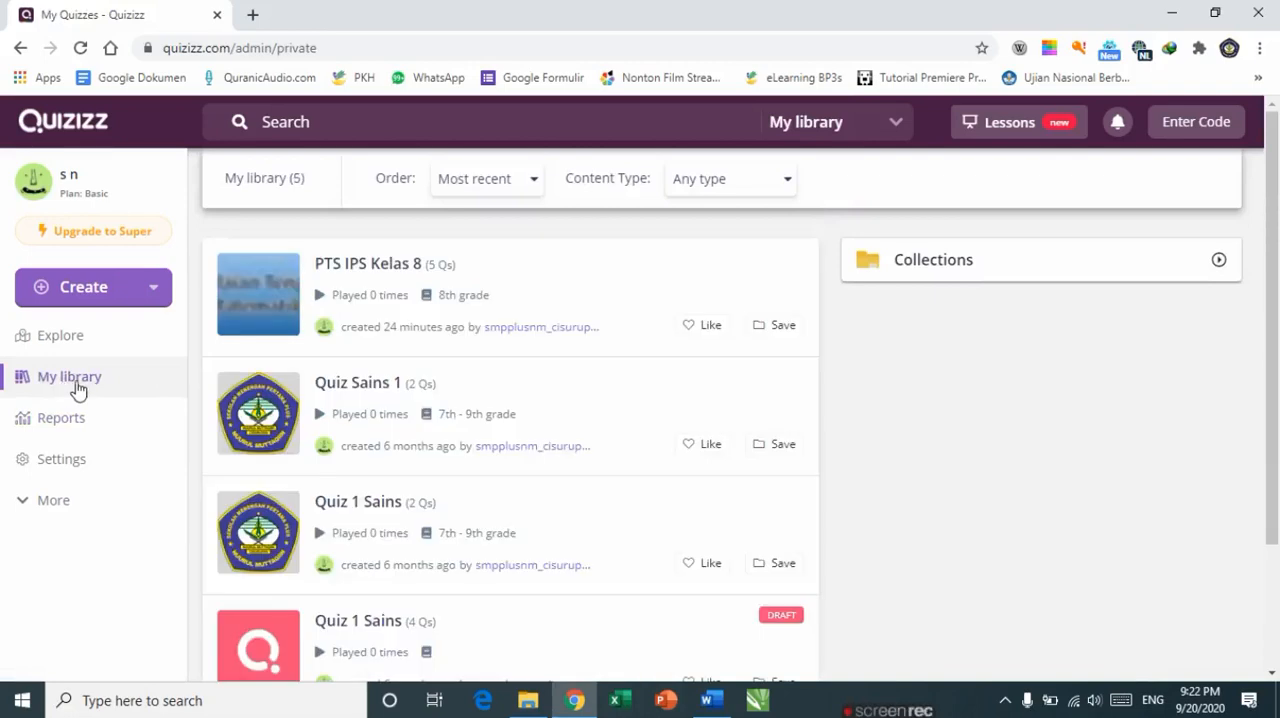
click(383, 272)
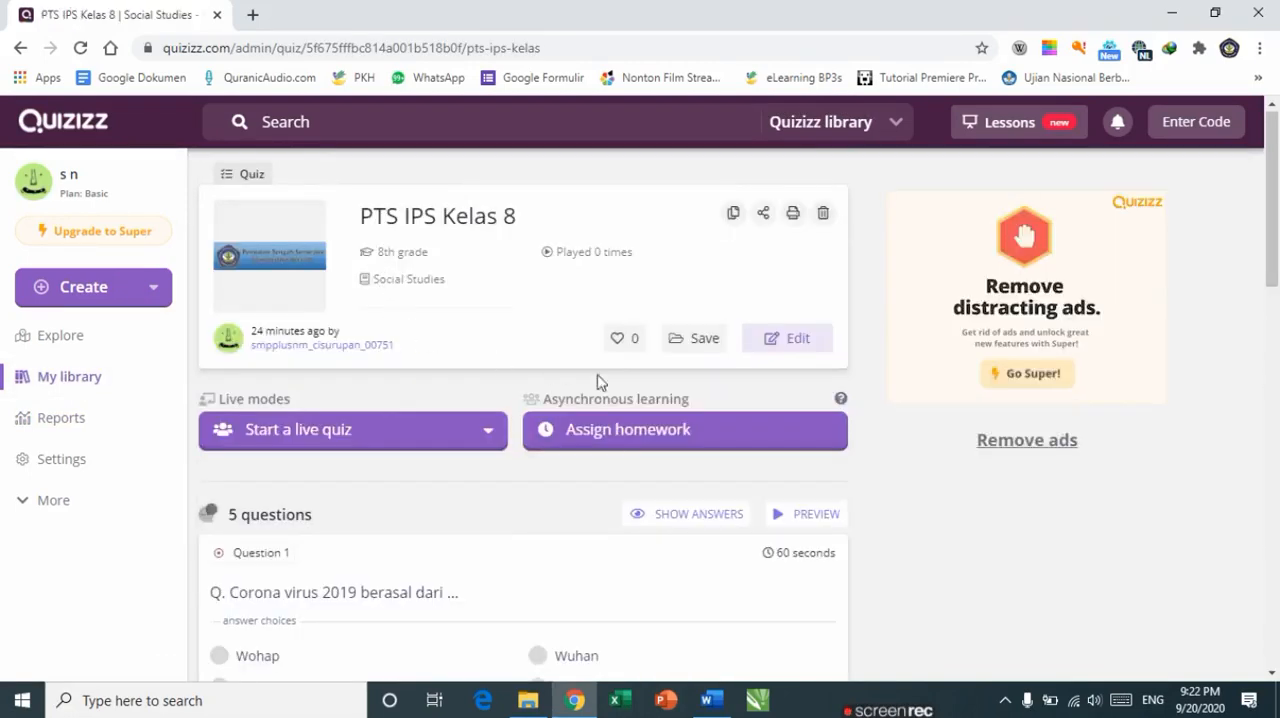
click(792, 213)
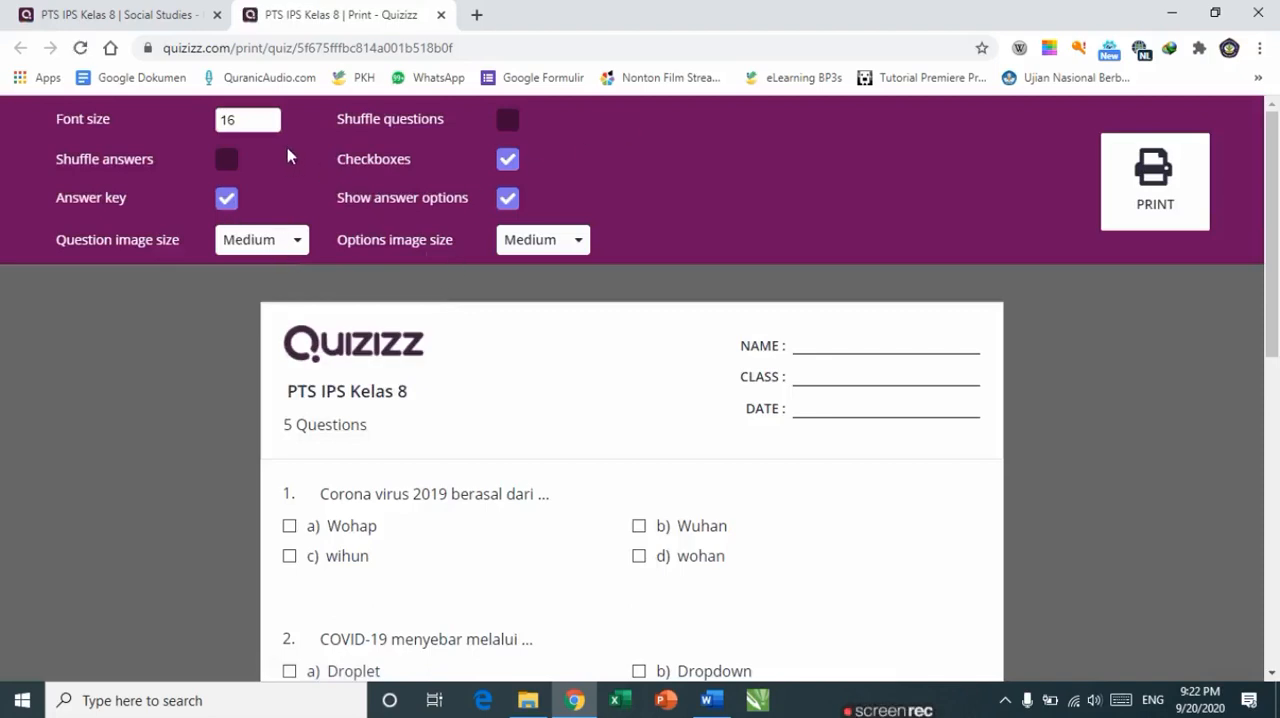
Step: Turn off the answer key and set the print font size to 12
click(223, 207)
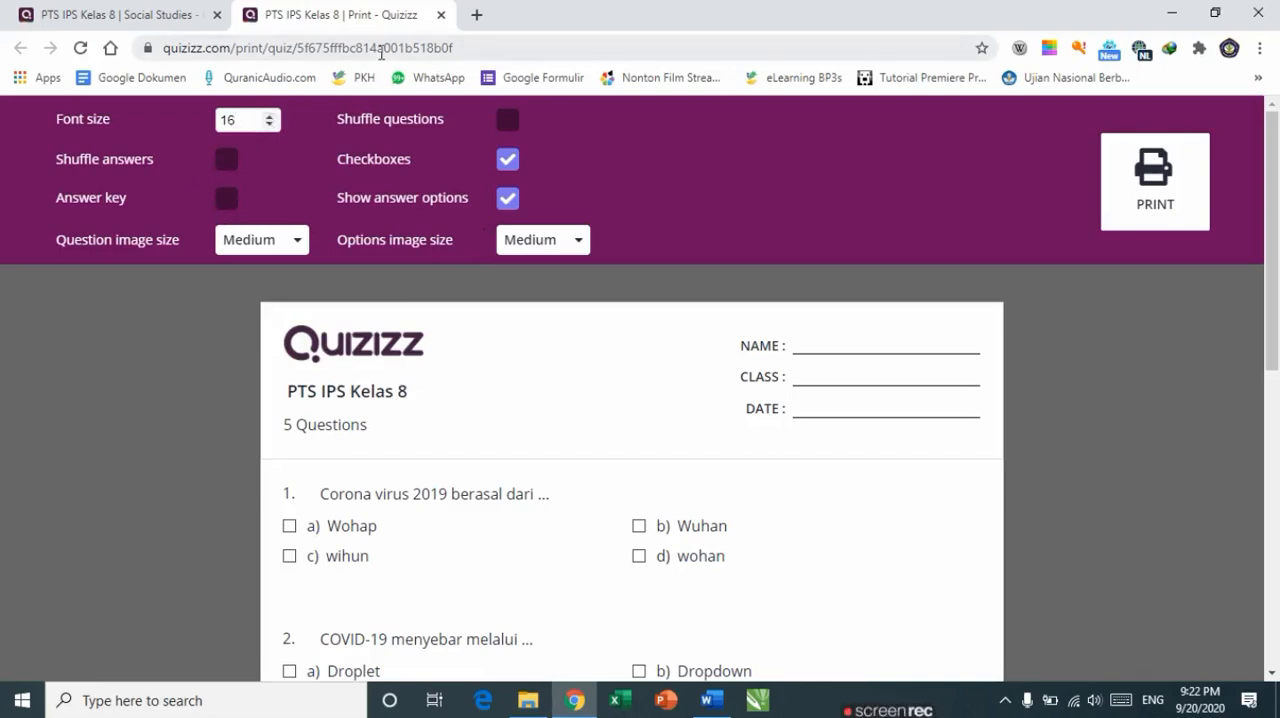
text(2)
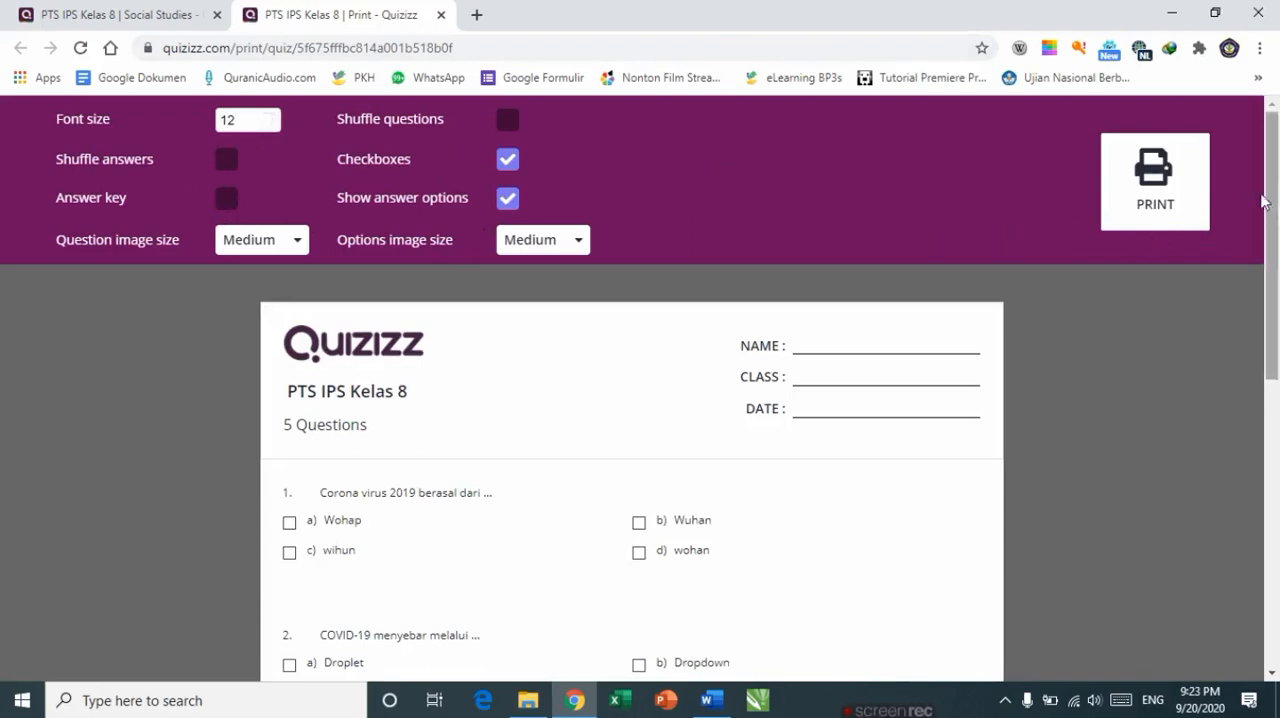
Step: Print the quiz sheet as a PDF, saving it to the Downloads folder under its default file name
drag(1276, 196, 1257, 523)
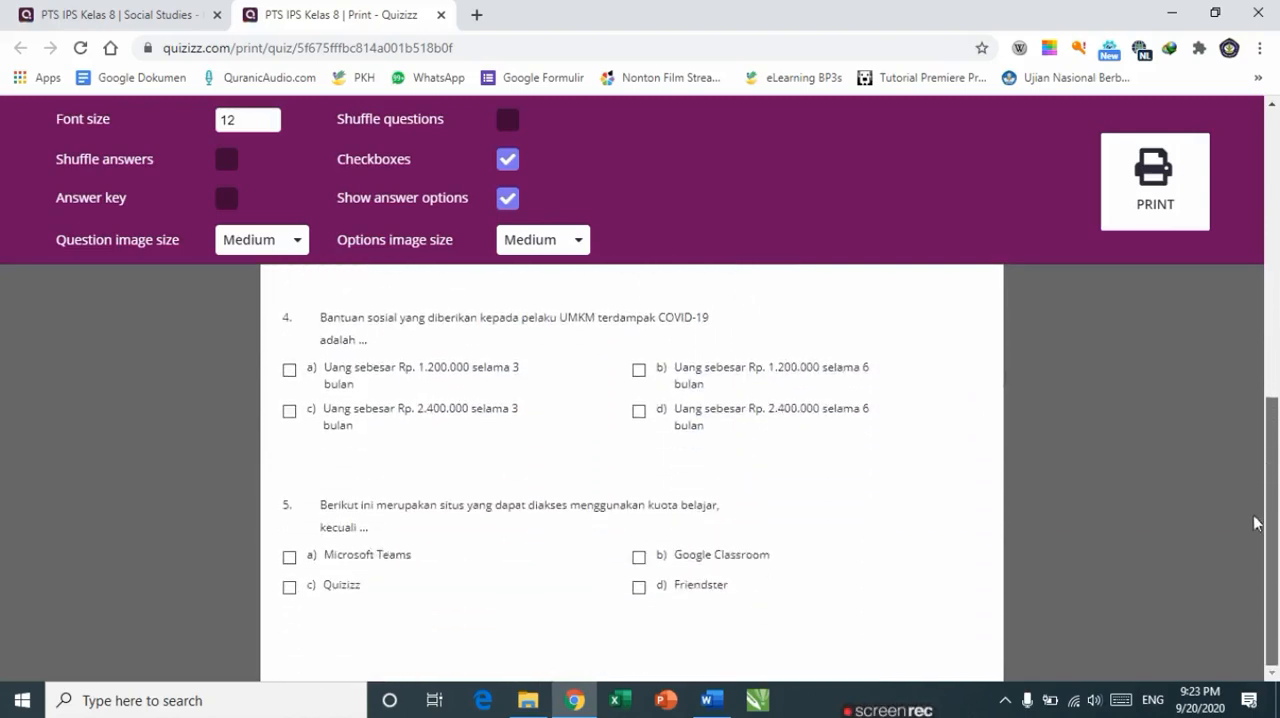
drag(1275, 465, 1276, 168)
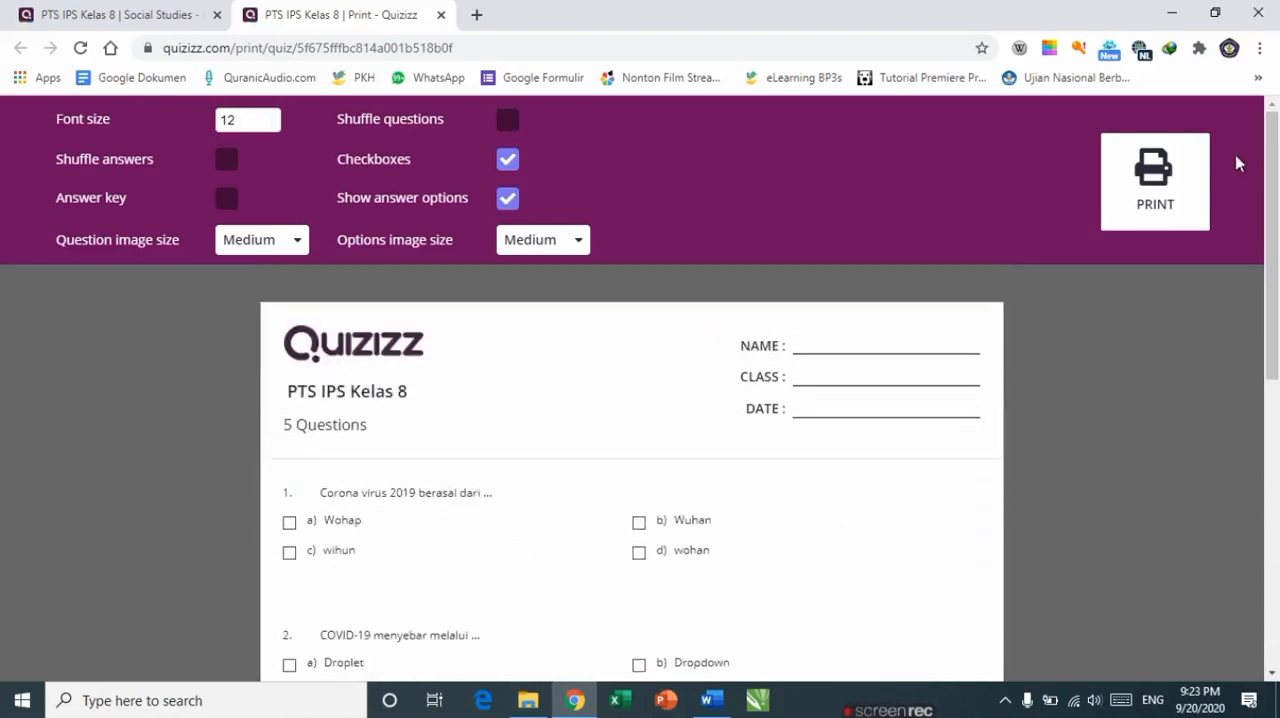
click(1178, 194)
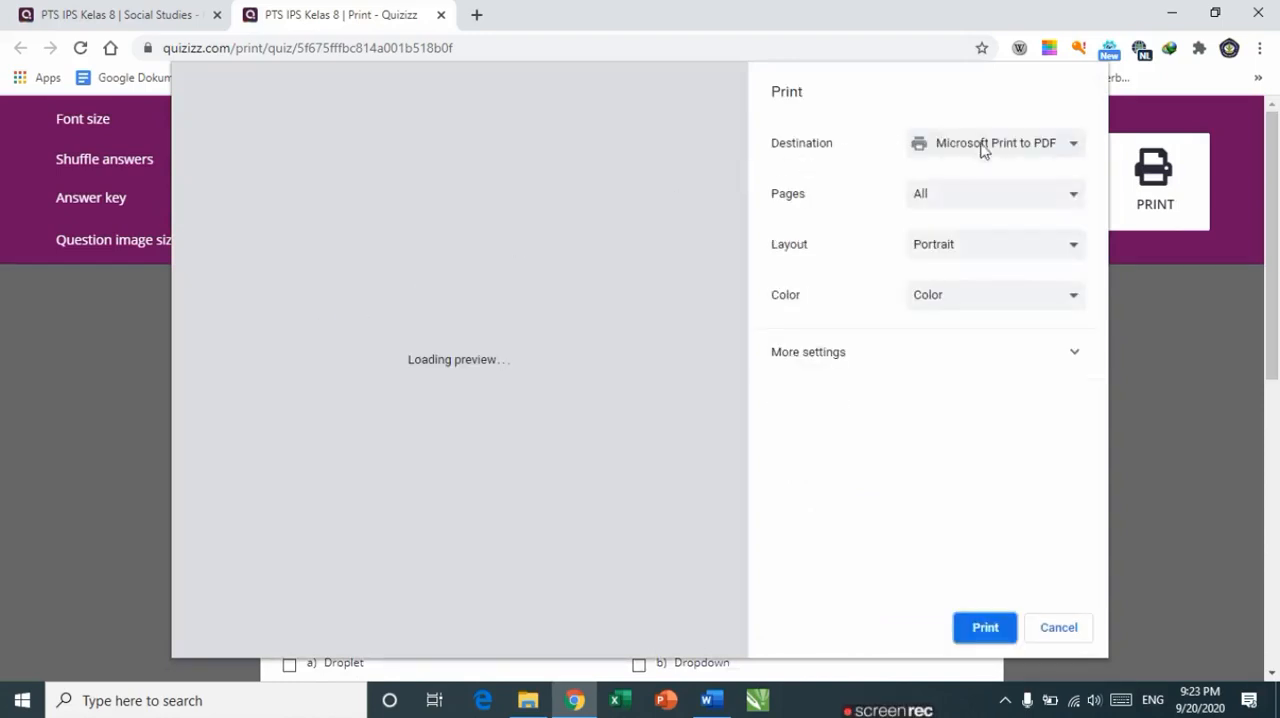
click(1005, 148)
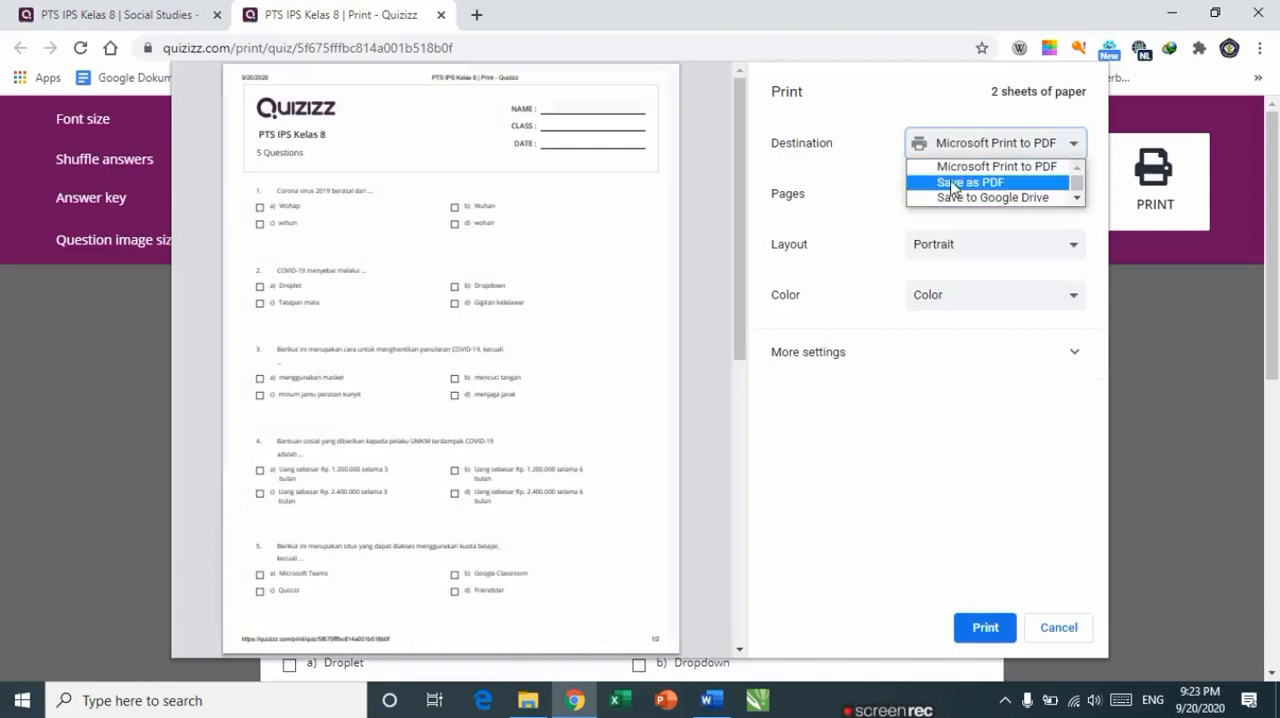
click(966, 184)
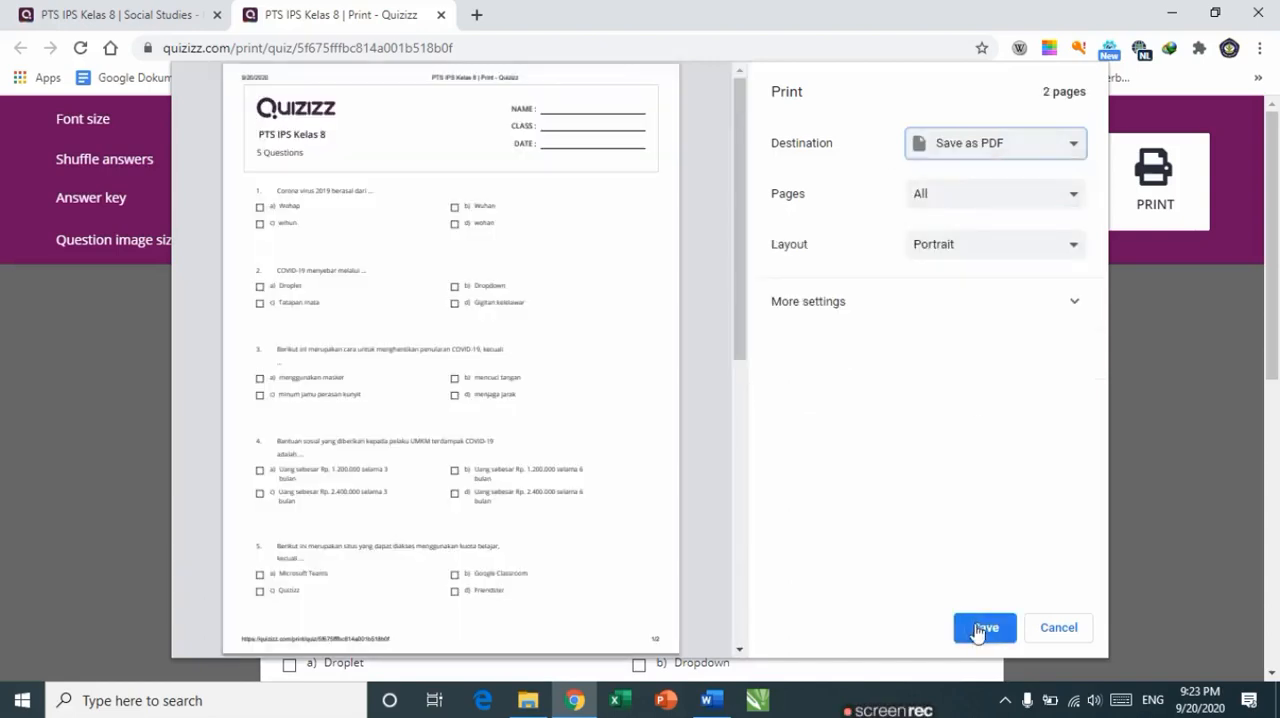
click(978, 630)
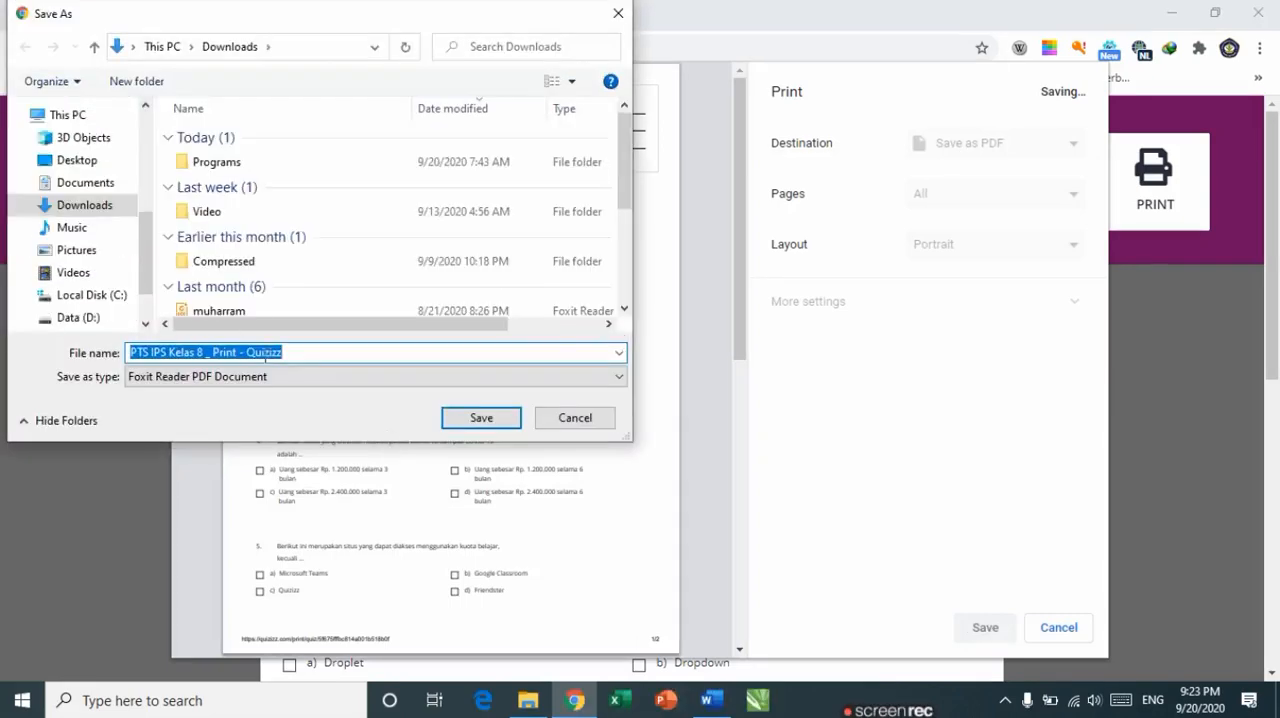
click(481, 418)
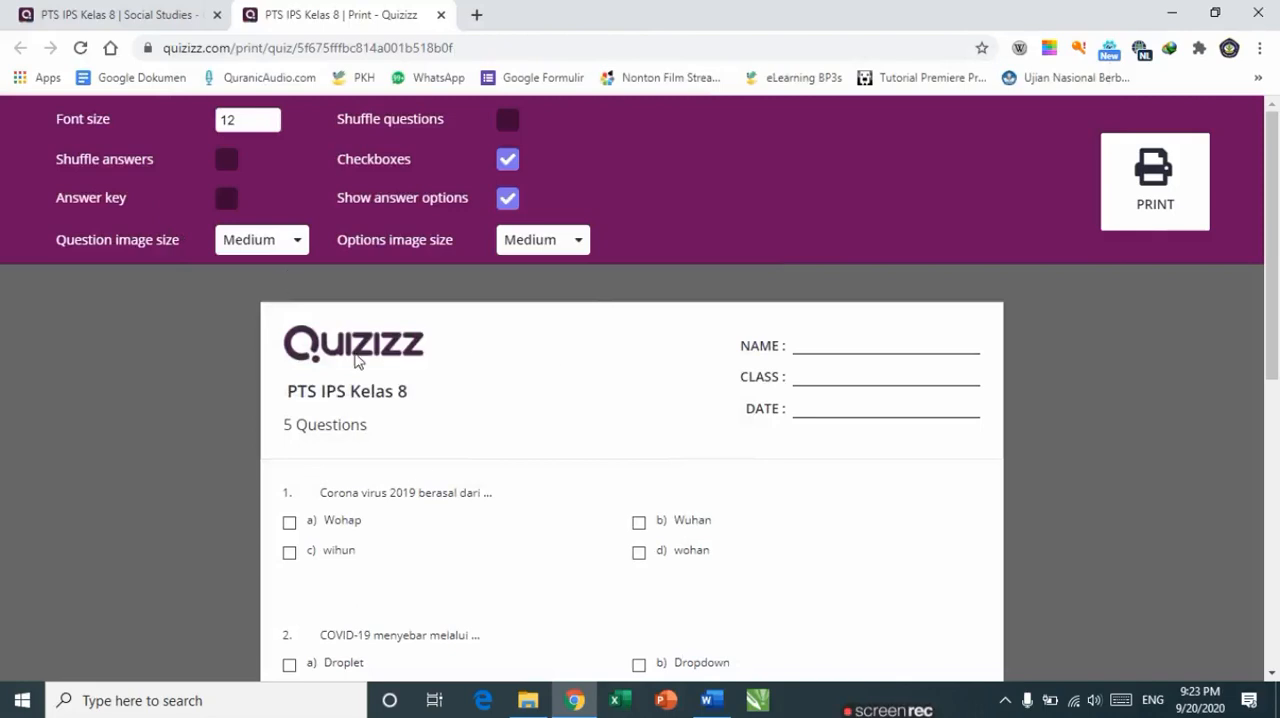
click(116, 17)
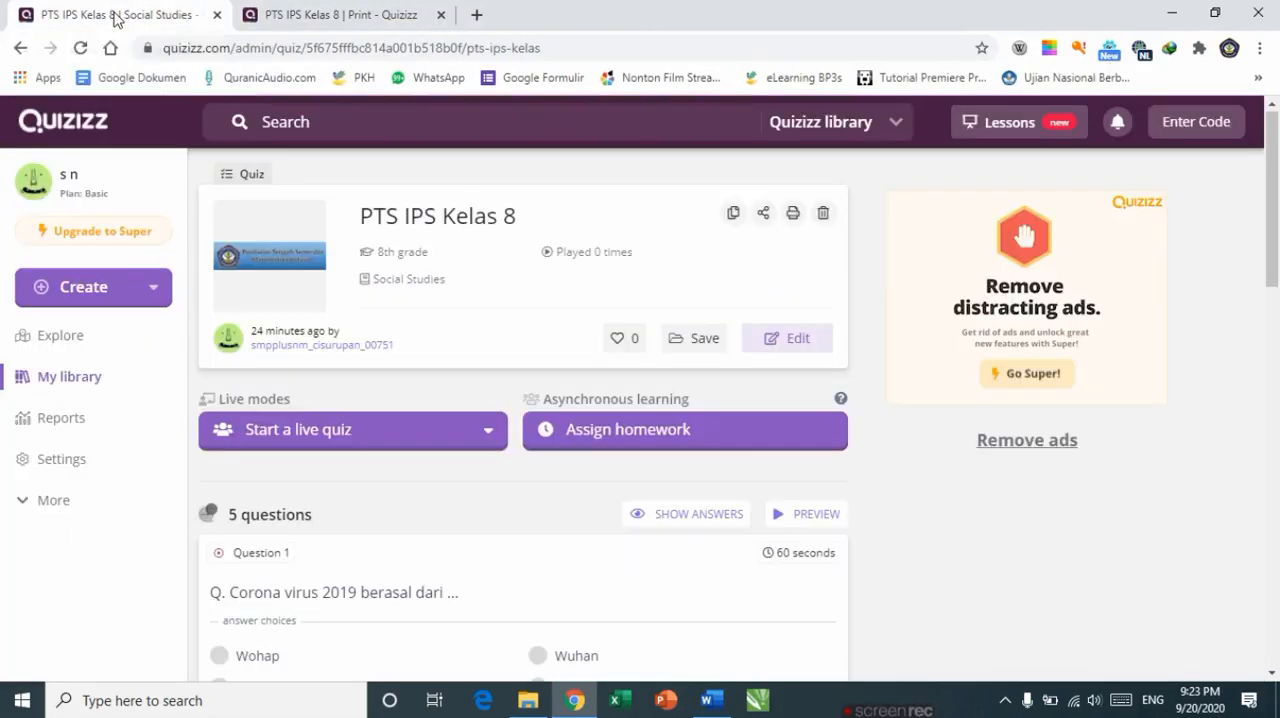
click(267, 22)
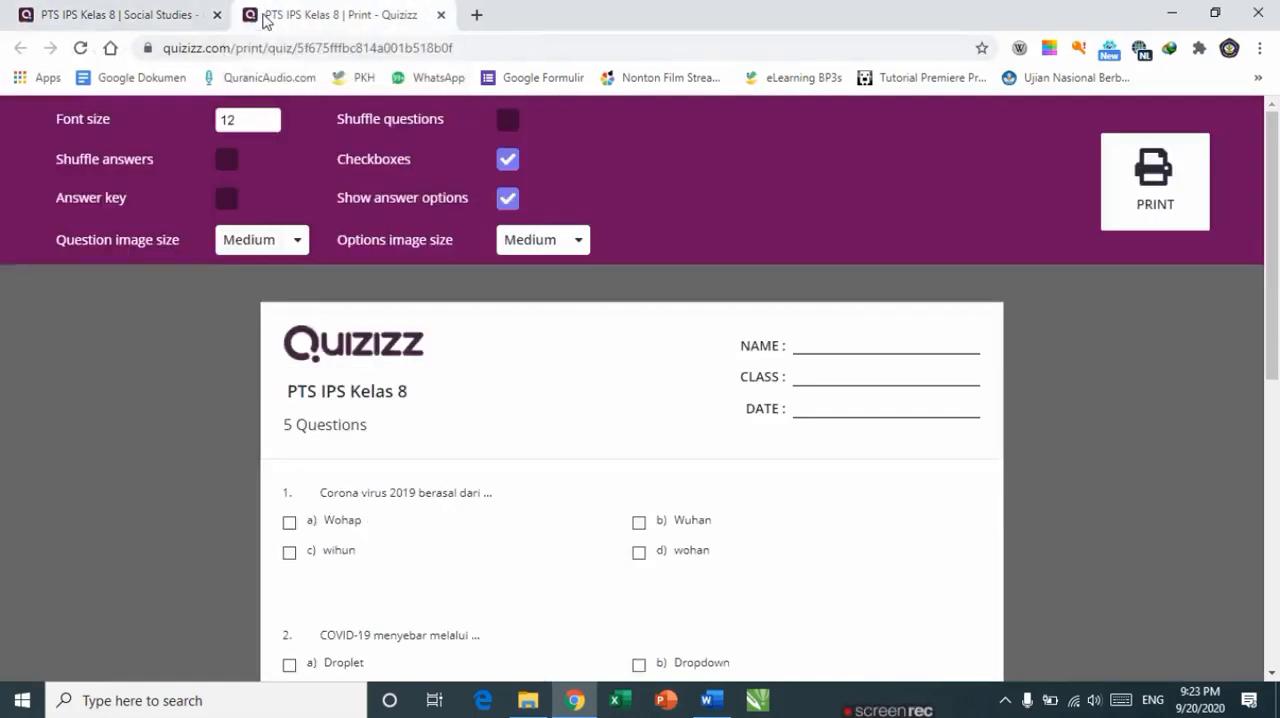
click(192, 15)
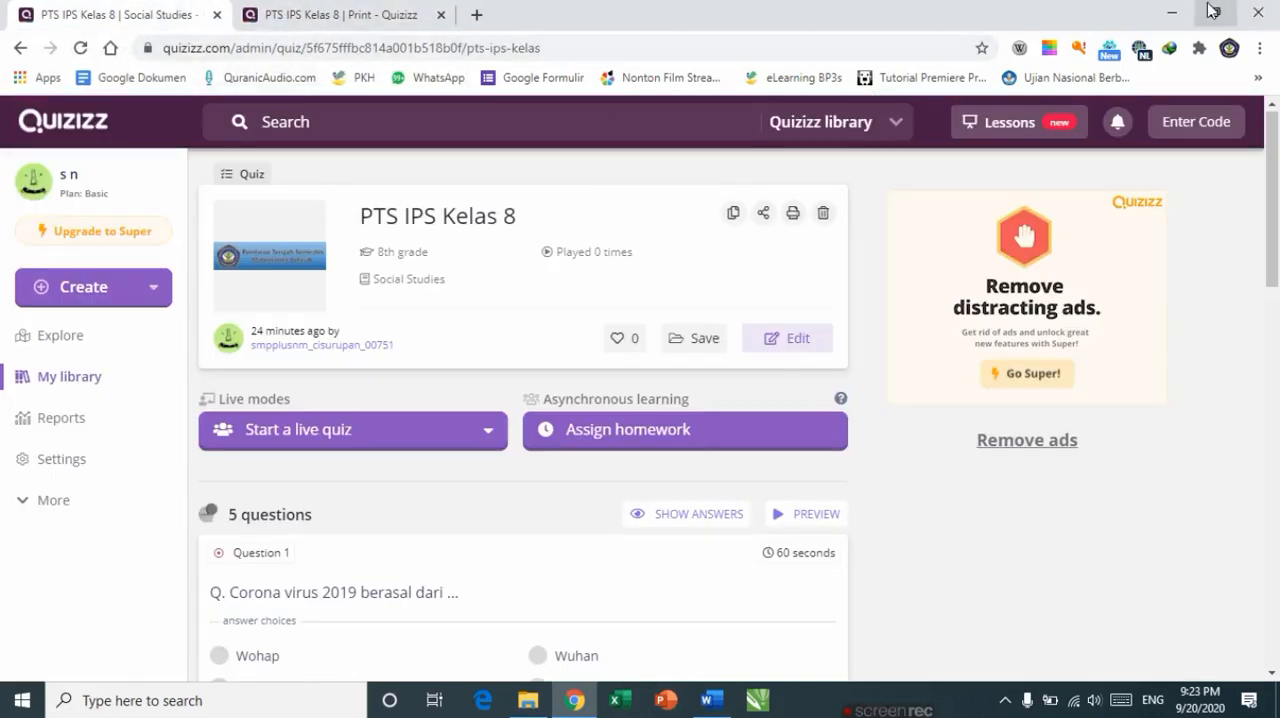
Step: Minimize the browser, Word and File Explorer windows to show the desktop
click(1172, 13)
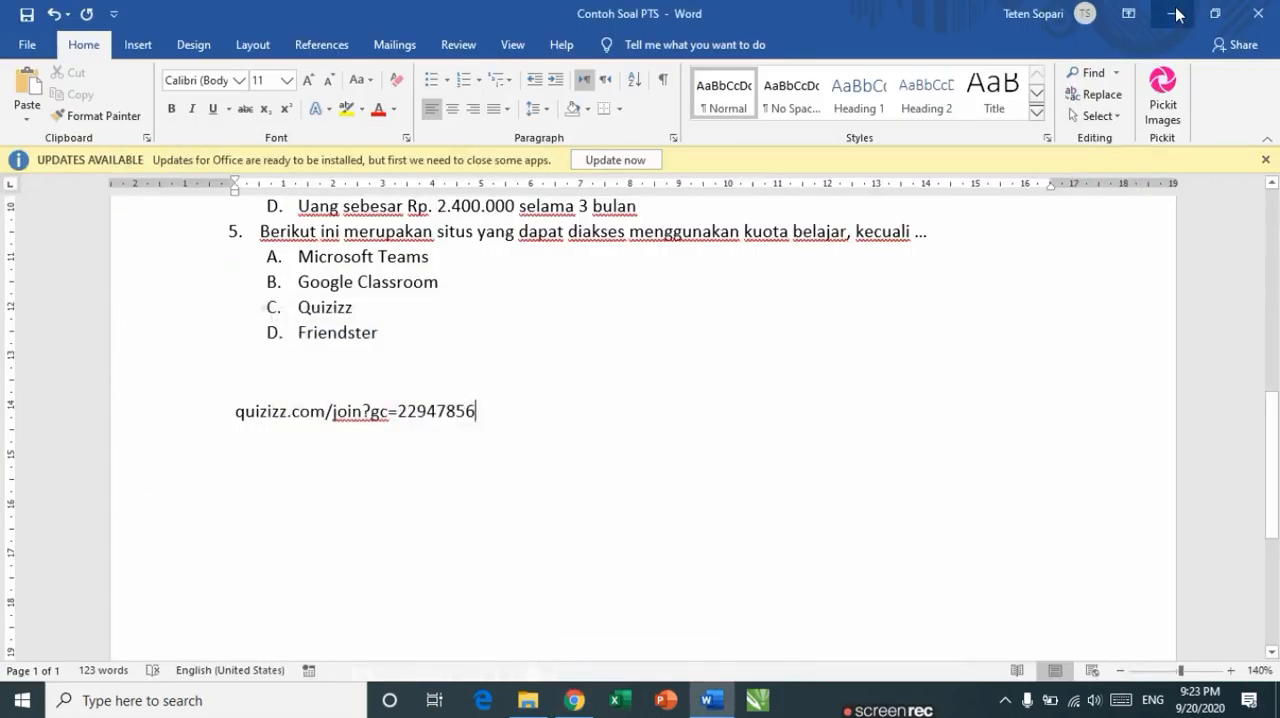
click(1174, 13)
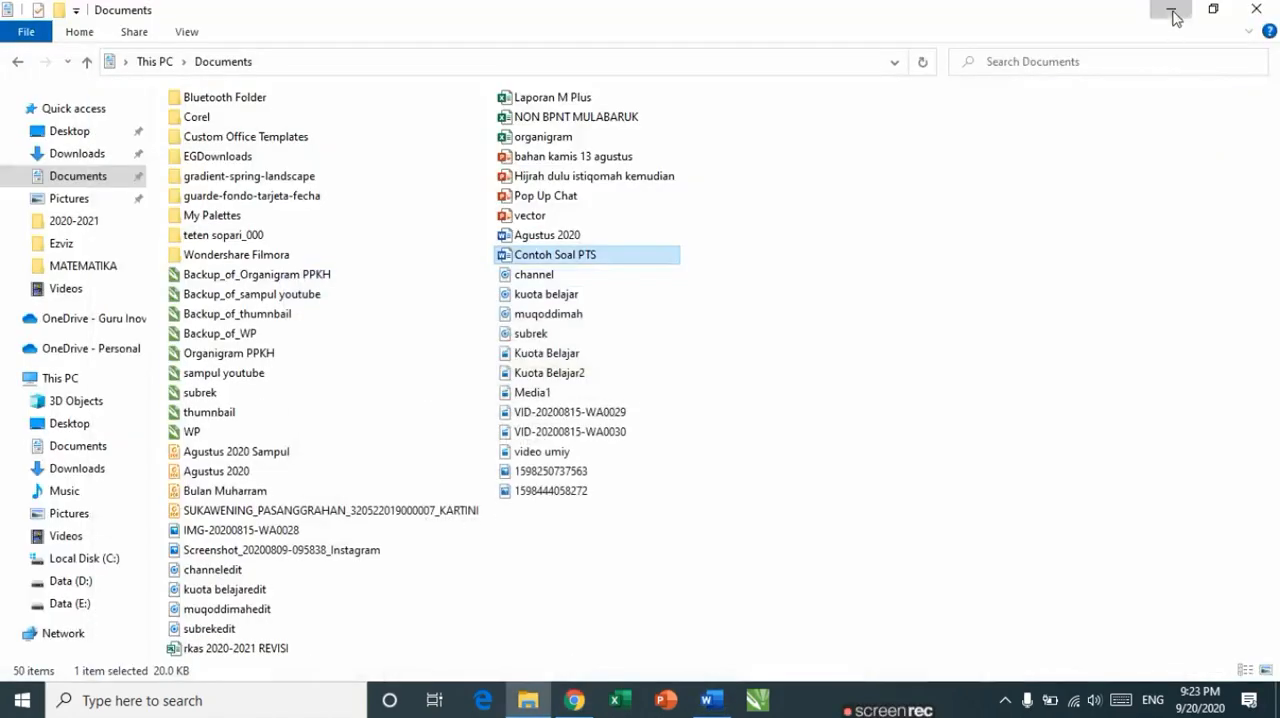
click(1172, 14)
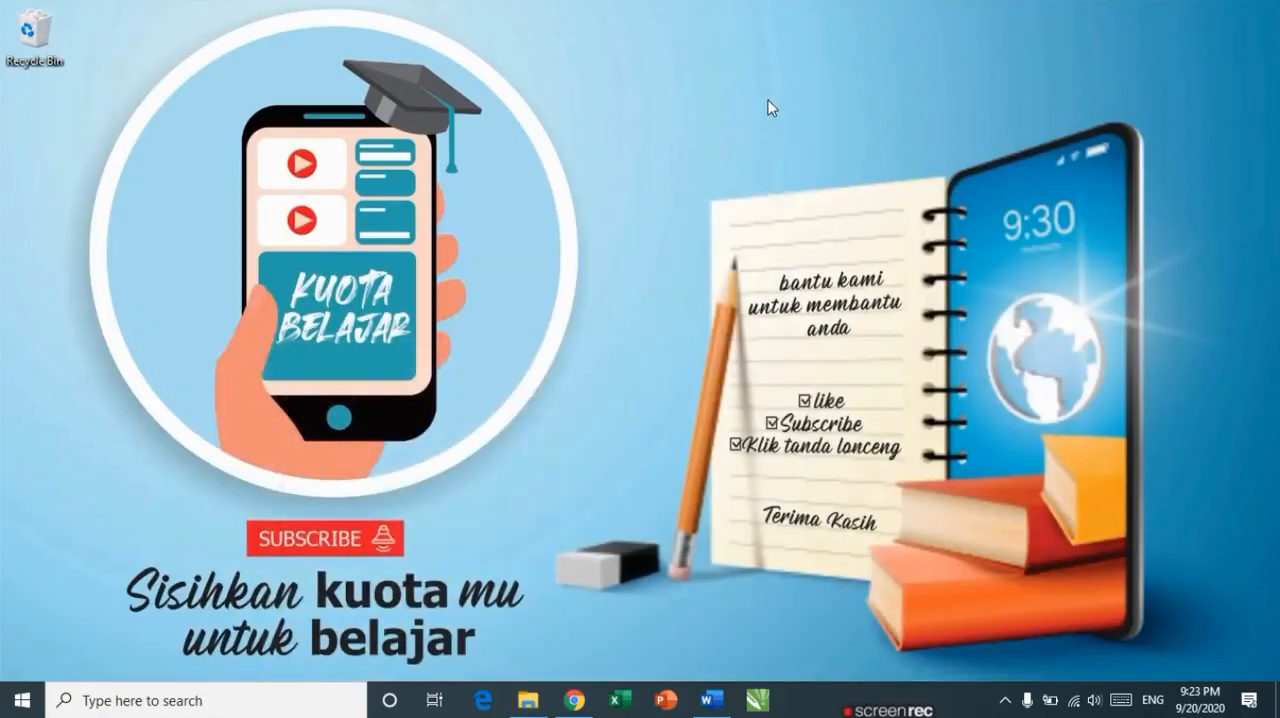